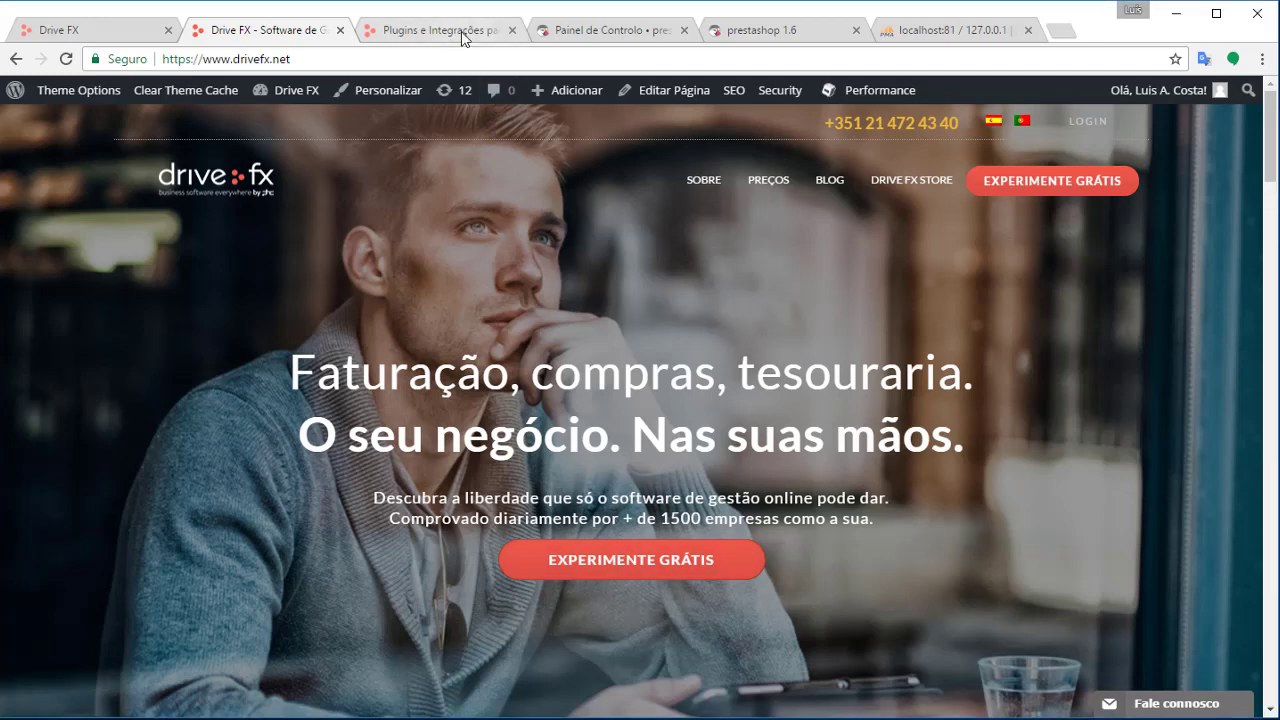
# Open the Drive FX 'Integração Drive FX com Prestashop' article from Plugins e Integrações
pyautogui.click(463, 38)
pyautogui.scroll(1, 530, 270)
pyautogui.moveTo(400, 279); pyautogui.dragTo(952, 310)
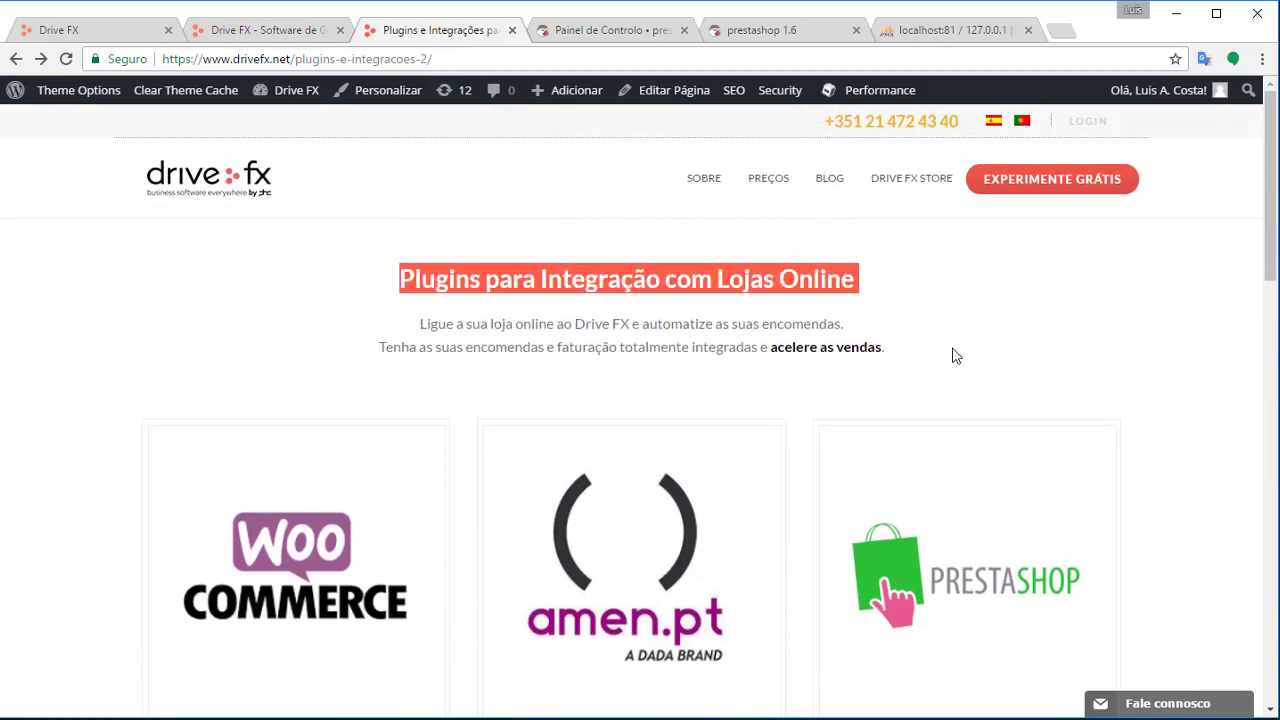
pyautogui.scroll(-2, 1048, 386)
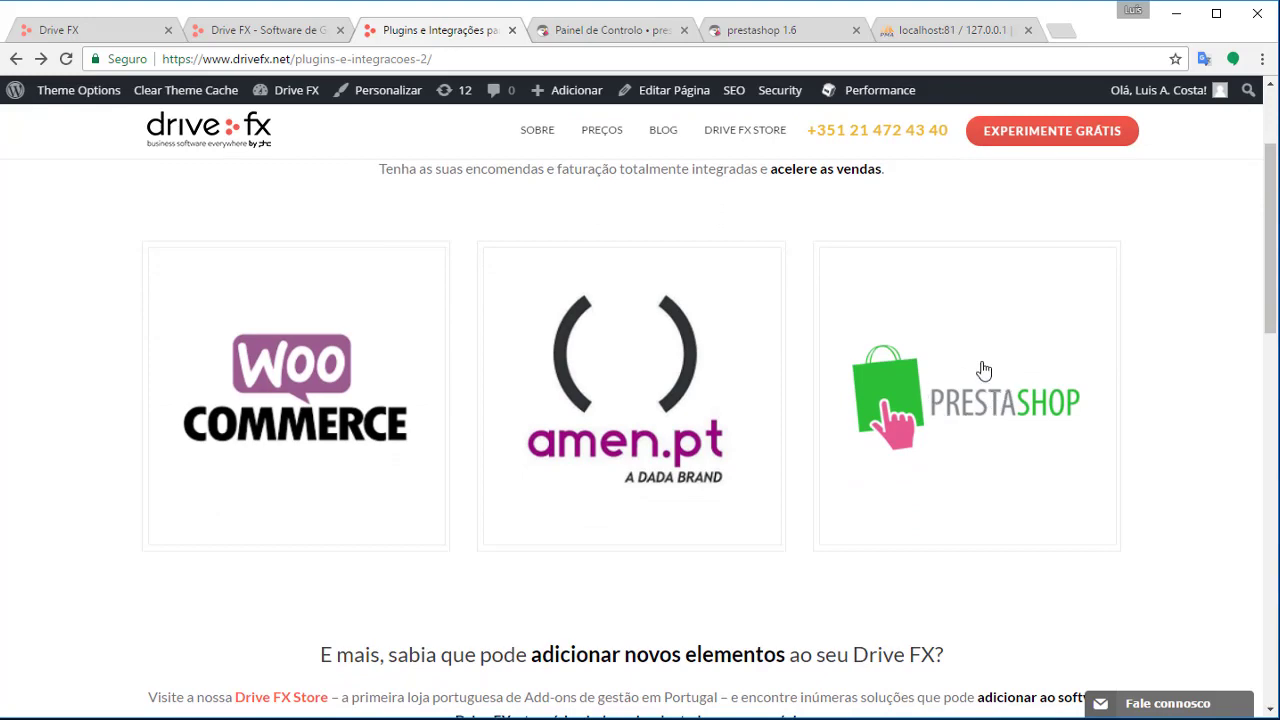
pyautogui.click(998, 380)
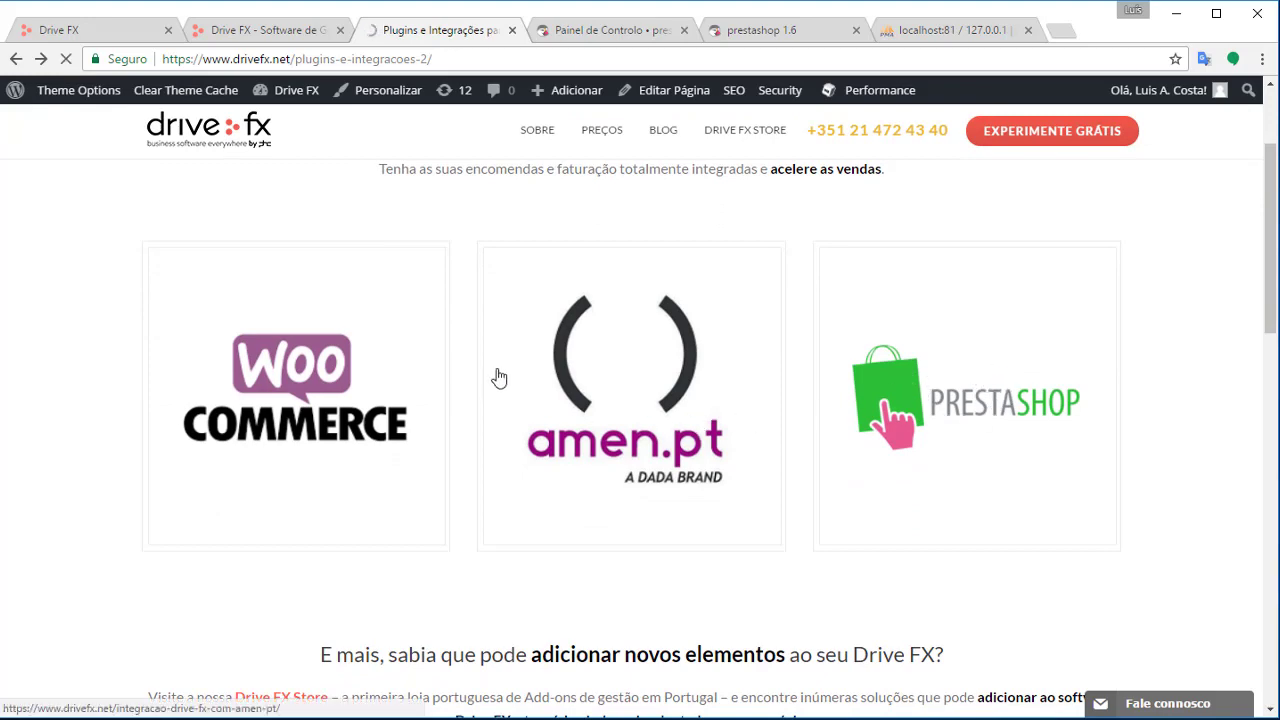
# Download drivefxprestashop.zip and show it in the Downloads folder
pyautogui.scroll(-5, 190, 267)
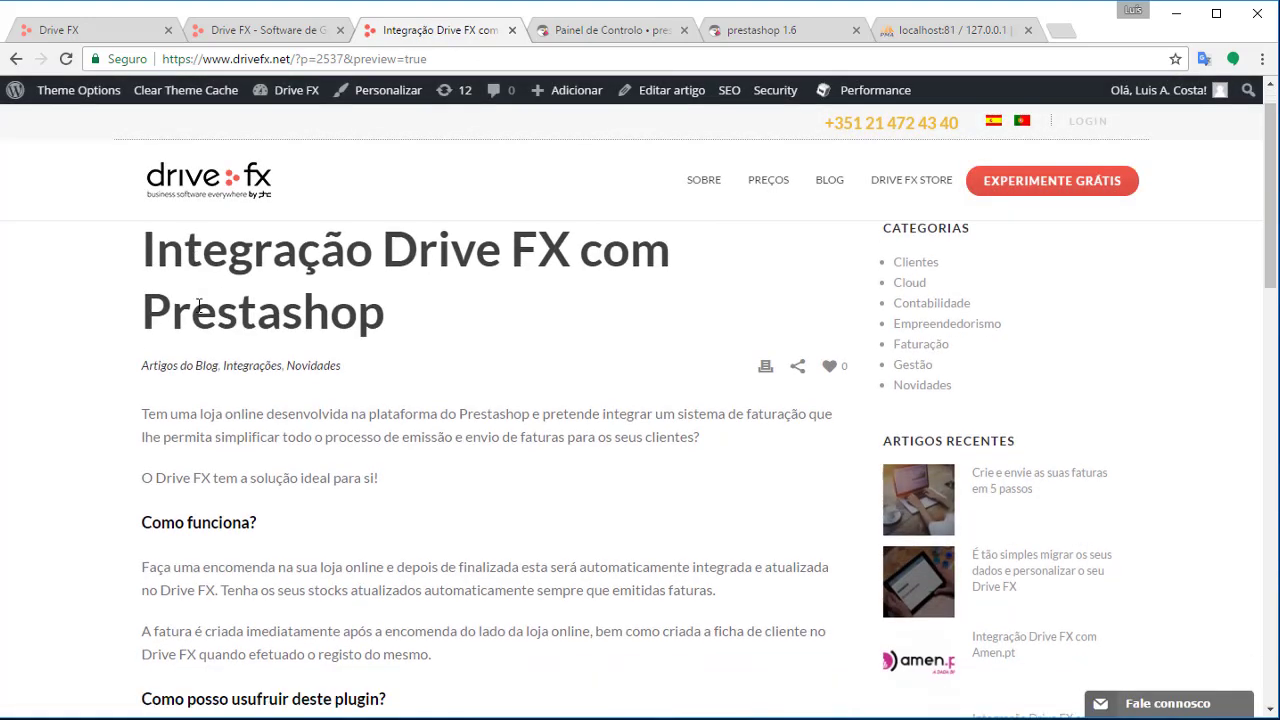
pyautogui.scroll(3, 600, 500)
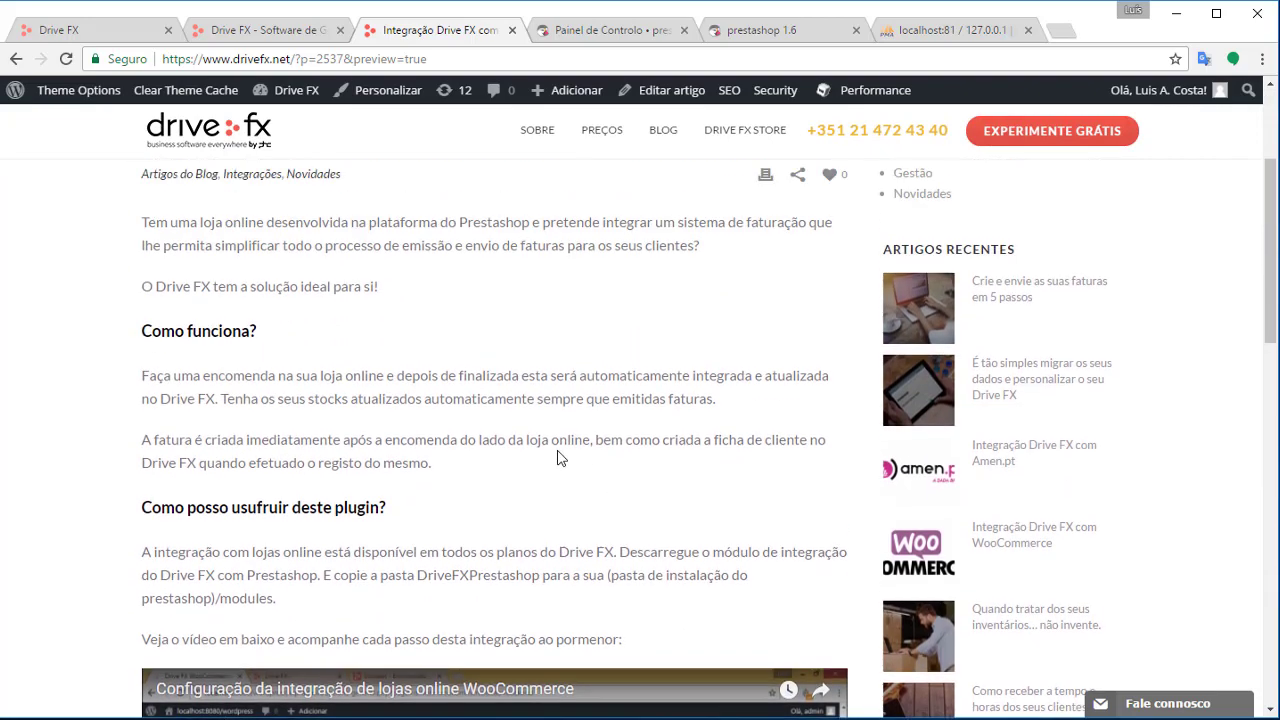
pyautogui.scroll(-4, 515, 400)
pyautogui.scroll(-6, 515, 350)
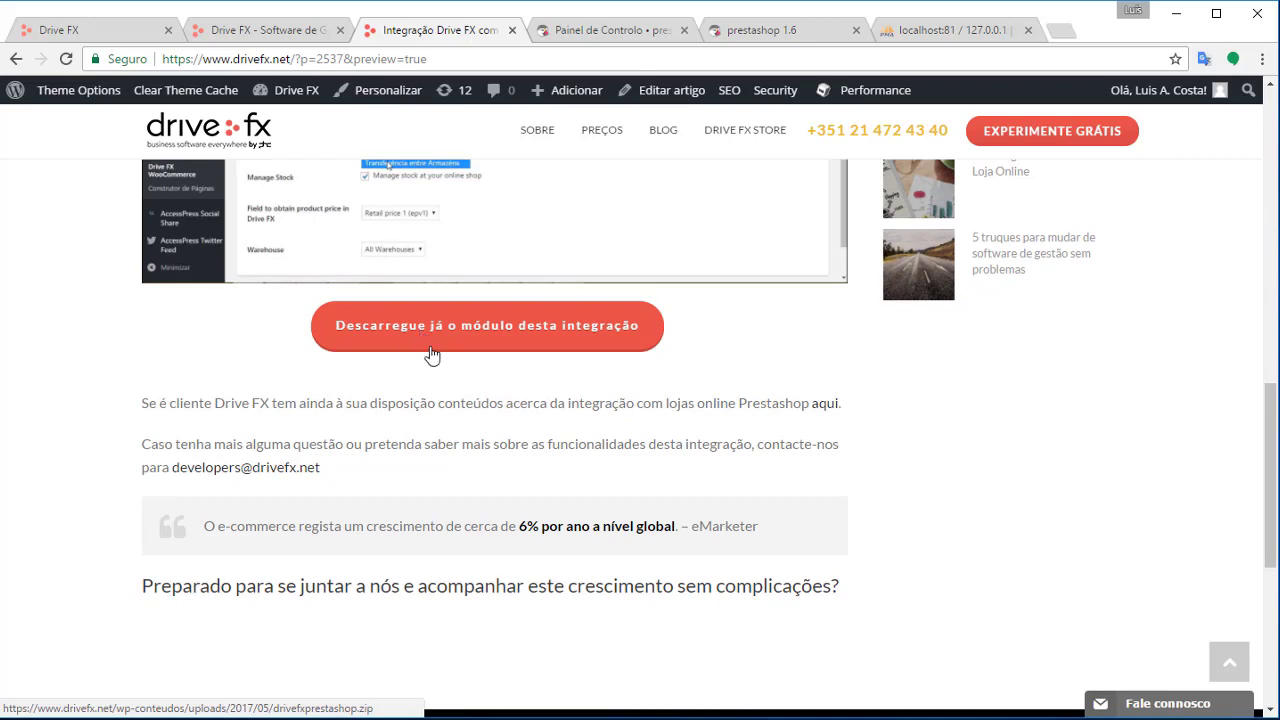
pyautogui.click(443, 329)
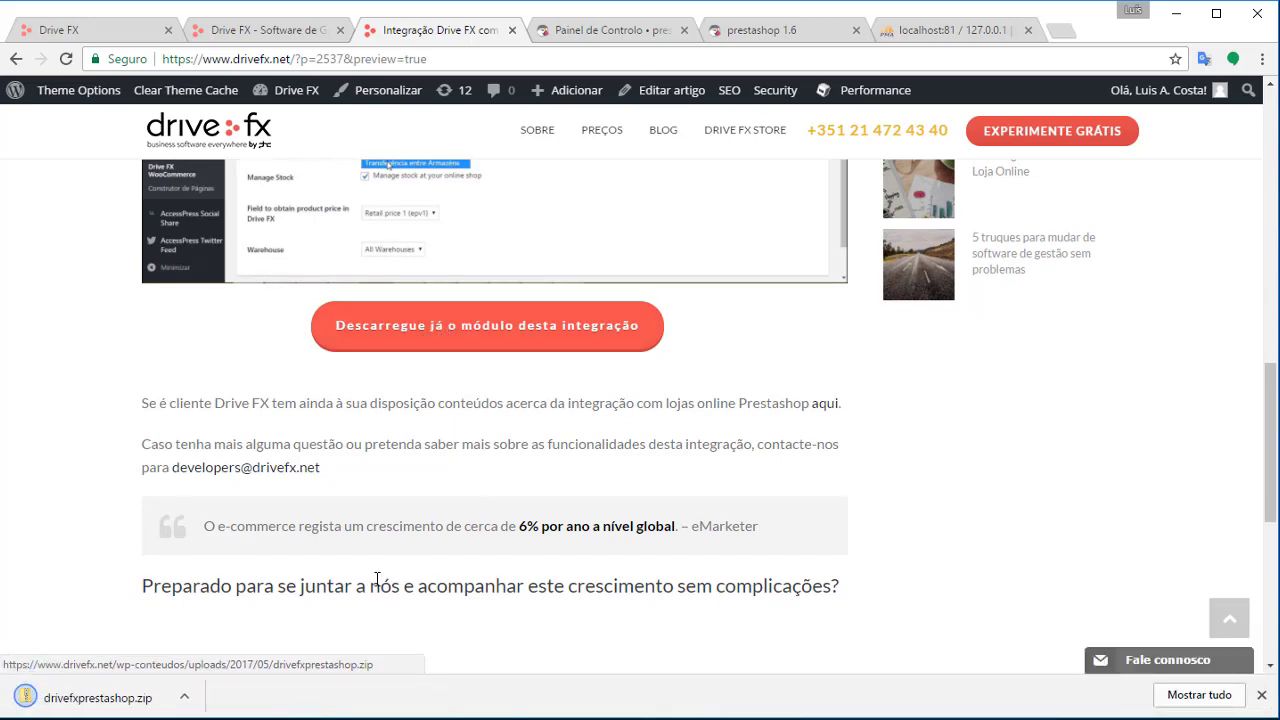
pyautogui.click(186, 704)
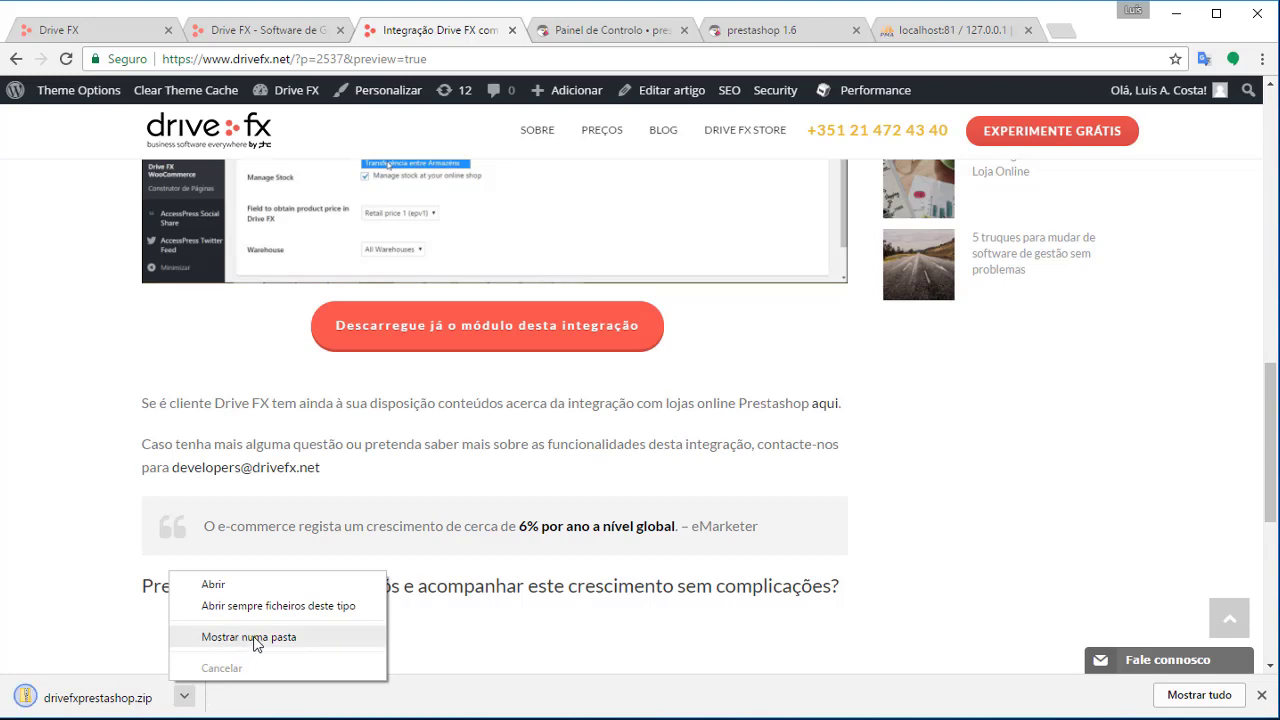
pyautogui.click(251, 637)
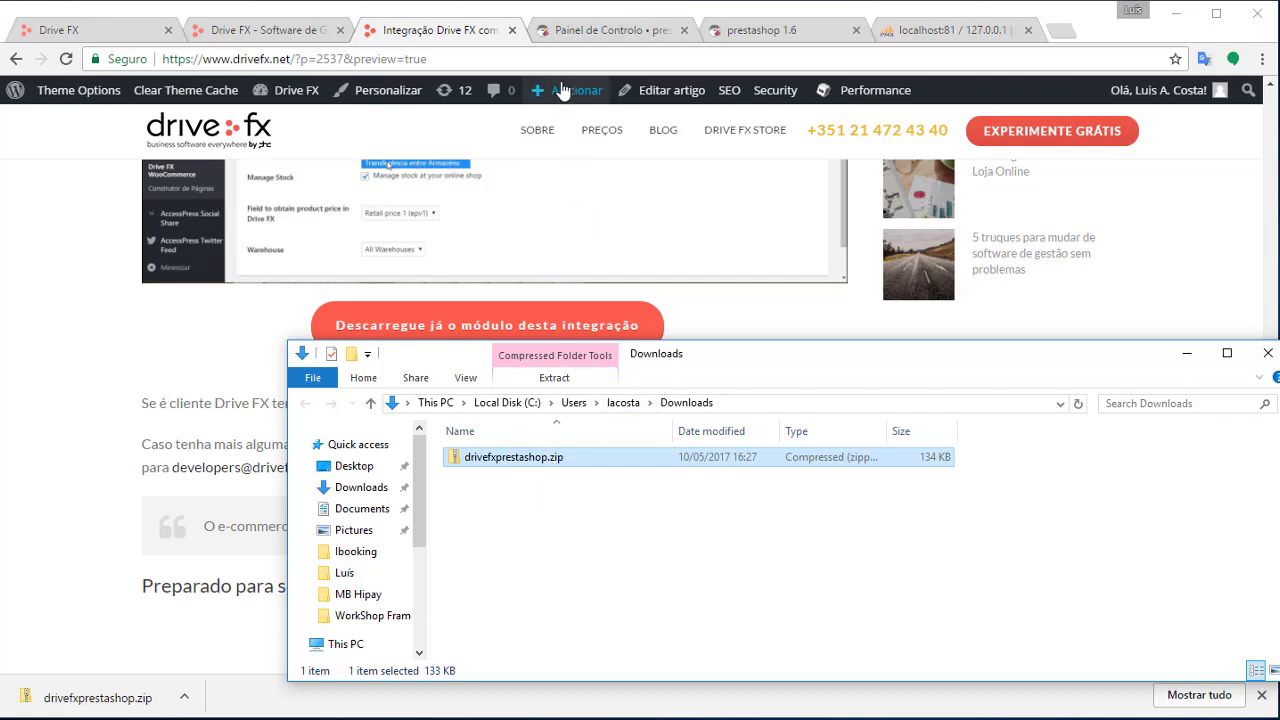
# In Módulos e Serviços, add a new module and choose drivefxprestashop.zip from Downloads
pyautogui.click(613, 33)
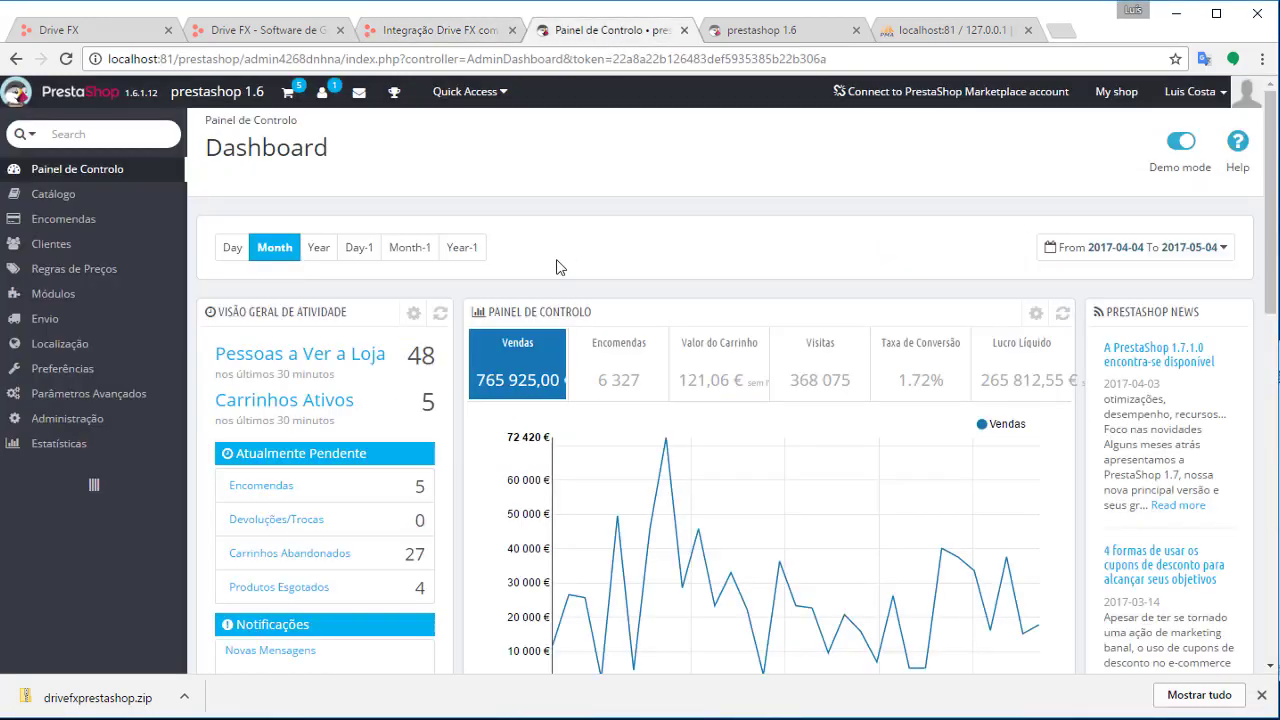
pyautogui.moveTo(103, 289)
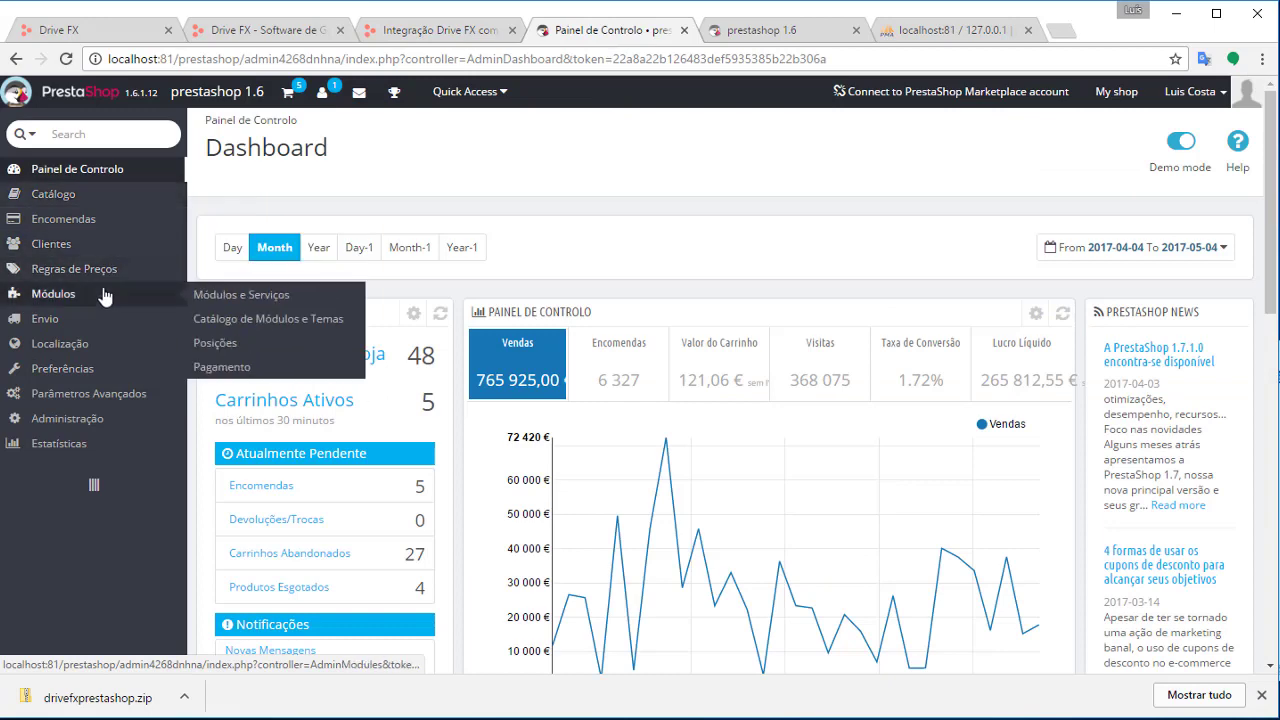
pyautogui.click(240, 298)
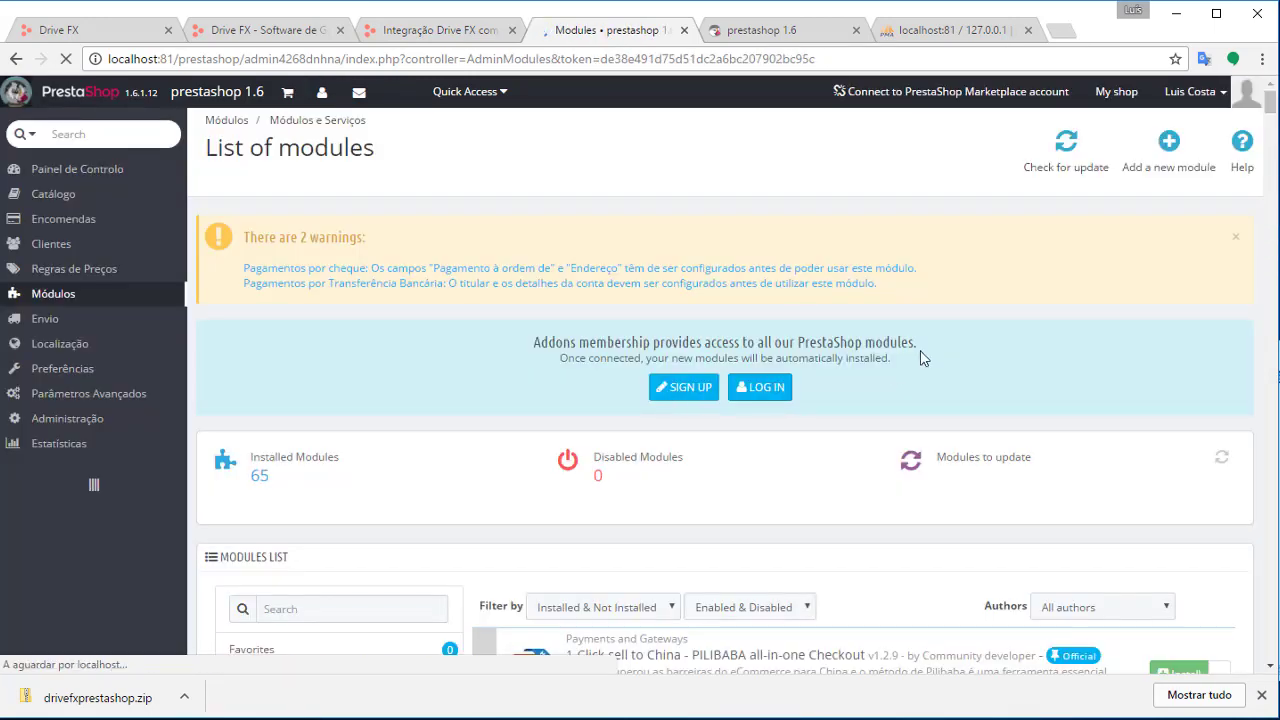
pyautogui.click(1168, 158)
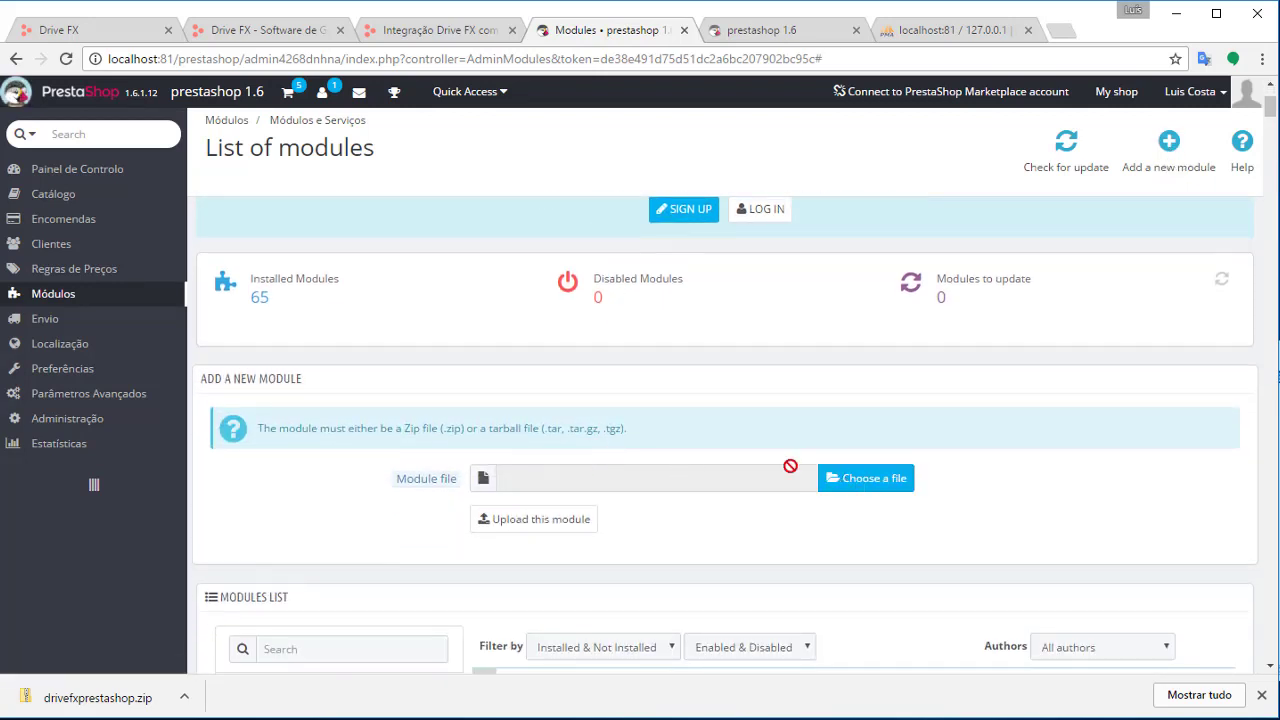
pyautogui.click(872, 479)
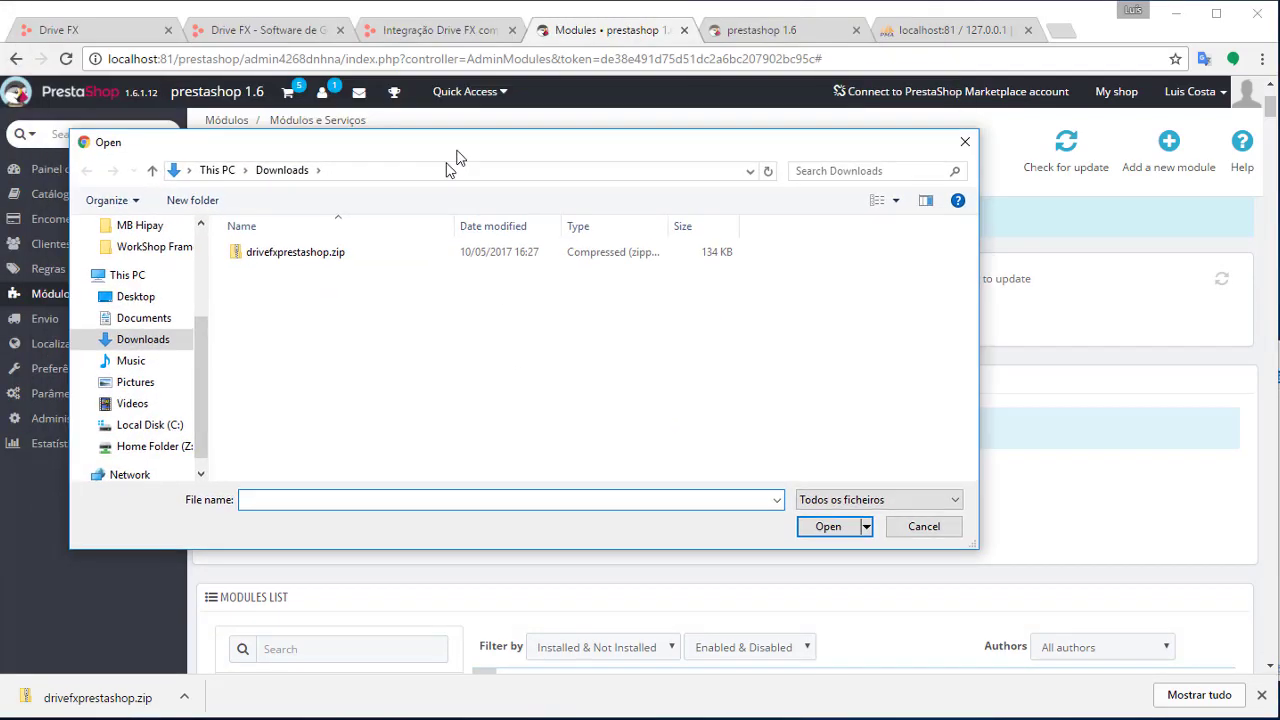
pyautogui.click(295, 253)
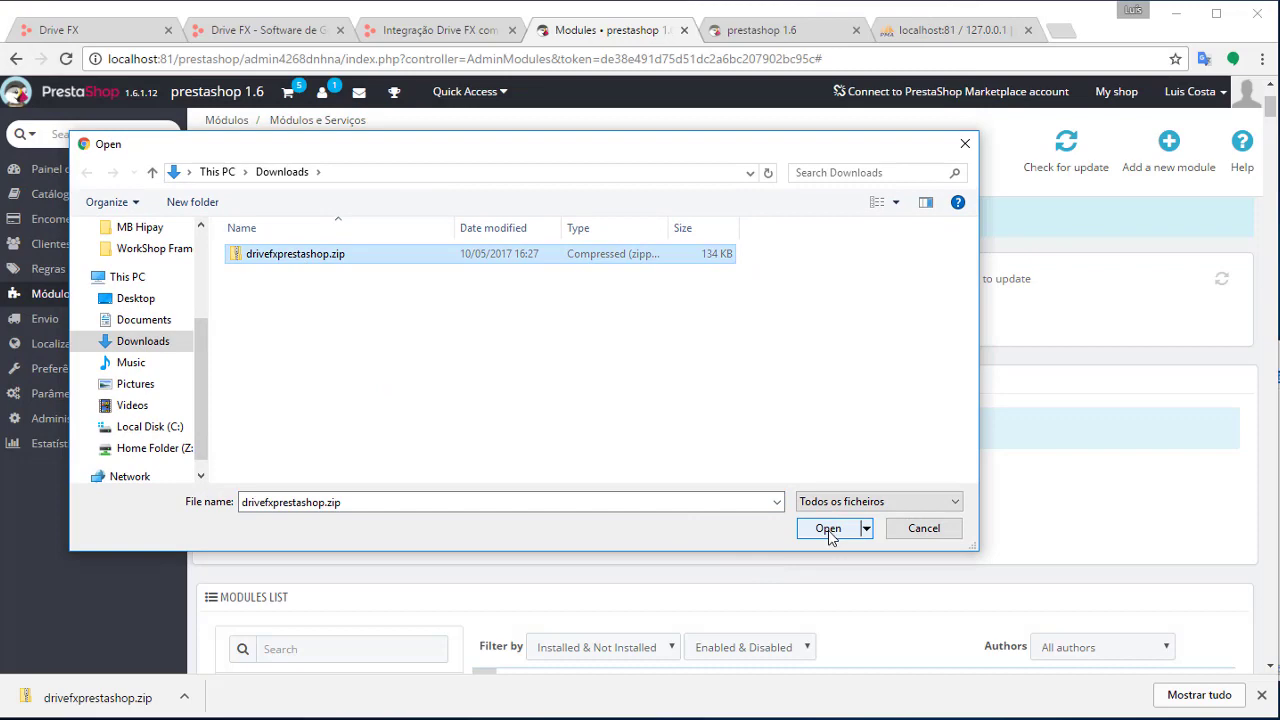
pyautogui.click(828, 536)
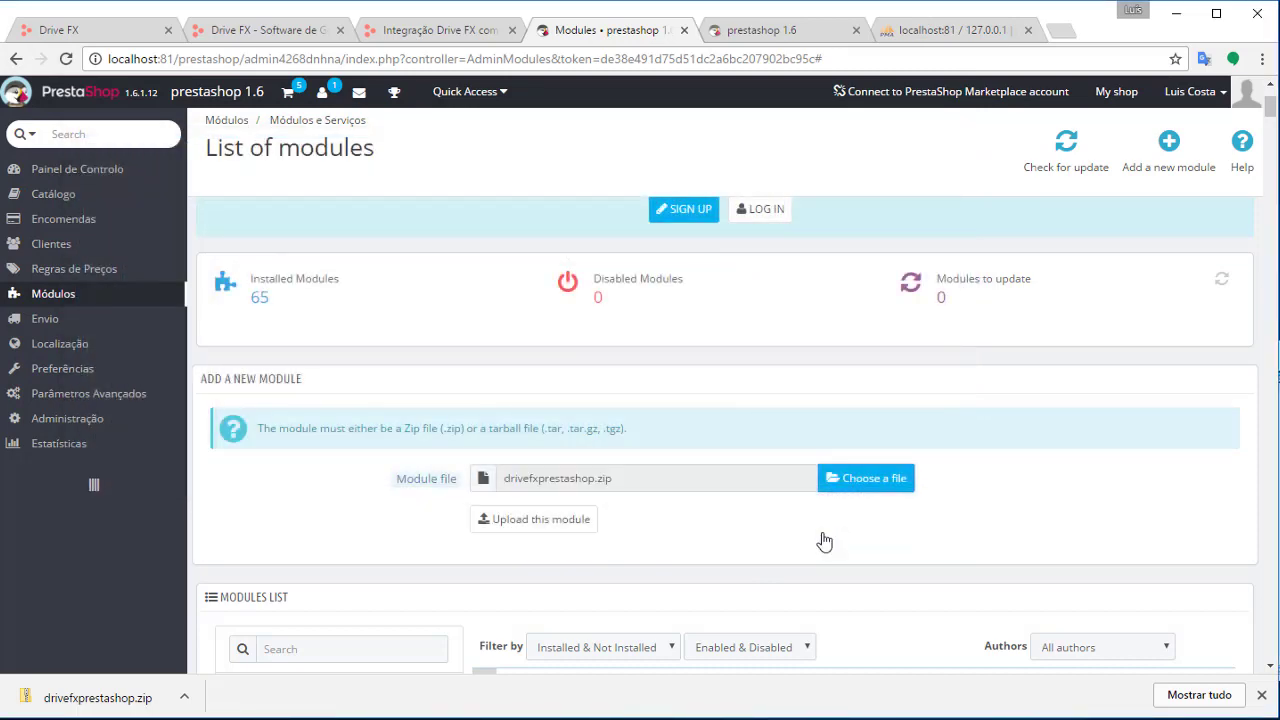
# Upload the zip and install the Drive FX module, confirming the unverified-module warning
pyautogui.click(552, 527)
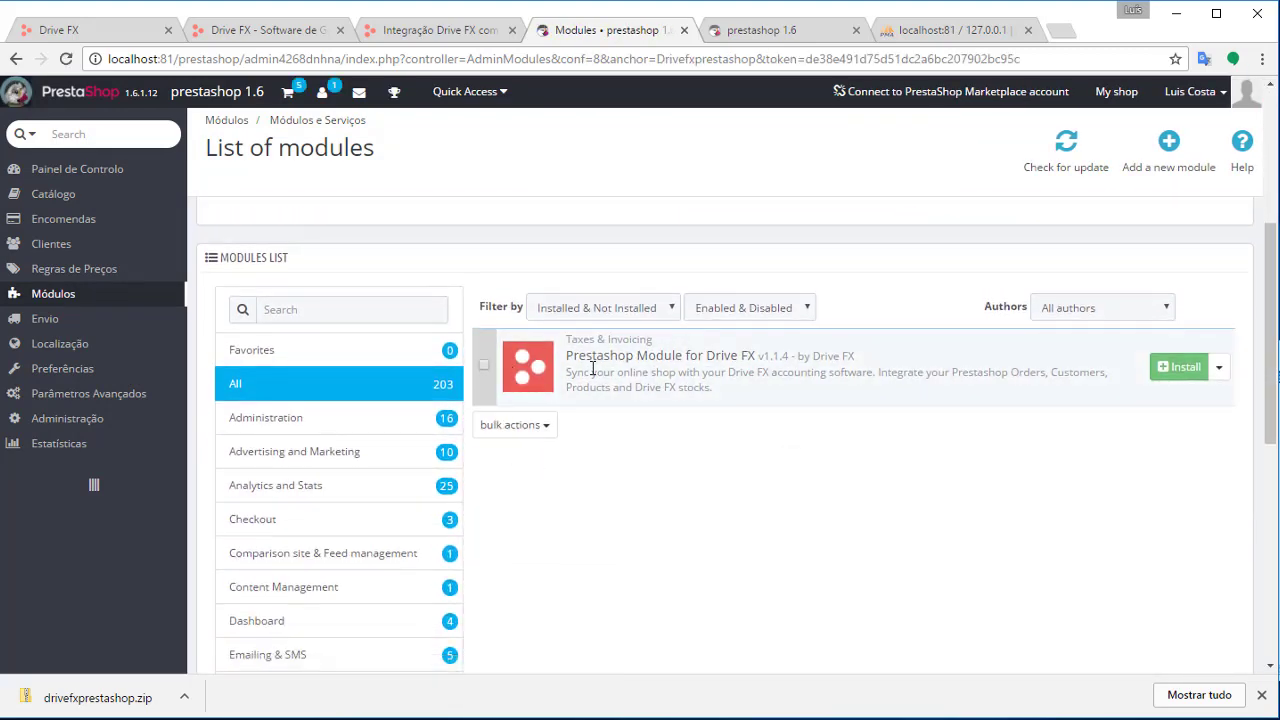
pyautogui.moveTo(570, 357); pyautogui.dragTo(768, 358)
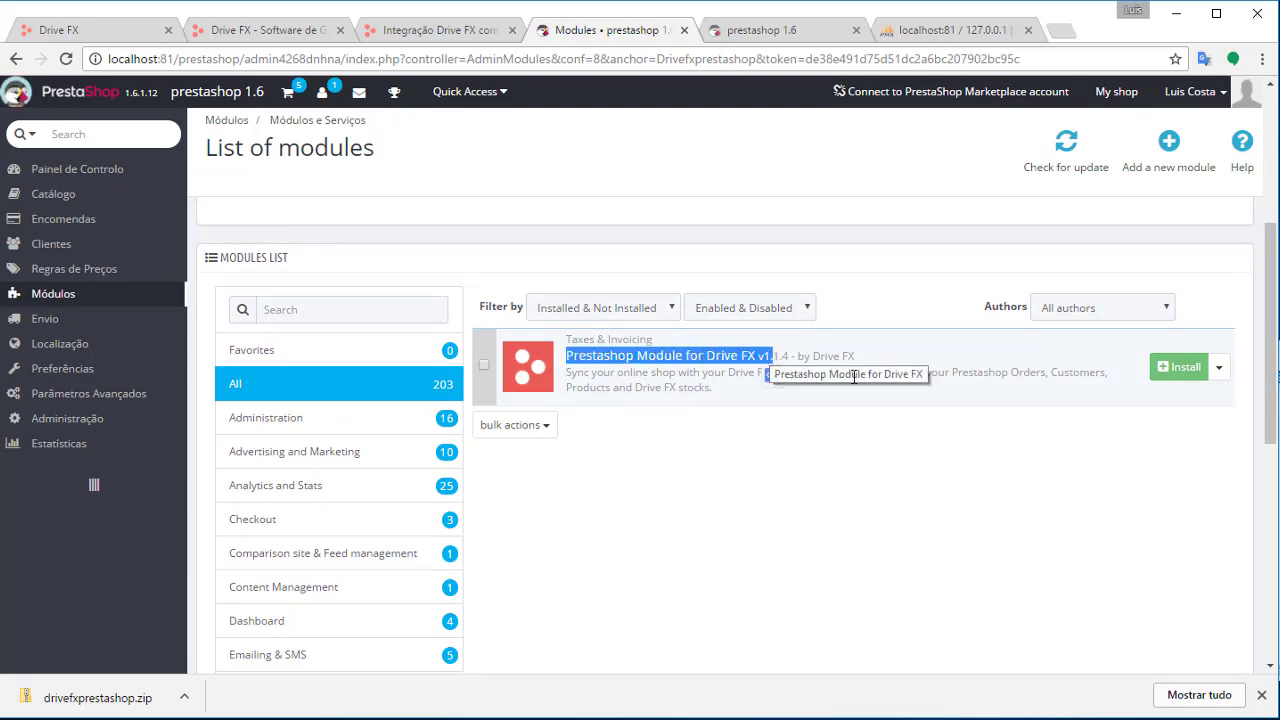
pyautogui.click(1177, 370)
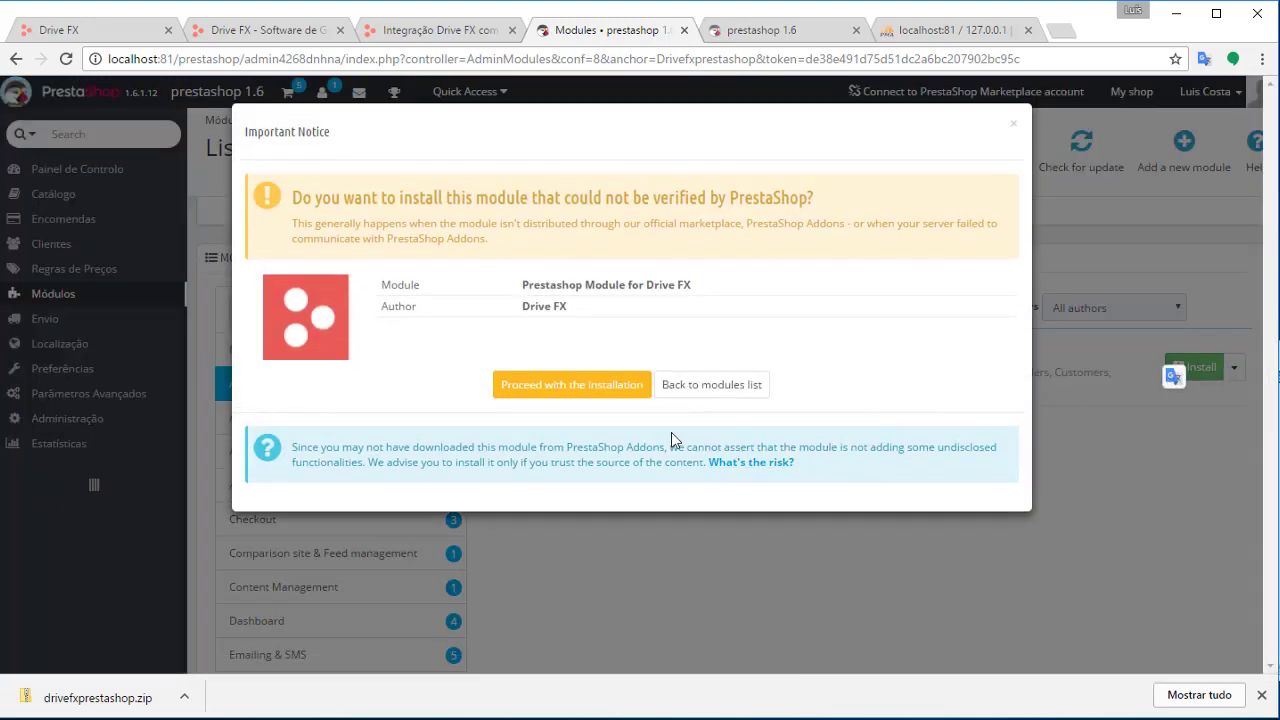
pyautogui.click(567, 396)
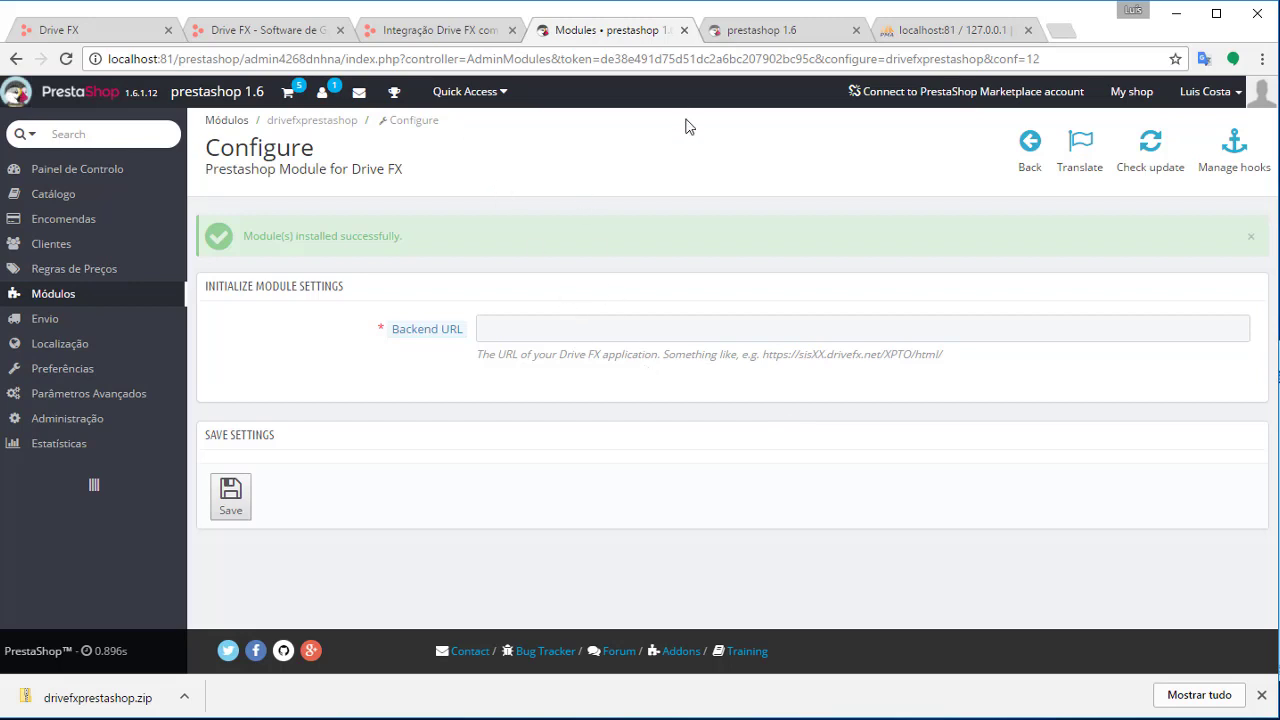
# Sign in to Drive FX, copy the instance's base URL, and return to the PrestaShop module settings
pyautogui.click(108, 34)
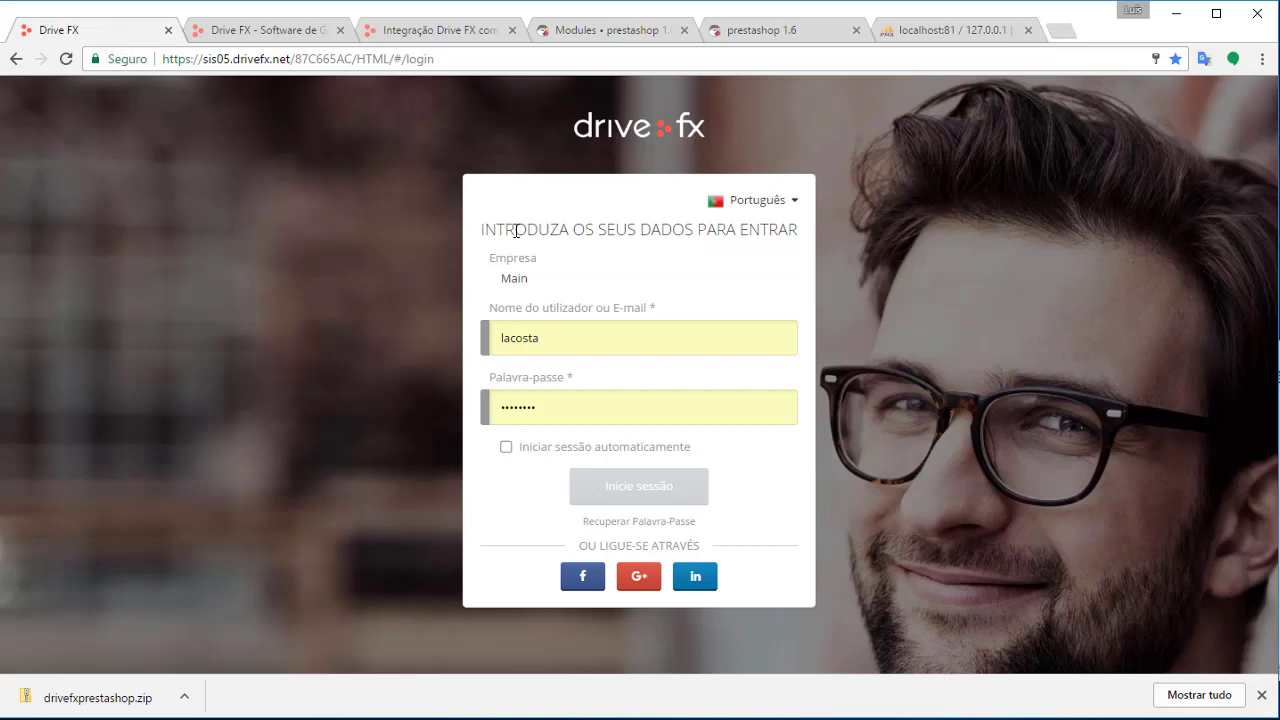
pyautogui.click(652, 483)
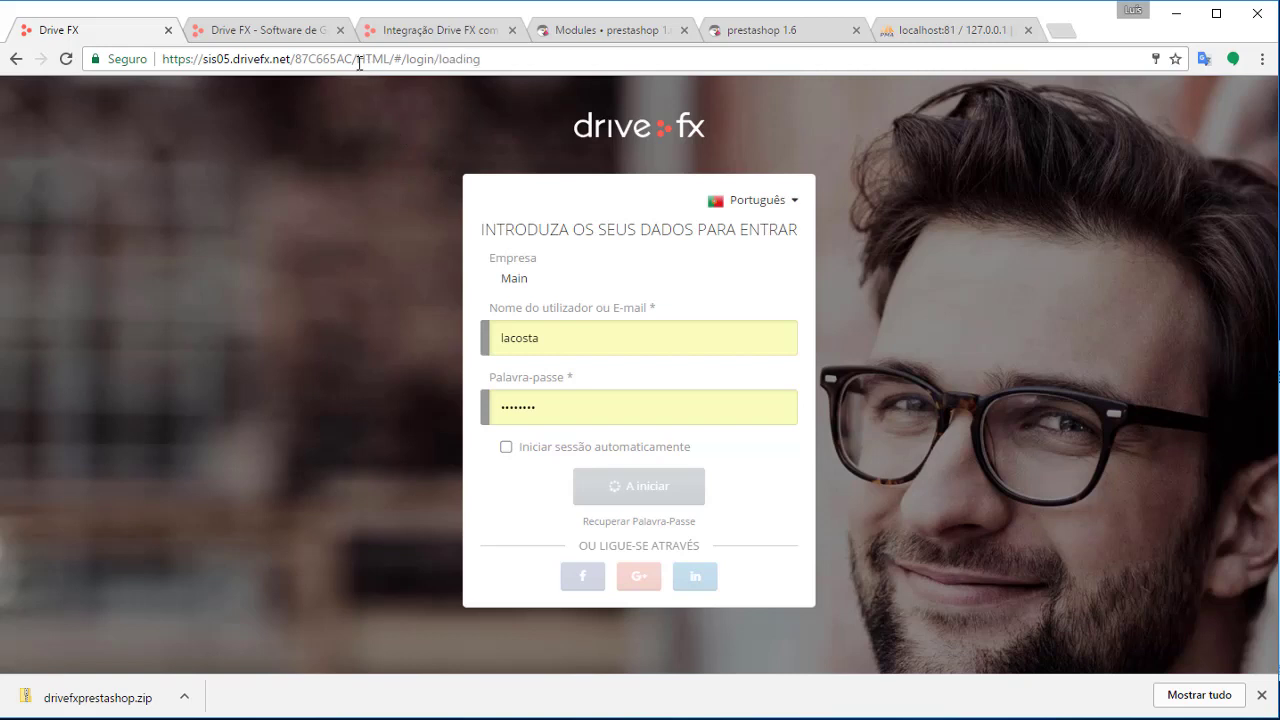
pyautogui.moveTo(358, 60); pyautogui.dragTo(161, 60)
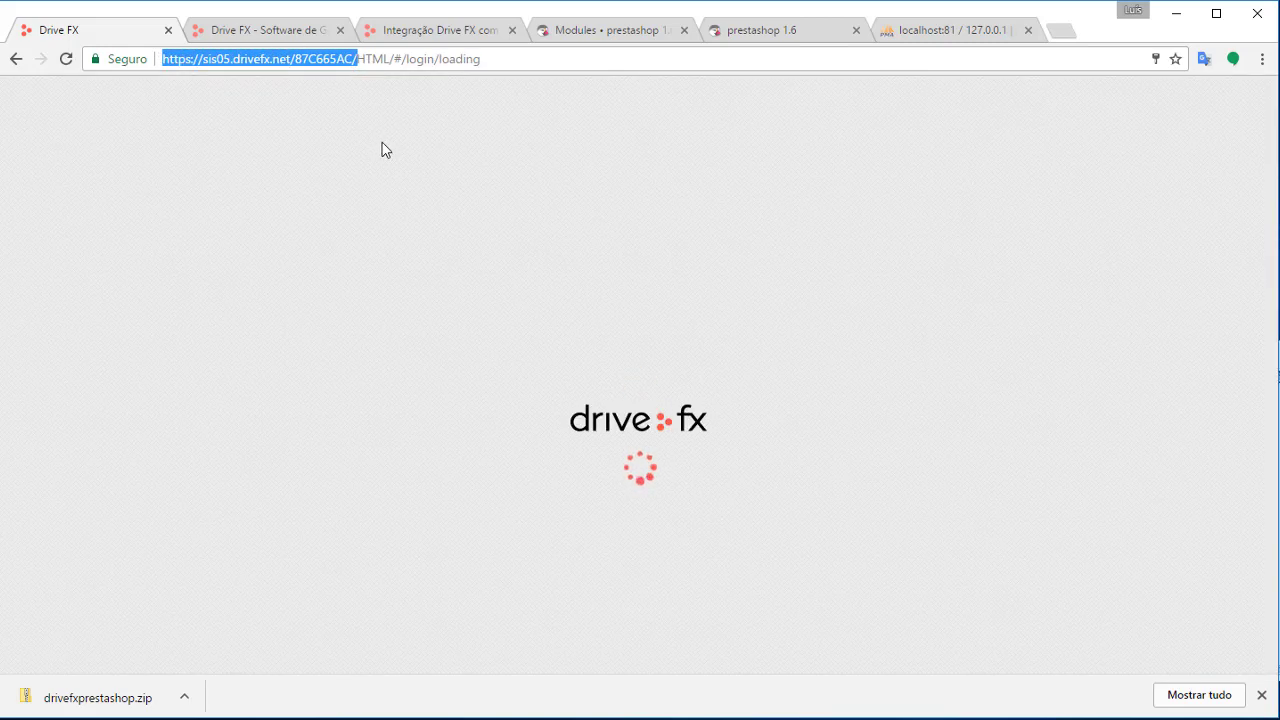
pyautogui.doubleClick(366, 60)
pyautogui.click(360, 59)
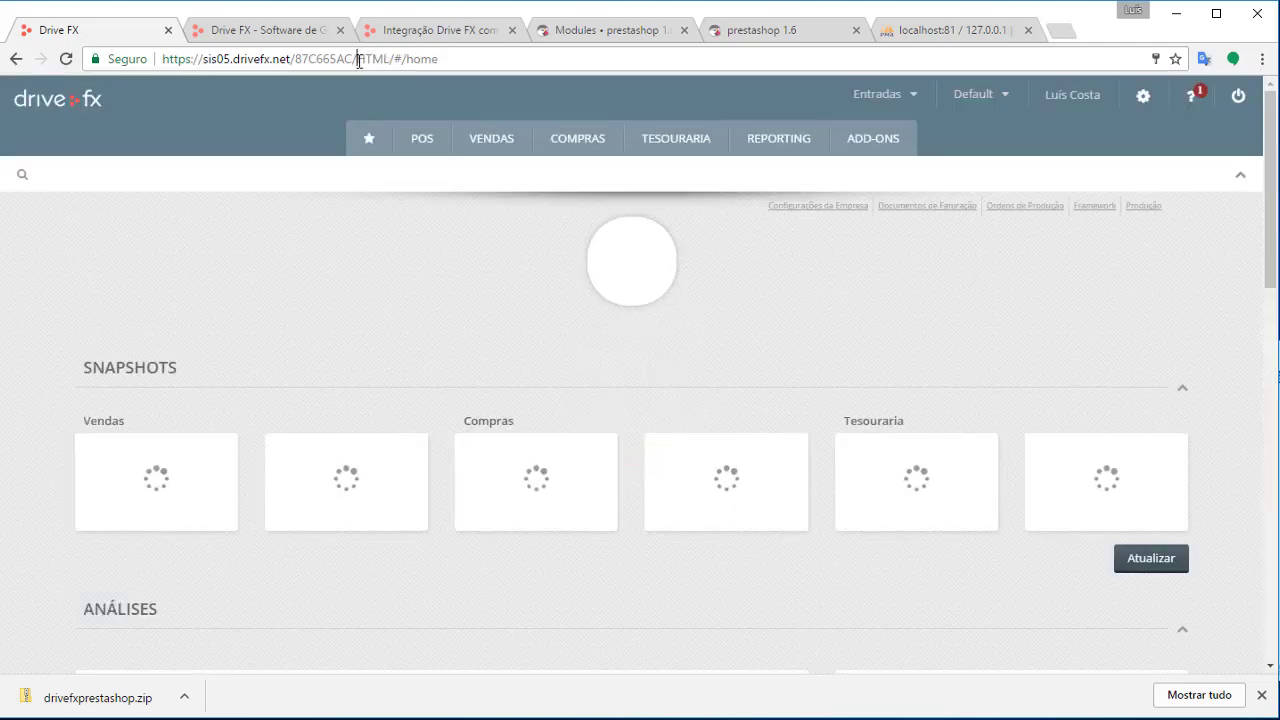
pyautogui.moveTo(352, 60); pyautogui.dragTo(163, 57)
pyautogui.hotkey('ctrl', 'c')
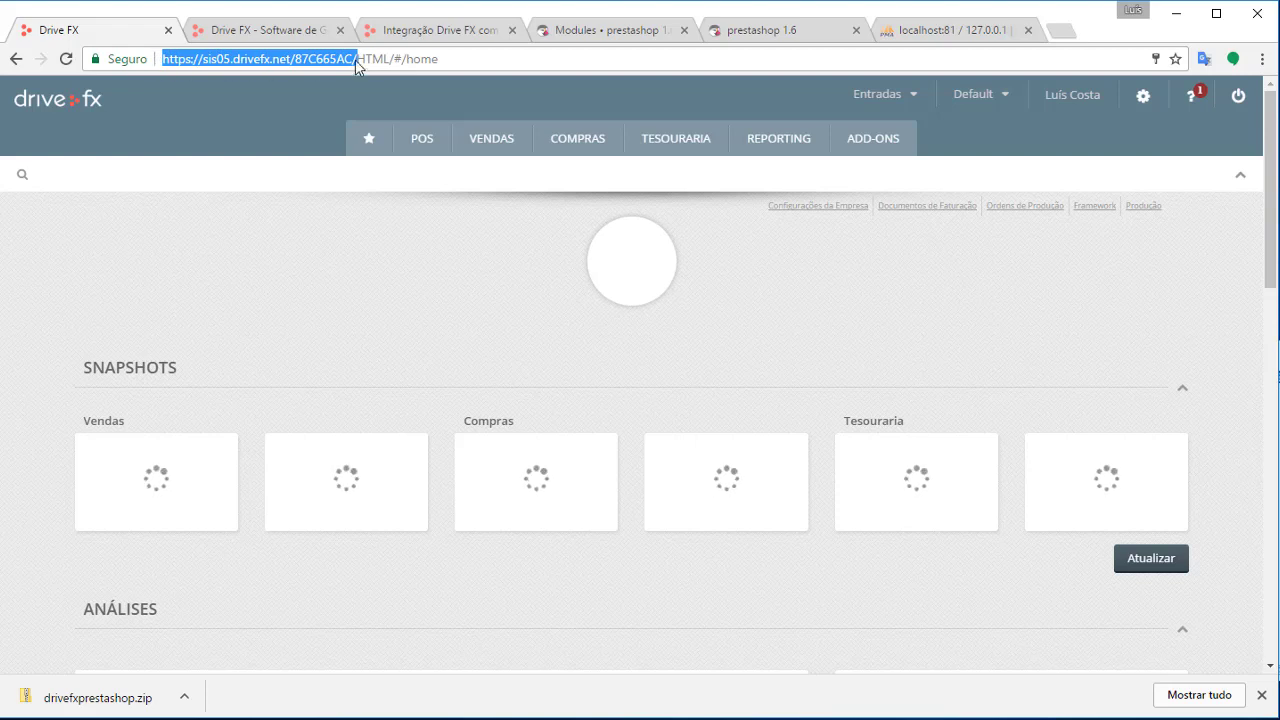
pyautogui.click(770, 32)
pyautogui.click(586, 30)
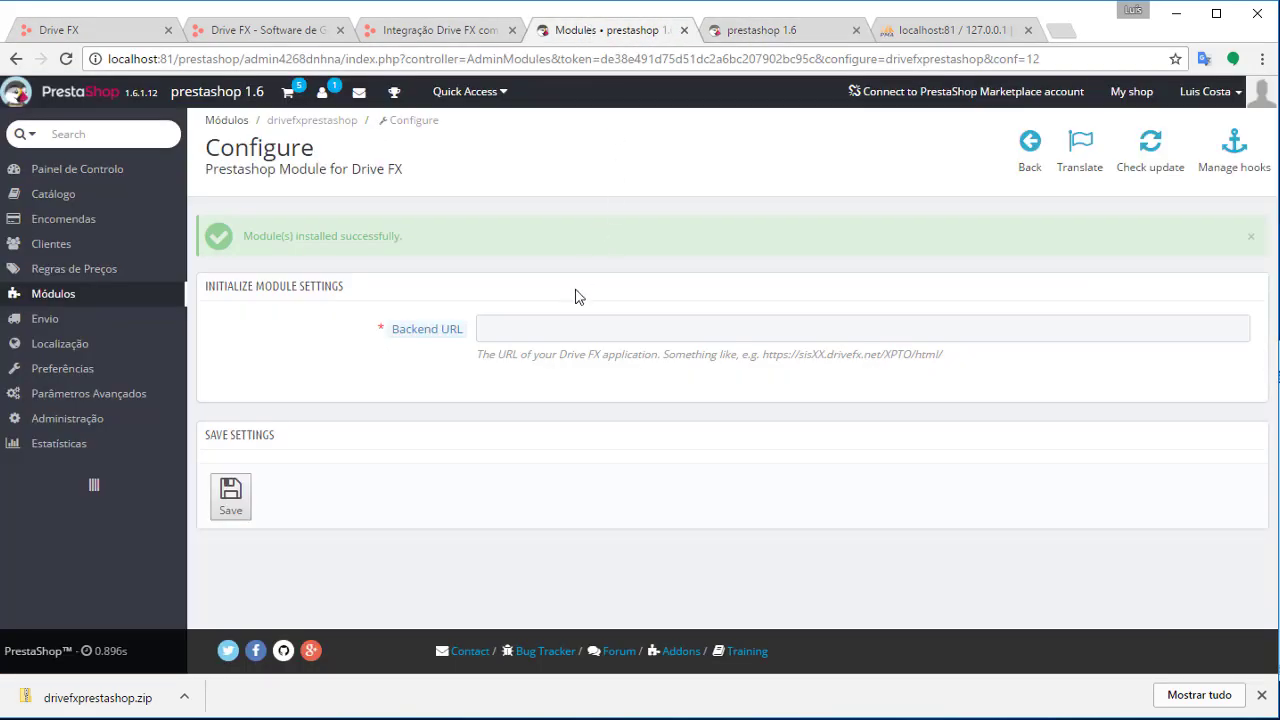
# Paste the Drive FX address into Backend URL and save it
pyautogui.click(548, 331)
pyautogui.hotkey('ctrl', 'v')
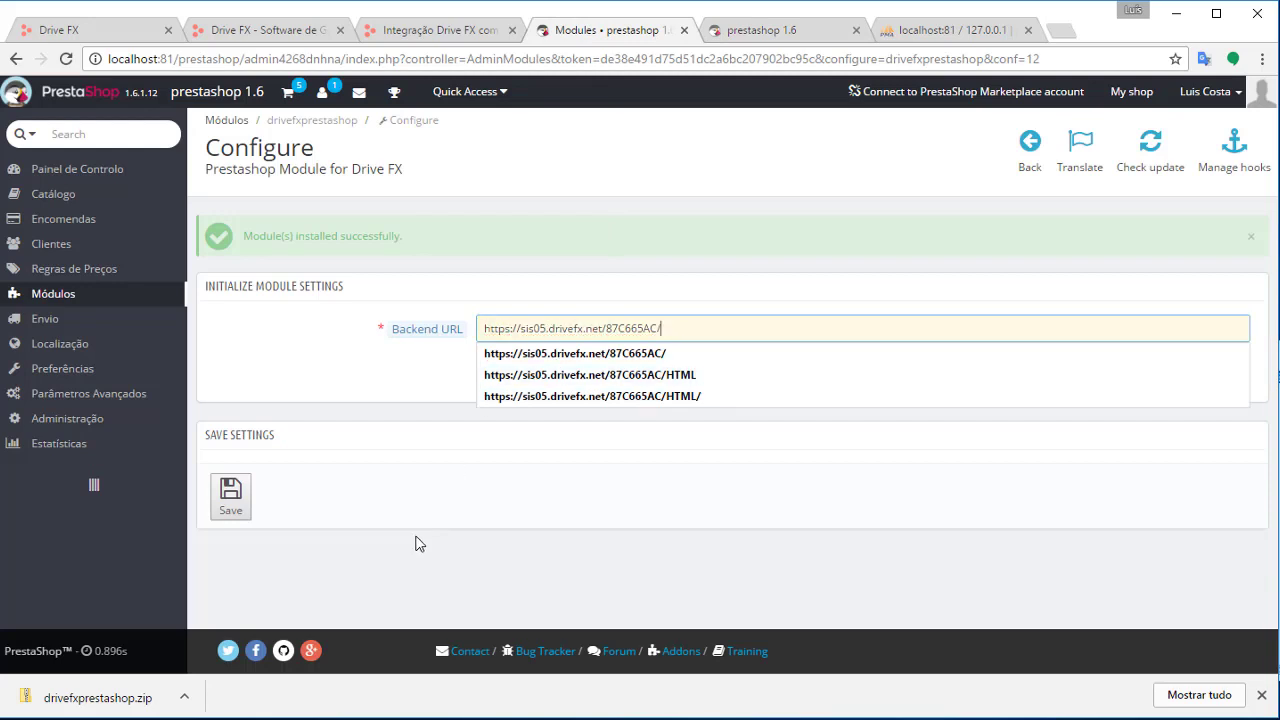
pyautogui.click(234, 495)
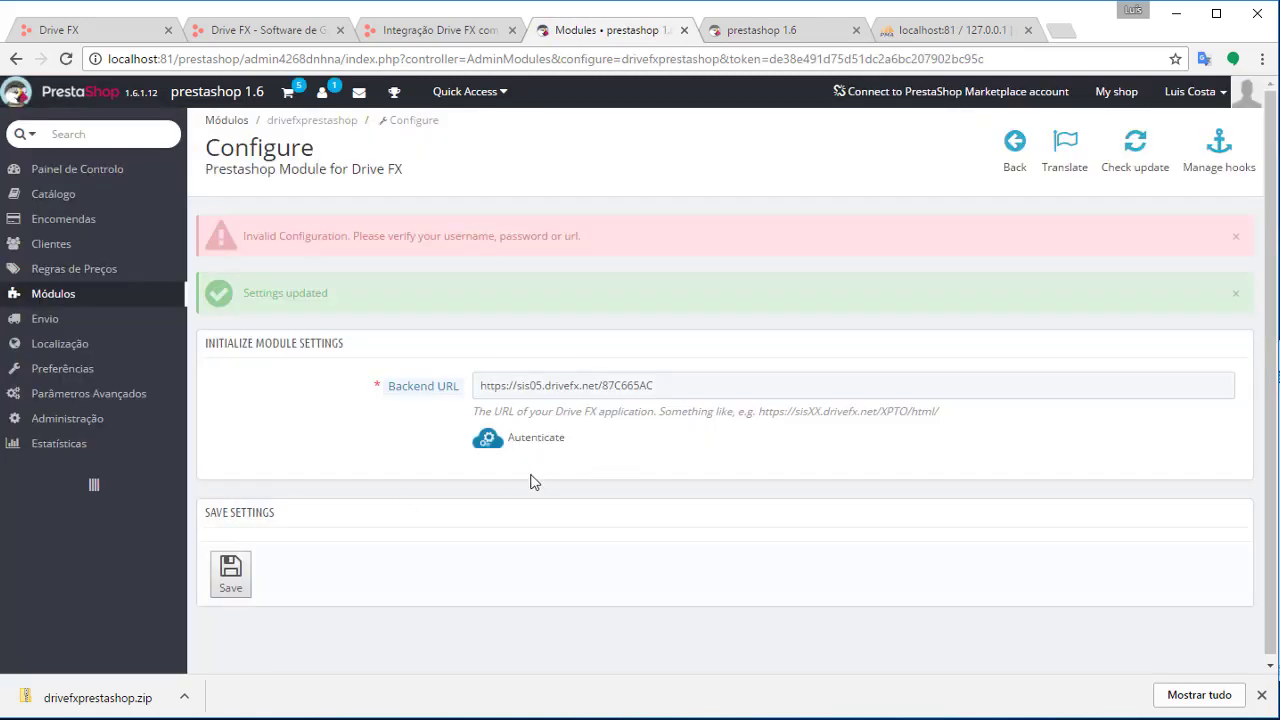
# Log in through the Drive FX authentication popup, tick Authorize, and submit
pyautogui.click(493, 444)
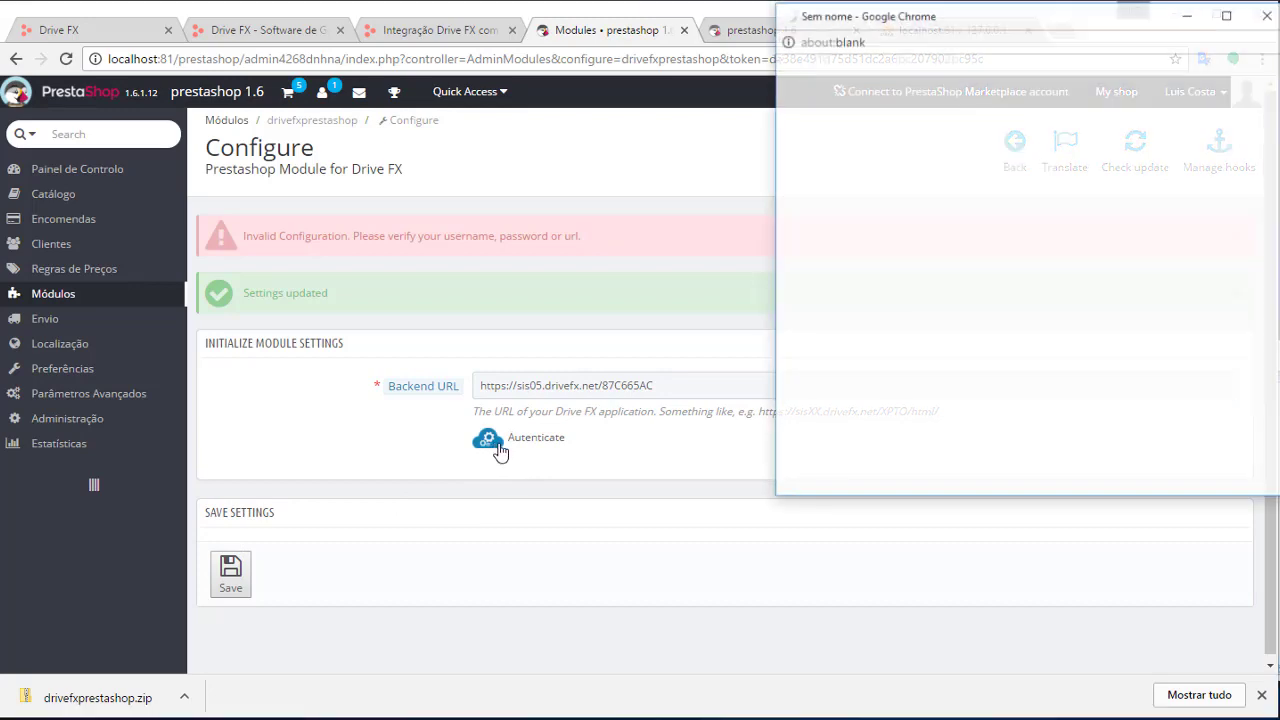
pyautogui.moveTo(1043, 23); pyautogui.dragTo(757, 180)
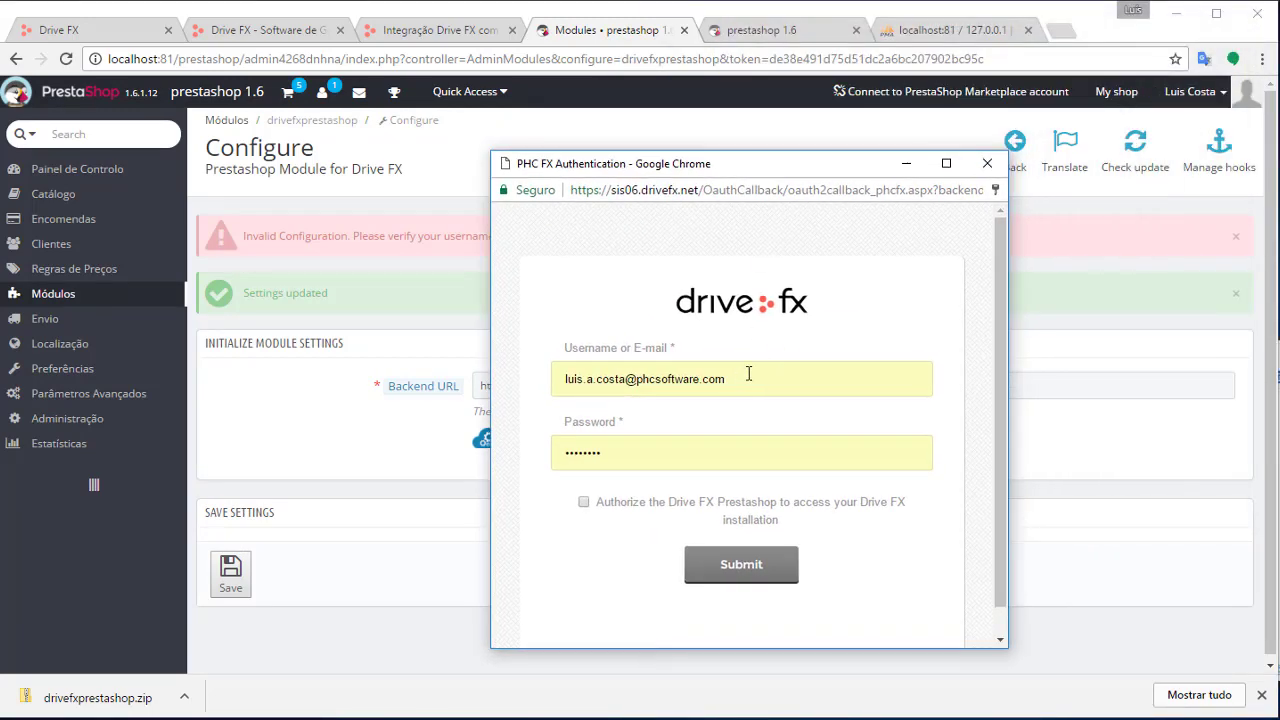
pyautogui.click(790, 376)
pyautogui.moveTo(806, 376); pyautogui.dragTo(543, 374)
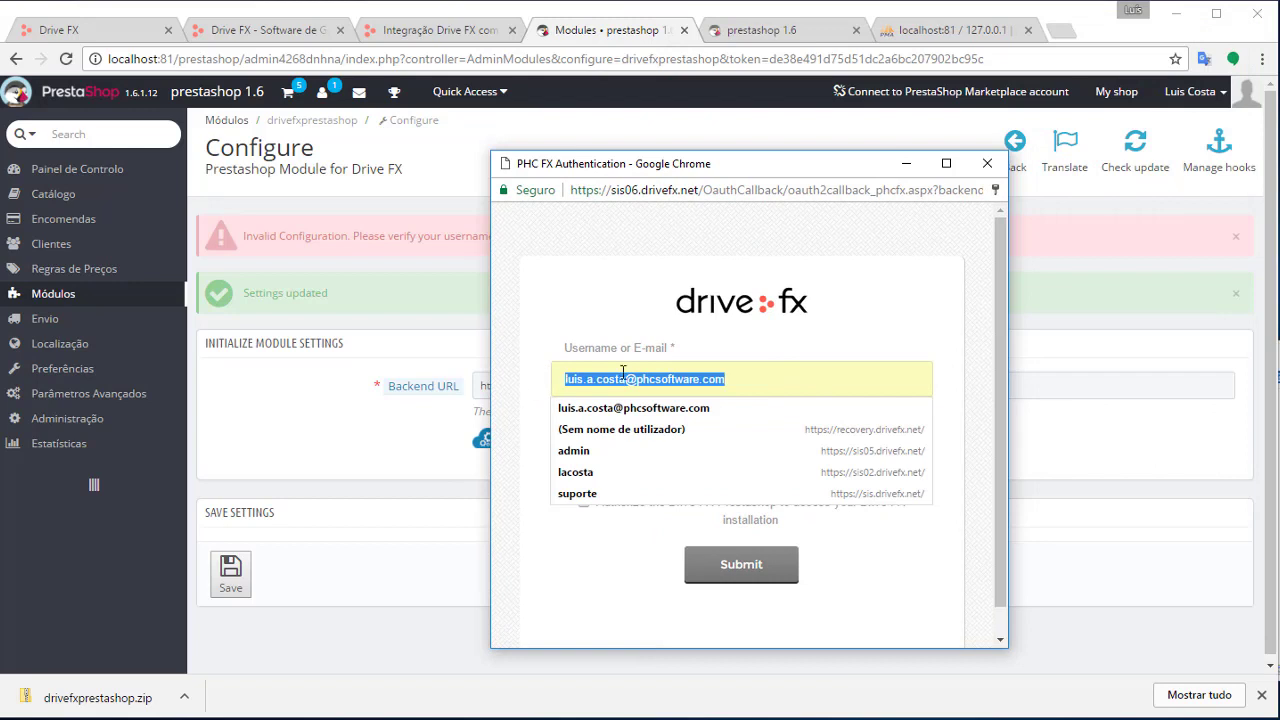
pyautogui.write('lacosta')
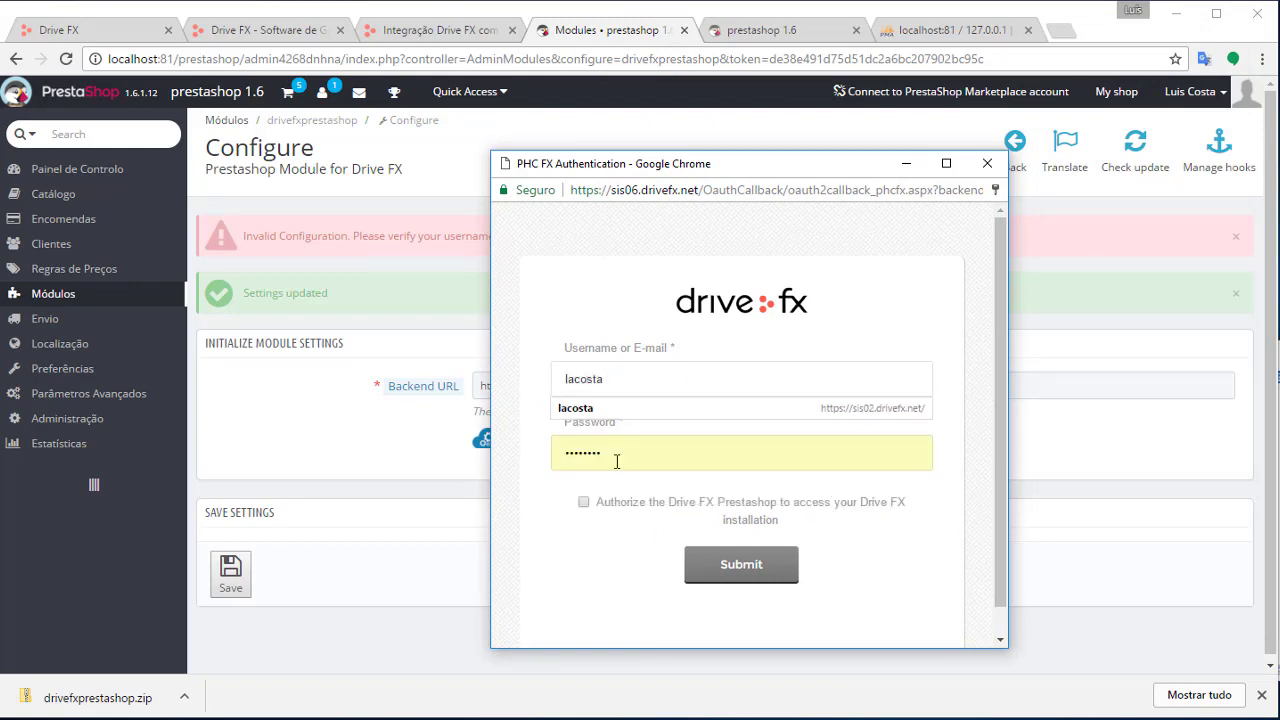
pyautogui.moveTo(654, 449); pyautogui.dragTo(548, 451)
pyautogui.write('p')
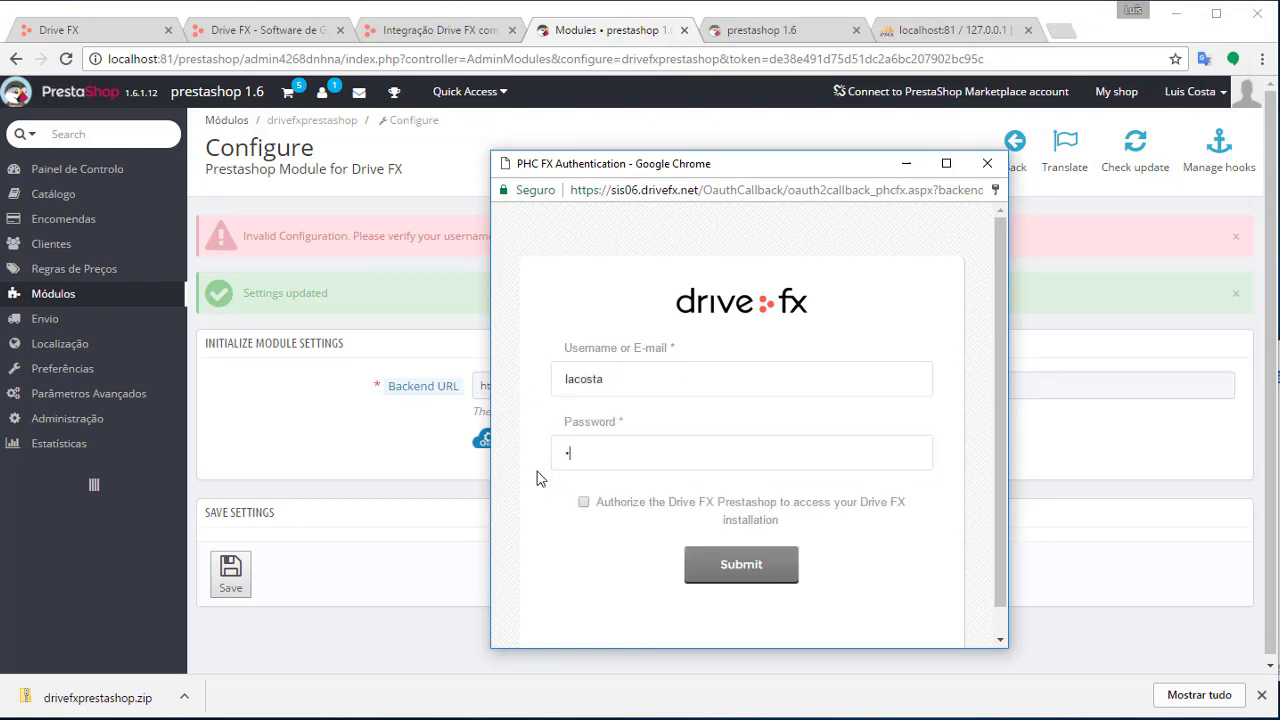
pyautogui.click(584, 504)
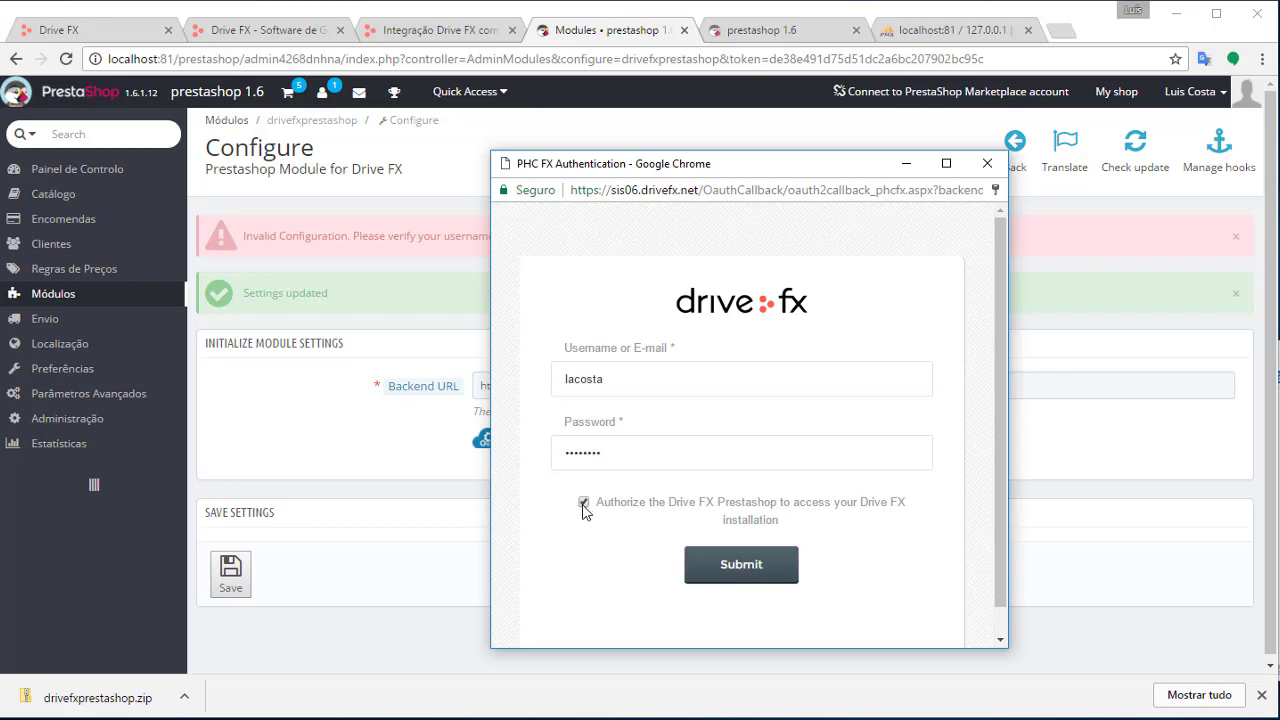
pyautogui.click(745, 576)
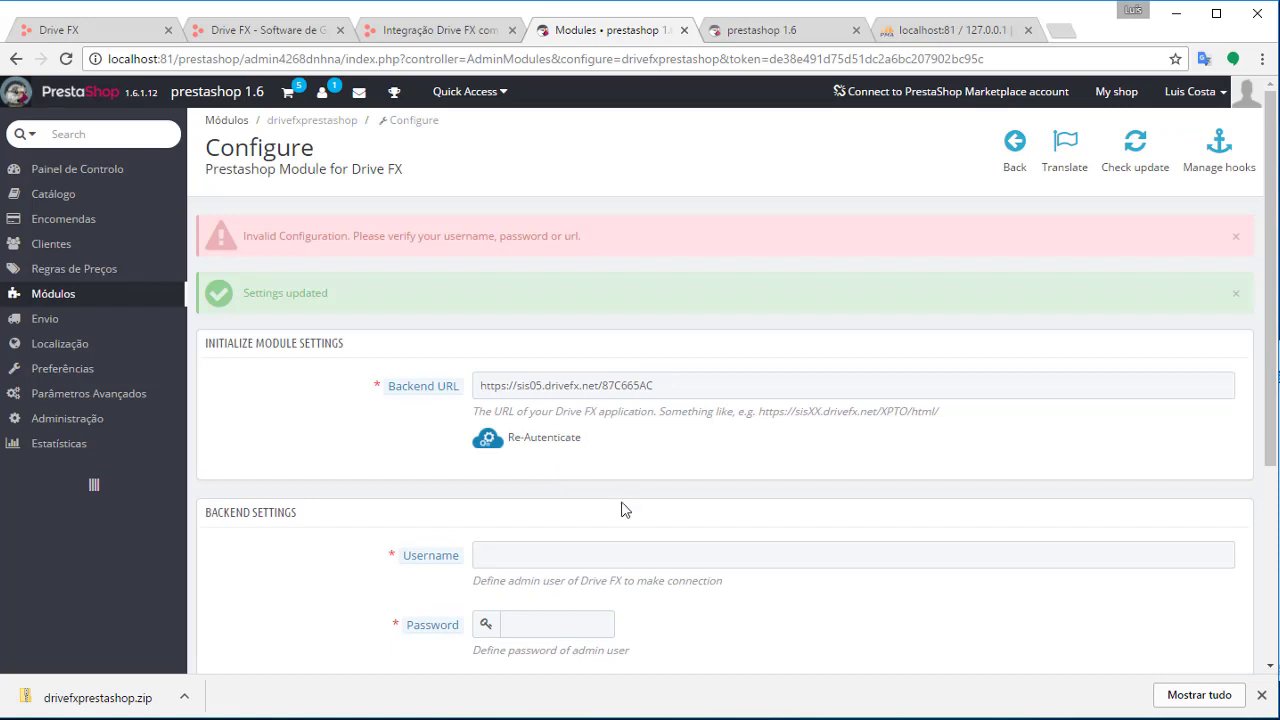
# Enter the backend admin username under Backend Settings, then go to the Drive FX tab
pyautogui.scroll(-2, 563, 418)
pyautogui.click(554, 386)
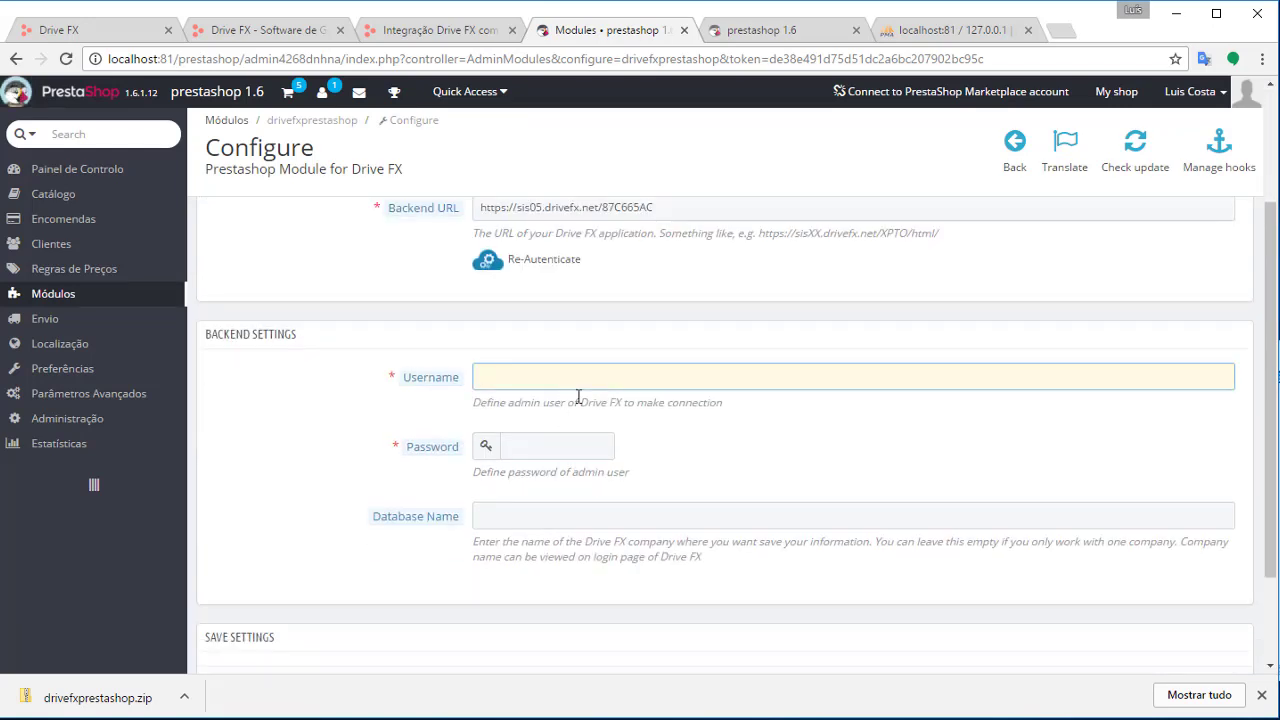
pyautogui.write('lacosta')
pyautogui.press('Tab')
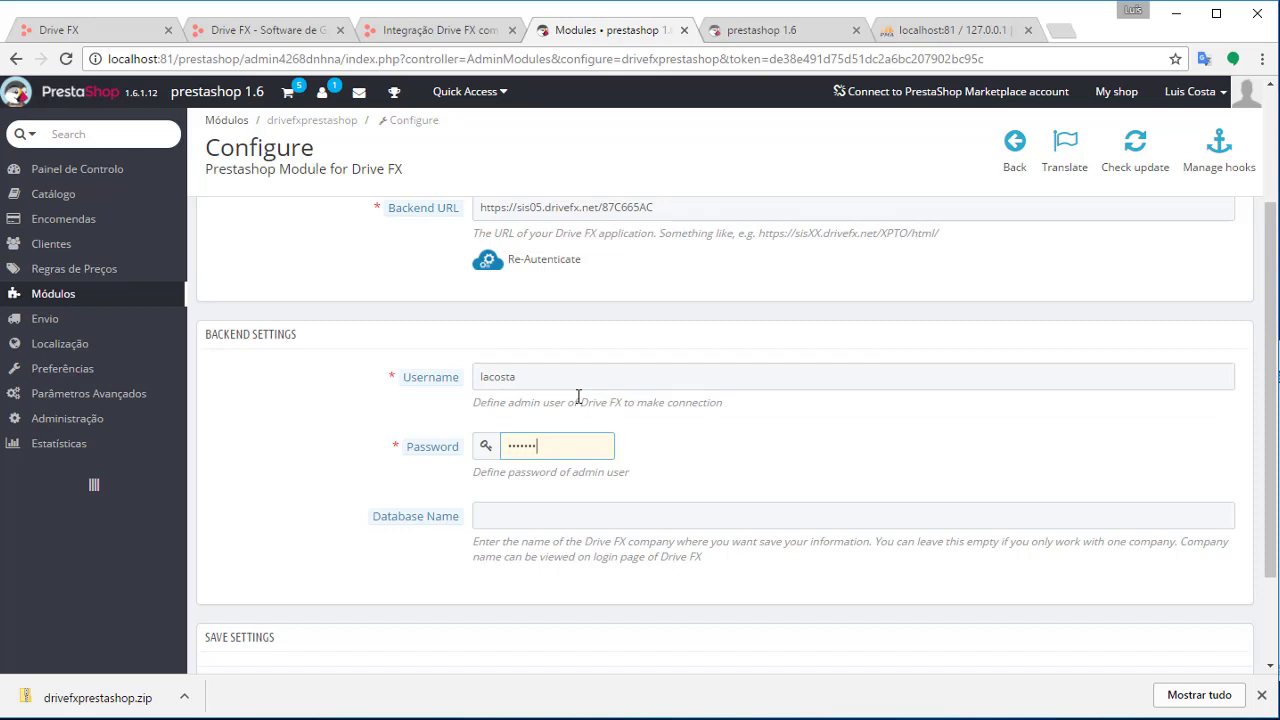
pyautogui.scroll(-3, 578, 397)
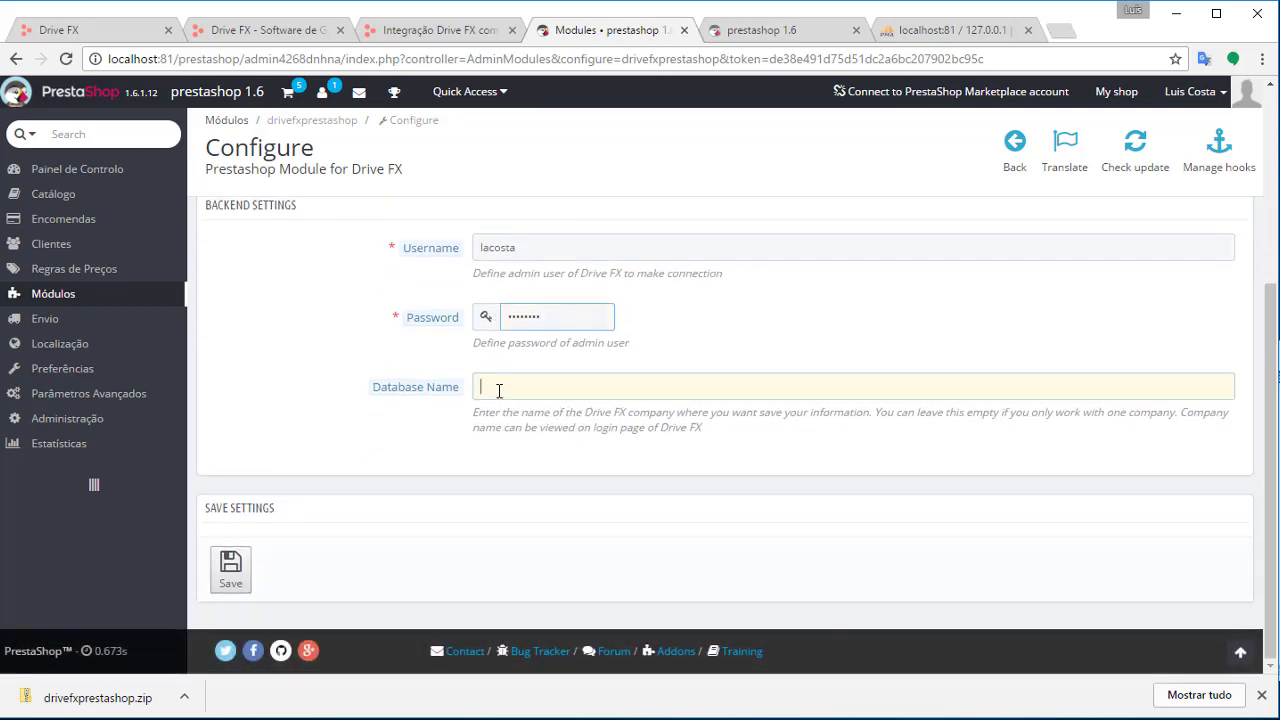
pyautogui.click(501, 391)
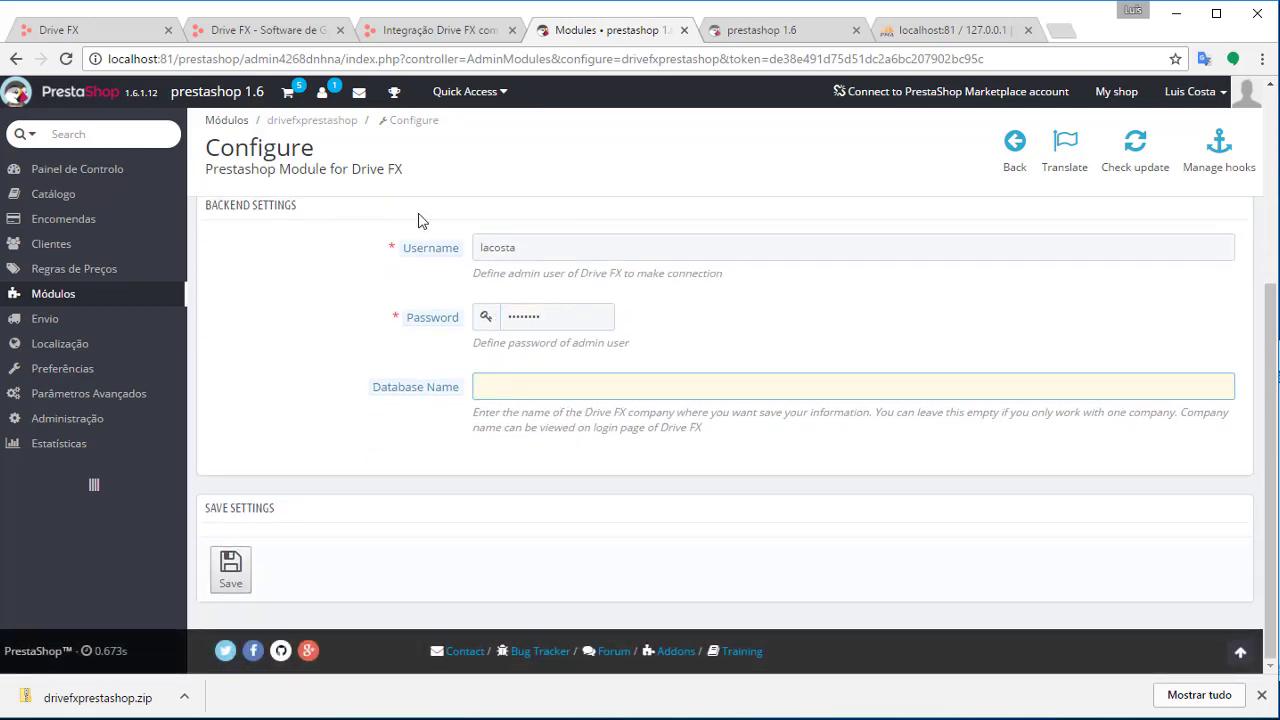
pyautogui.click(120, 38)
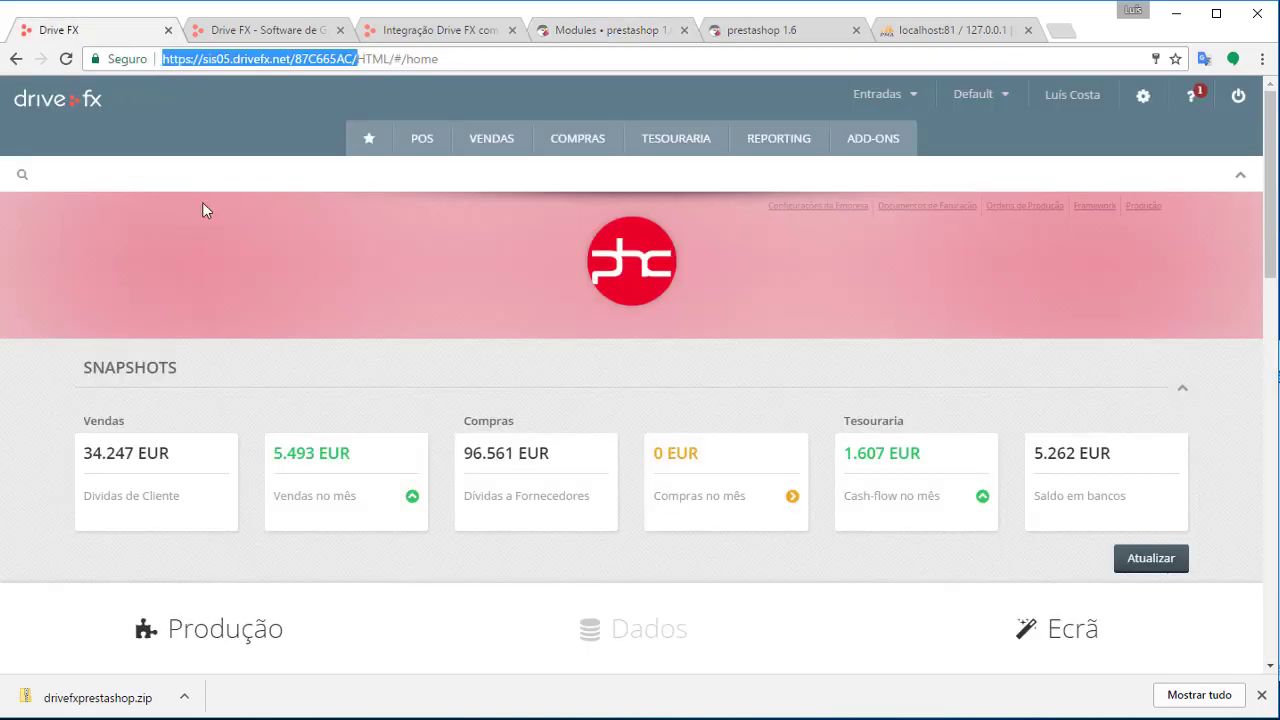
# Open Aplicação > Acerca de and select the database name Empresa007612 under Bases de Dados
pyautogui.click(1143, 97)
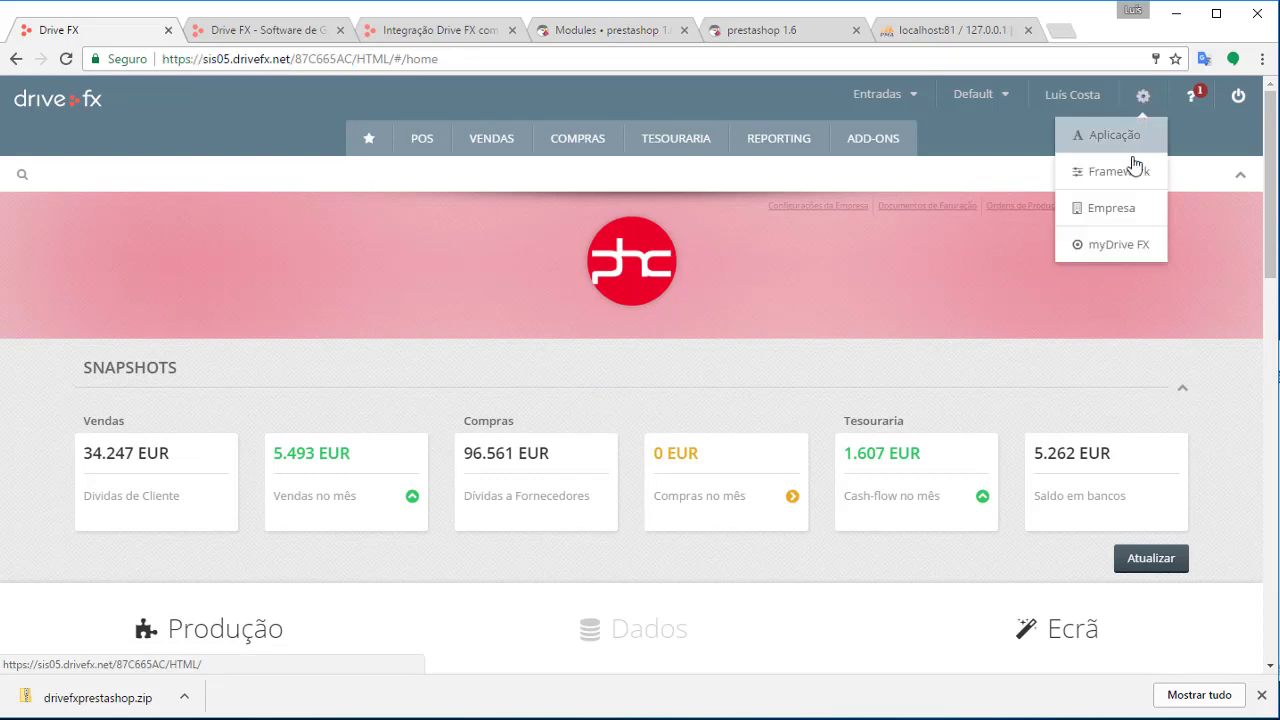
pyautogui.click(1133, 150)
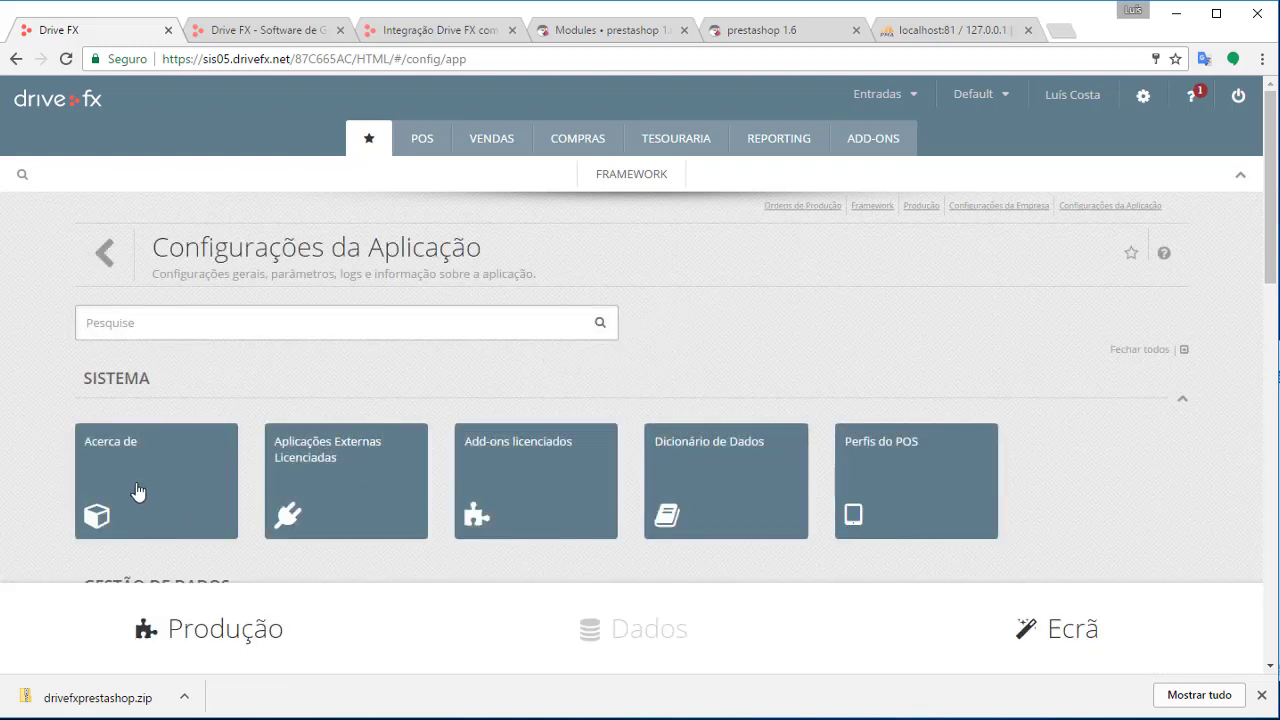
pyautogui.click(138, 486)
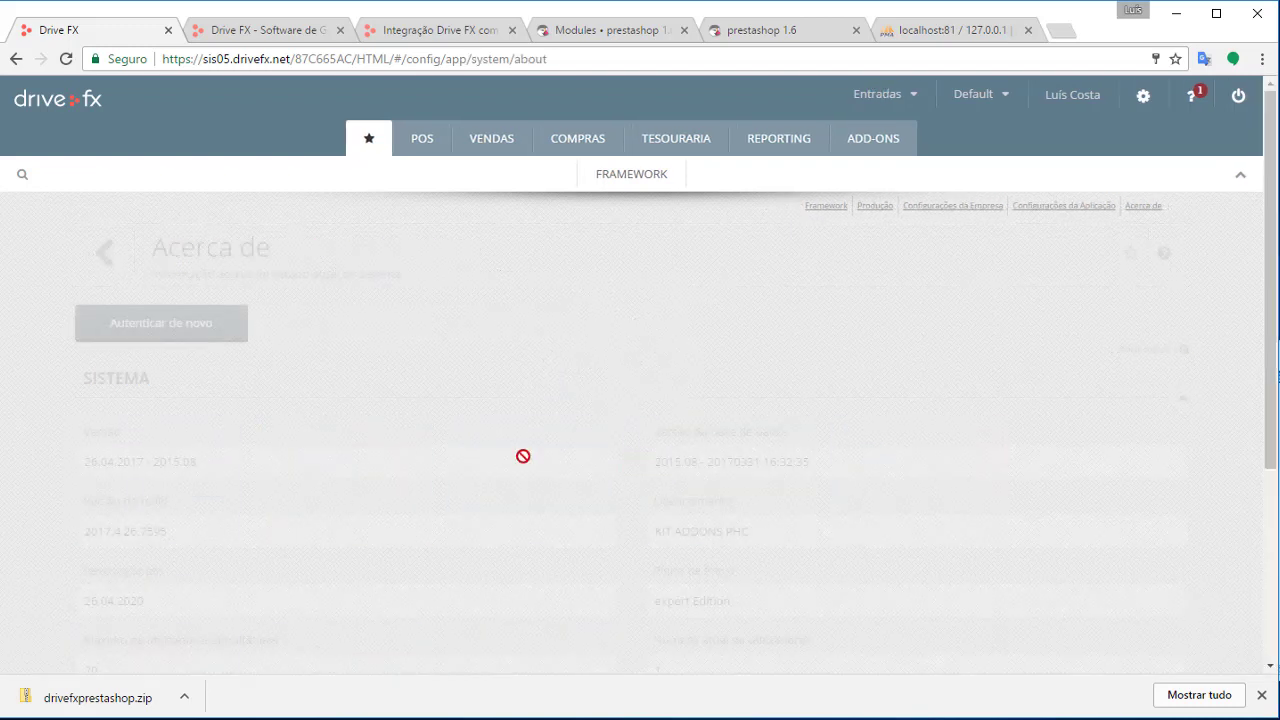
pyautogui.scroll(-2, 370, 340)
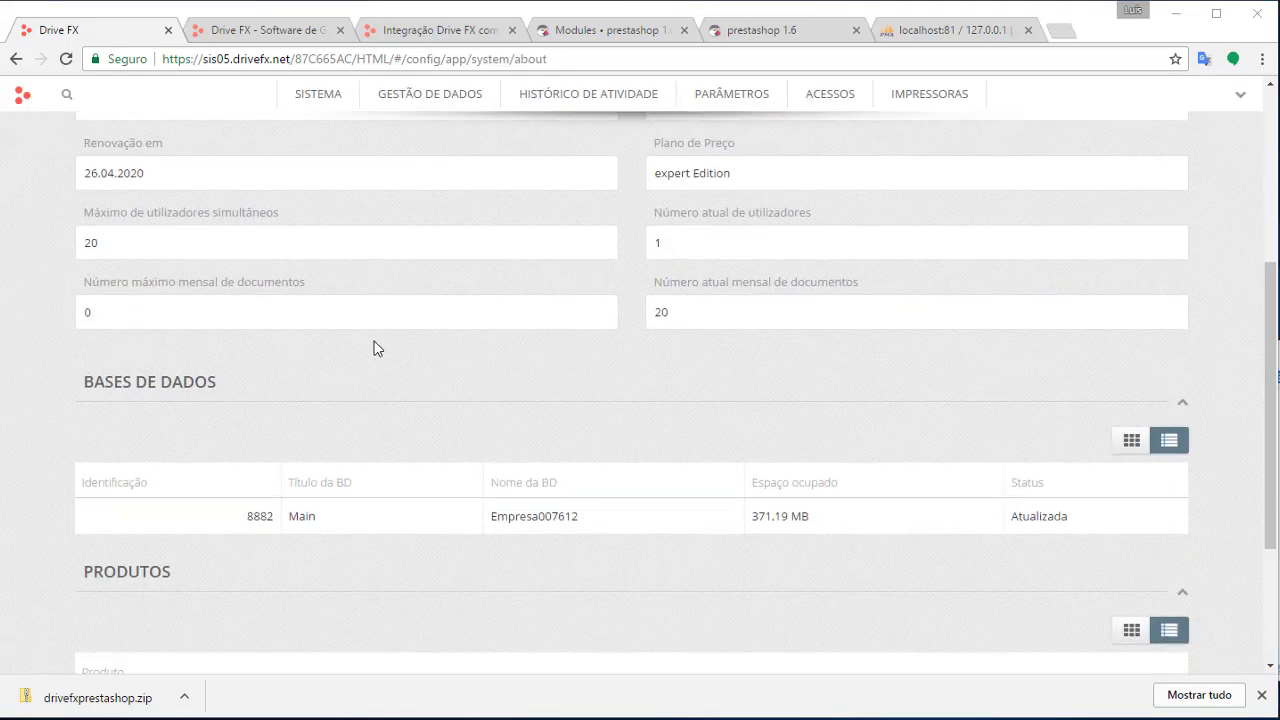
pyautogui.moveTo(531, 516); pyautogui.dragTo(603, 514)
pyautogui.click(545, 519)
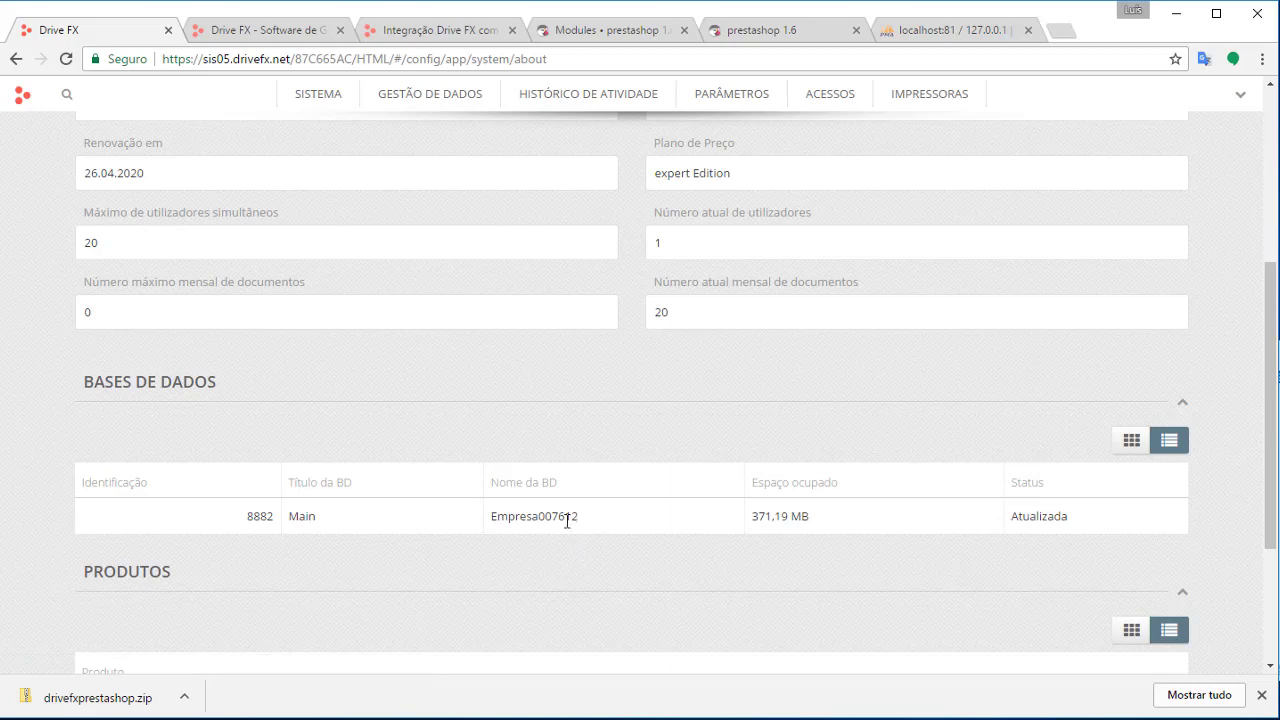
pyautogui.moveTo(578, 517); pyautogui.dragTo(489, 513)
pyautogui.hotkey('ctrl', 'c')
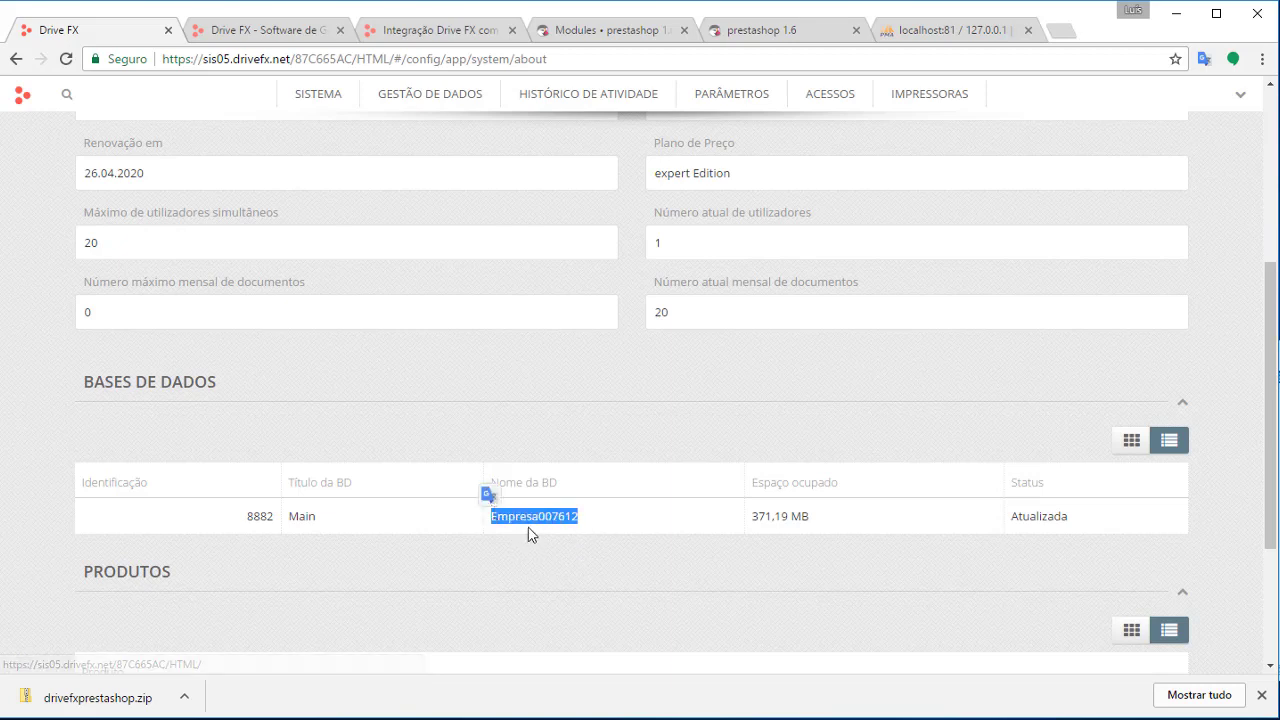
# Paste Empresa007612 into the module's Database Name field and save the settings
pyautogui.click(256, 35)
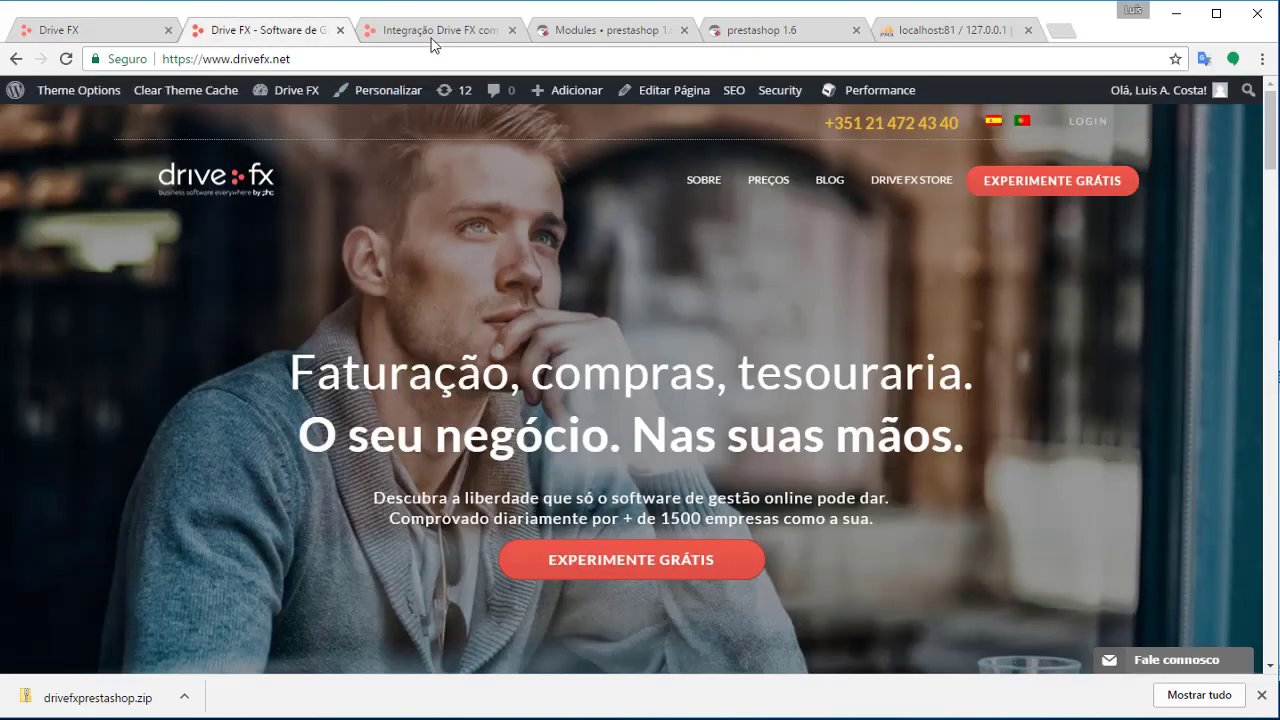
pyautogui.click(643, 32)
pyautogui.click(573, 387)
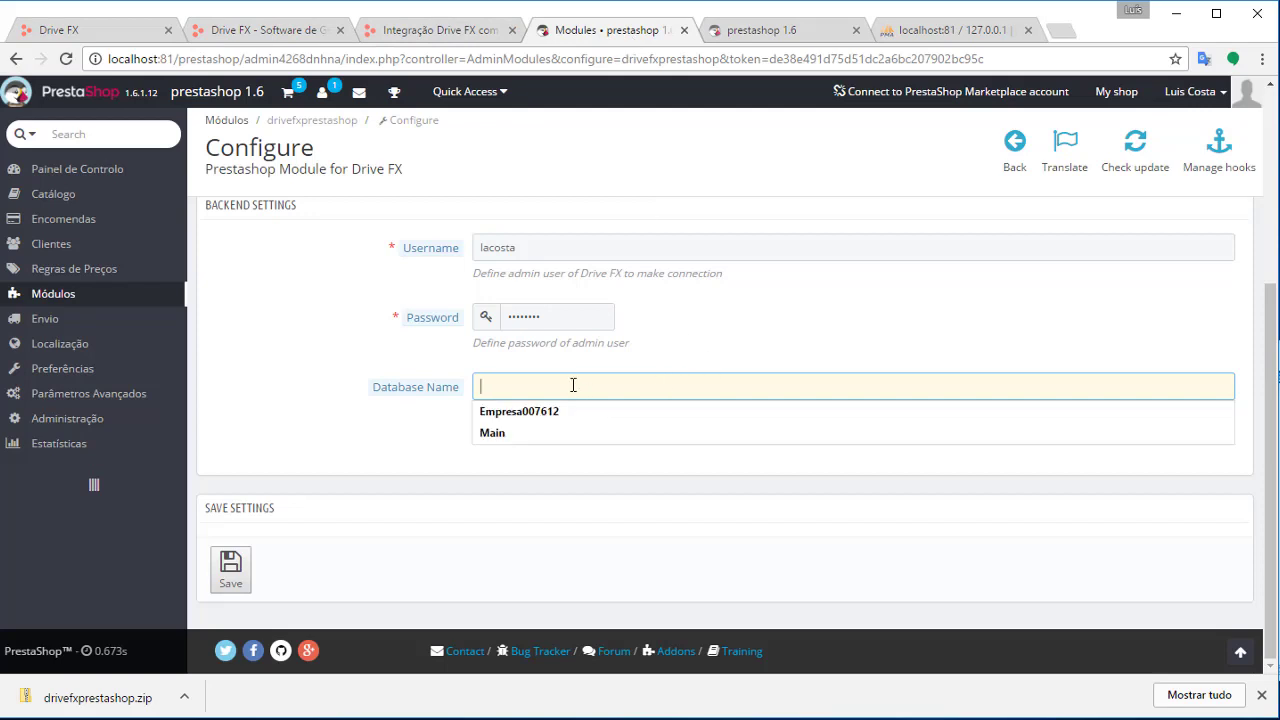
pyautogui.hotkey('ctrl', 'v')
pyautogui.click(236, 568)
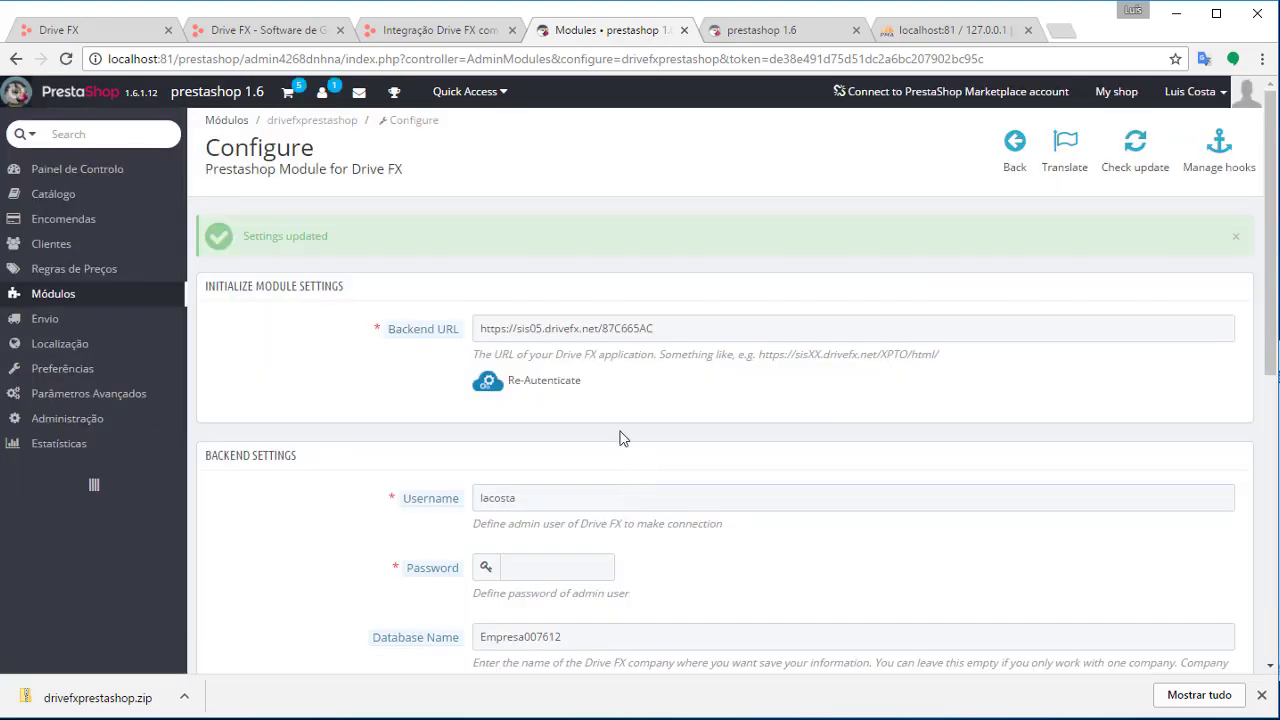
# Review the product price field options and keep Retail Price 1 (epv1)
pyautogui.scroll(-3, 620, 434)
pyautogui.scroll(4, 630, 443)
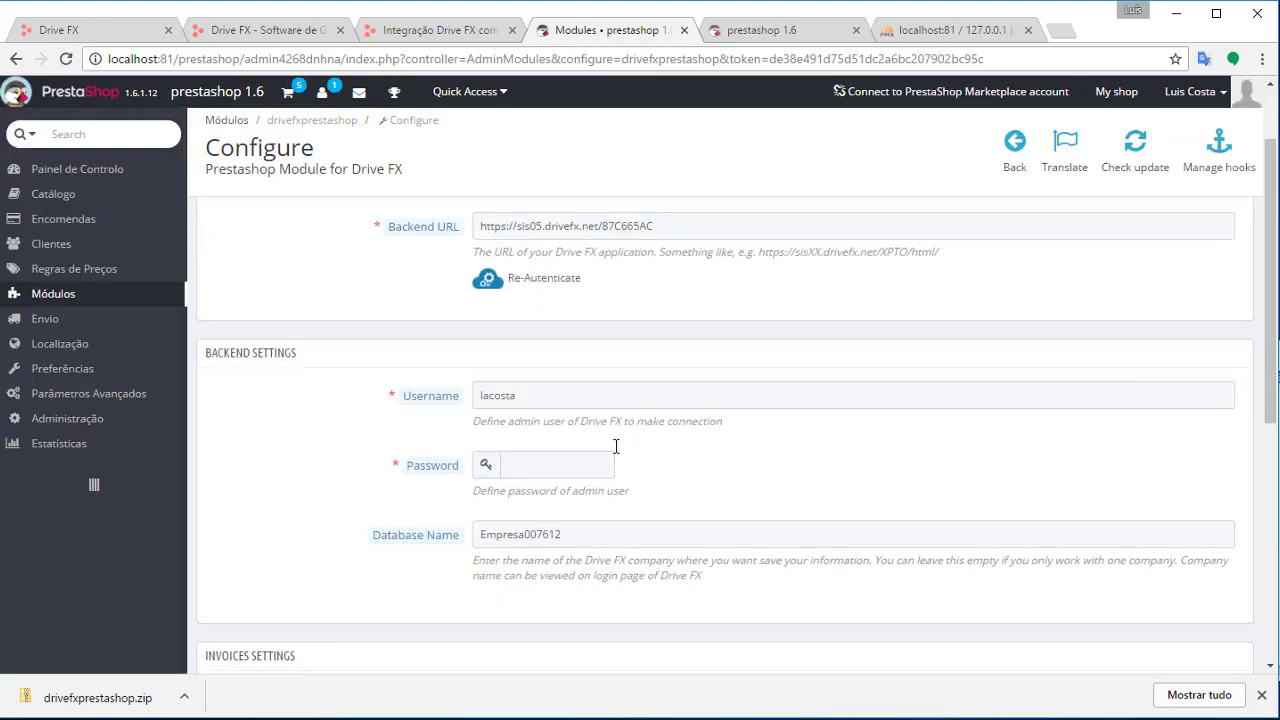
pyautogui.scroll(-4, 615, 445)
pyautogui.scroll(-2, 628, 455)
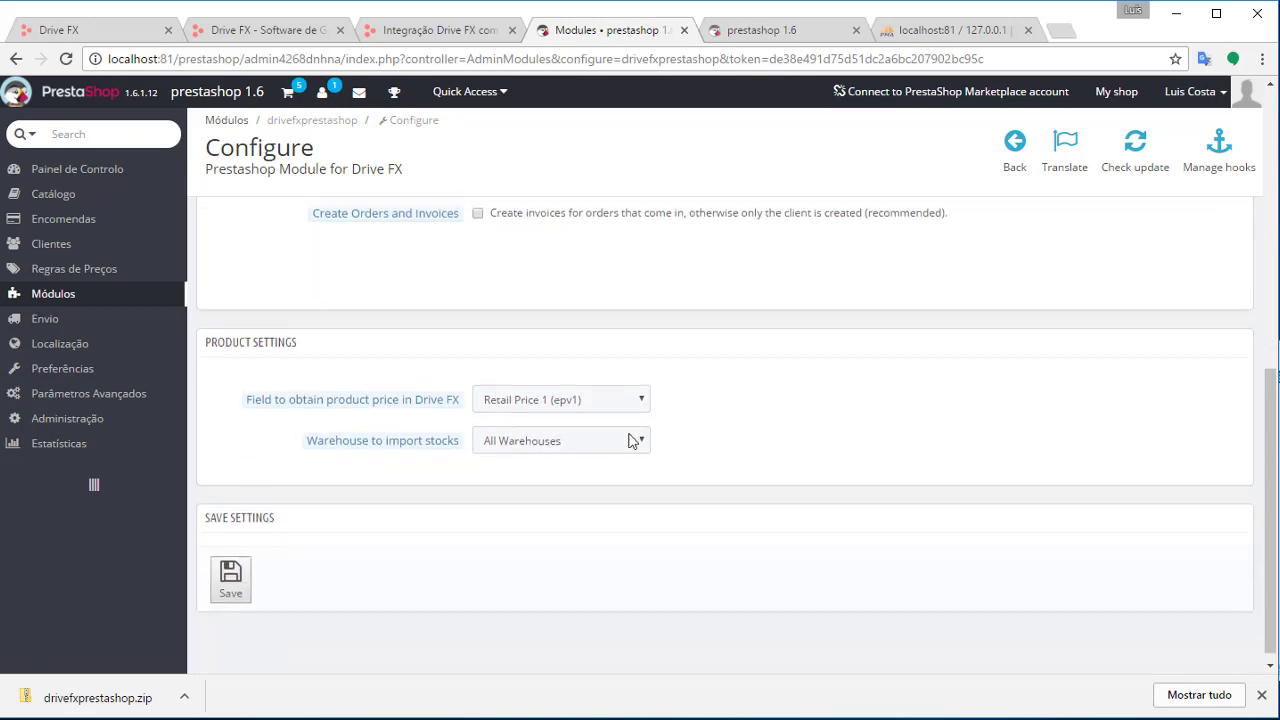
pyautogui.scroll(2, 600, 445)
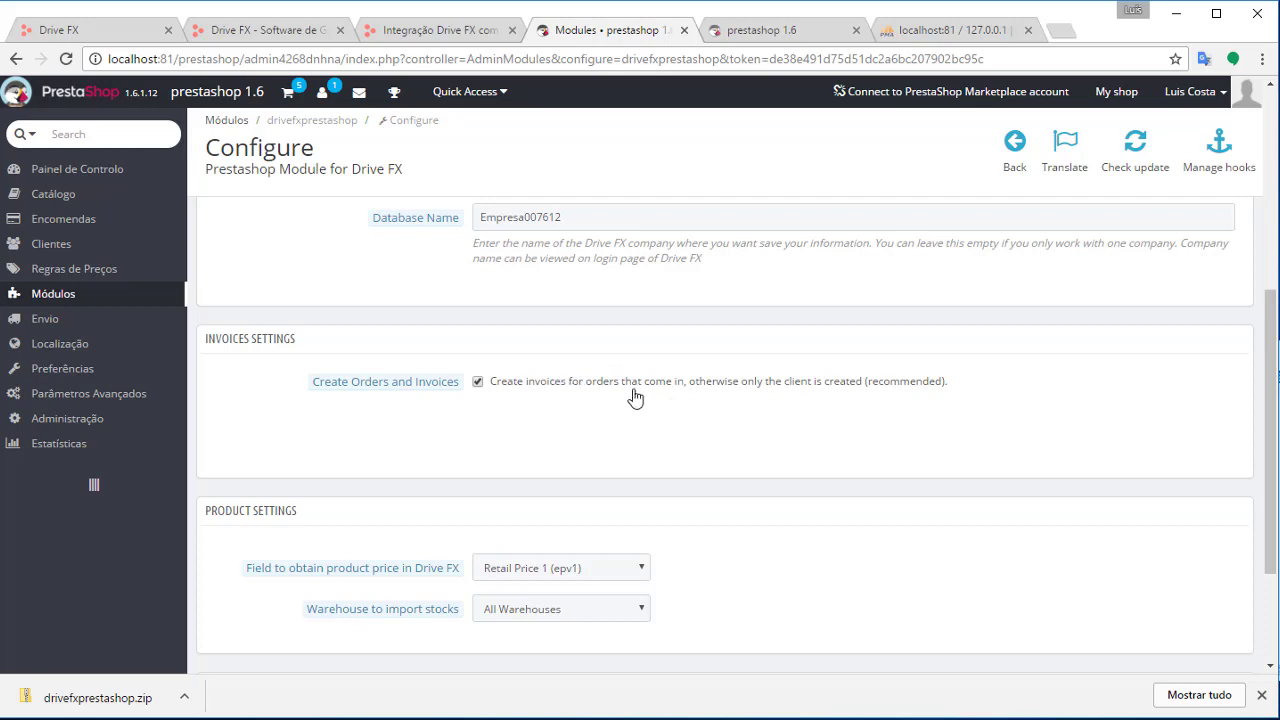
pyautogui.scroll(-1, 718, 528)
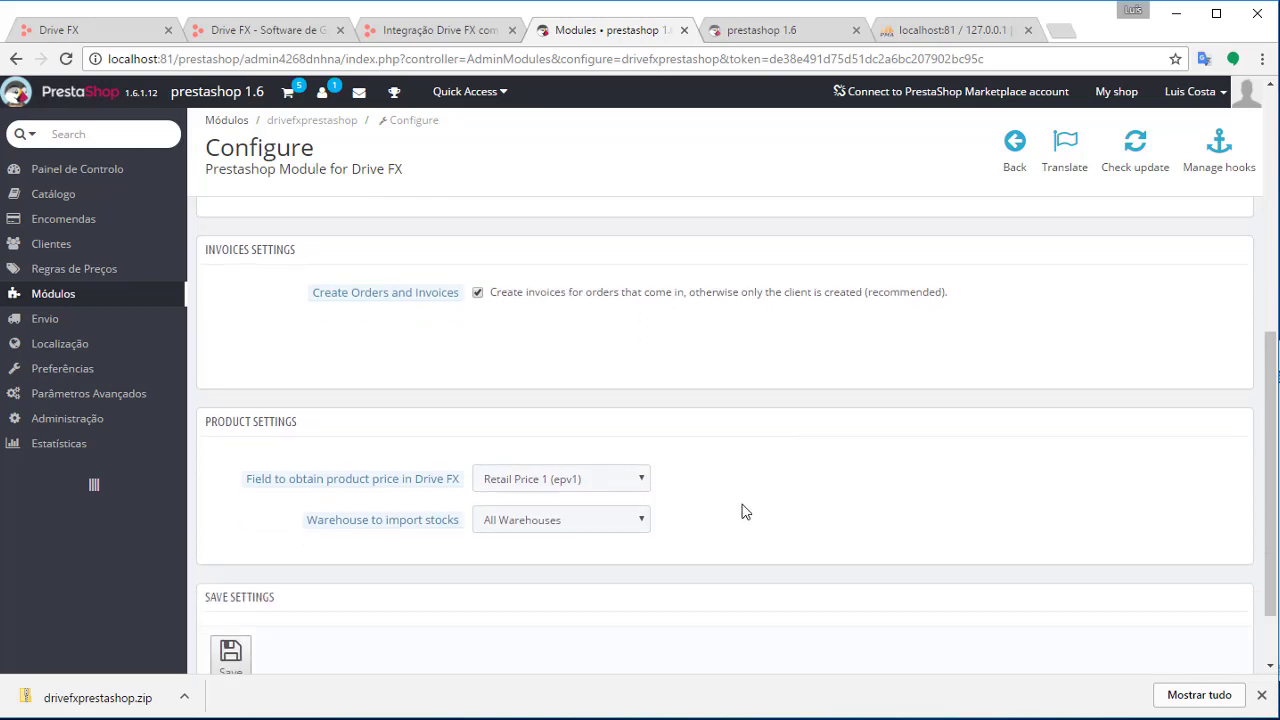
pyautogui.click(605, 486)
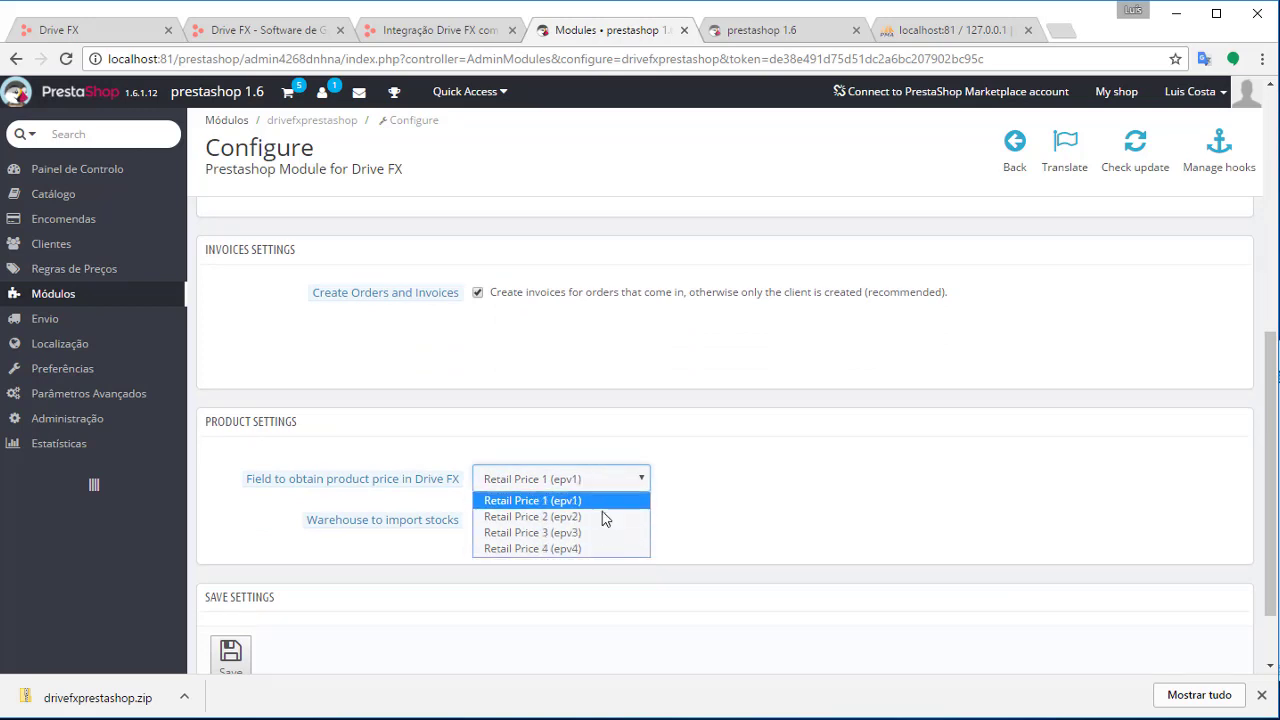
pyautogui.click(684, 514)
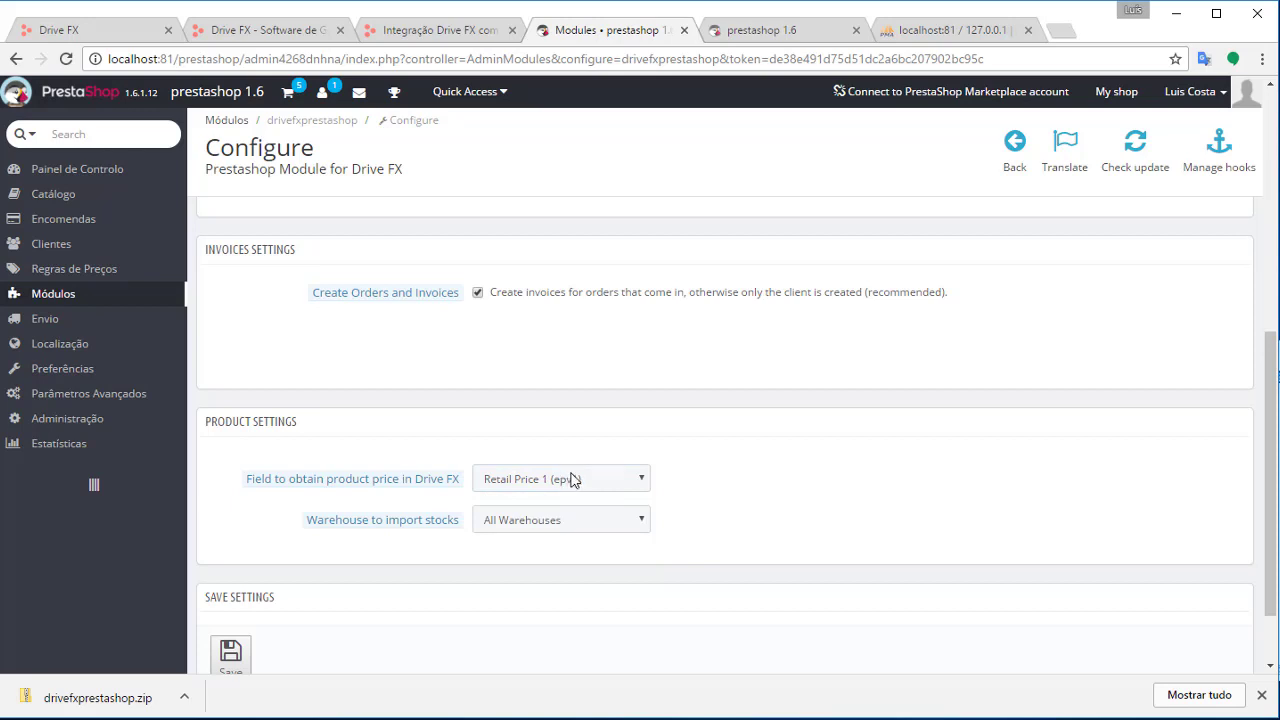
pyautogui.click(636, 479)
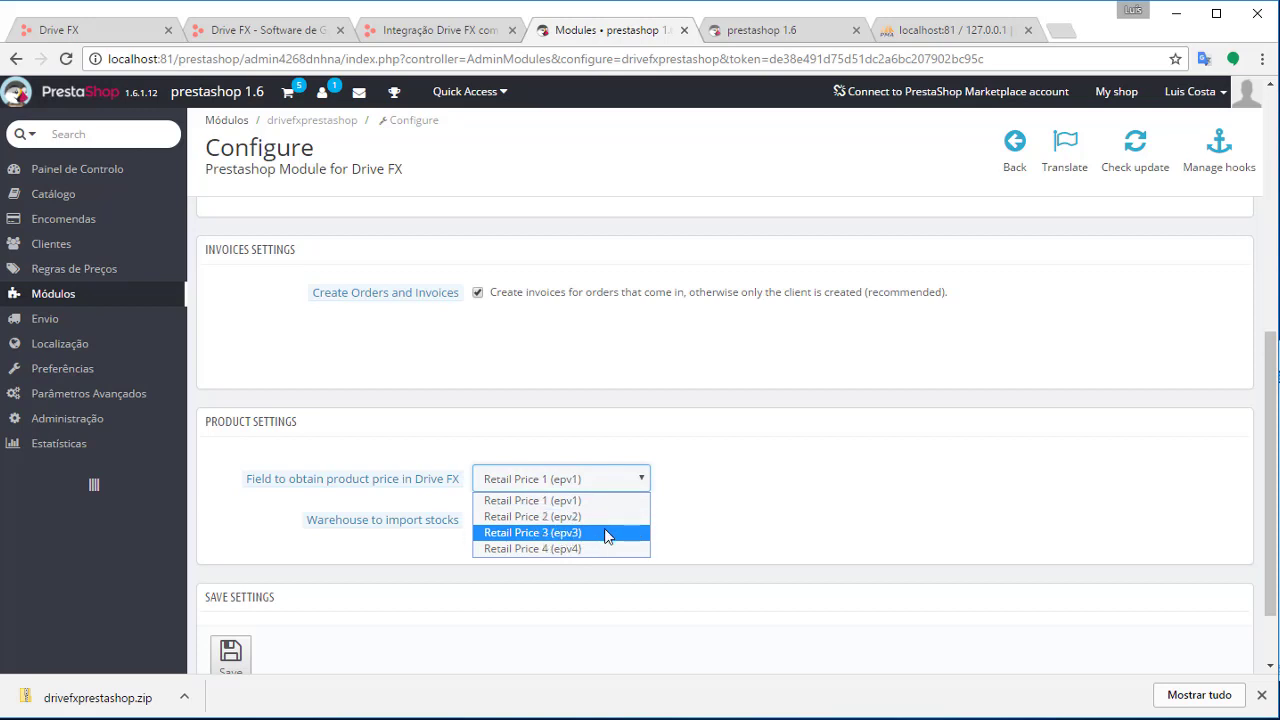
pyautogui.click(590, 502)
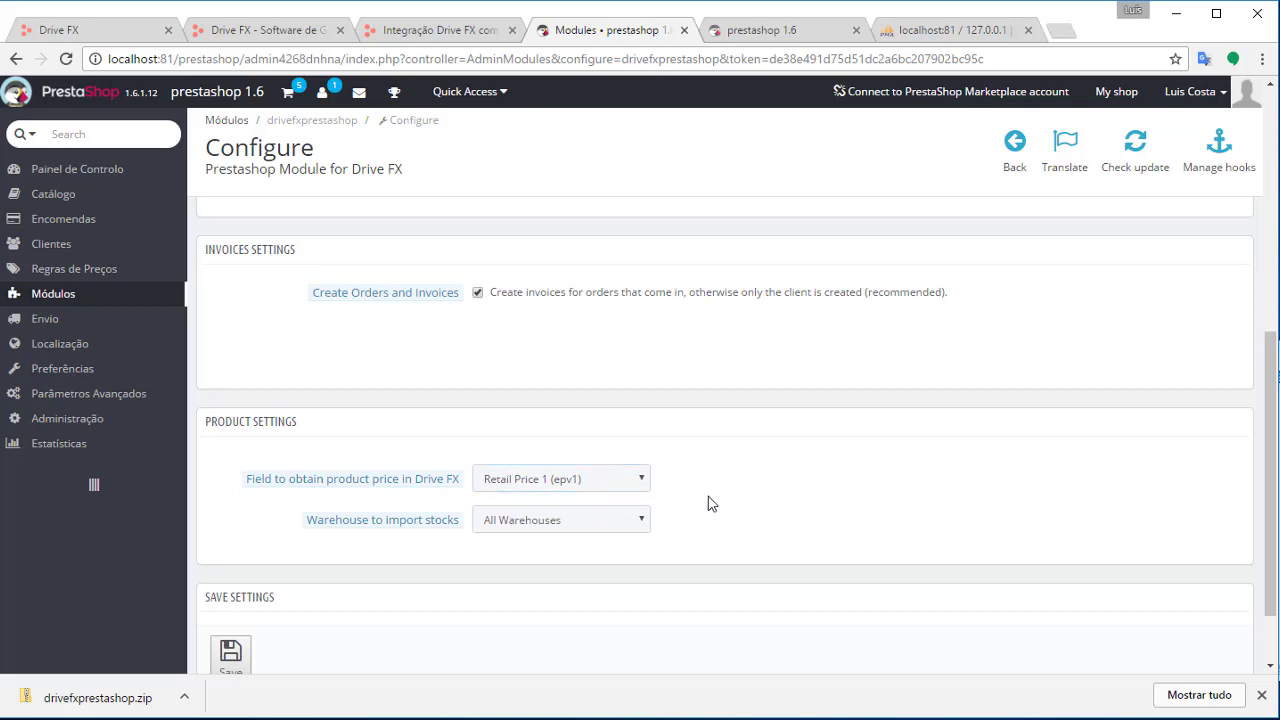
# Keep All Warehouses for stock import and return to the admin password field
pyautogui.scroll(-2, 600, 583)
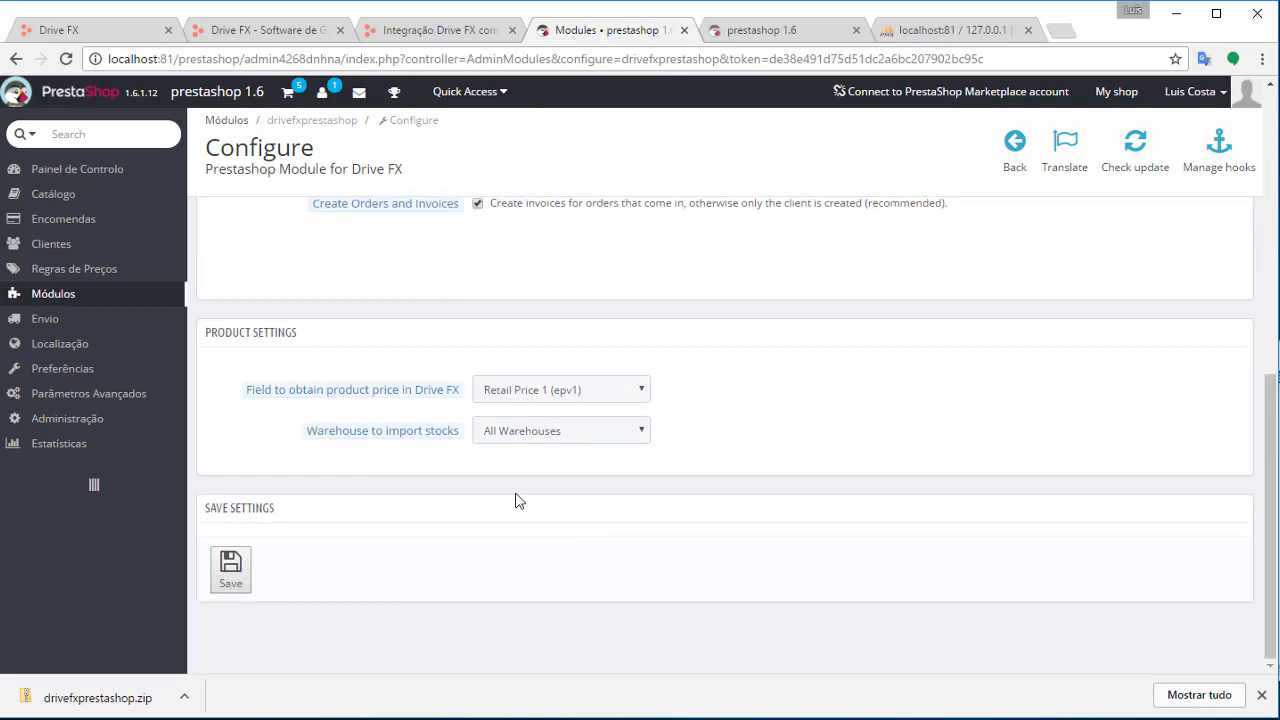
pyautogui.click(560, 443)
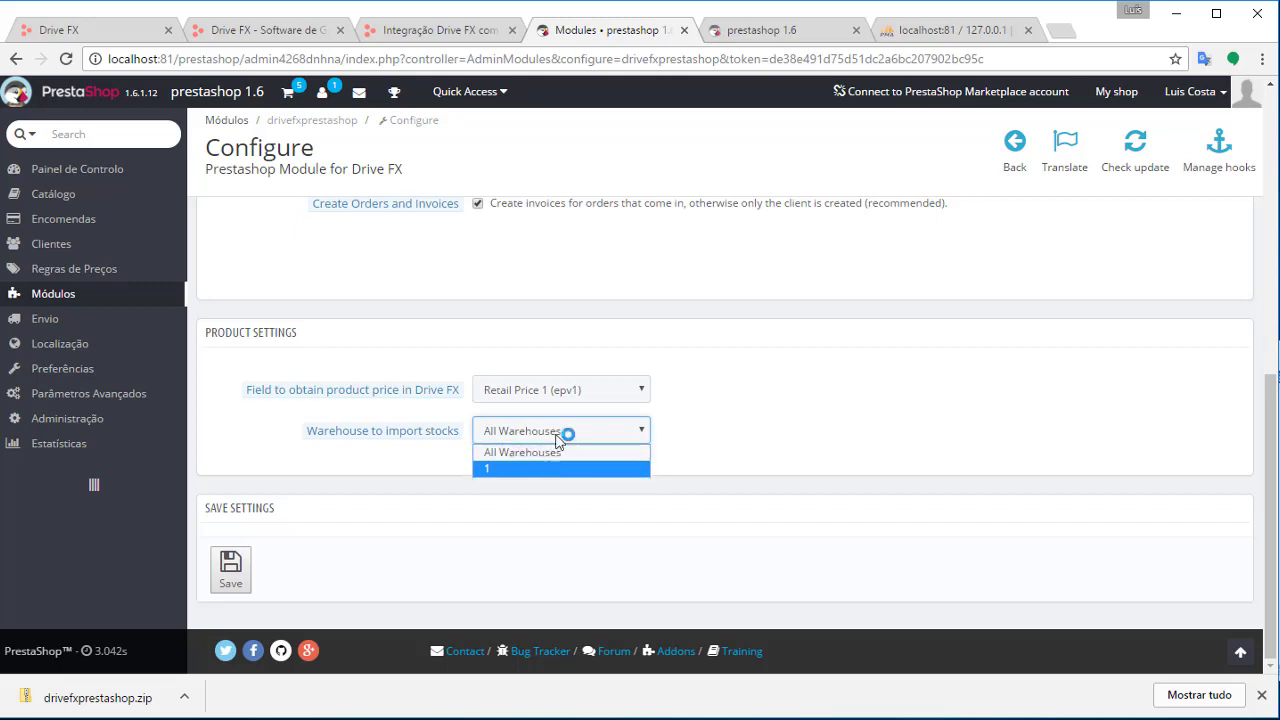
pyautogui.click(577, 431)
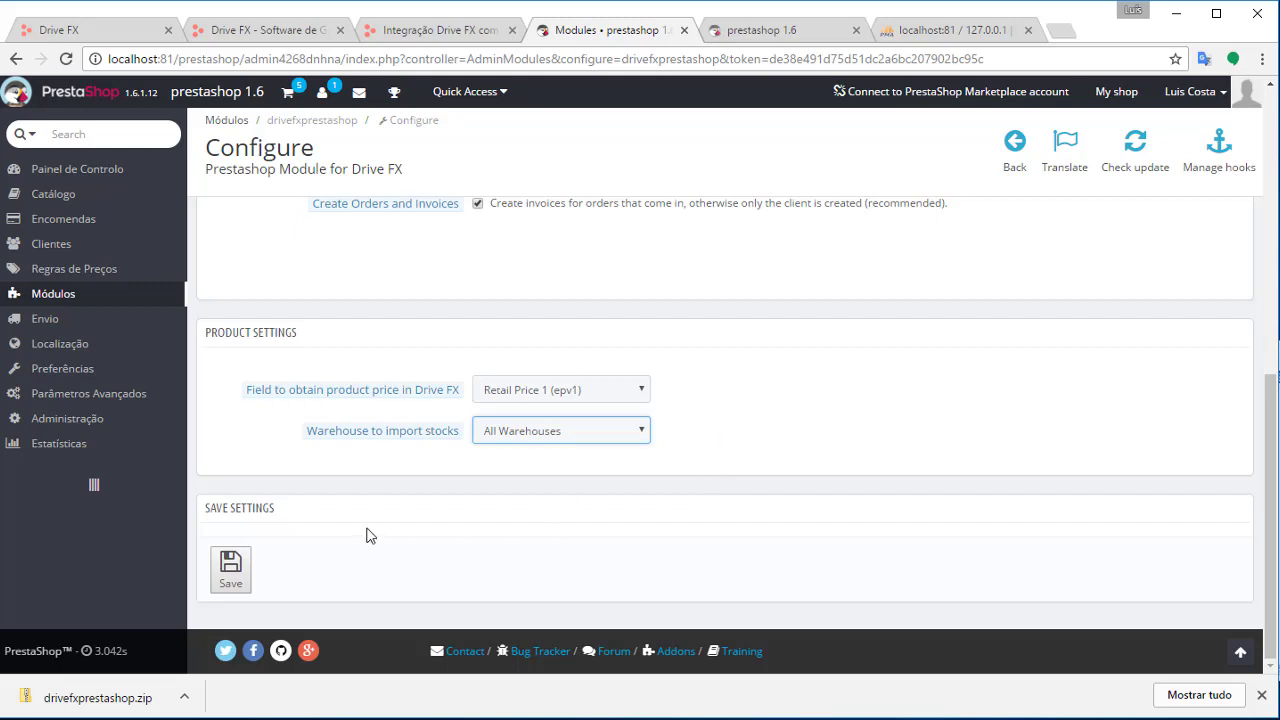
pyautogui.scroll(4, 729, 517)
pyautogui.click(569, 328)
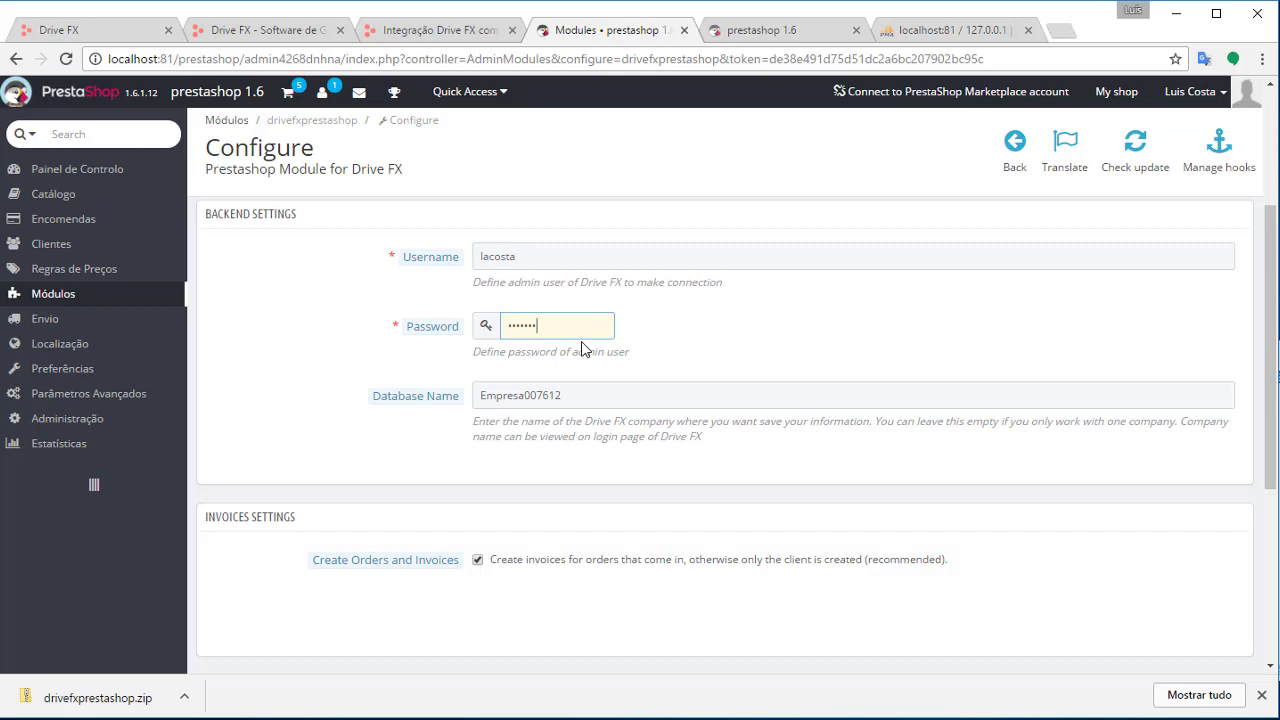
# Check the admin username and password, then save the Drive FX connection settings
pyautogui.scroll(-2, 595, 420)
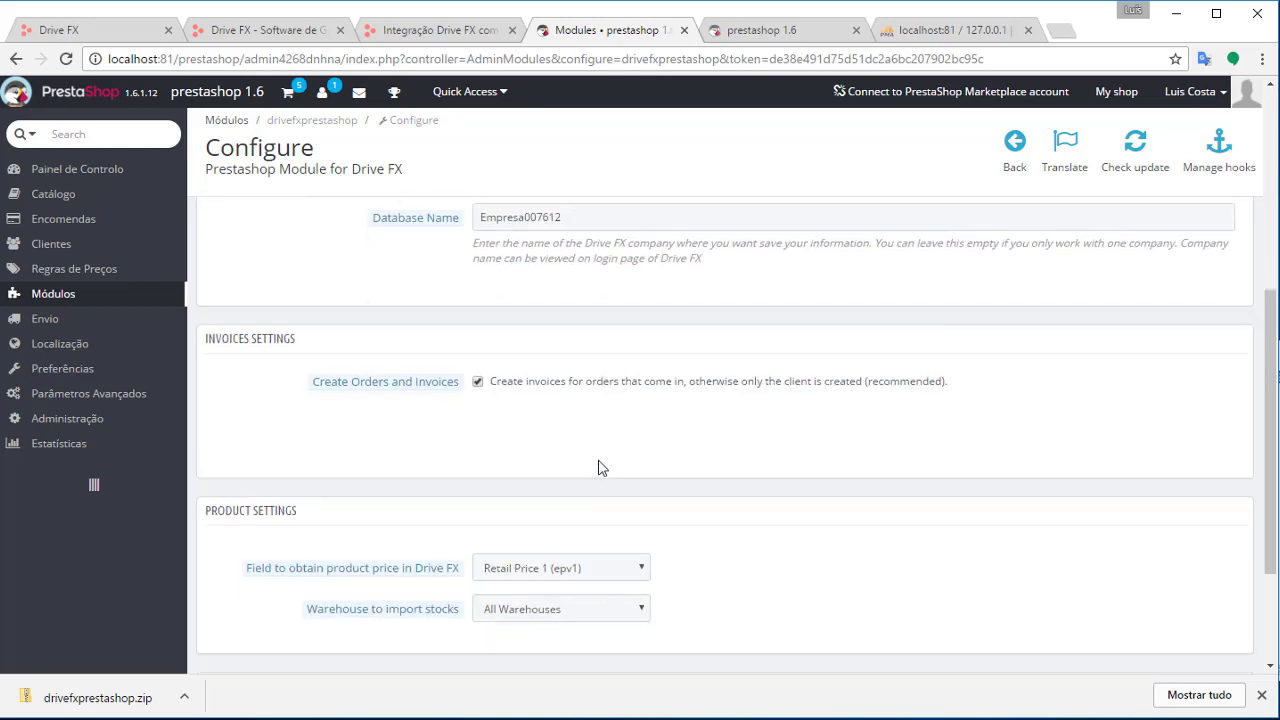
pyautogui.scroll(3, 600, 465)
pyautogui.scroll(-1, 610, 559)
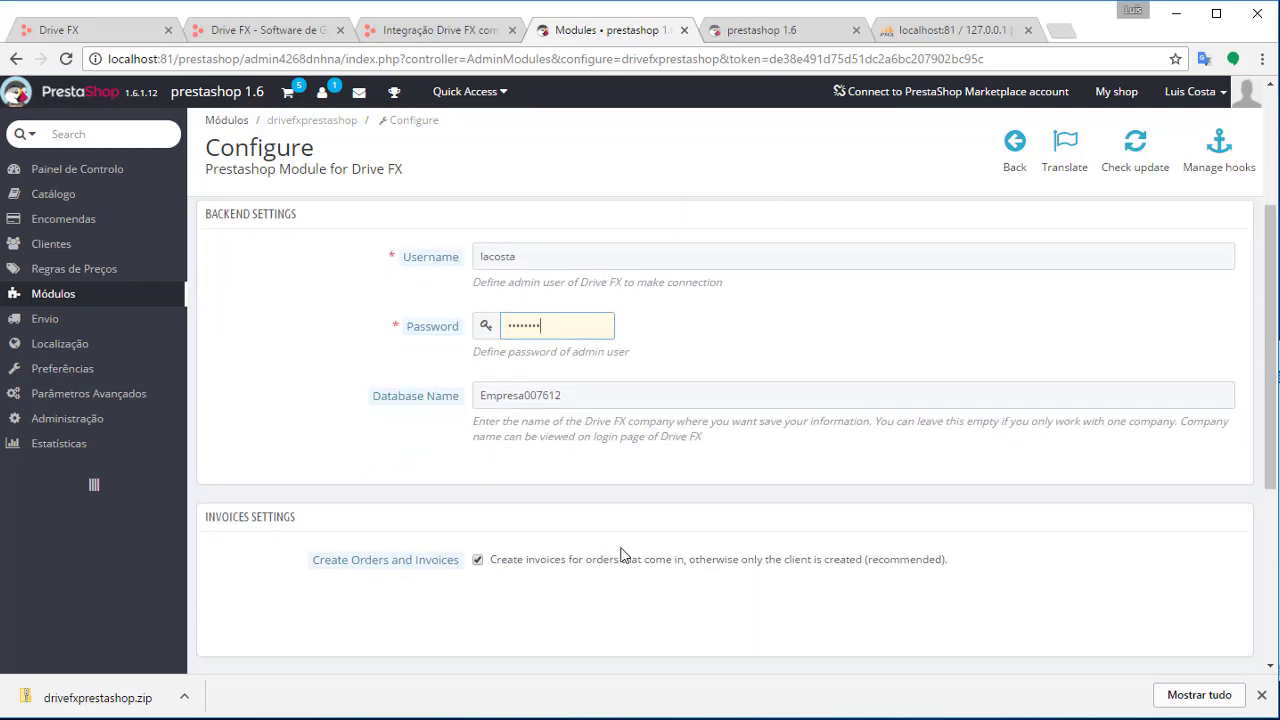
pyautogui.click(480, 255)
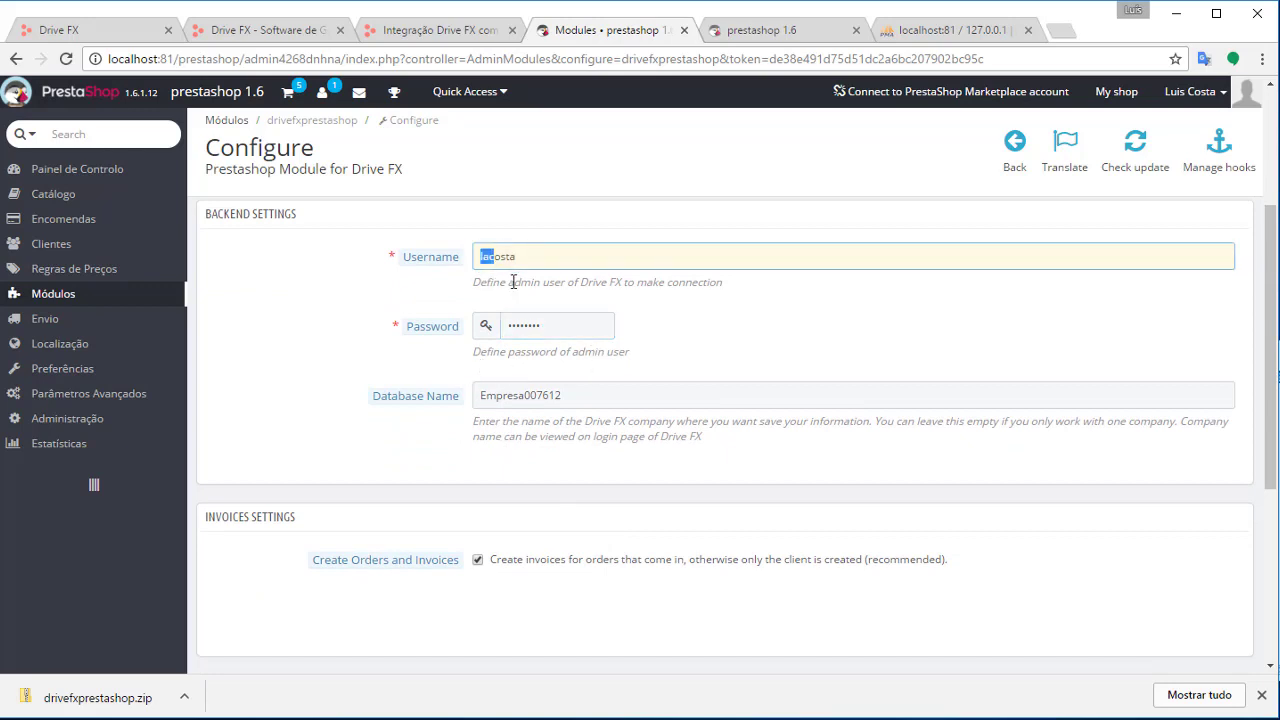
pyautogui.hotkey('ctrl', 'a')
pyautogui.press('Tab')
pyautogui.scroll(-1, 425, 422)
pyautogui.scroll(-3, 425, 422)
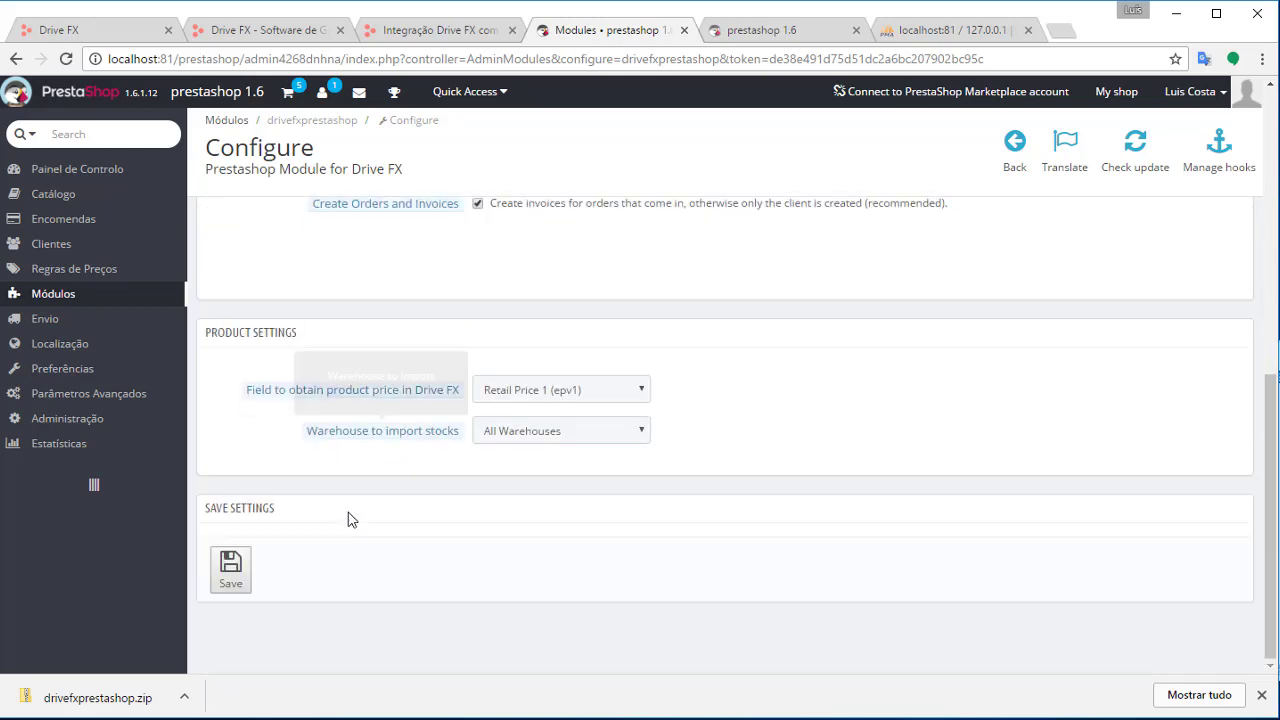
pyautogui.click(247, 566)
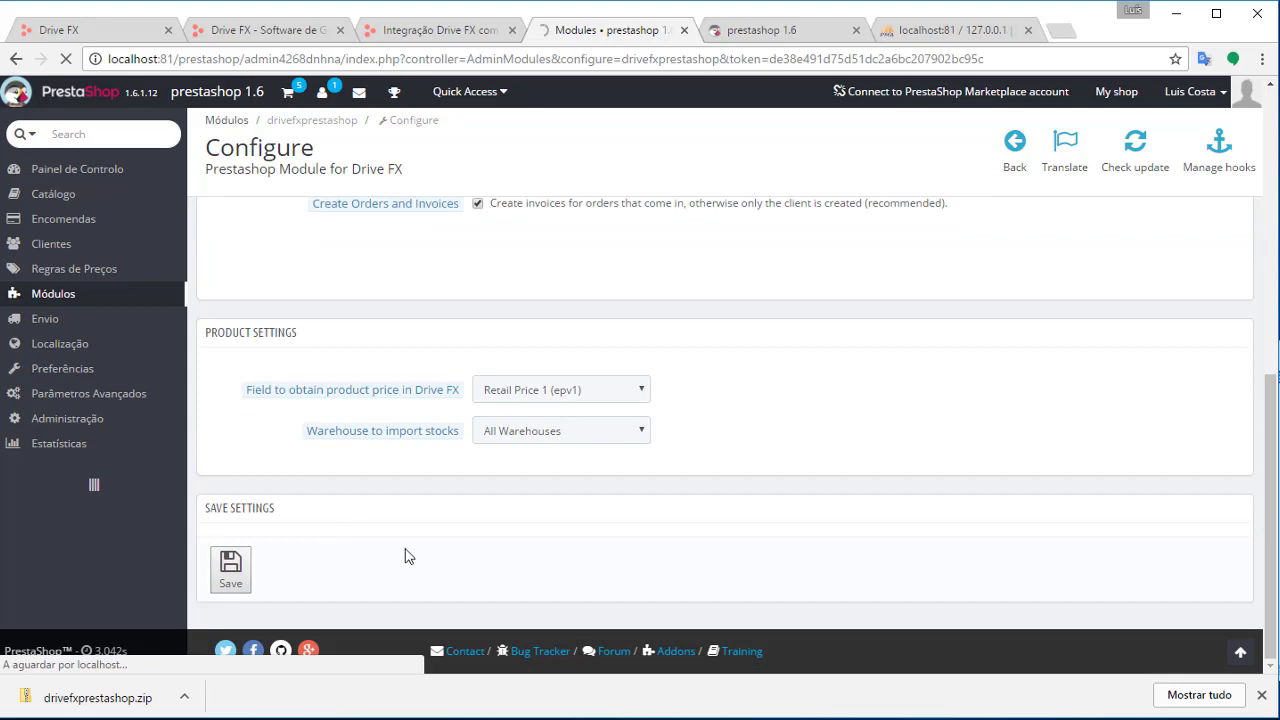
pyautogui.scroll(-5, 766, 390)
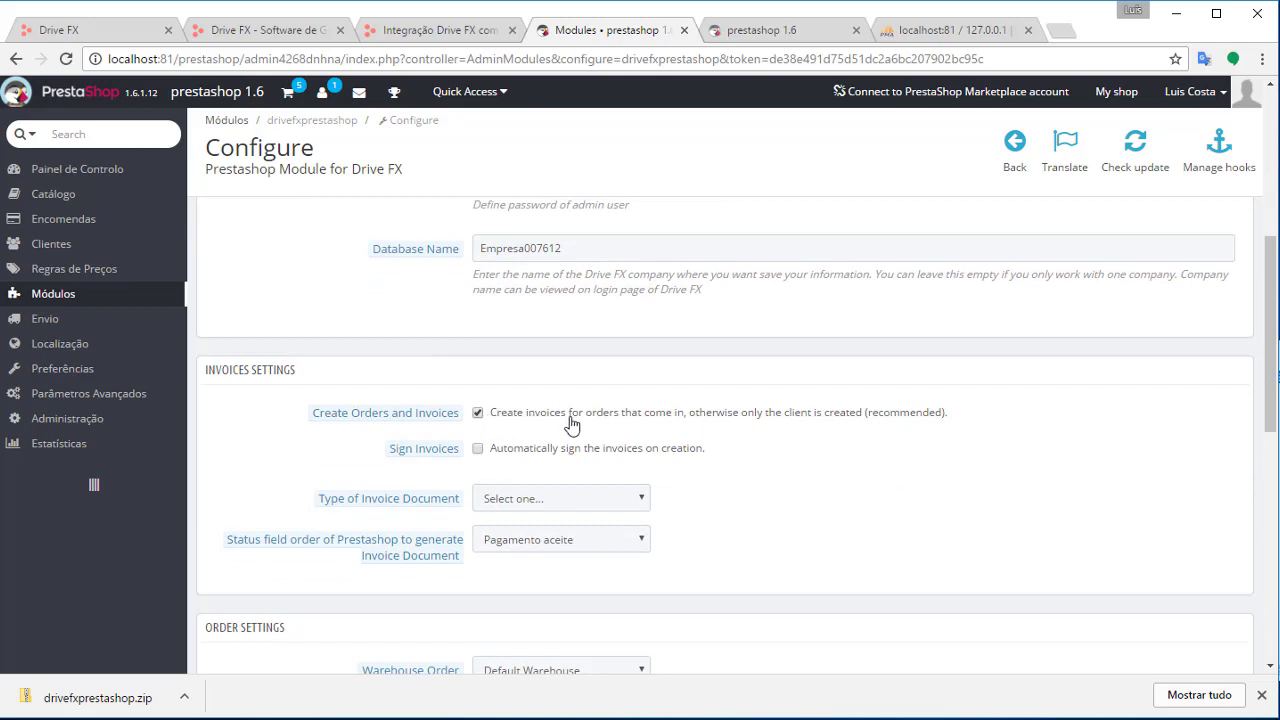
# Set Type of Invoice Document to Fatura MB
pyautogui.scroll(-1, 704, 439)
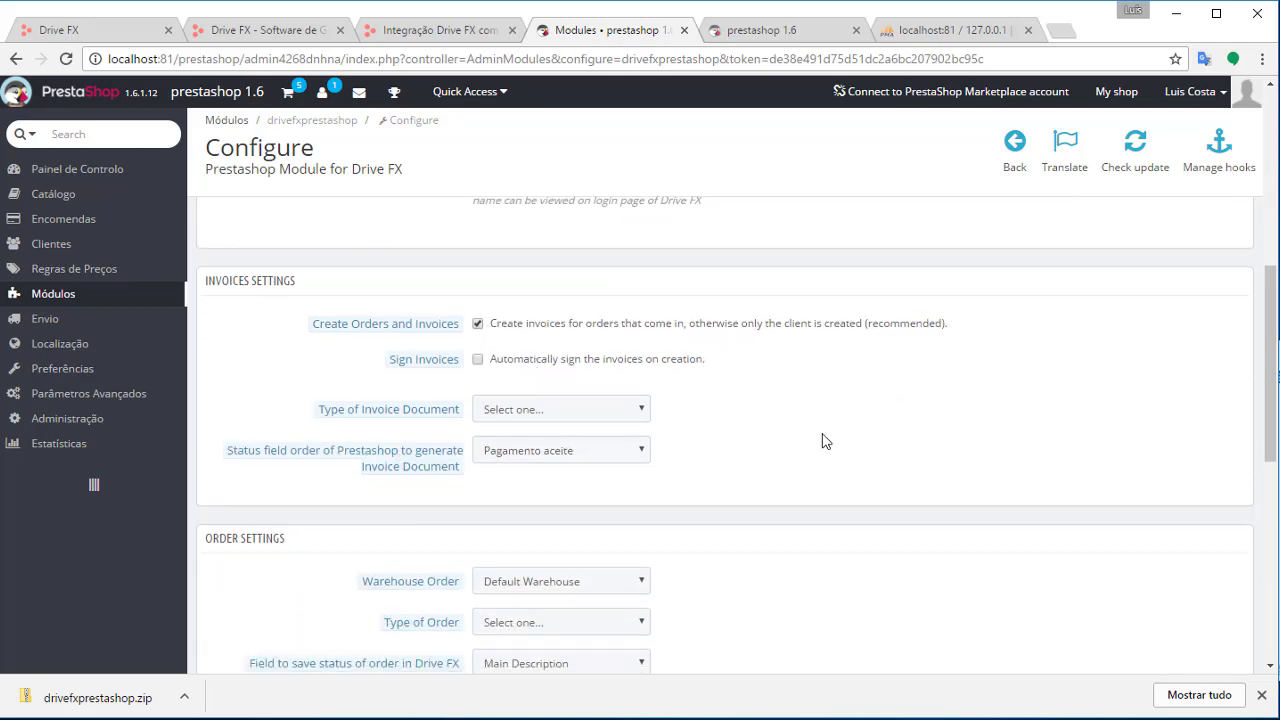
pyautogui.click(579, 412)
pyautogui.click(582, 412)
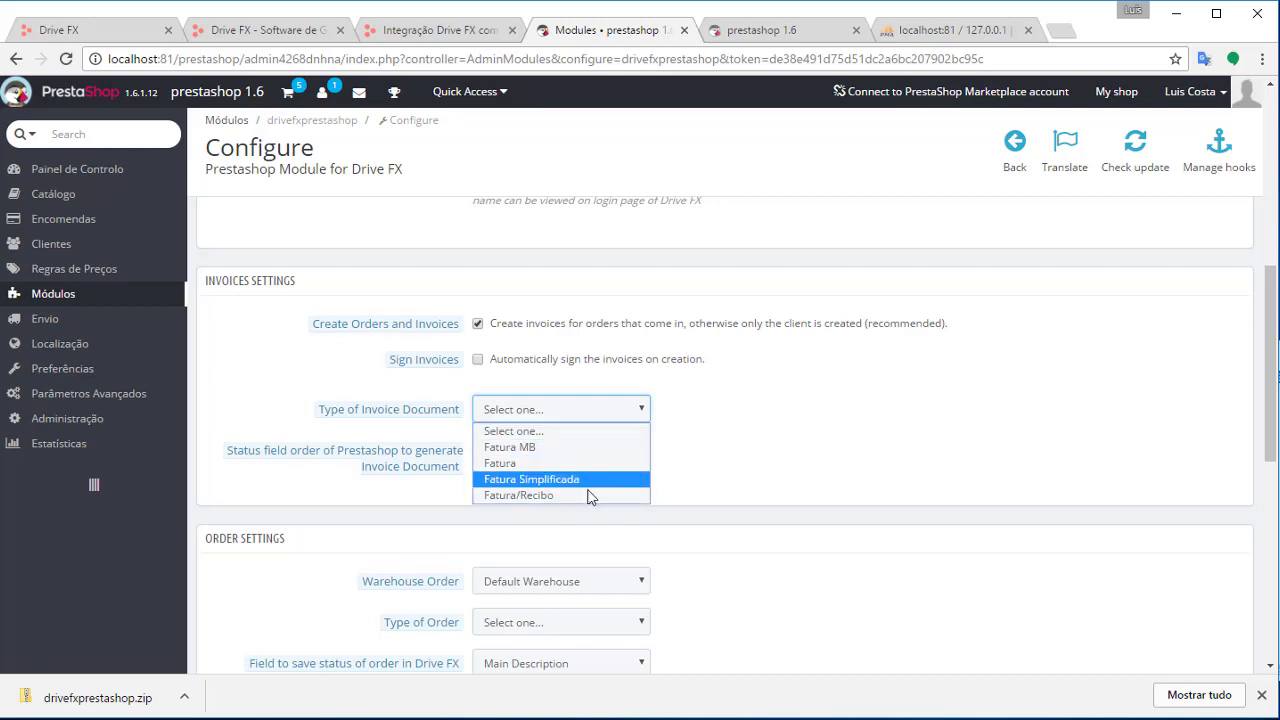
pyautogui.click(563, 449)
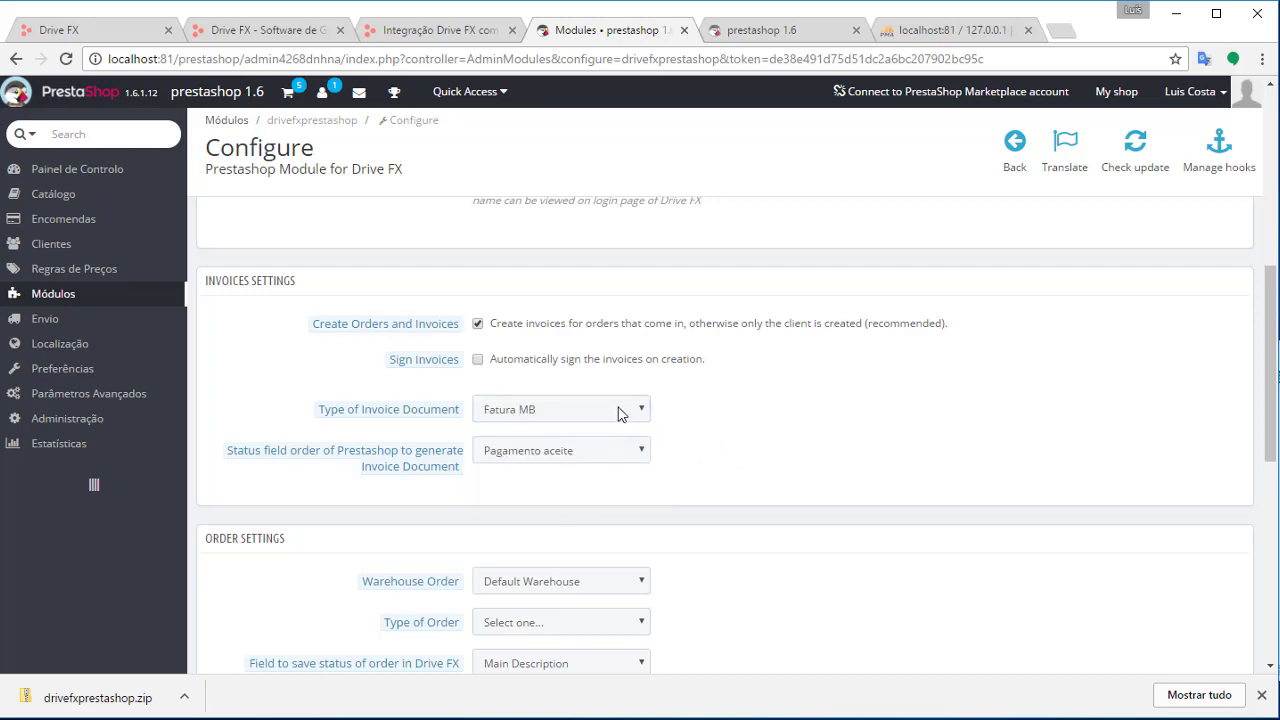
# Set the order status that generates the invoice document to Enviado
pyautogui.scroll(-1, 600, 435)
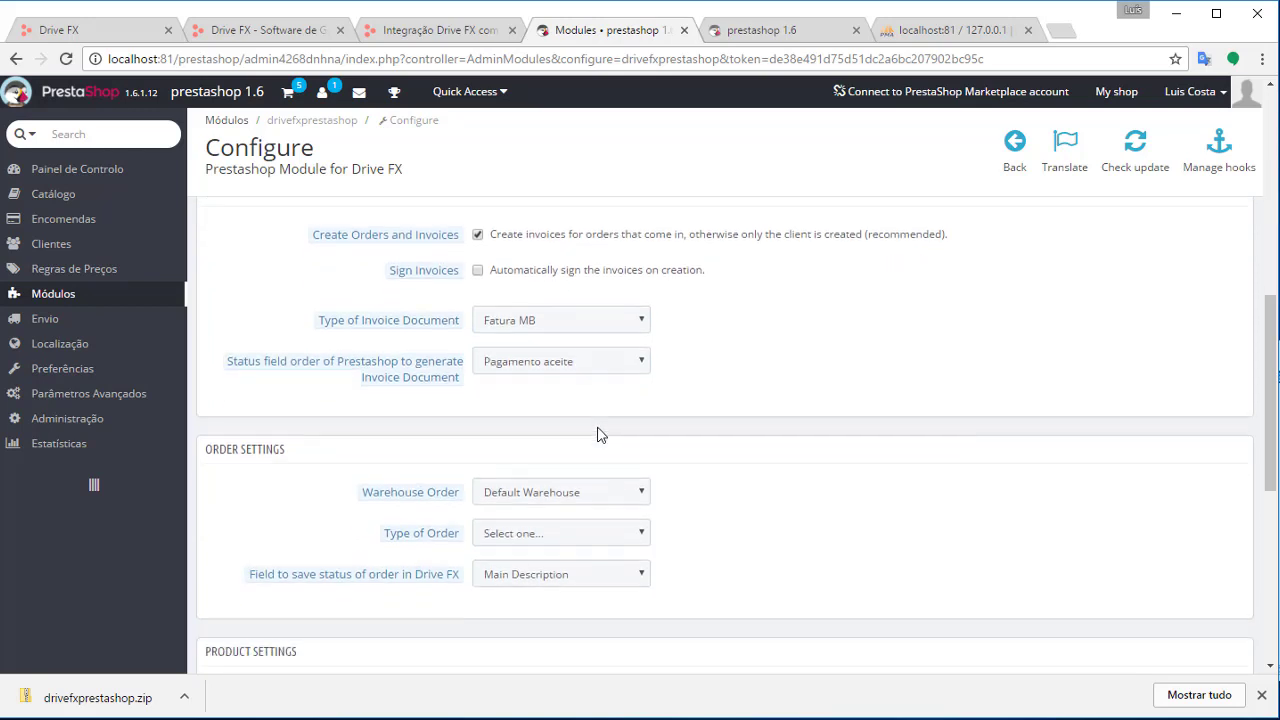
pyautogui.click(535, 365)
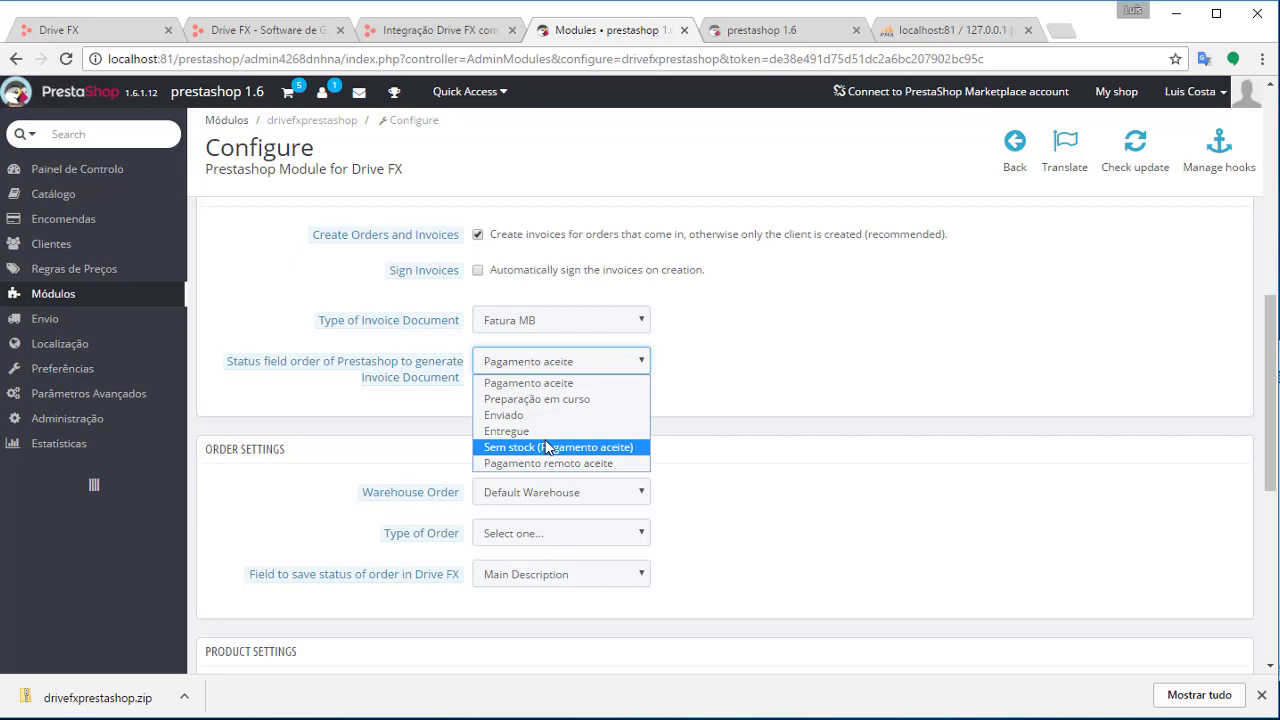
pyautogui.click(750, 411)
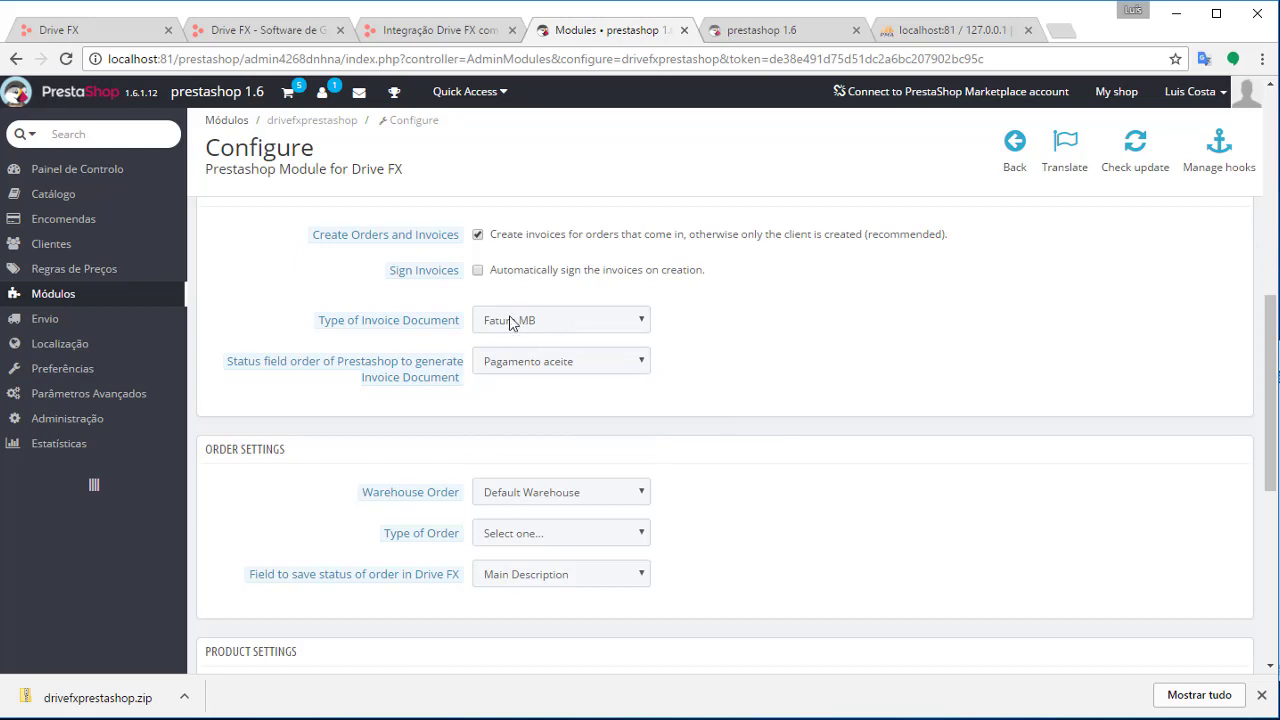
pyautogui.click(571, 362)
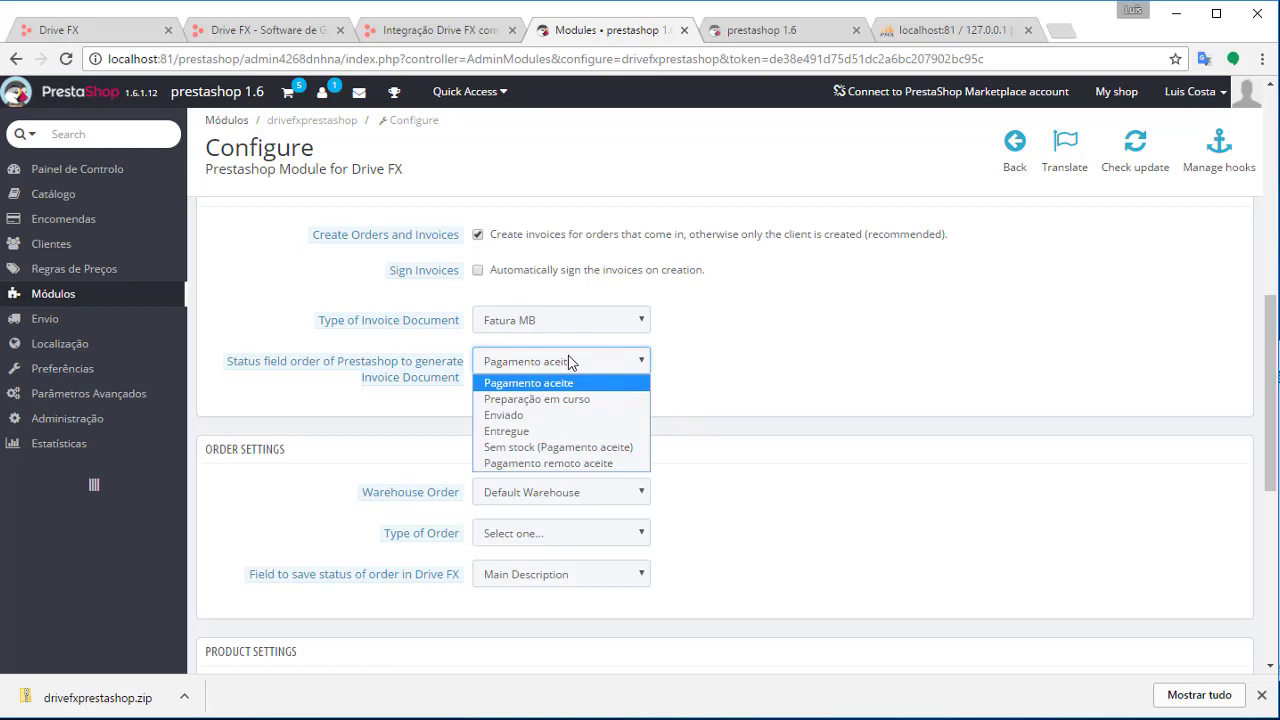
pyautogui.click(549, 415)
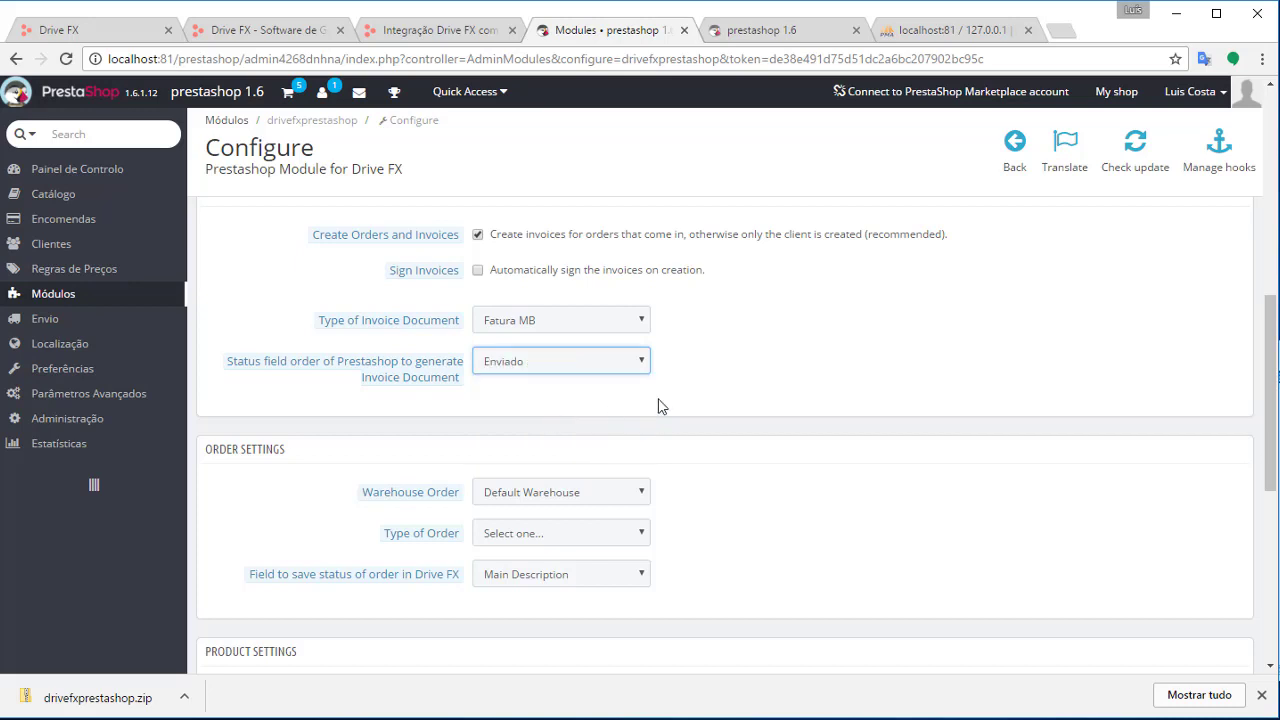
pyautogui.scroll(2, 738, 378)
pyautogui.scroll(-1, 743, 400)
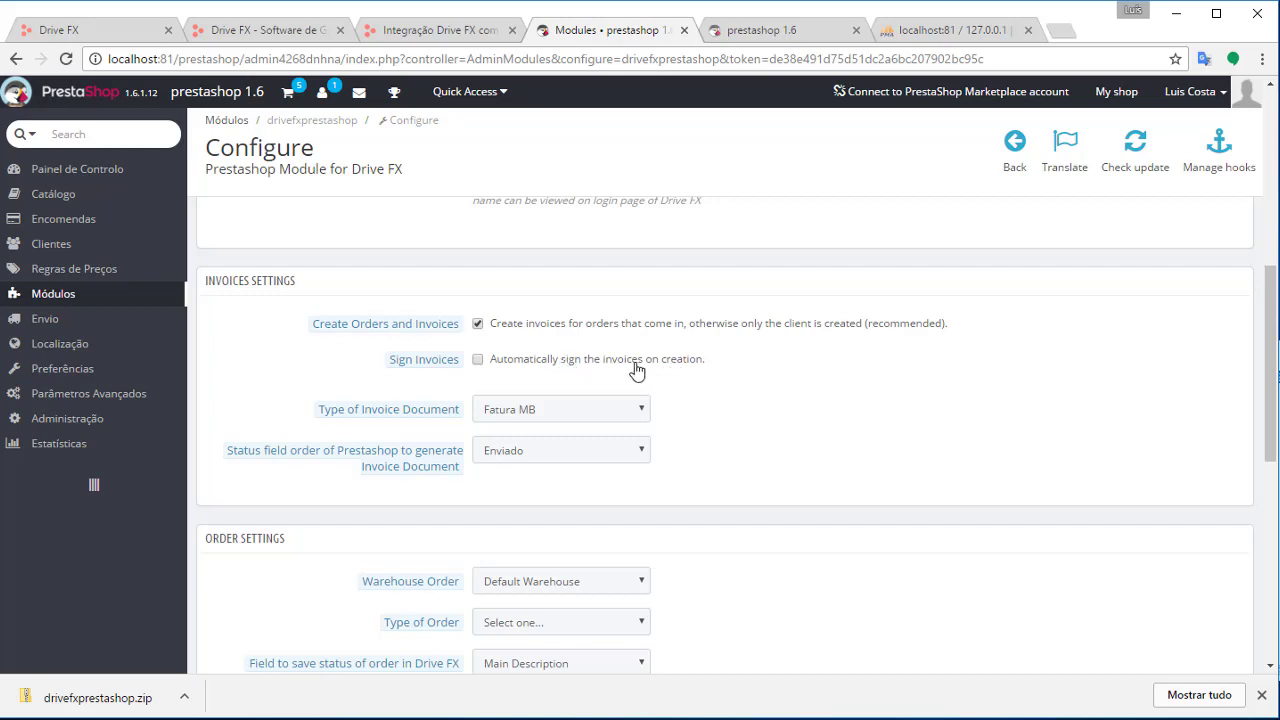
# Scroll down through Invoices Settings to the Order Settings section
pyautogui.scroll(-2, 846, 415)
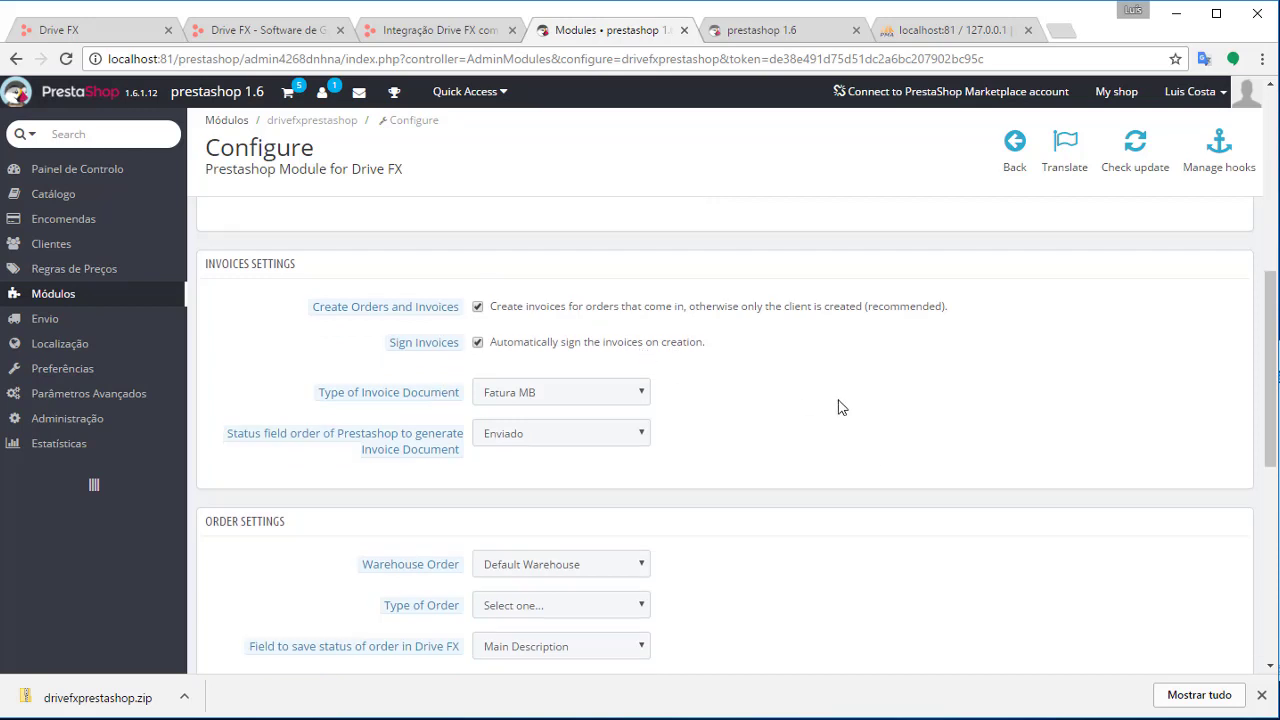
pyautogui.scroll(-1, 836, 403)
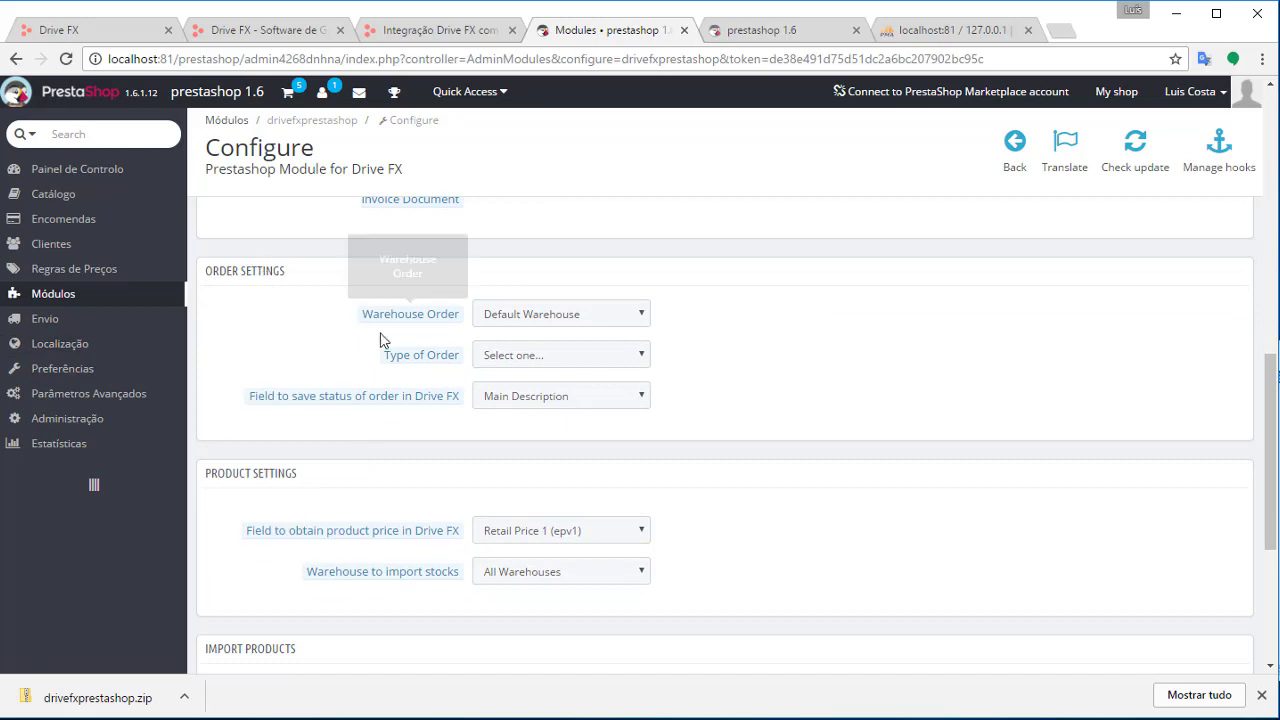
# Set the Drive FX module's Type of Order to Propostas
pyautogui.click(597, 362)
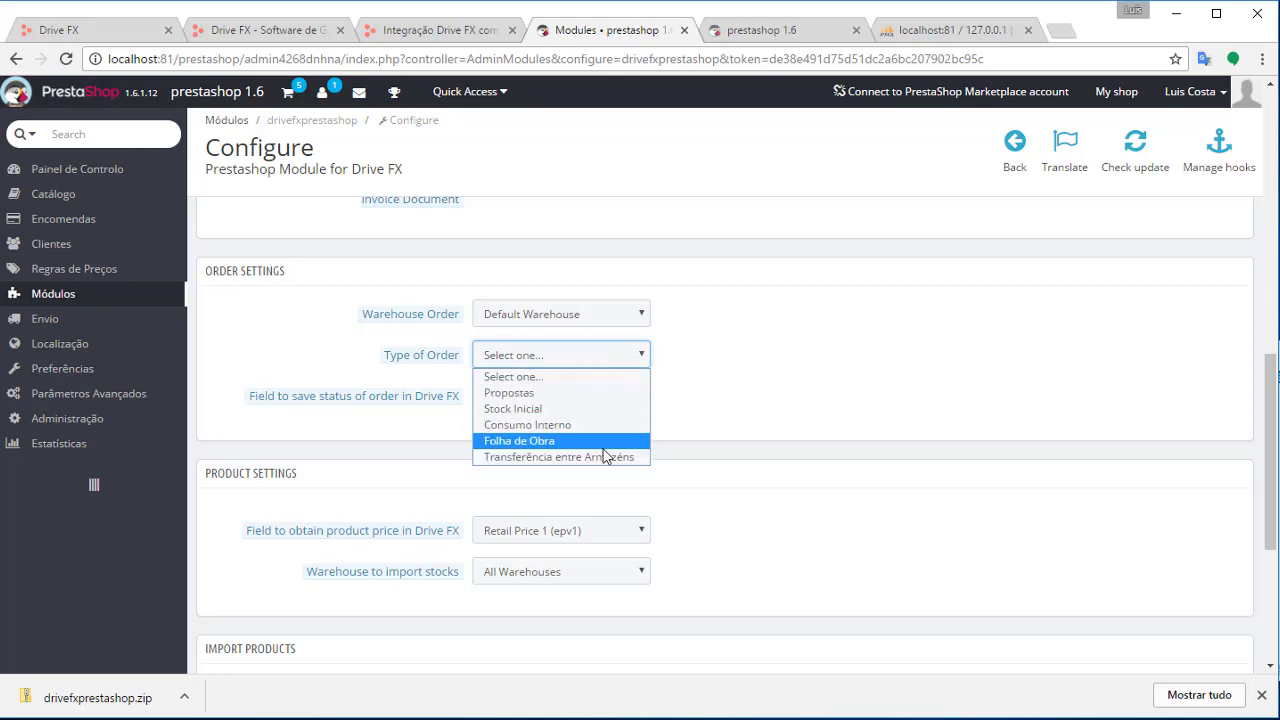
pyautogui.click(581, 392)
pyautogui.click(790, 394)
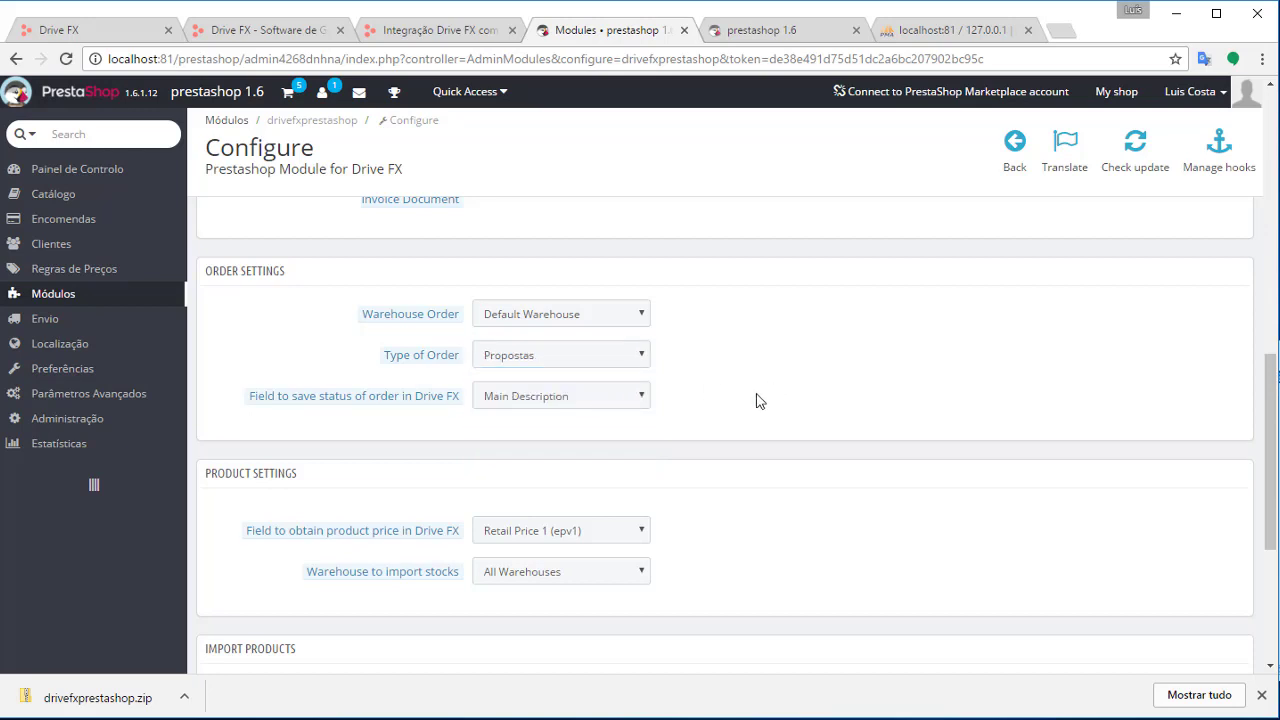
# Leave Field to save status at Main Description and return to the Drive FX tab
pyautogui.click(588, 400)
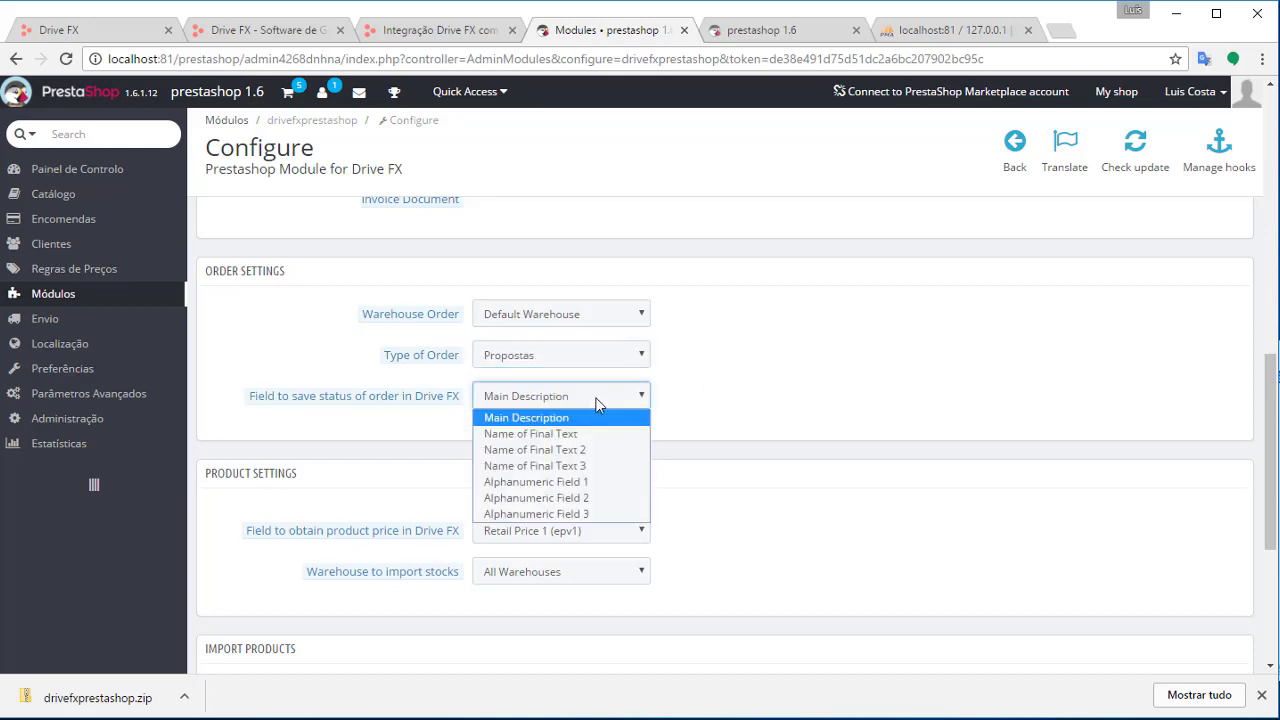
pyautogui.click(595, 397)
pyautogui.click(704, 388)
pyautogui.scroll(-2, 710, 383)
pyautogui.scroll(1, 651, 309)
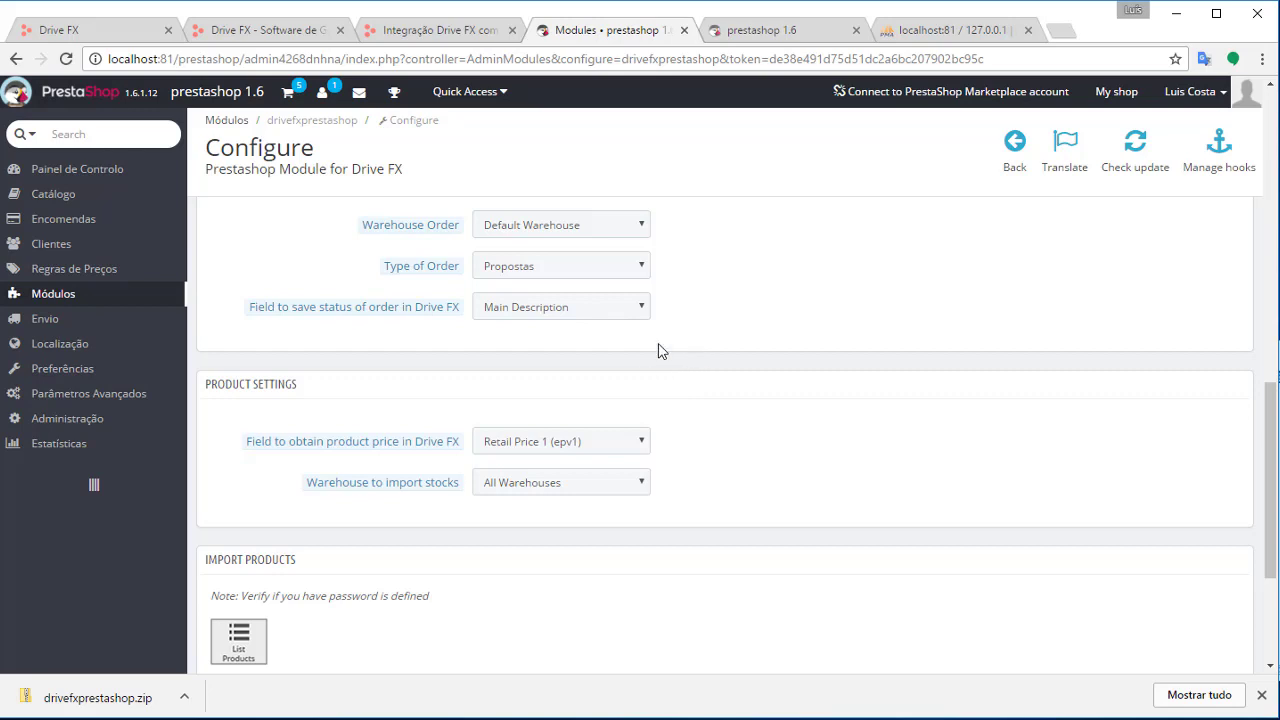
pyautogui.click(627, 308)
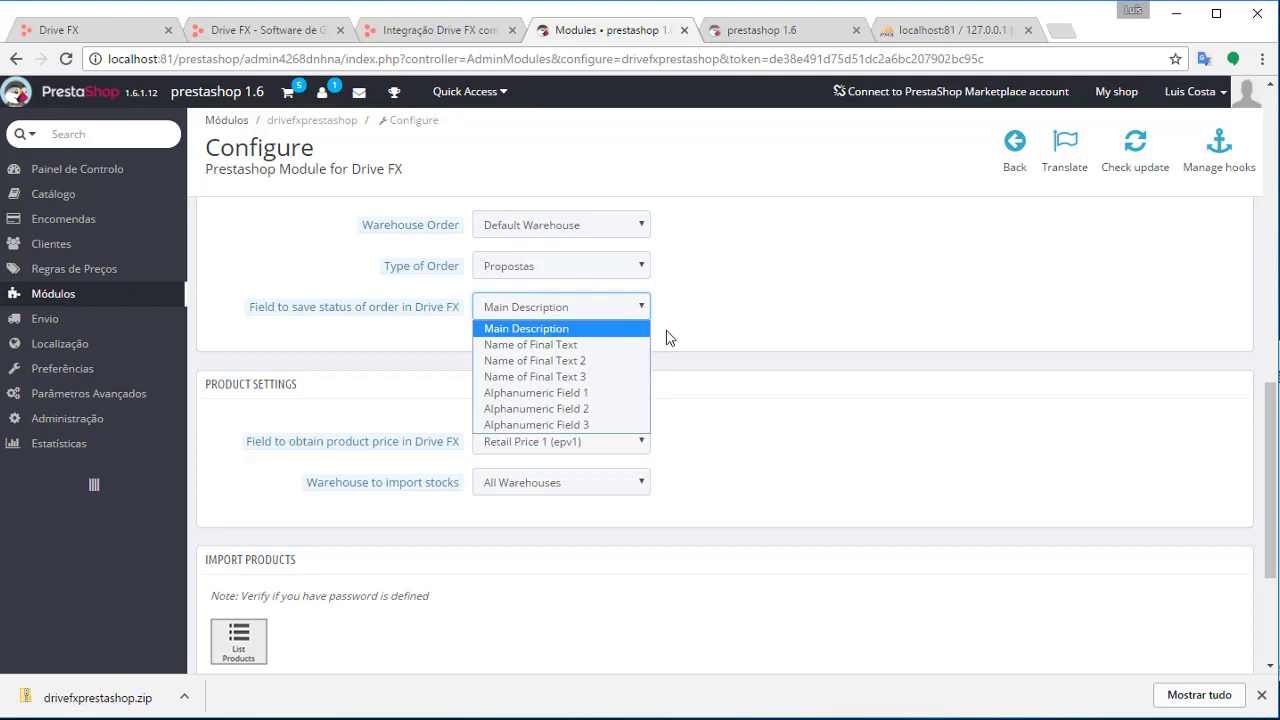
pyautogui.click(737, 322)
pyautogui.click(128, 38)
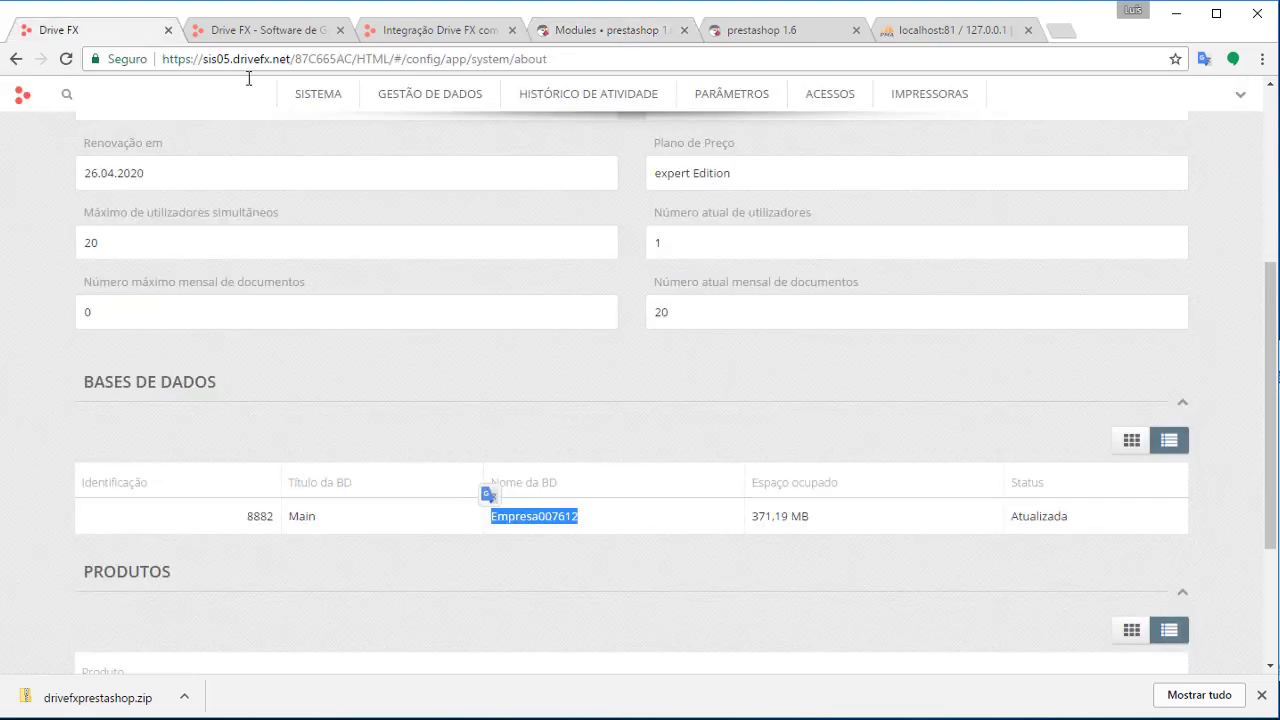
# Open the Propostas internal dossier type from Drive FX company configuration for editing
pyautogui.scroll(8, 1074, 203)
pyautogui.click(1143, 97)
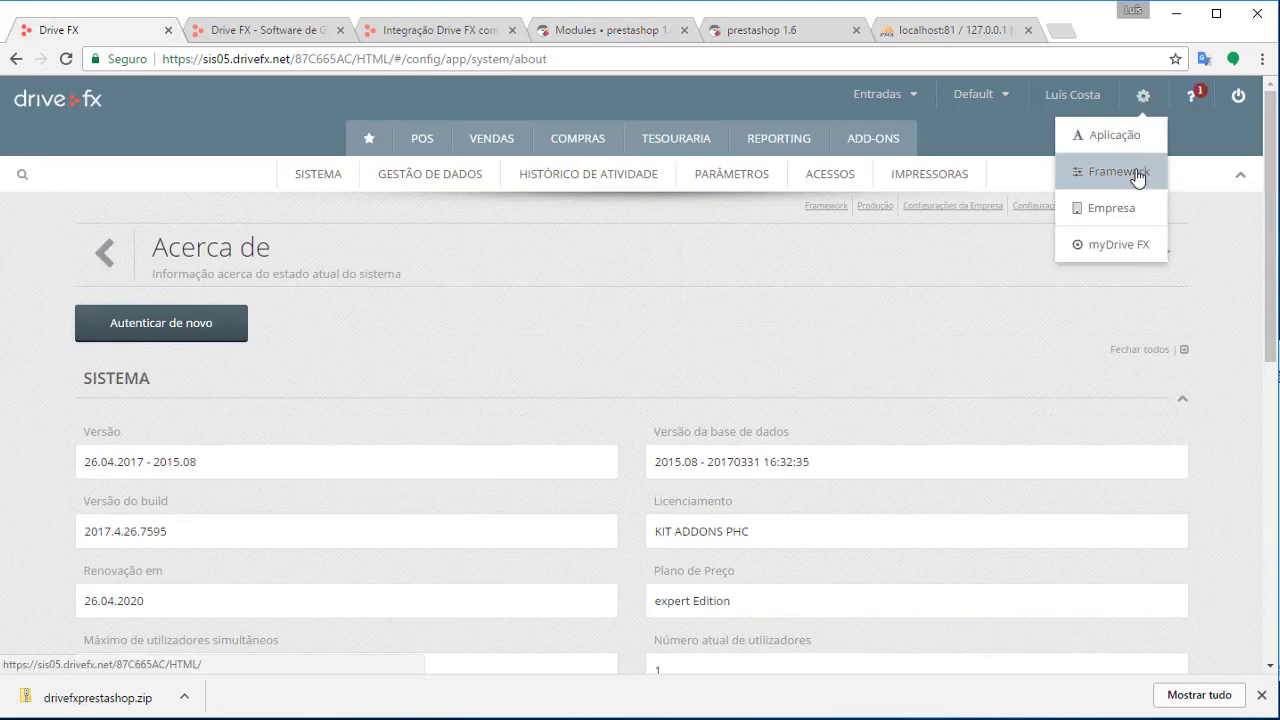
pyautogui.click(1118, 212)
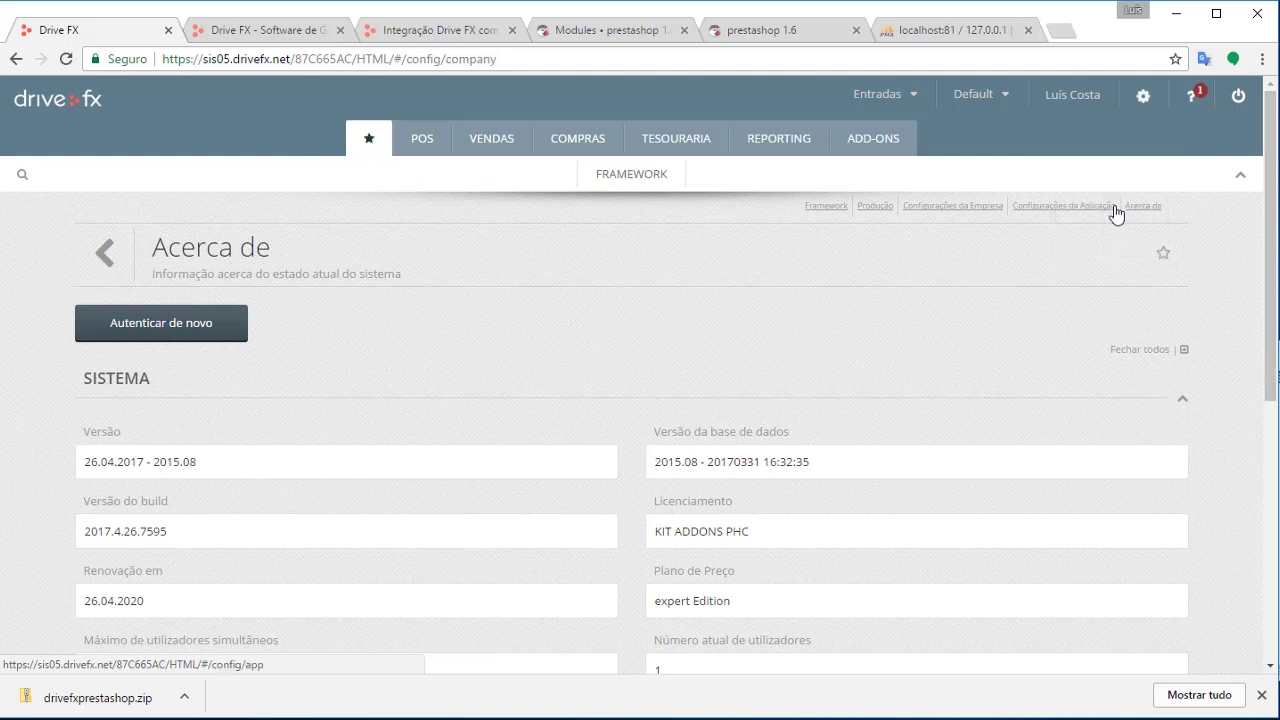
pyautogui.scroll(-3, 660, 550)
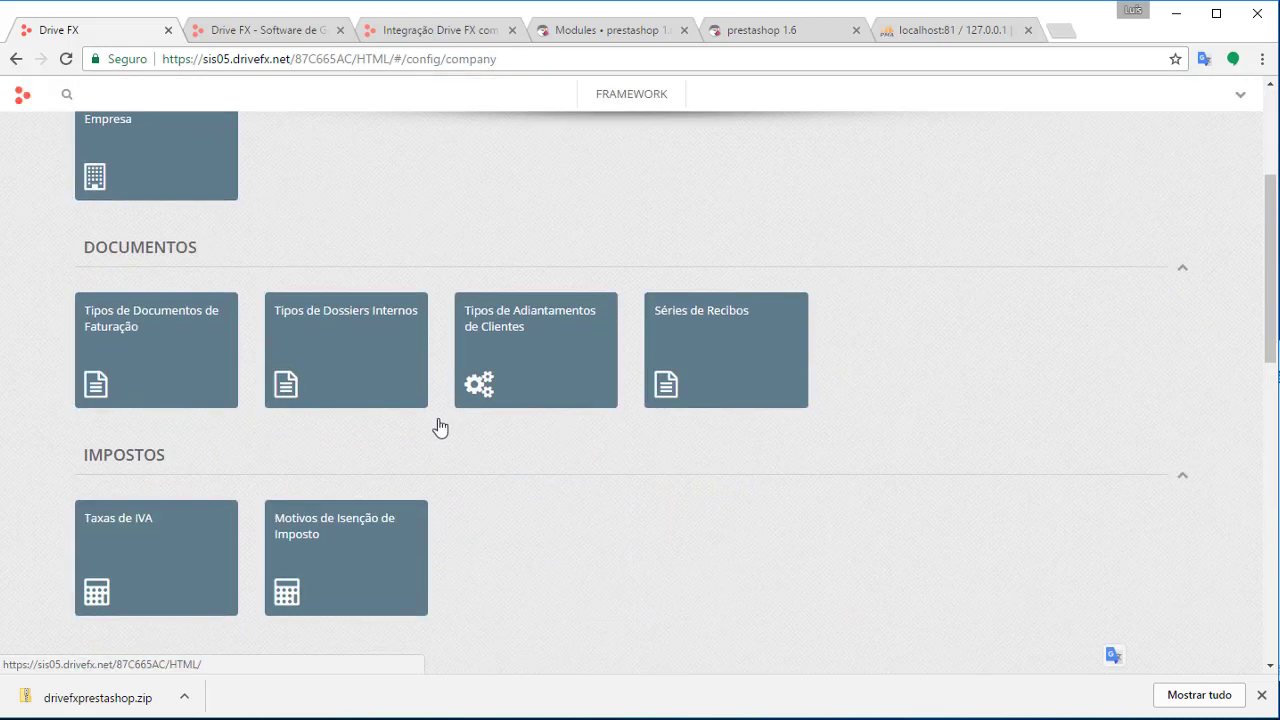
pyautogui.click(367, 365)
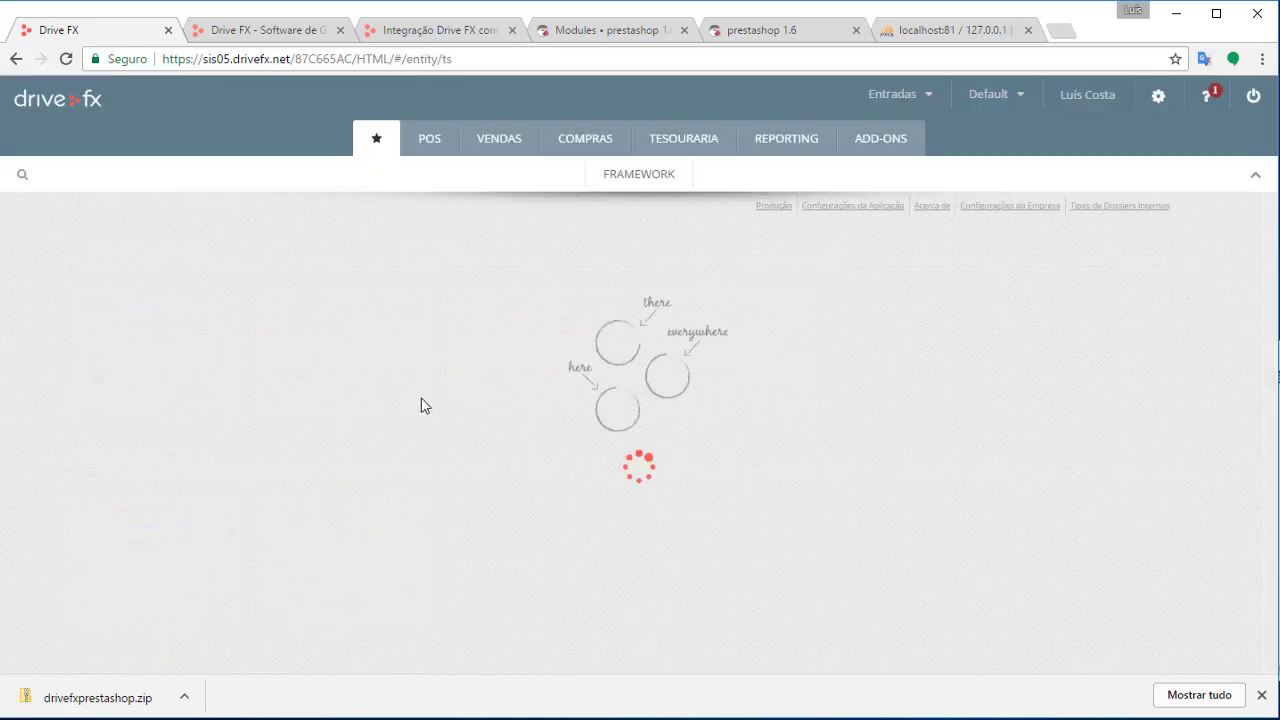
pyautogui.scroll(-3, 605, 453)
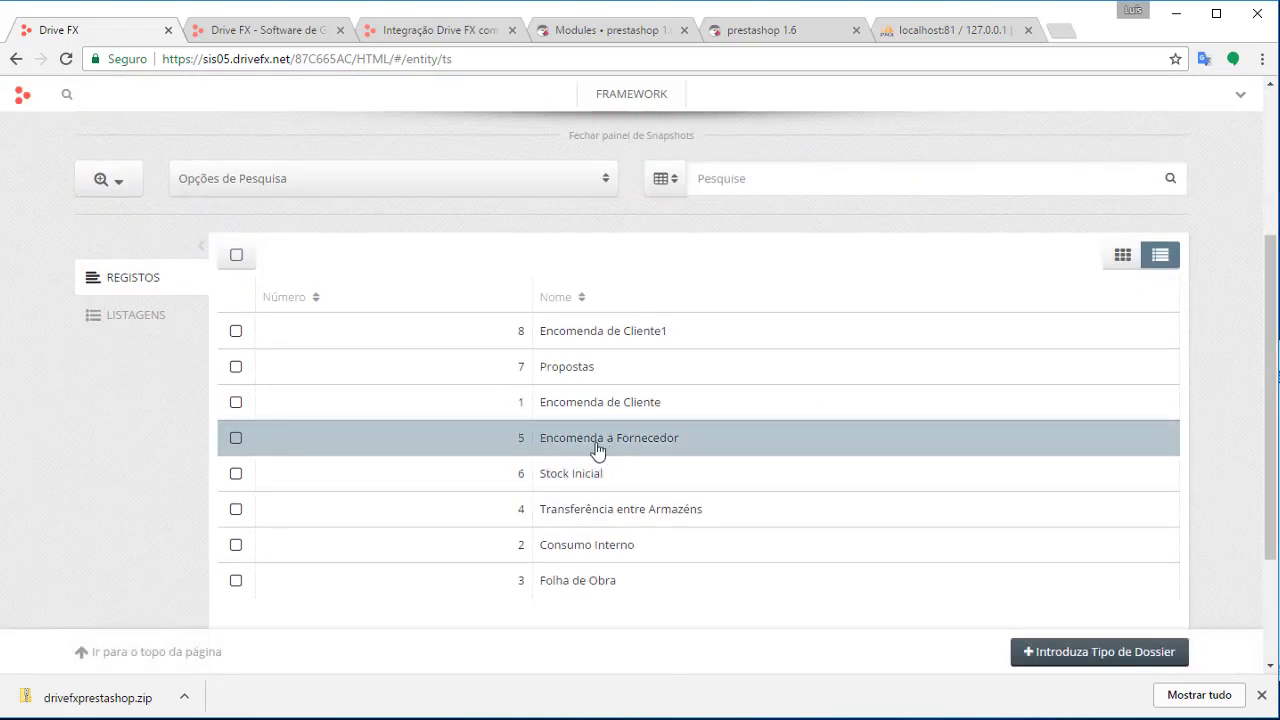
pyautogui.click(575, 377)
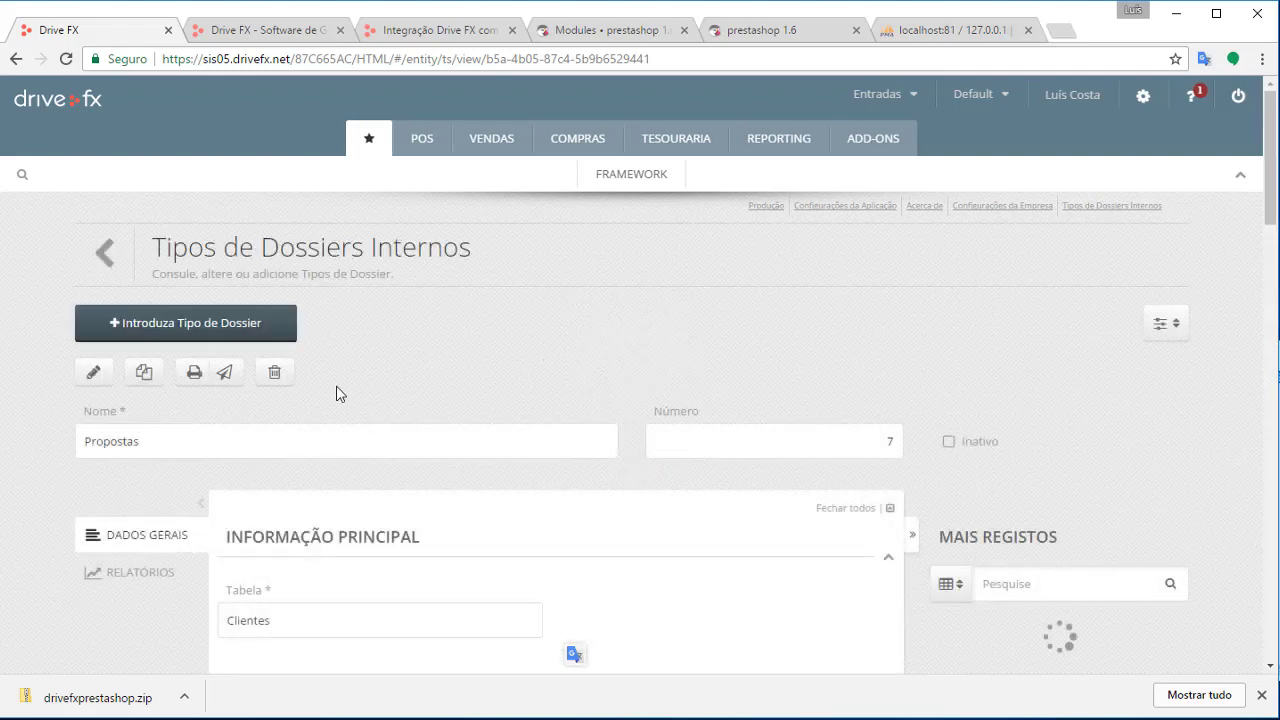
pyautogui.click(94, 373)
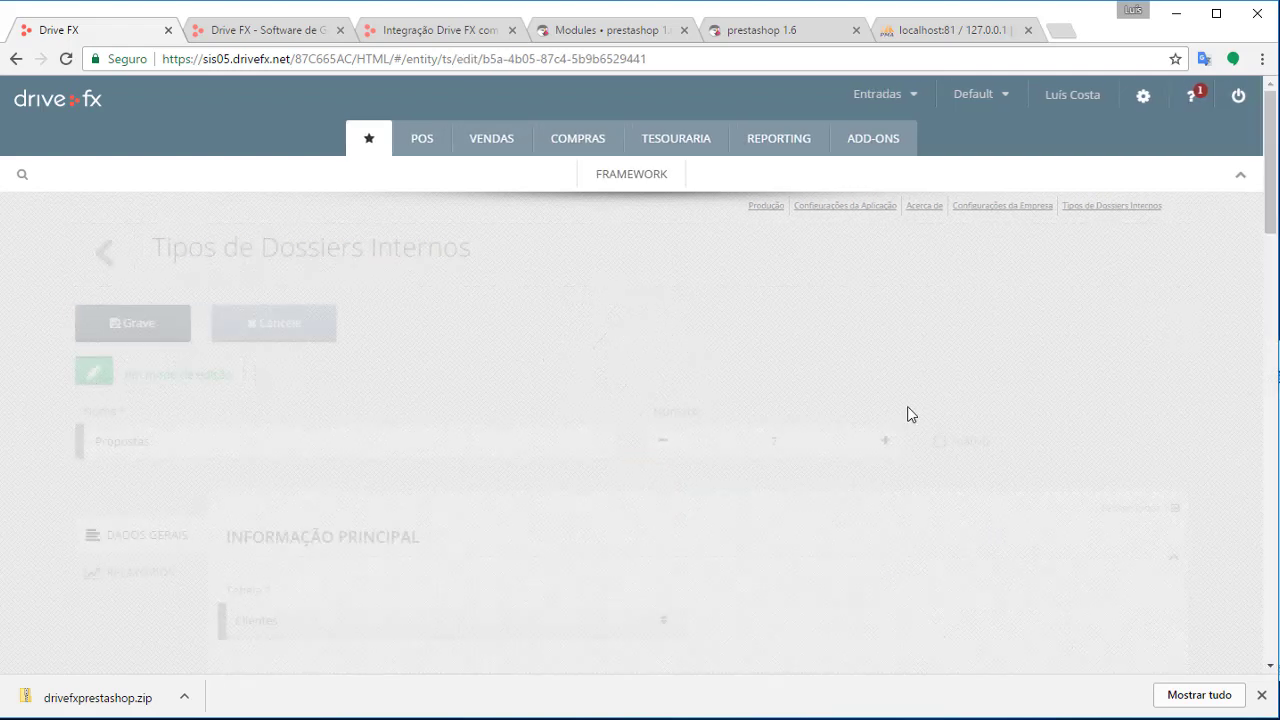
# Review the Descrição principal, Campo em Tabela 1 and Nome do Texto Final 2 entries
pyautogui.scroll(-6, 886, 440)
pyautogui.scroll(-2, 877, 440)
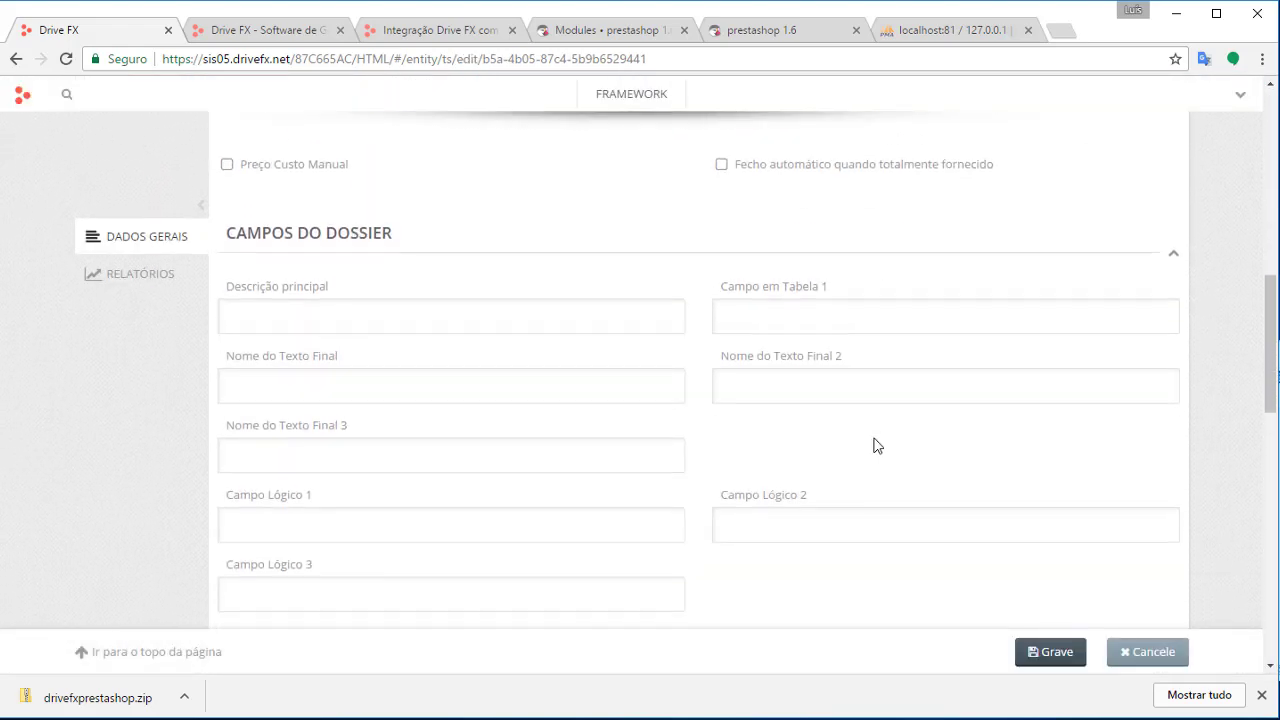
pyautogui.scroll(-1, 620, 380)
pyautogui.click(562, 237)
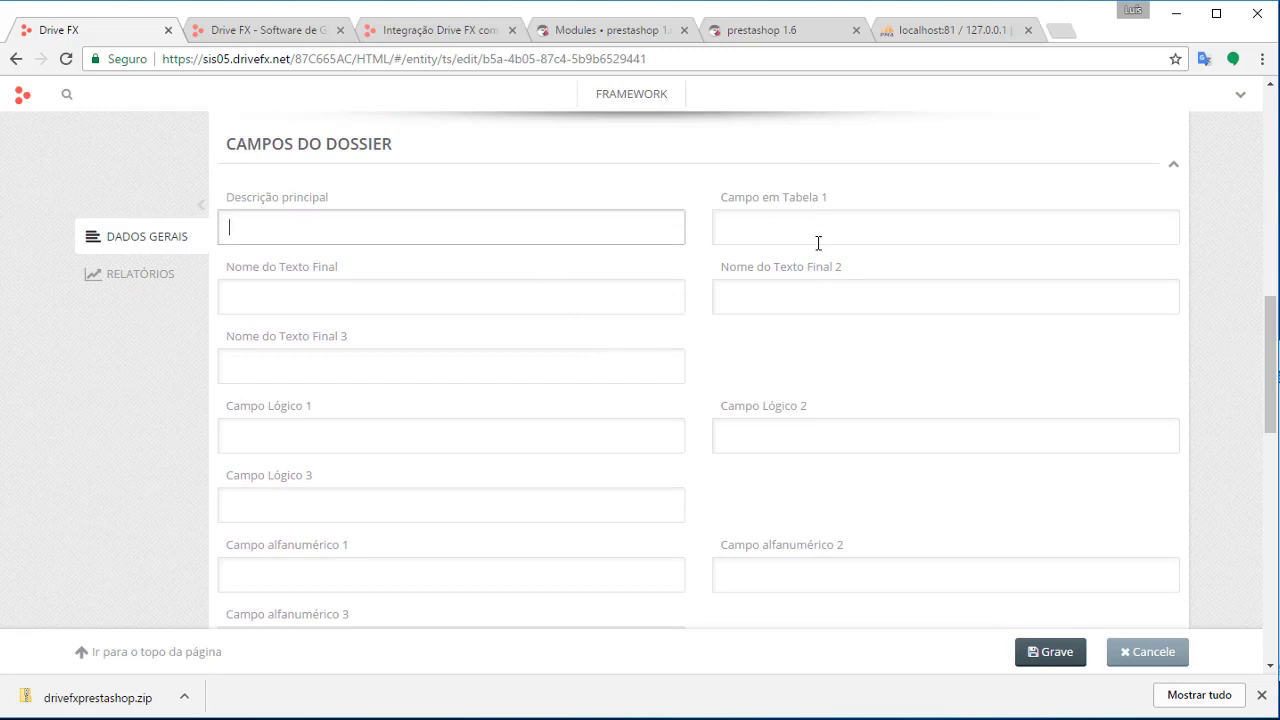
pyautogui.click(817, 243)
pyautogui.click(740, 292)
pyautogui.click(590, 300)
pyautogui.click(596, 236)
pyautogui.click(757, 236)
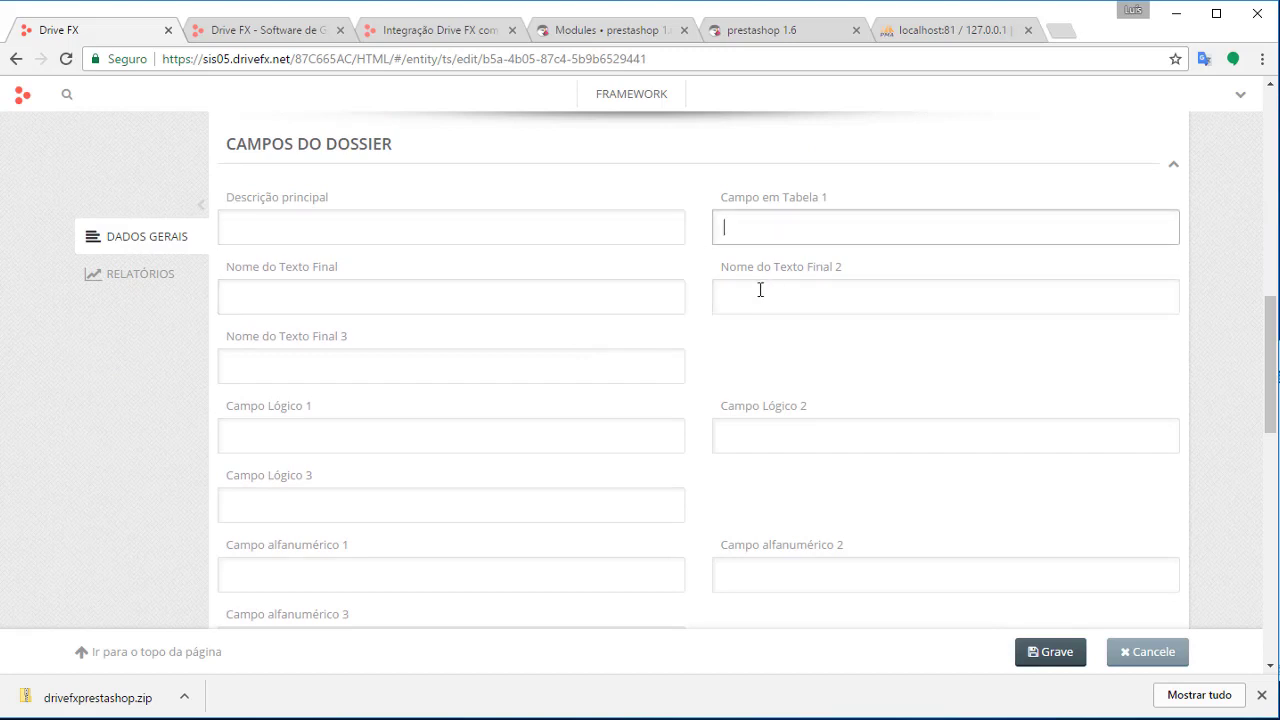
pyautogui.click(760, 290)
pyautogui.click(622, 296)
pyautogui.click(637, 235)
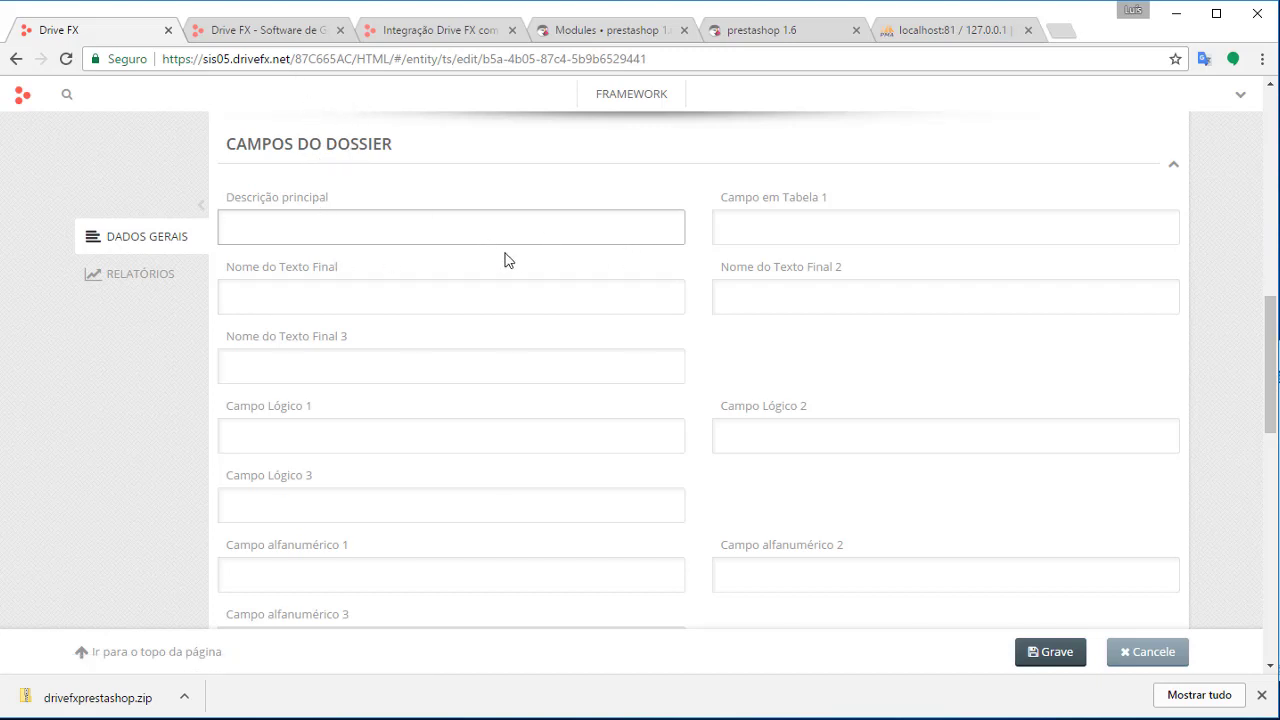
# Enter 'Observações da enc' in Campo em Tabela 1 and save the dossier type
pyautogui.click(798, 227)
pyautogui.click(445, 32)
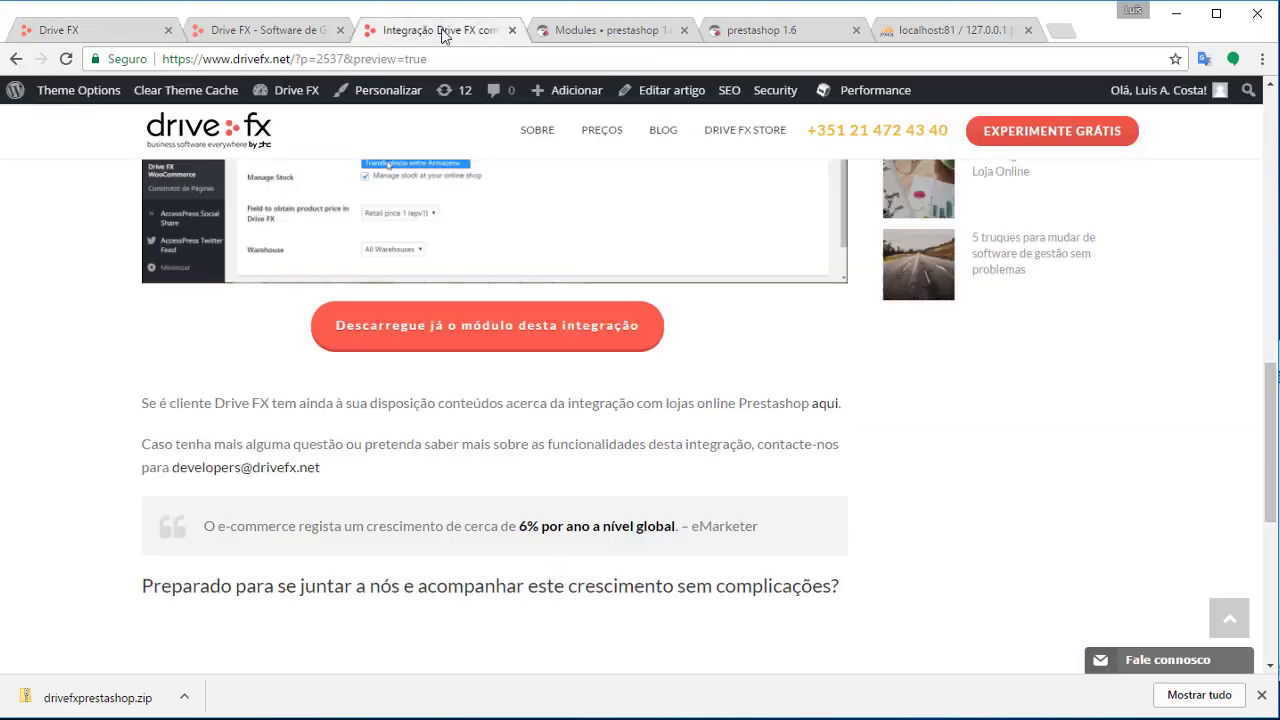
pyautogui.click(290, 32)
pyautogui.click(115, 30)
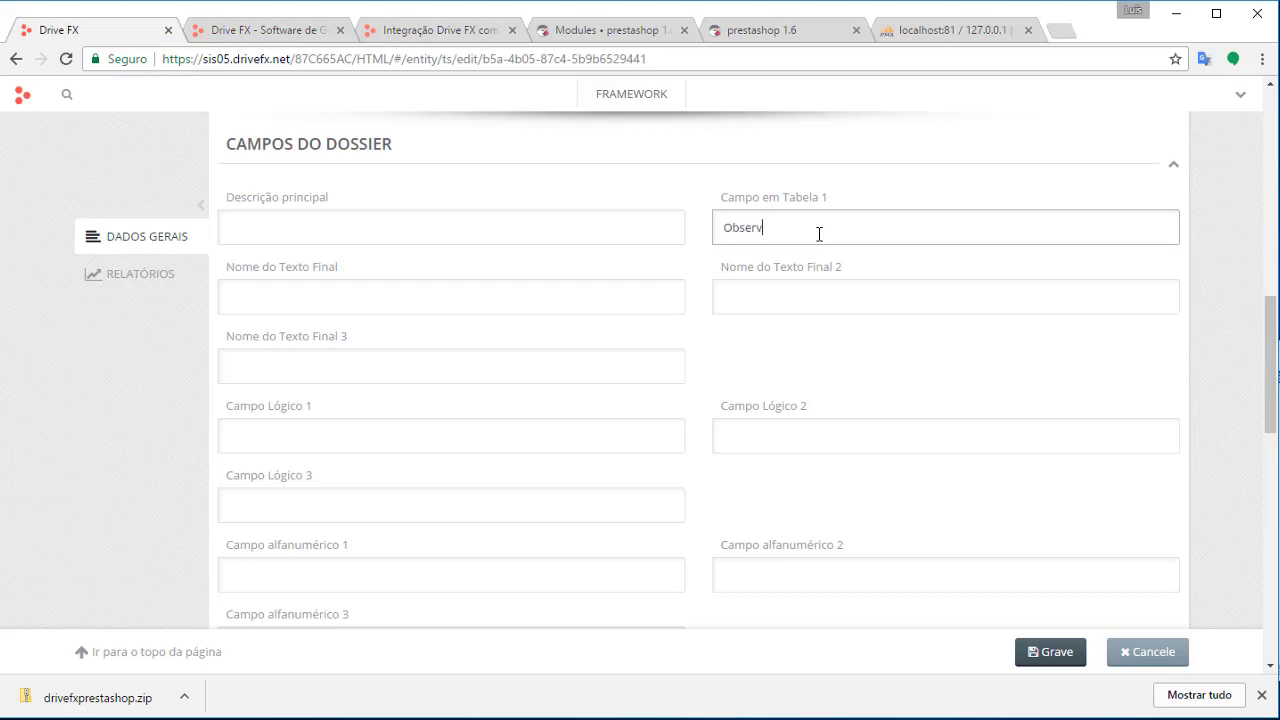
pyautogui.write('Observações da enc.')
pyautogui.click(1057, 651)
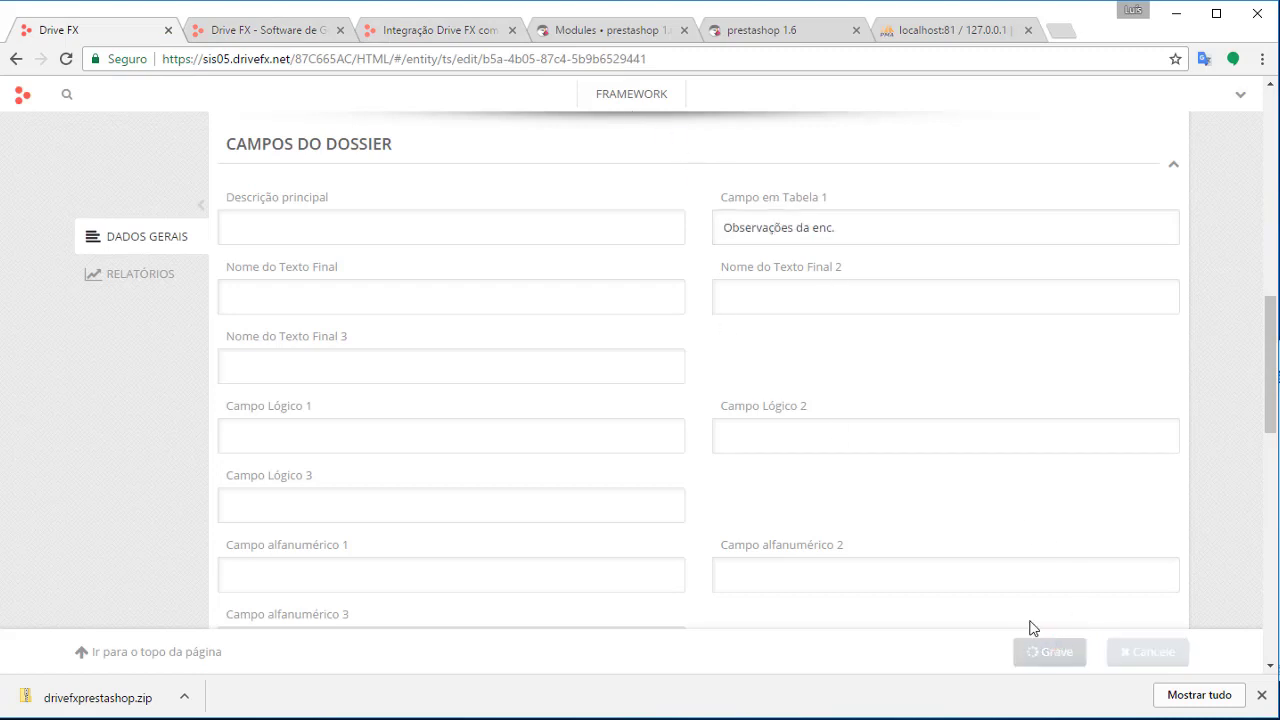
# Set PrestaShop's Field to save status to Name of Final Text, then return to Drive FX
pyautogui.click(603, 32)
pyautogui.click(613, 443)
pyautogui.click(613, 443)
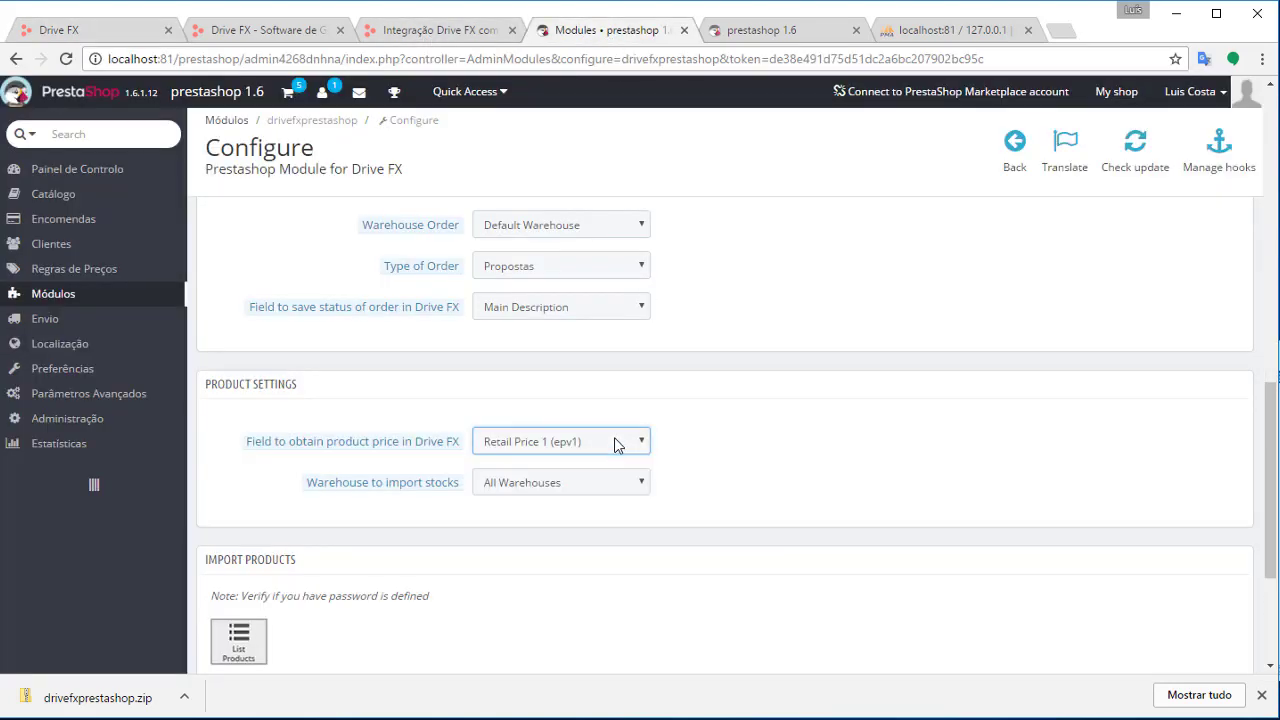
pyautogui.click(606, 312)
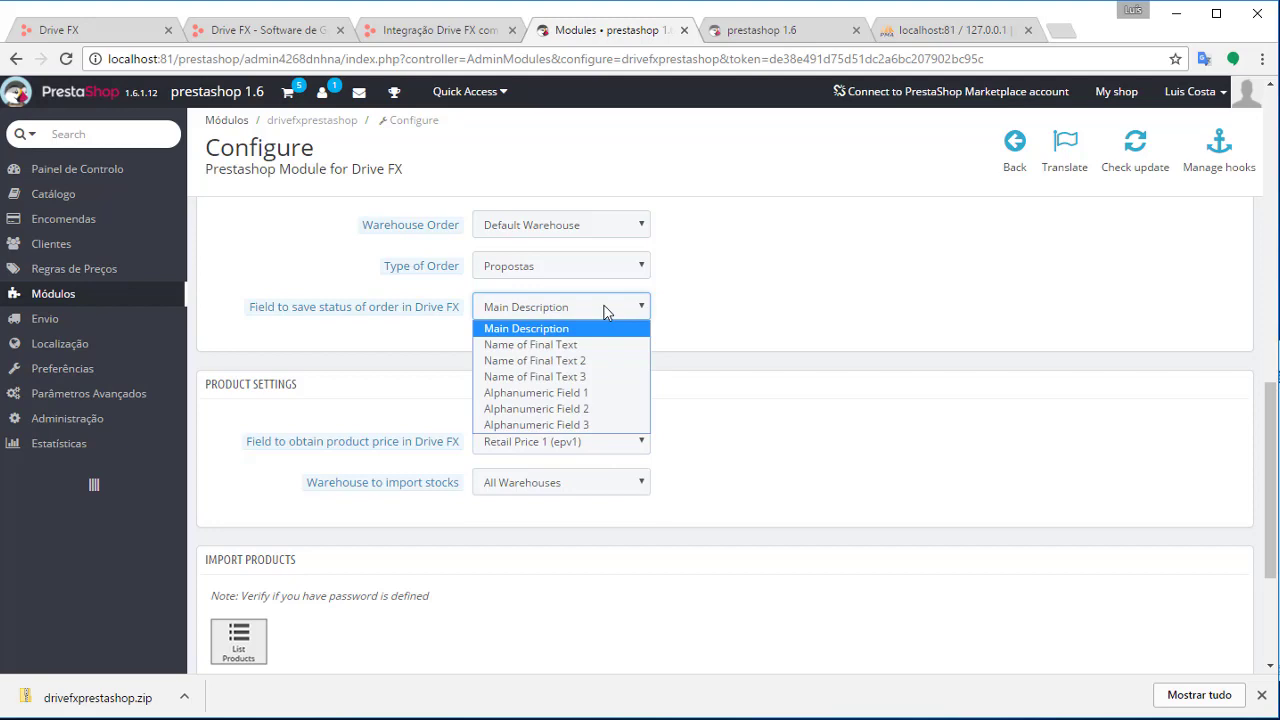
pyautogui.click(622, 345)
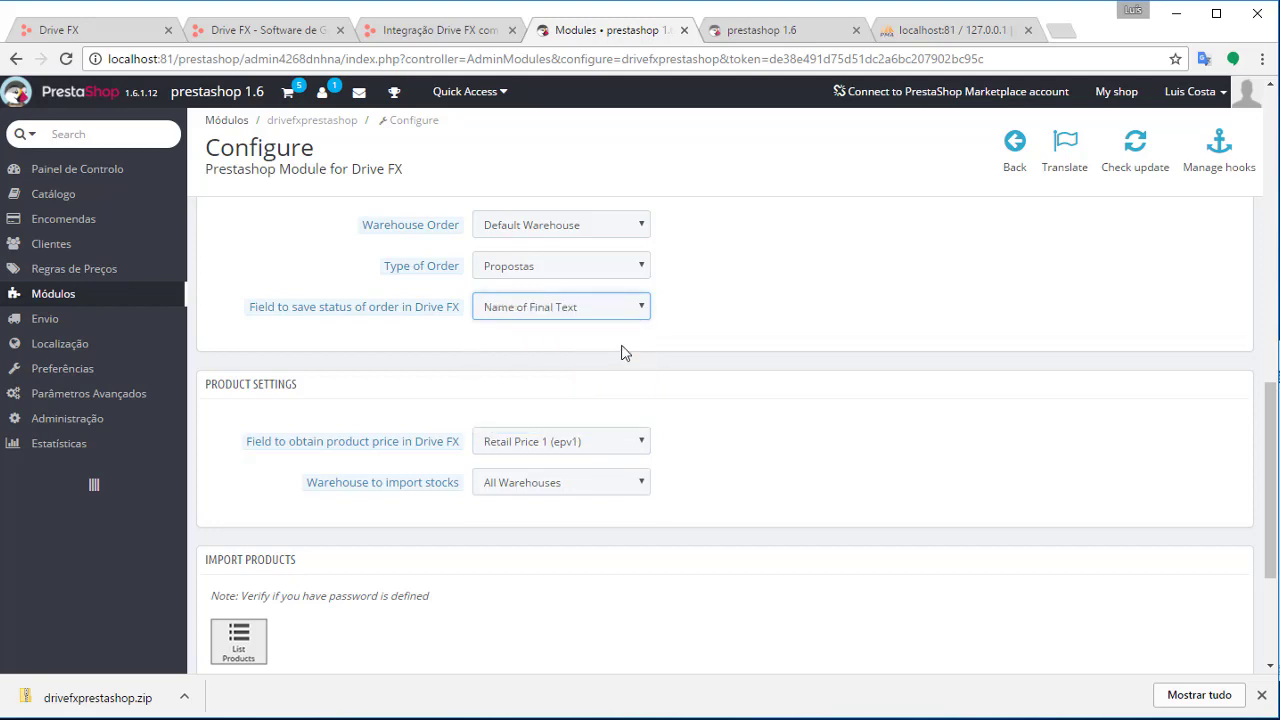
pyautogui.click(320, 32)
pyautogui.click(94, 30)
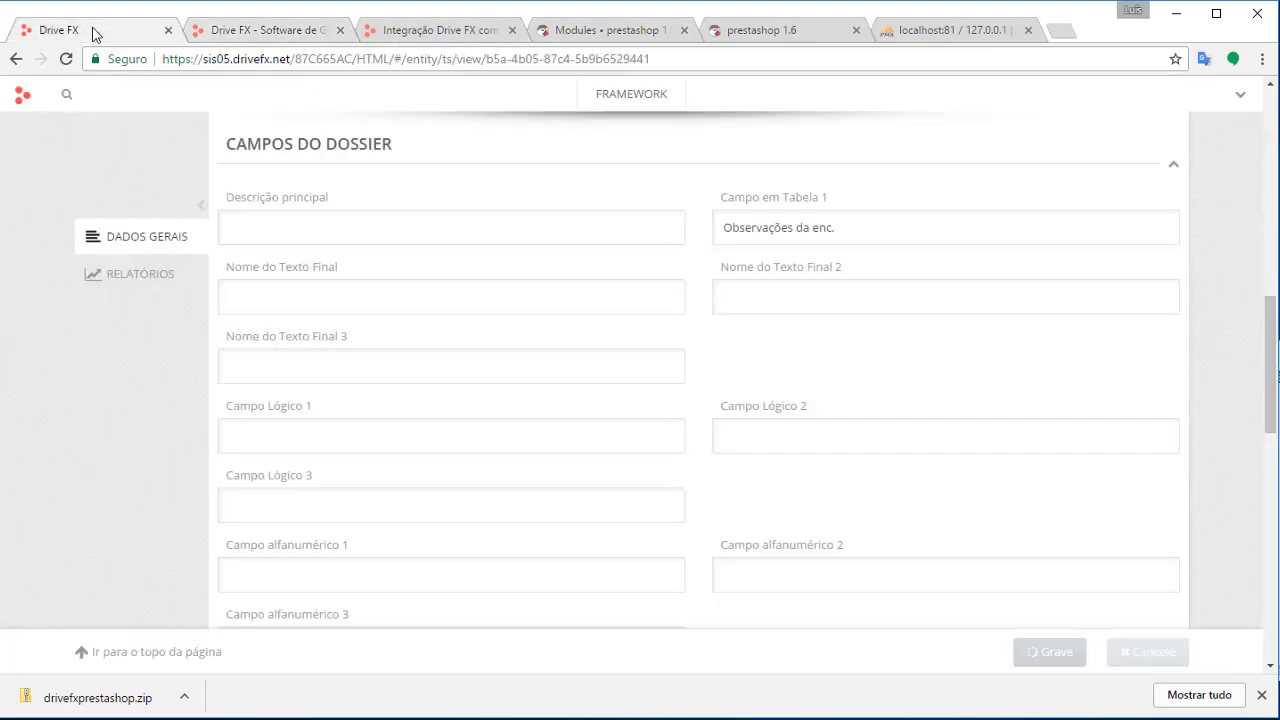
# Select the saved 'Observações da enc.' text in the Propostas dossier type
pyautogui.scroll(-6, 852, 430)
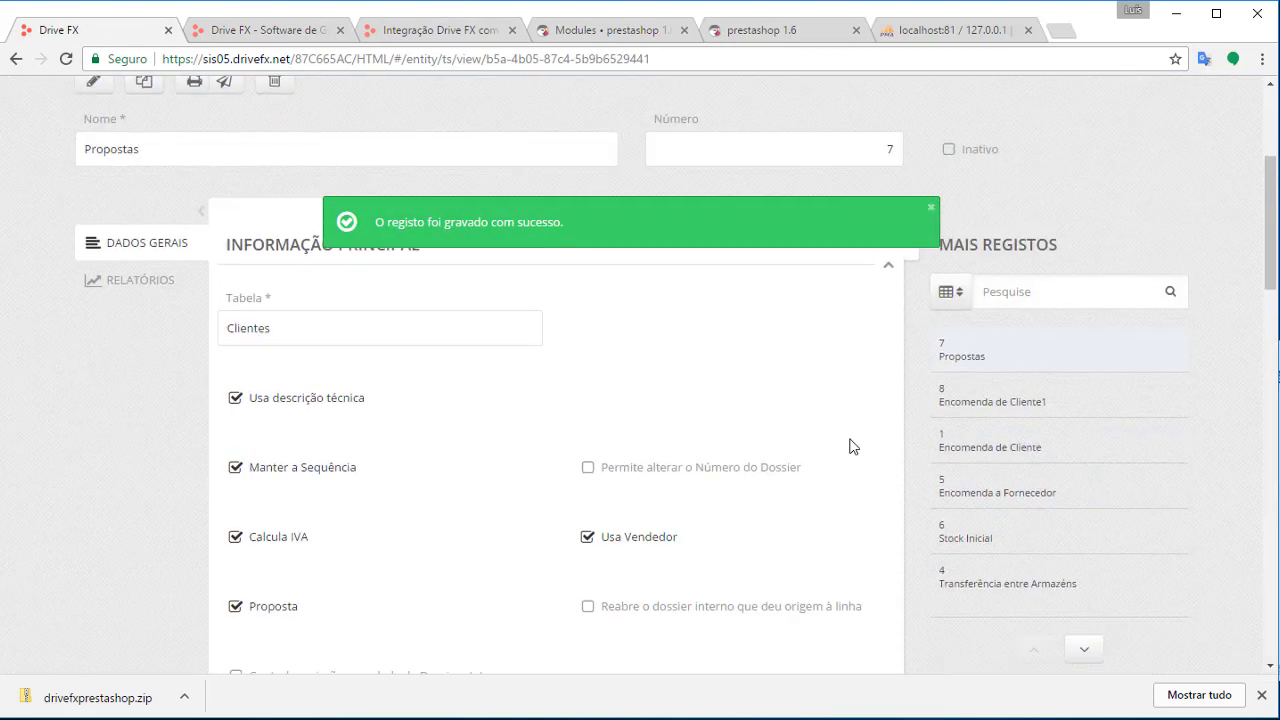
pyautogui.scroll(-3, 853, 443)
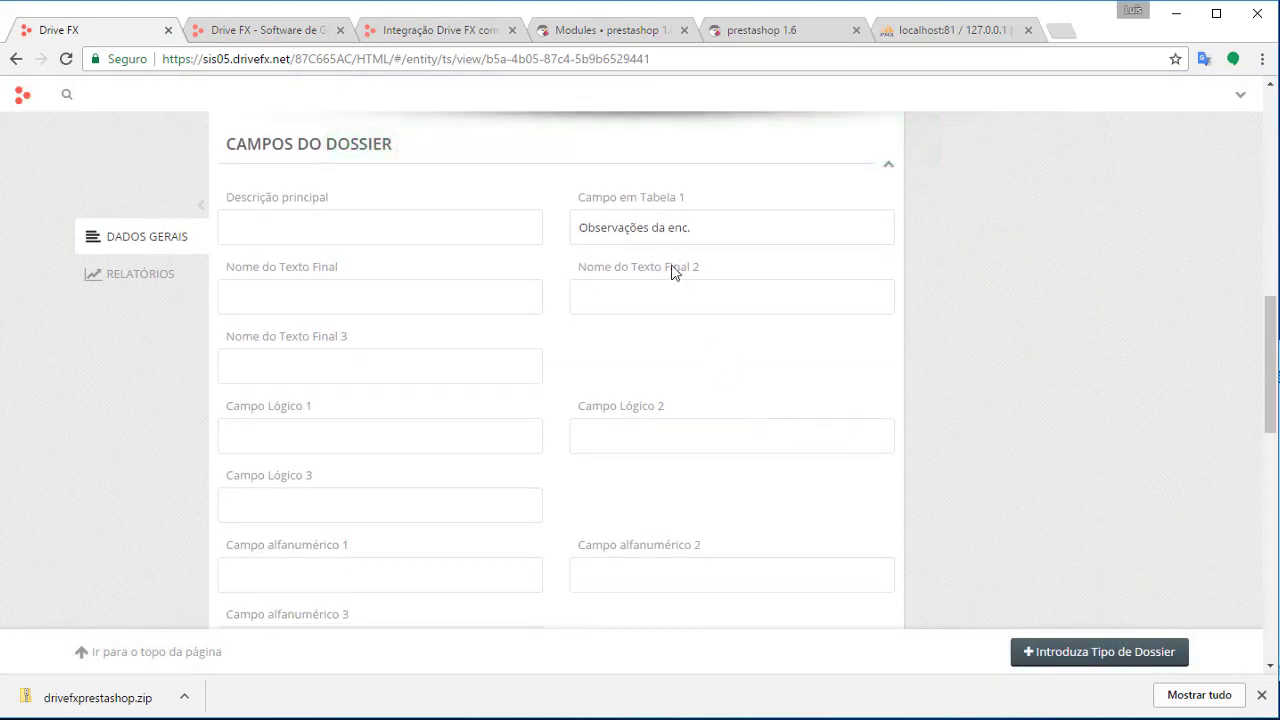
pyautogui.tripleClick(646, 220)
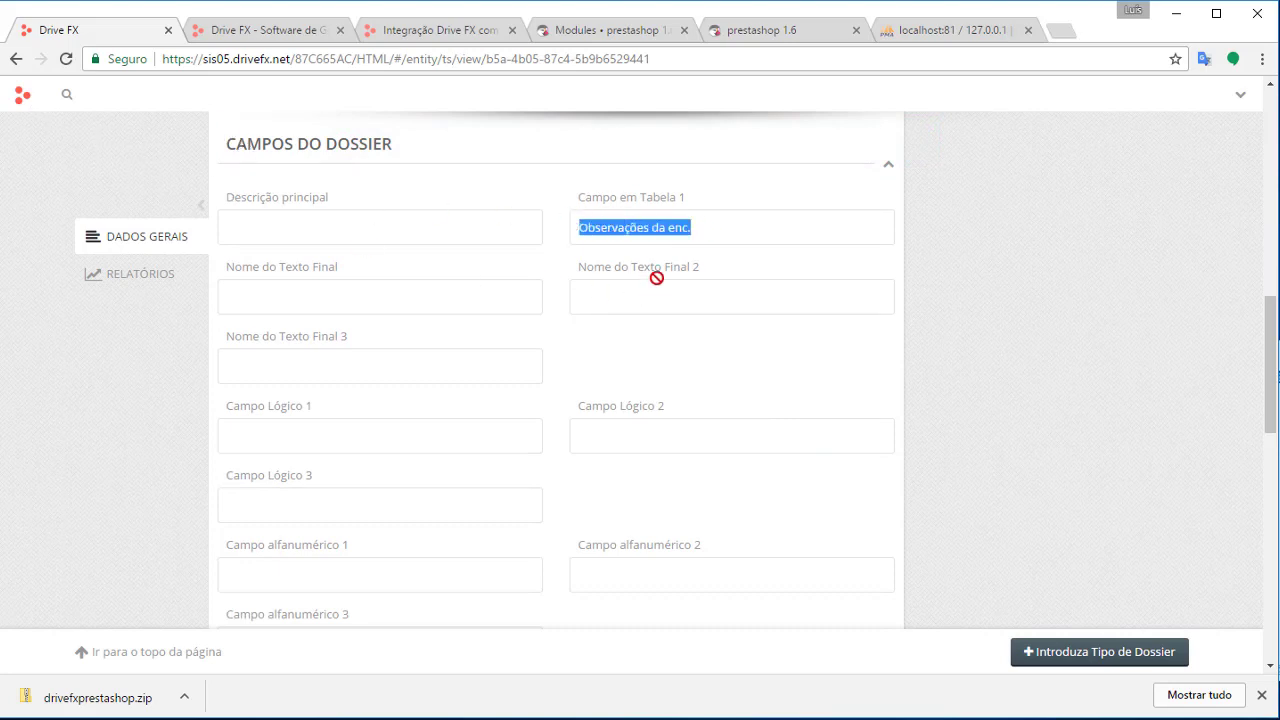
pyautogui.moveTo(708, 226); pyautogui.dragTo(588, 228)
pyautogui.moveTo(700, 226); pyautogui.dragTo(572, 223)
pyautogui.hotkey('ctrl', 'c')
# Reopen the Propostas dossier type for editing and check its description and final-text fields
pyautogui.scroll(5, 226, 345)
pyautogui.scroll(5, 228, 310)
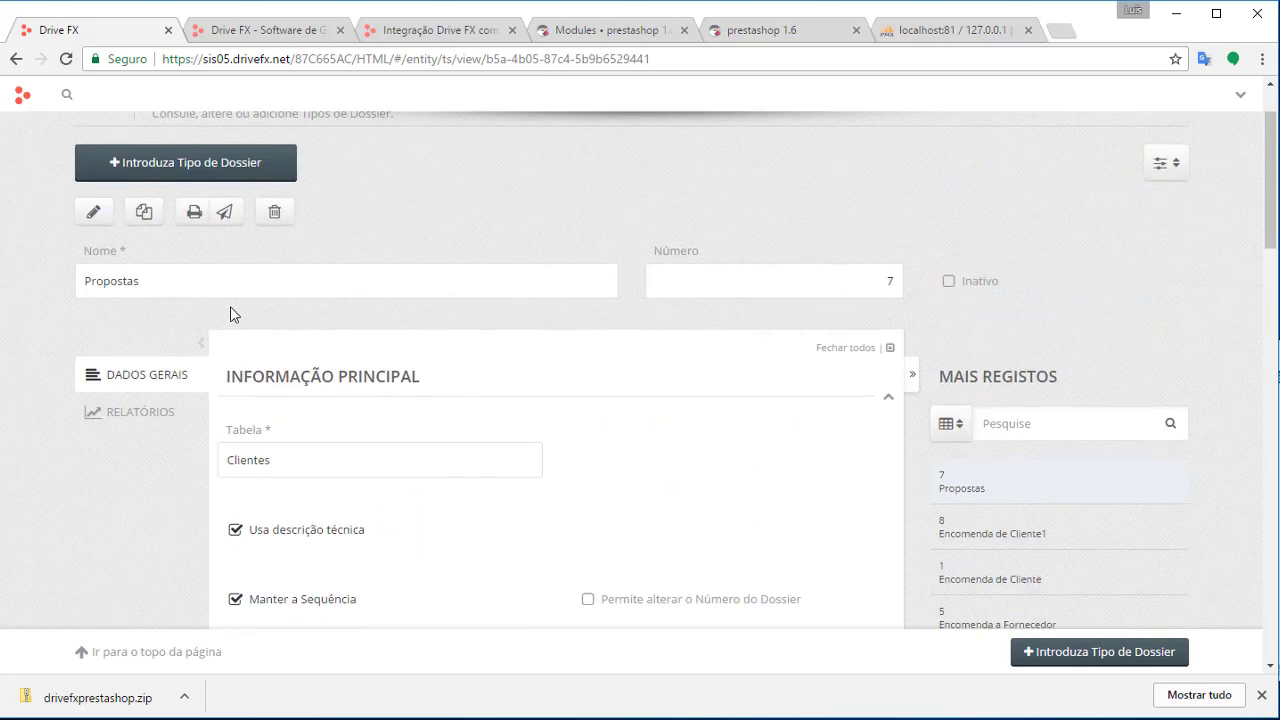
pyautogui.click(95, 373)
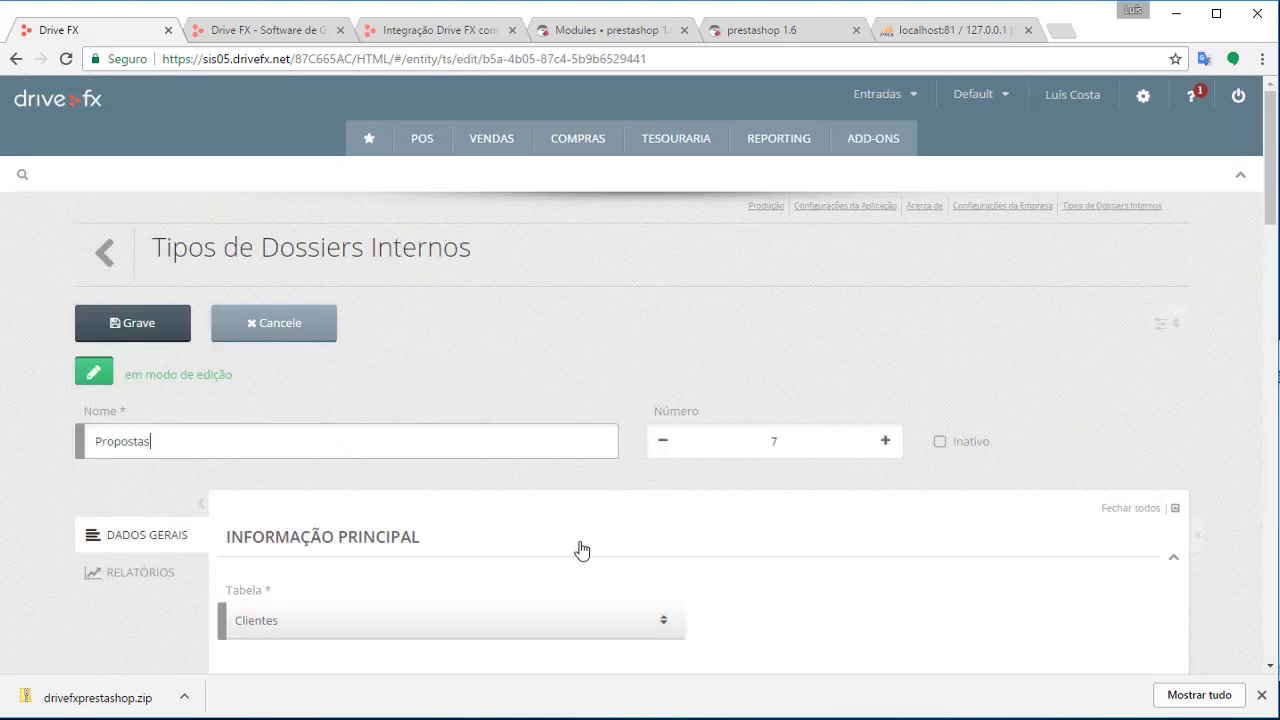
pyautogui.scroll(-10, 540, 540)
pyautogui.scroll(3, 373, 319)
pyautogui.click(309, 316)
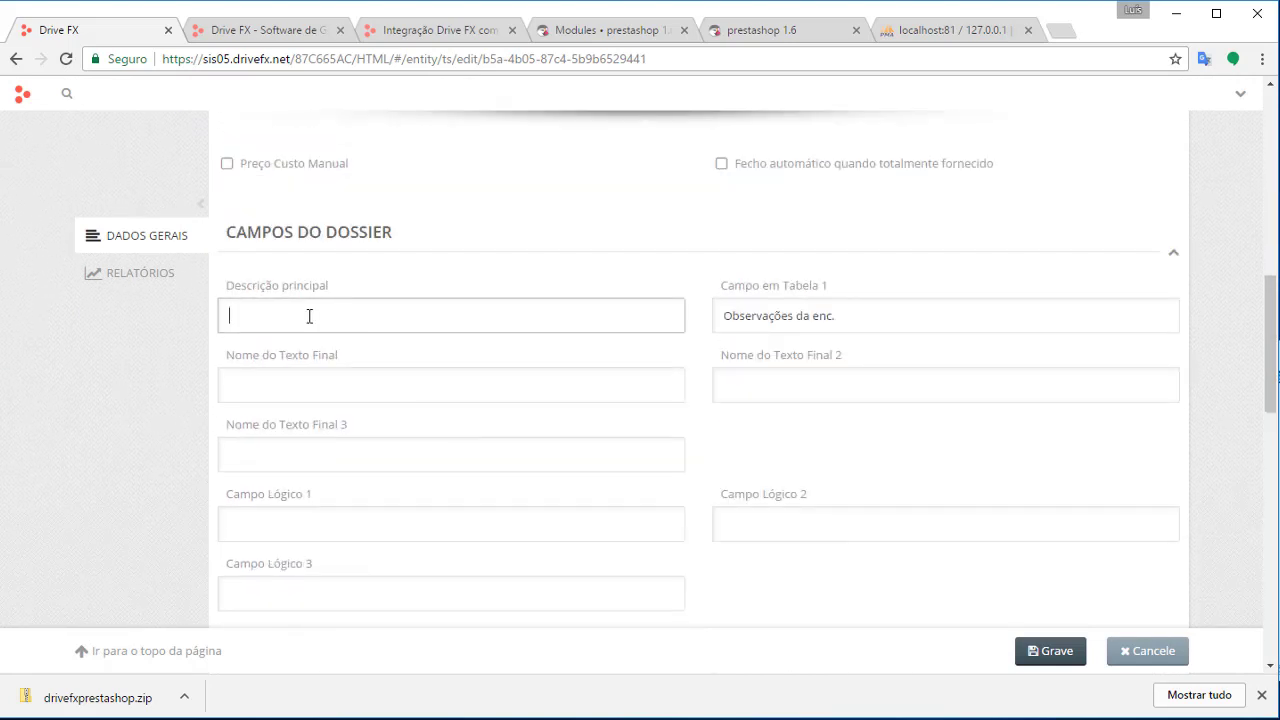
pyautogui.click(884, 320)
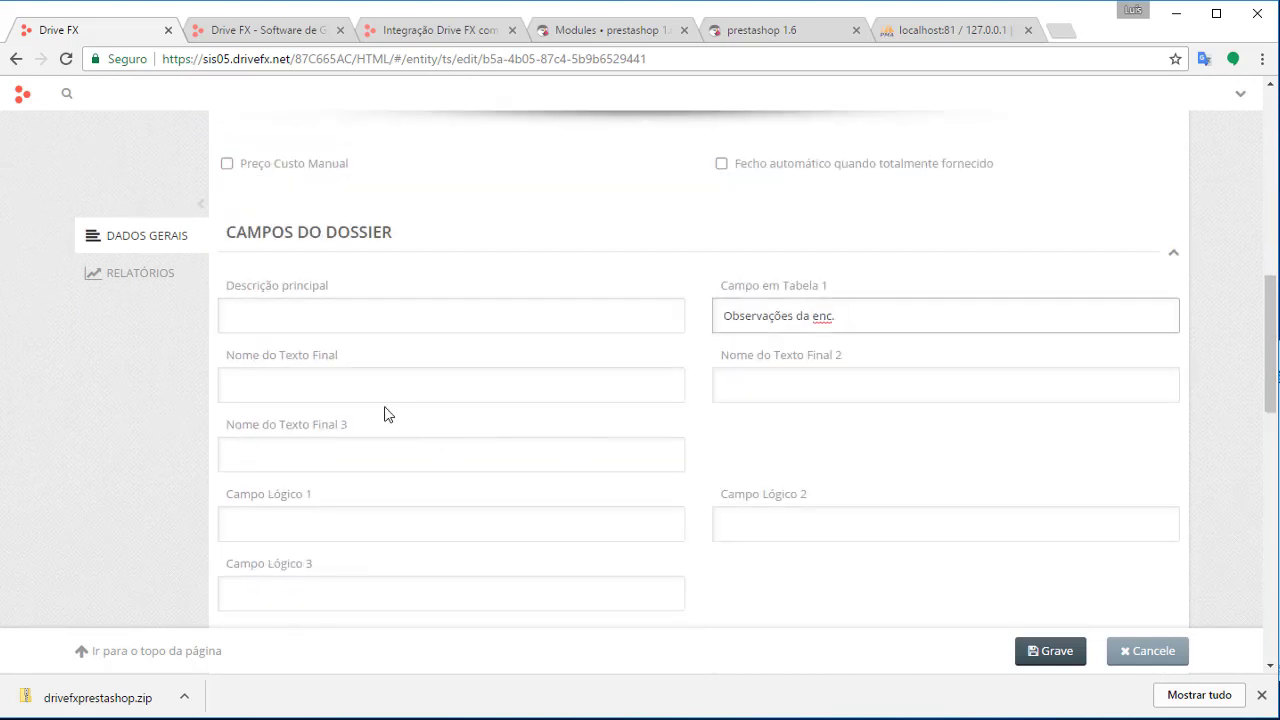
pyautogui.click(359, 396)
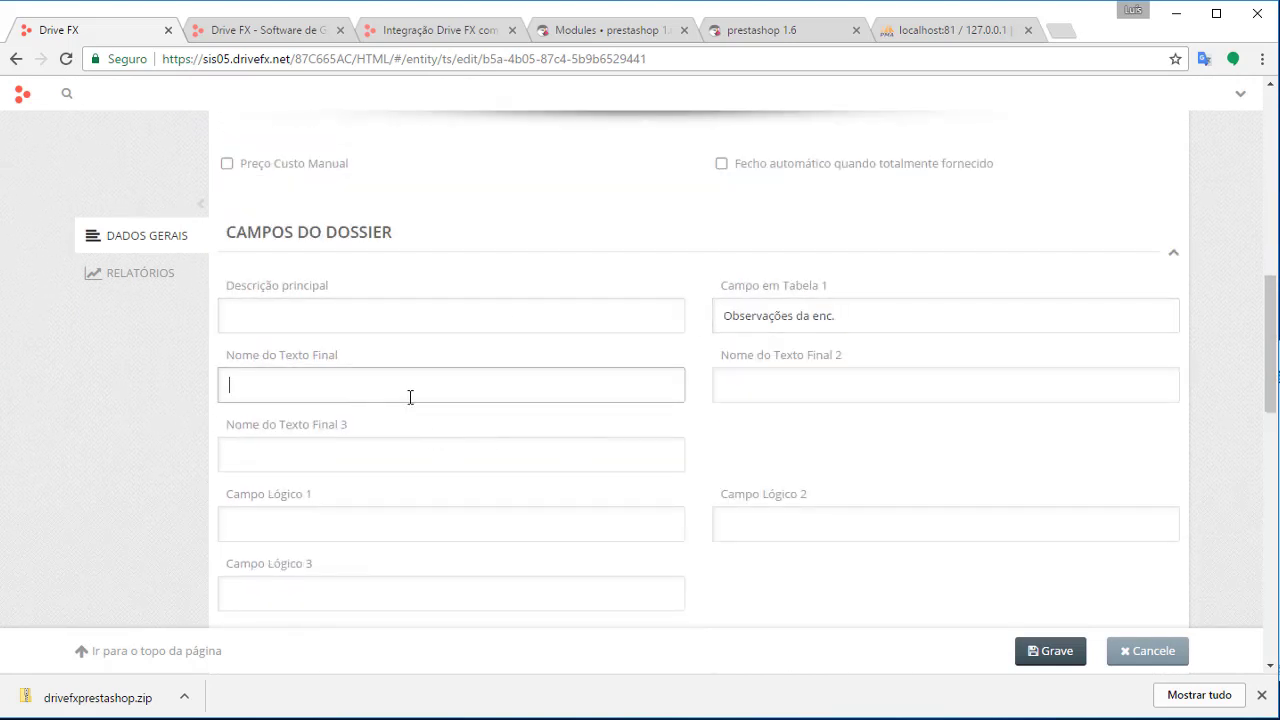
pyautogui.click(716, 375)
pyautogui.click(446, 465)
# Look over the Campo alfanumérico fields lower in the form
pyautogui.scroll(-3, 469, 480)
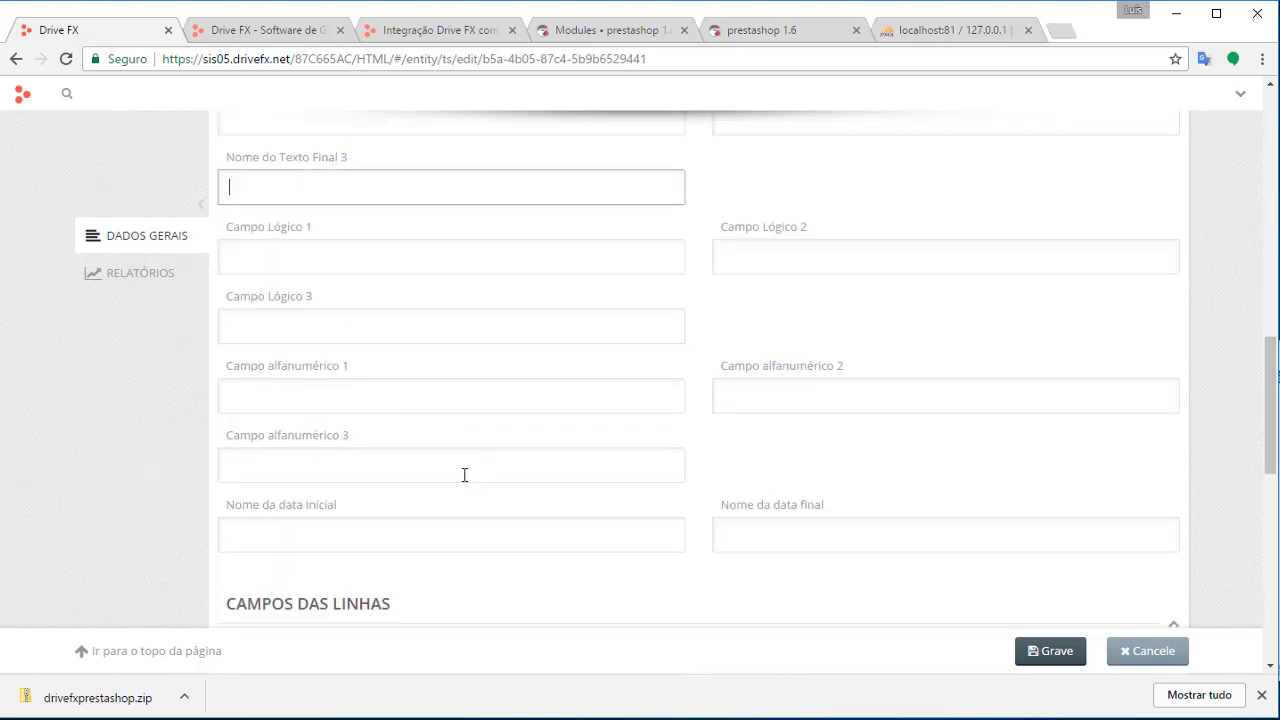
pyautogui.click(378, 428)
pyautogui.click(388, 398)
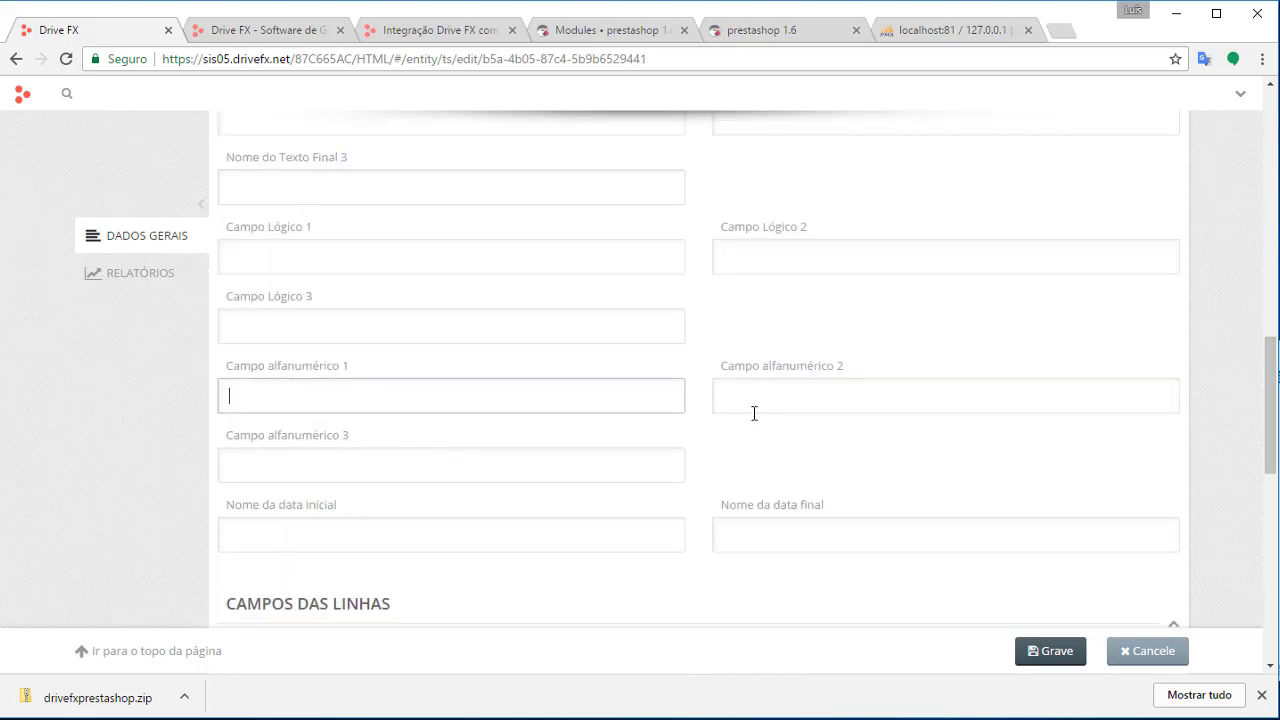
pyautogui.moveTo(790, 378); pyautogui.dragTo(574, 451)
pyautogui.click(583, 457)
pyautogui.scroll(1, 578, 430)
pyautogui.scroll(2, 520, 420)
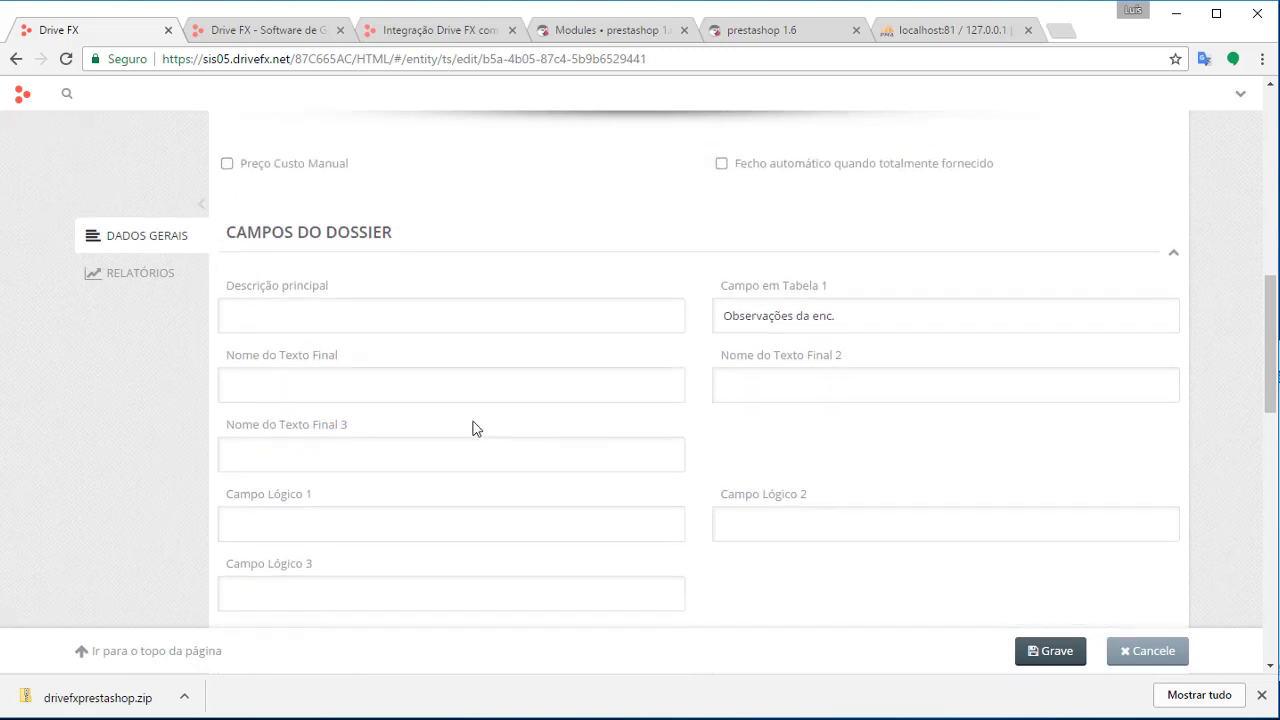
# Set Descrição principal to 'Observações', empty Campo em Tabela 1, and save
pyautogui.click(360, 314)
pyautogui.hotkey('ctrl', 'v')
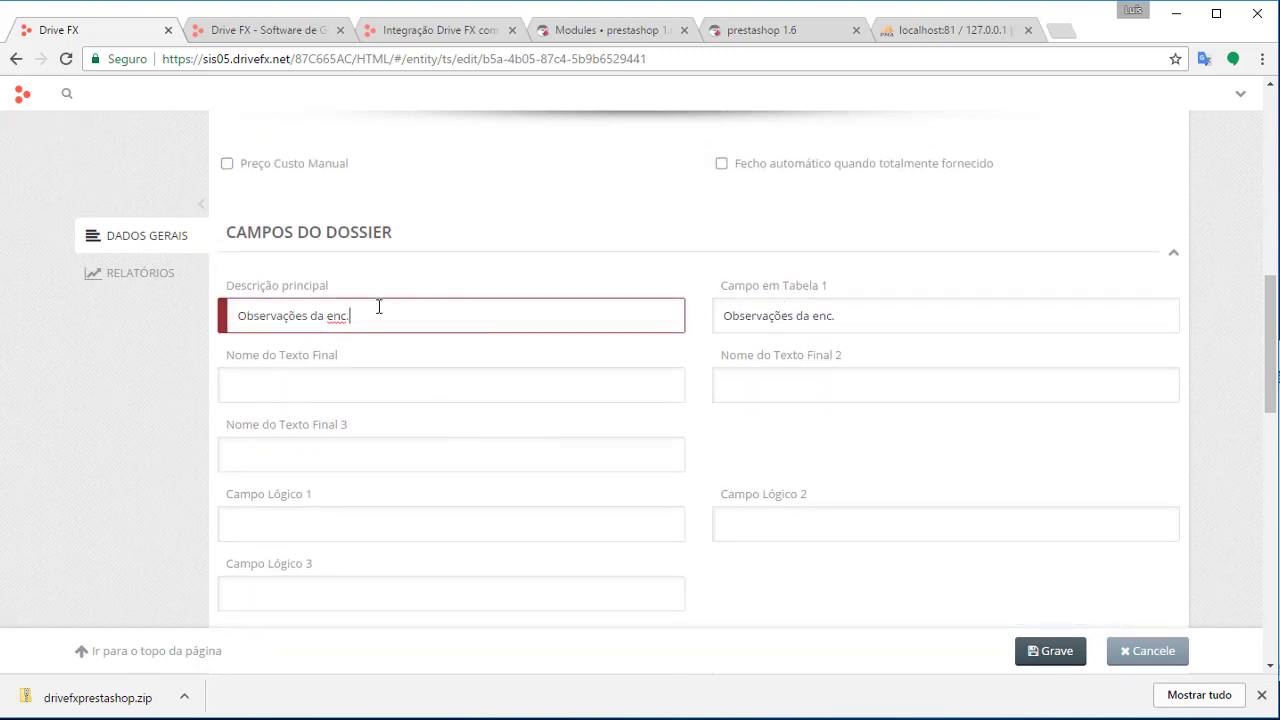
pyautogui.press('BackSpace')
pyautogui.press('BackSpace')
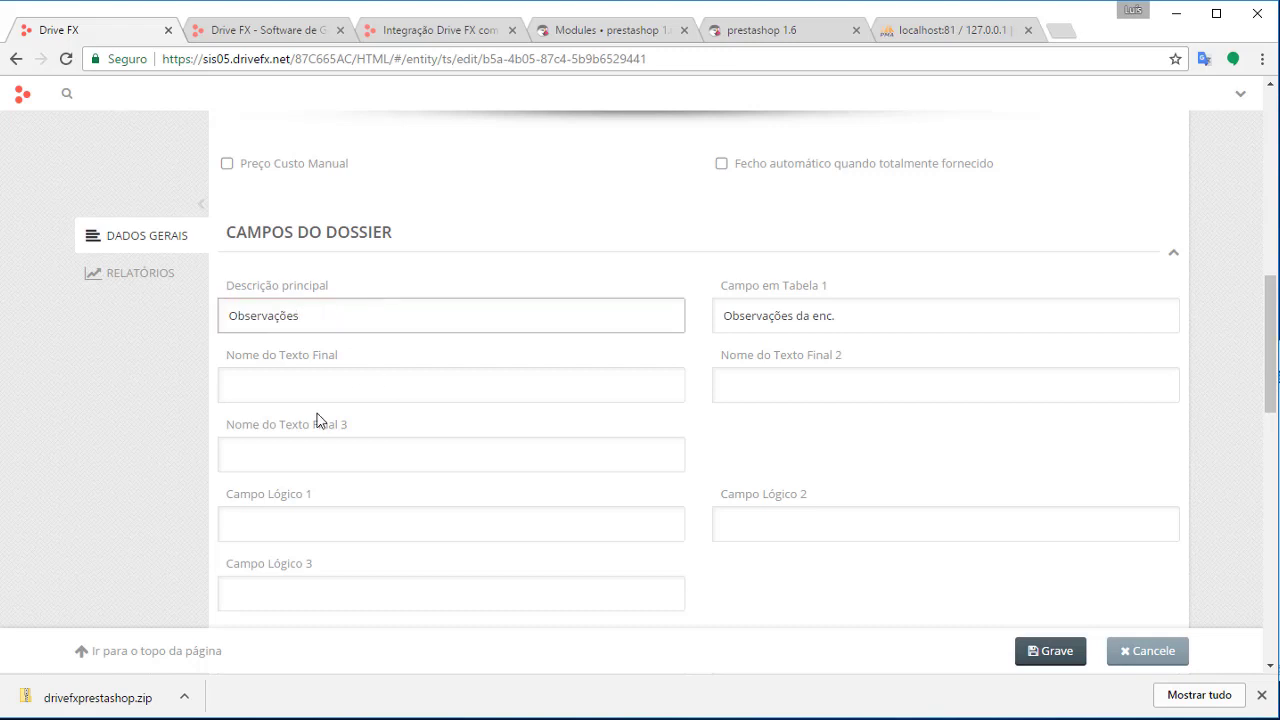
pyautogui.moveTo(900, 313); pyautogui.dragTo(737, 301)
pyautogui.press('BackSpace')
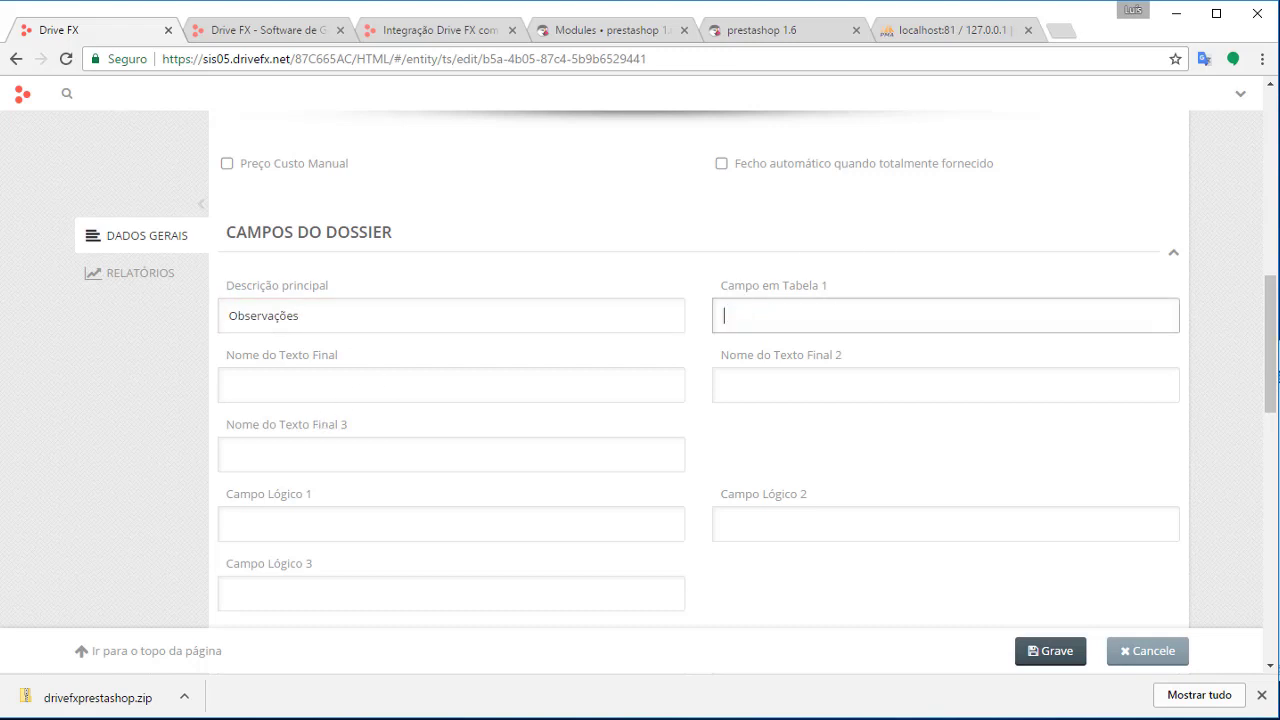
pyautogui.click(1055, 651)
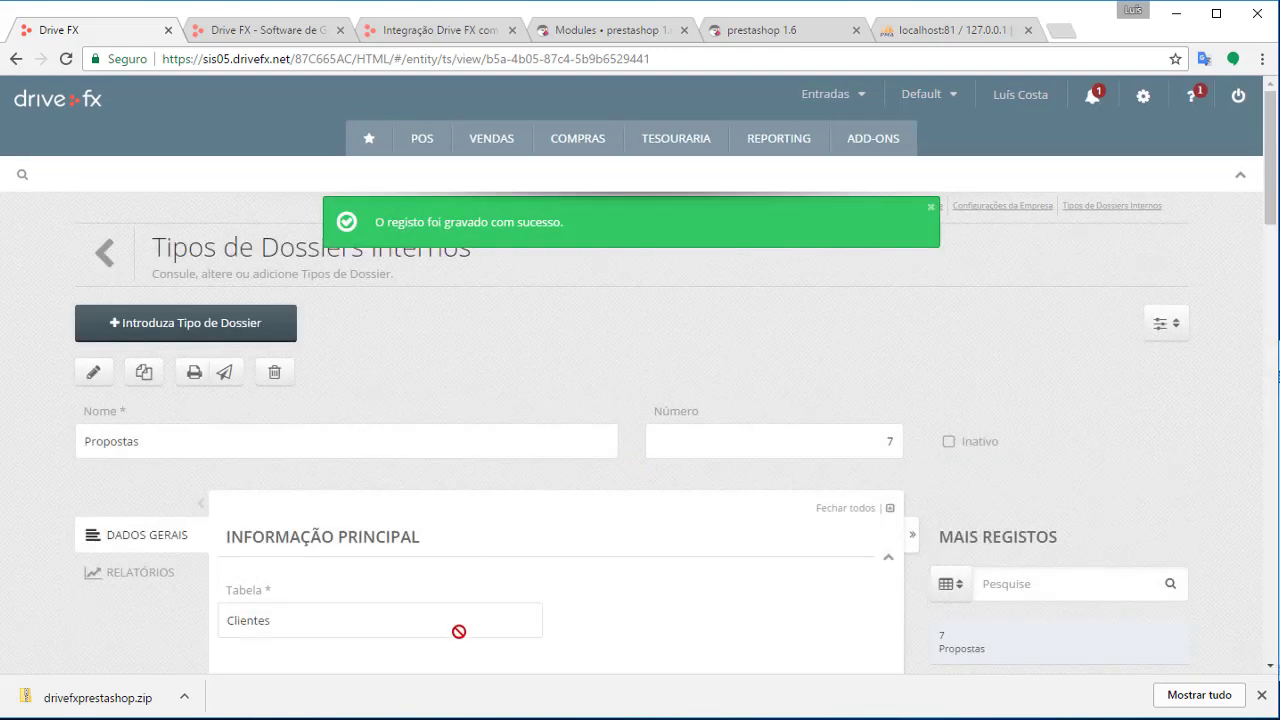
# Open VENDAS > DOCUMENTOS > Propostas a cliente and review proposal 1 for Consumidor Final
pyautogui.scroll(-5, 459, 631)
pyautogui.scroll(5, 574, 218)
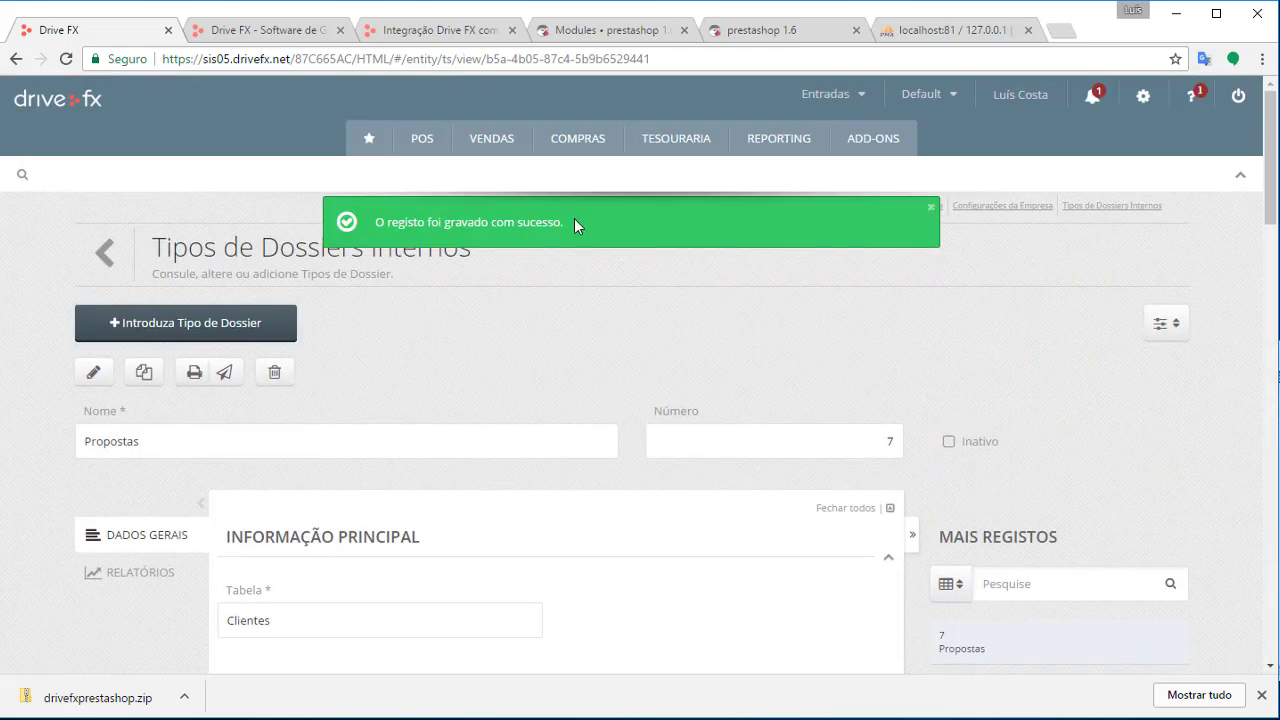
pyautogui.click(485, 145)
pyautogui.click(835, 178)
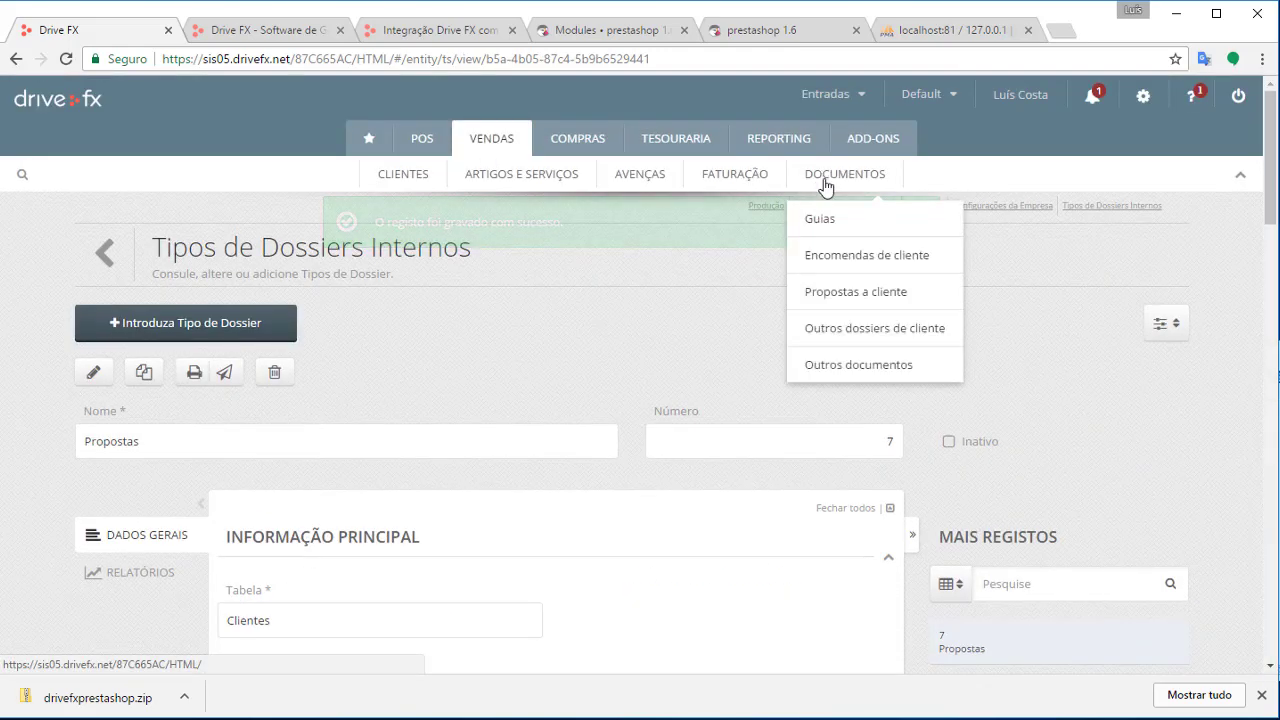
pyautogui.click(889, 289)
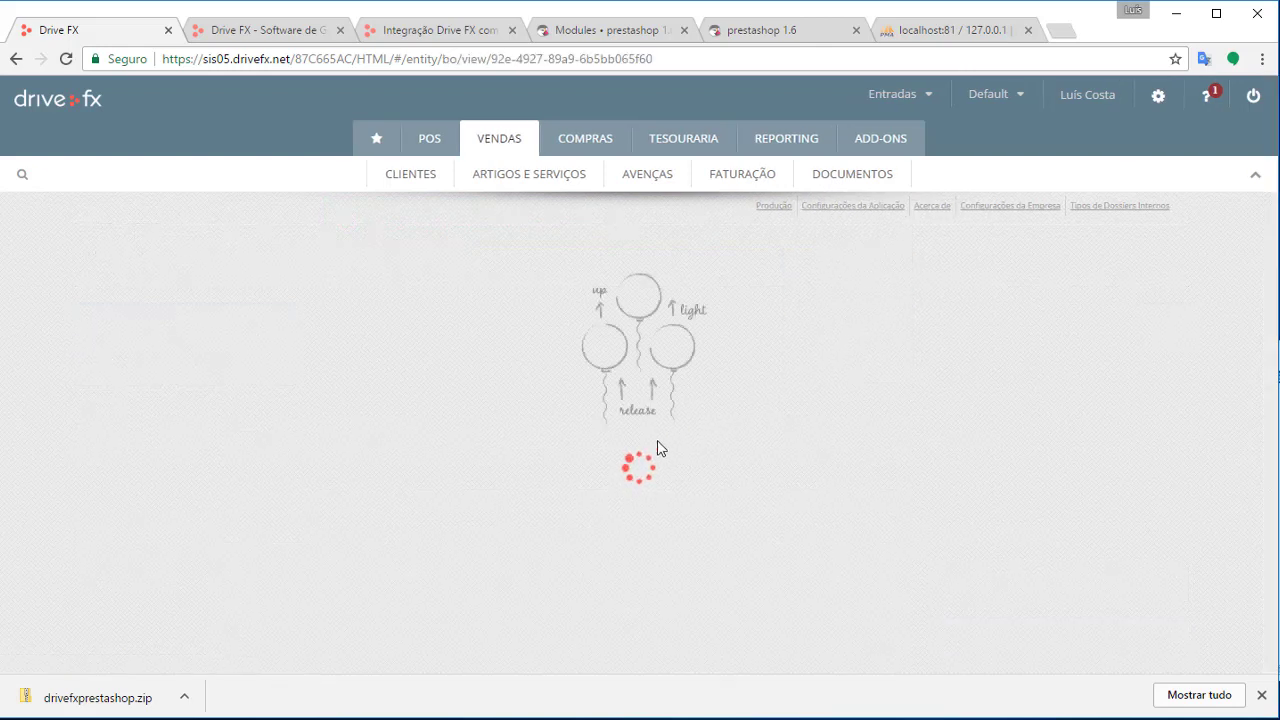
pyautogui.scroll(-4, 583, 492)
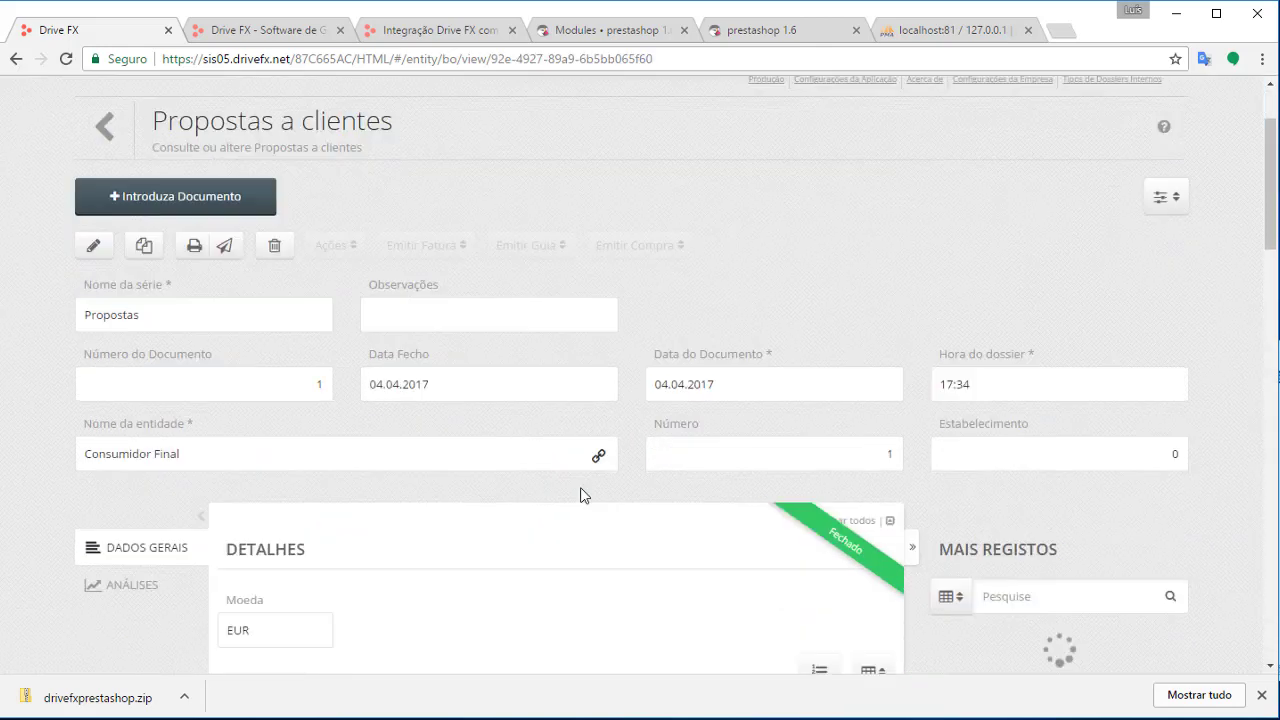
pyautogui.scroll(3, 545, 488)
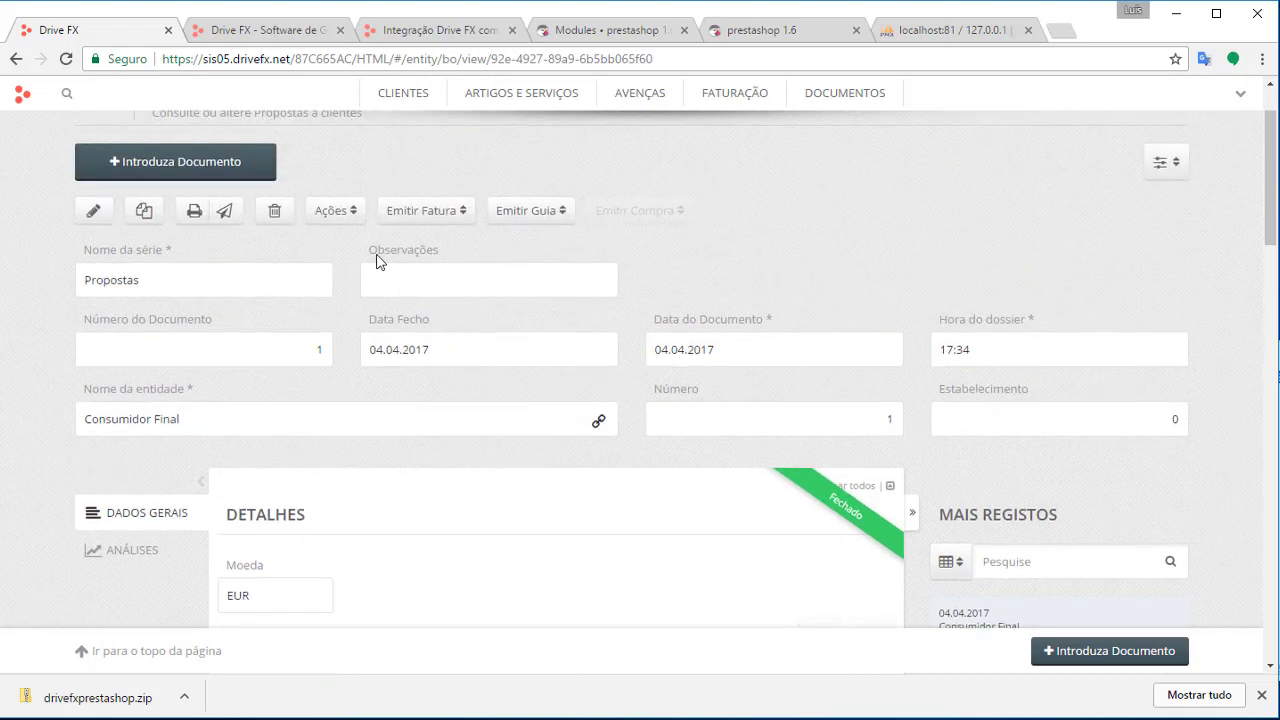
pyautogui.moveTo(369, 250); pyautogui.dragTo(447, 251)
pyautogui.click(447, 251)
pyautogui.scroll(2, 446, 346)
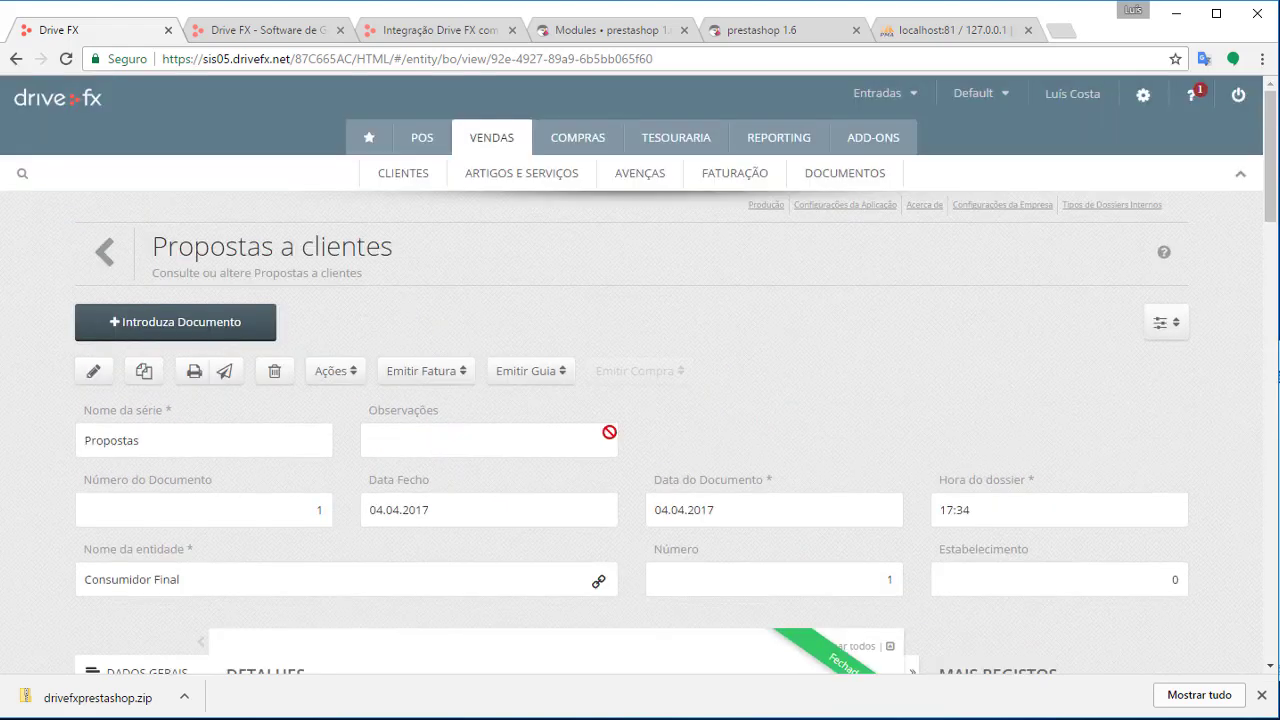
pyautogui.scroll(-2, 477, 420)
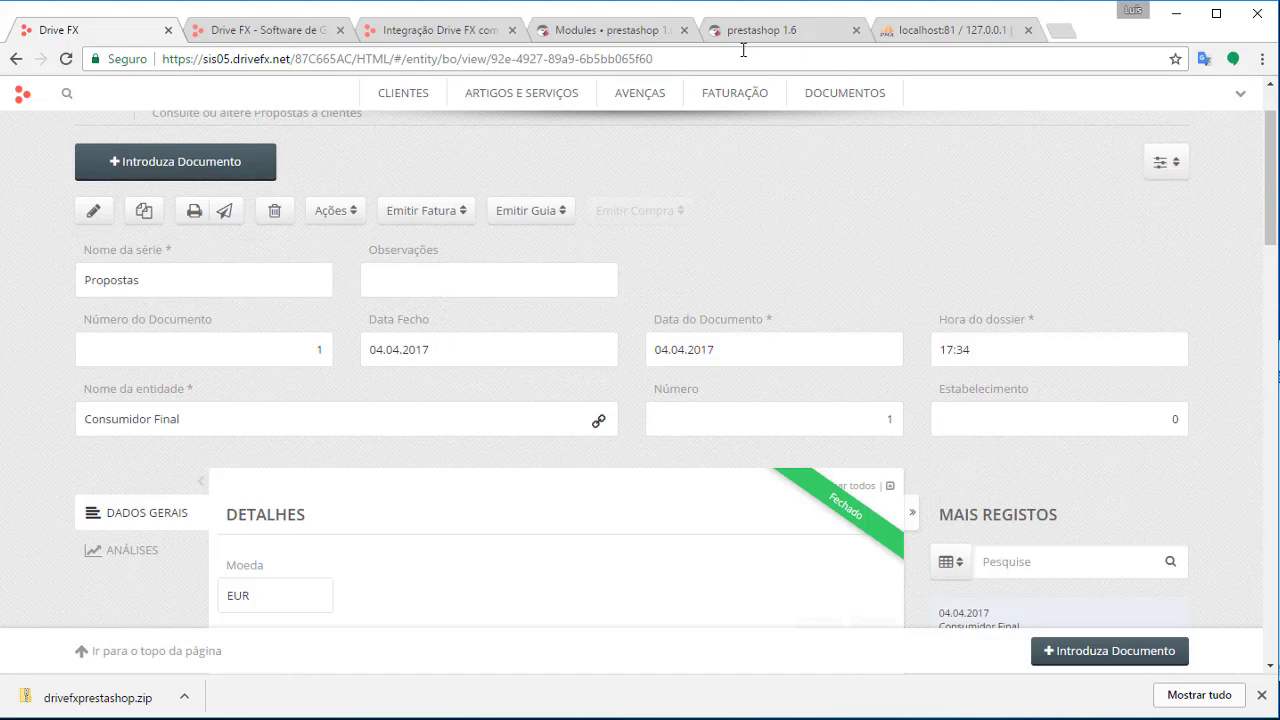
# Set the Drive FX module's order-status field to Main Description and save the settings
pyautogui.click(472, 36)
pyautogui.click(586, 36)
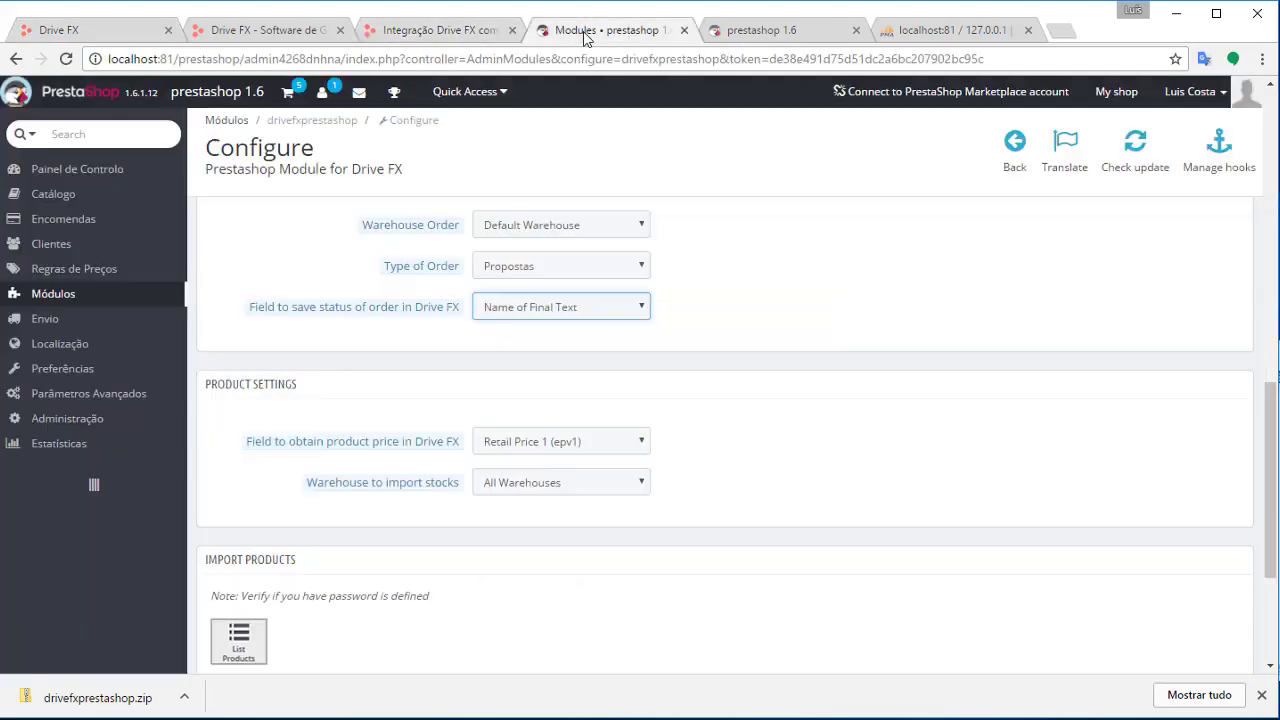
pyautogui.scroll(2, 780, 366)
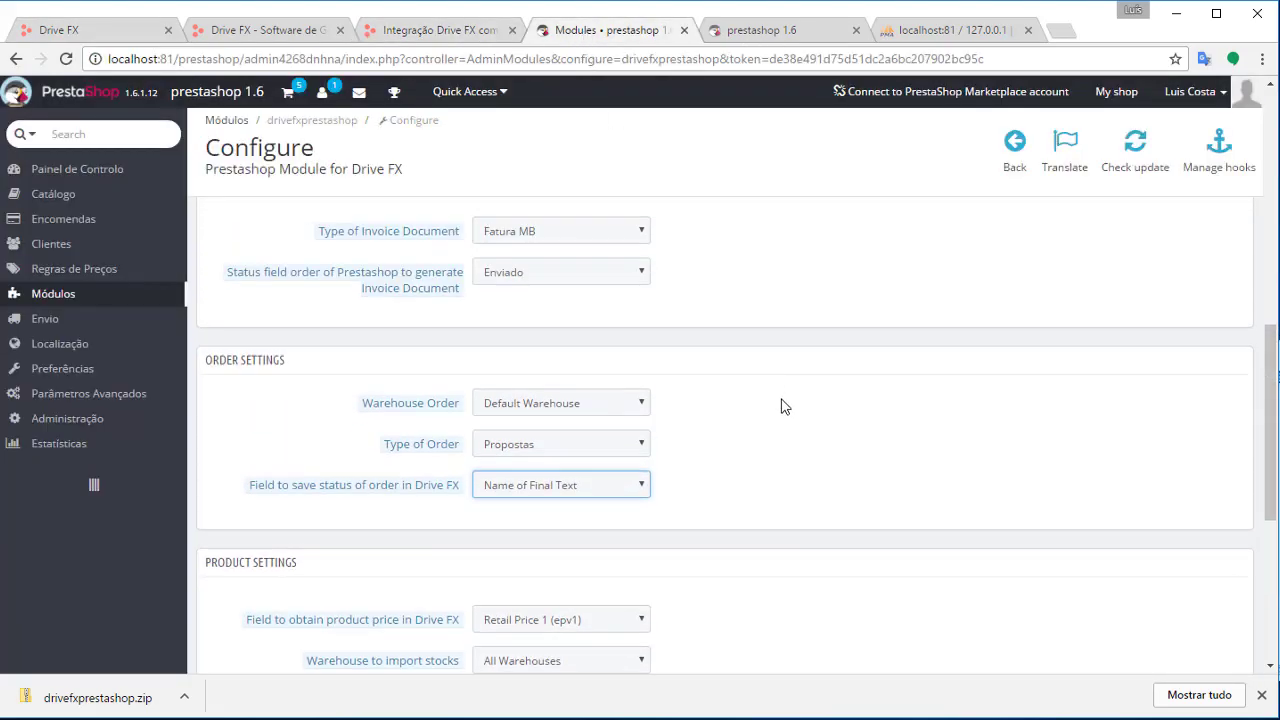
pyautogui.scroll(-2, 785, 405)
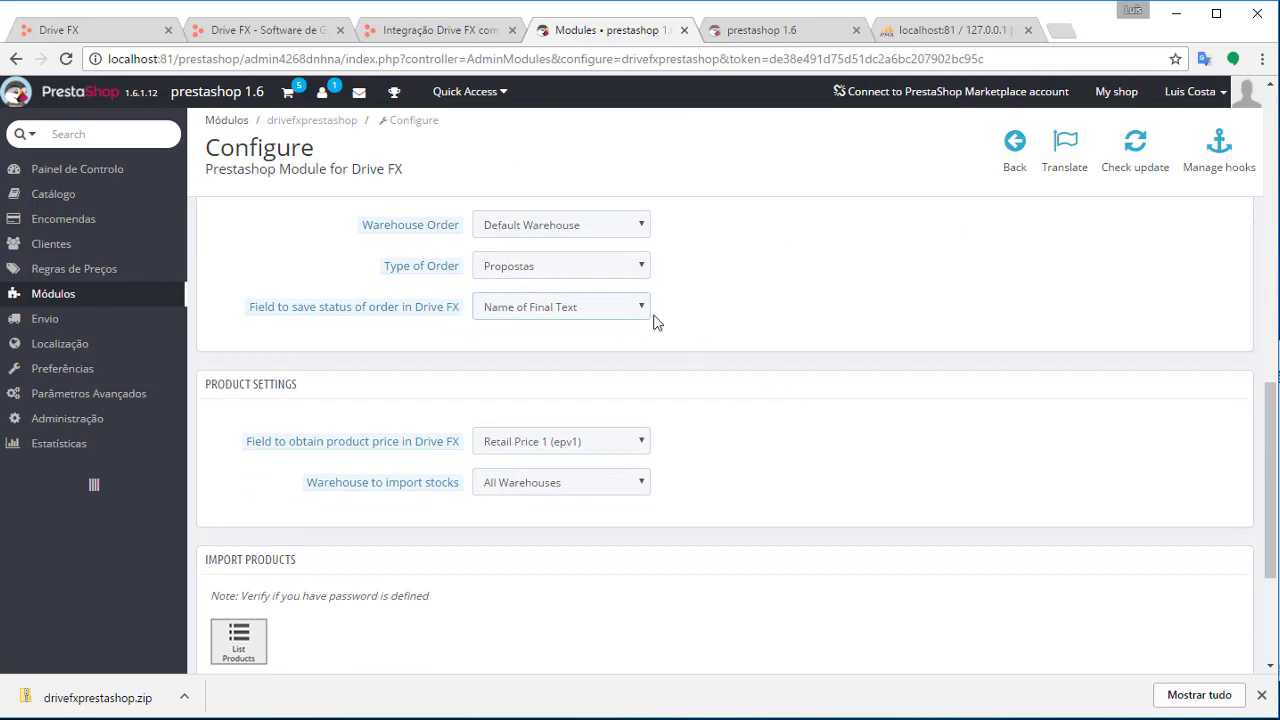
pyautogui.click(612, 309)
pyautogui.click(549, 330)
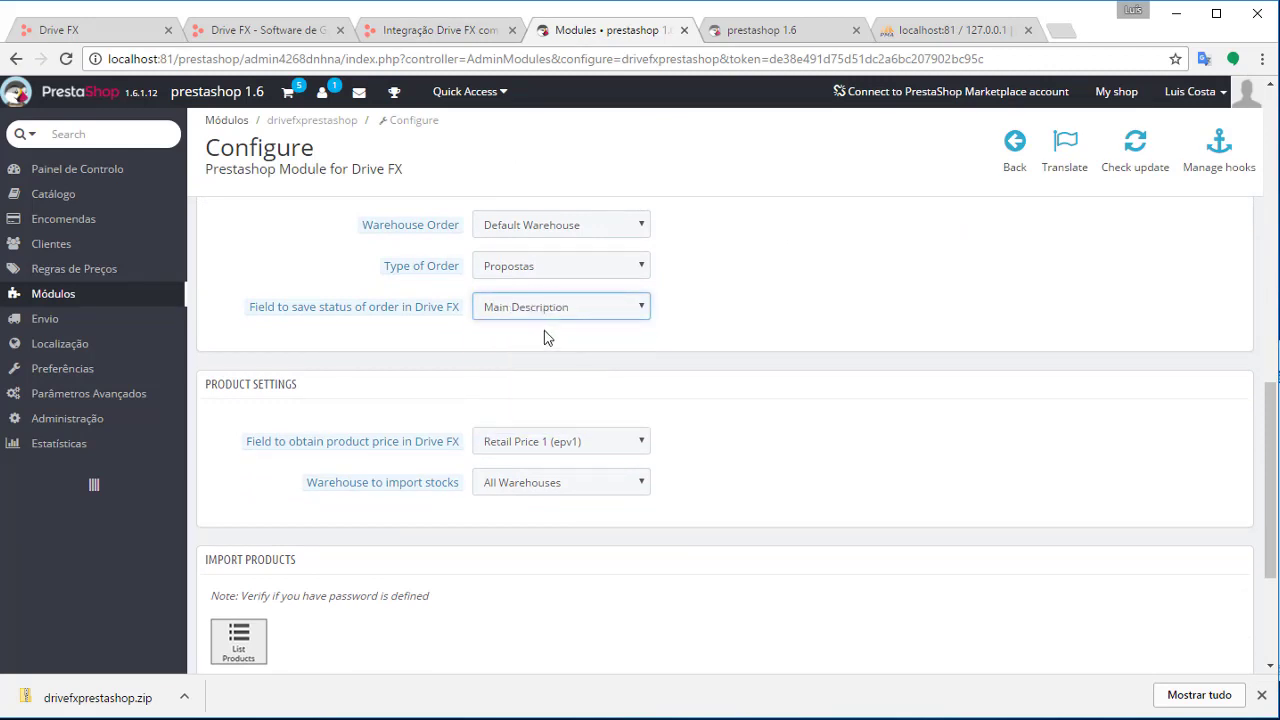
pyautogui.scroll(-2, 964, 384)
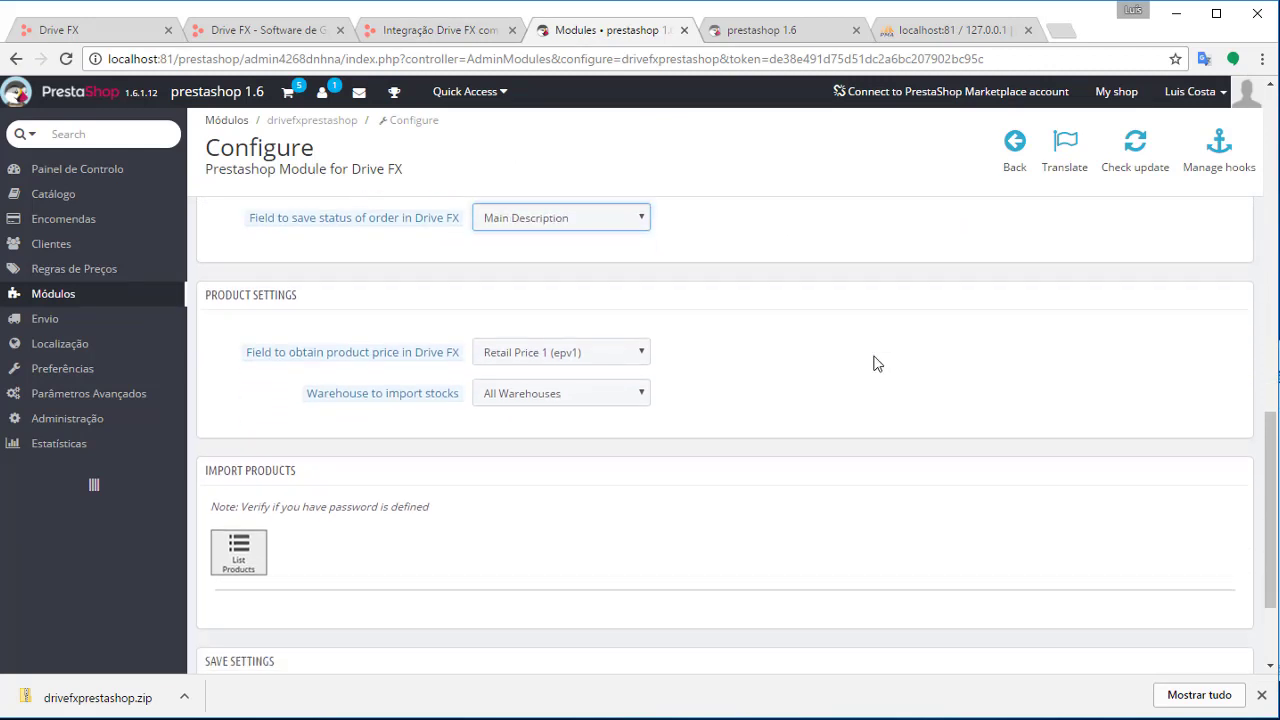
pyautogui.scroll(-1, 403, 529)
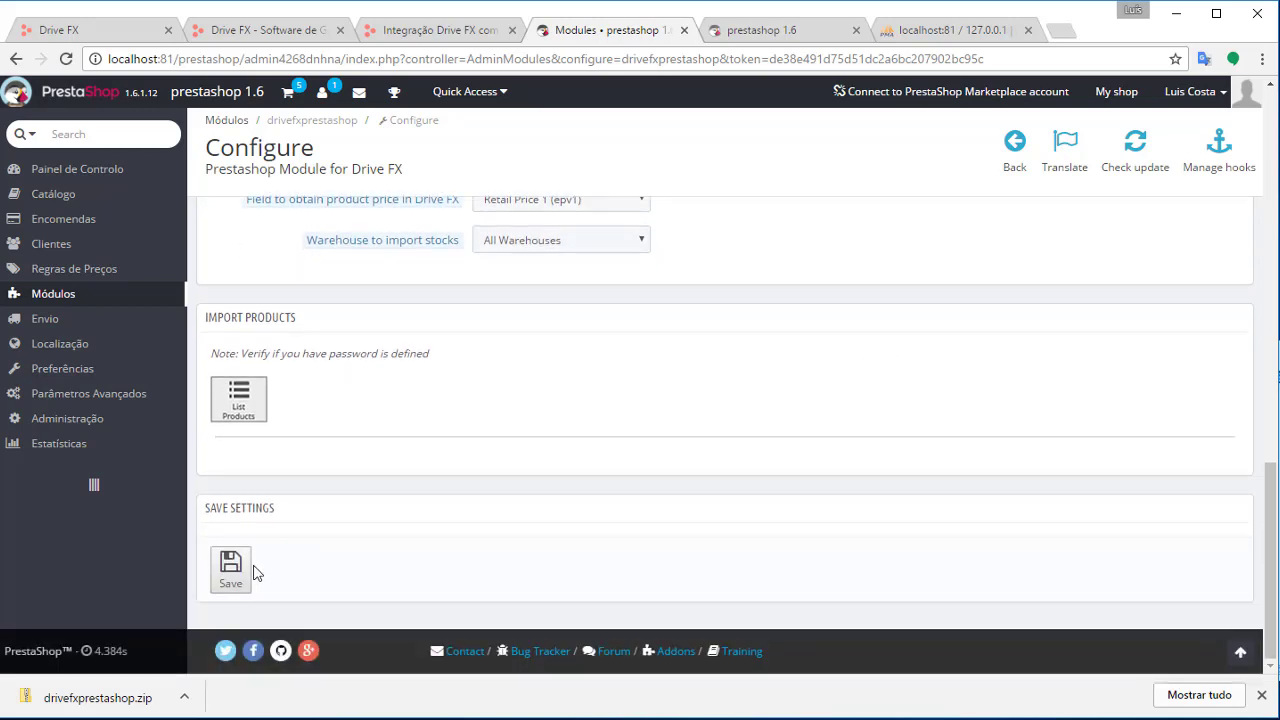
pyautogui.scroll(10, 499, 431)
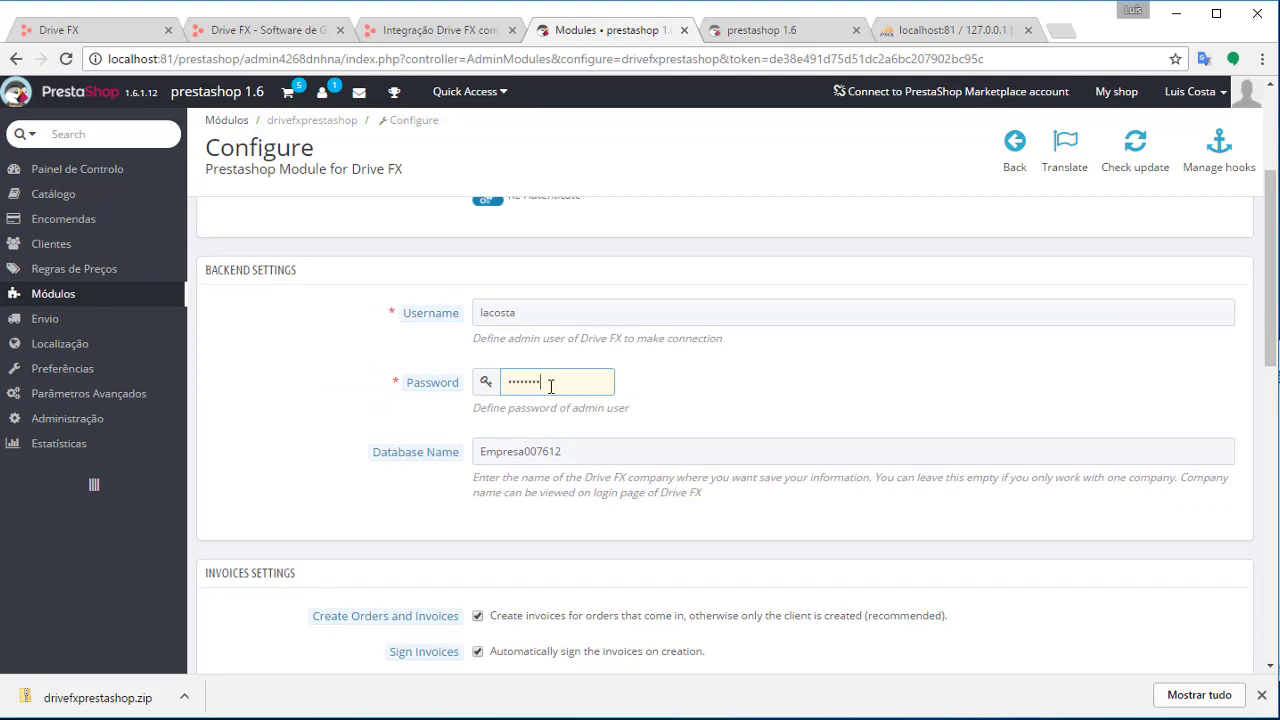
pyautogui.scroll(-10, 582, 330)
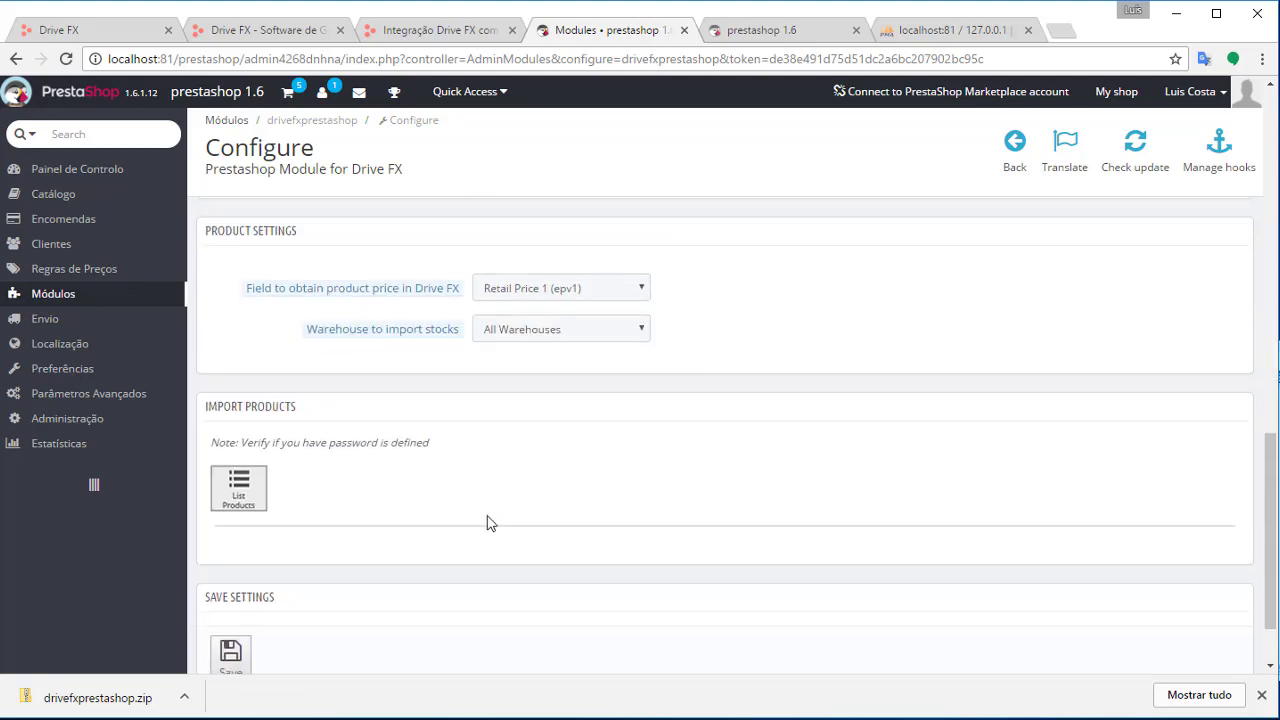
pyautogui.click(231, 569)
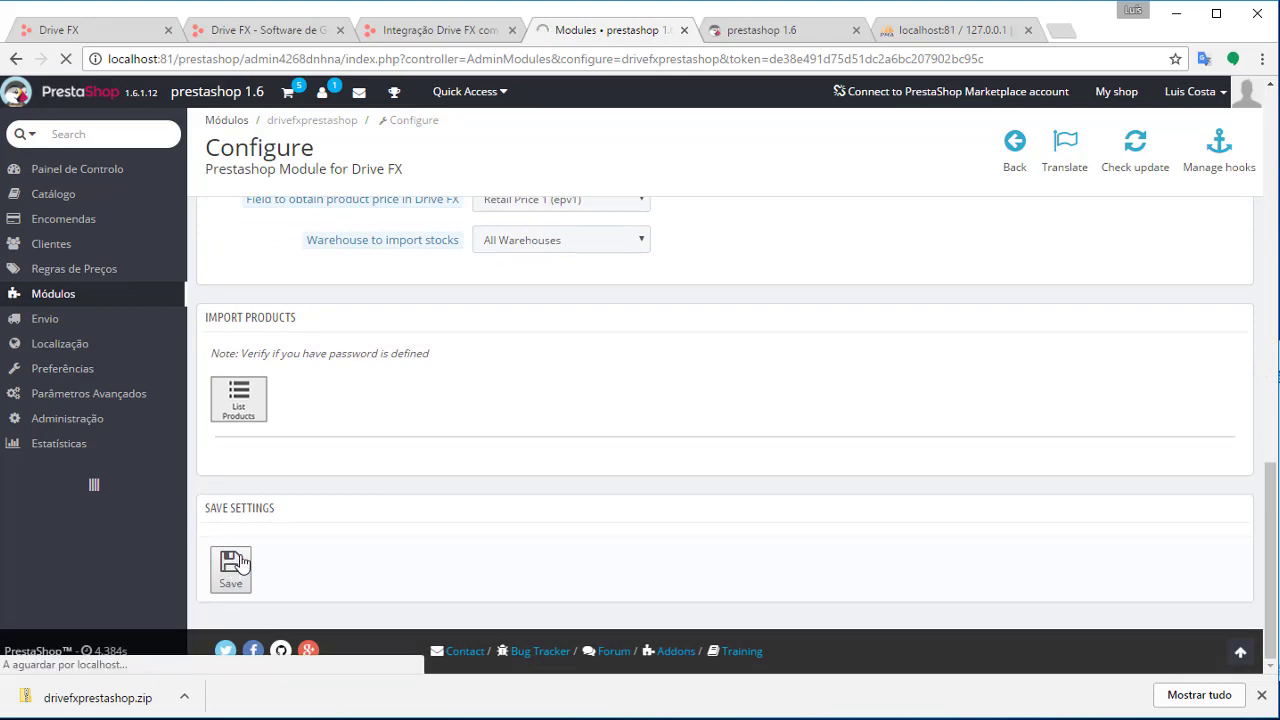
# Keep Enviado as the invoice-trigger status, enable e-mailing invoices to clients, and save
pyautogui.scroll(-10, 714, 389)
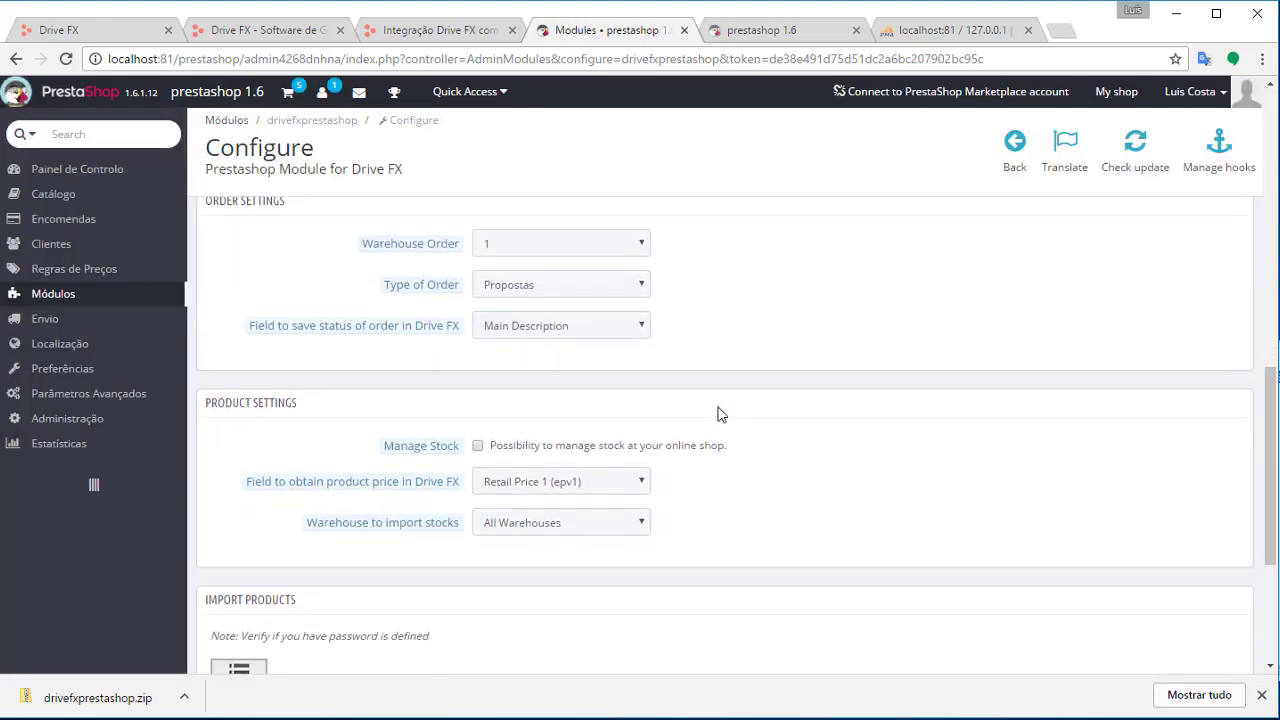
pyautogui.scroll(-2, 846, 406)
pyautogui.scroll(2, 860, 423)
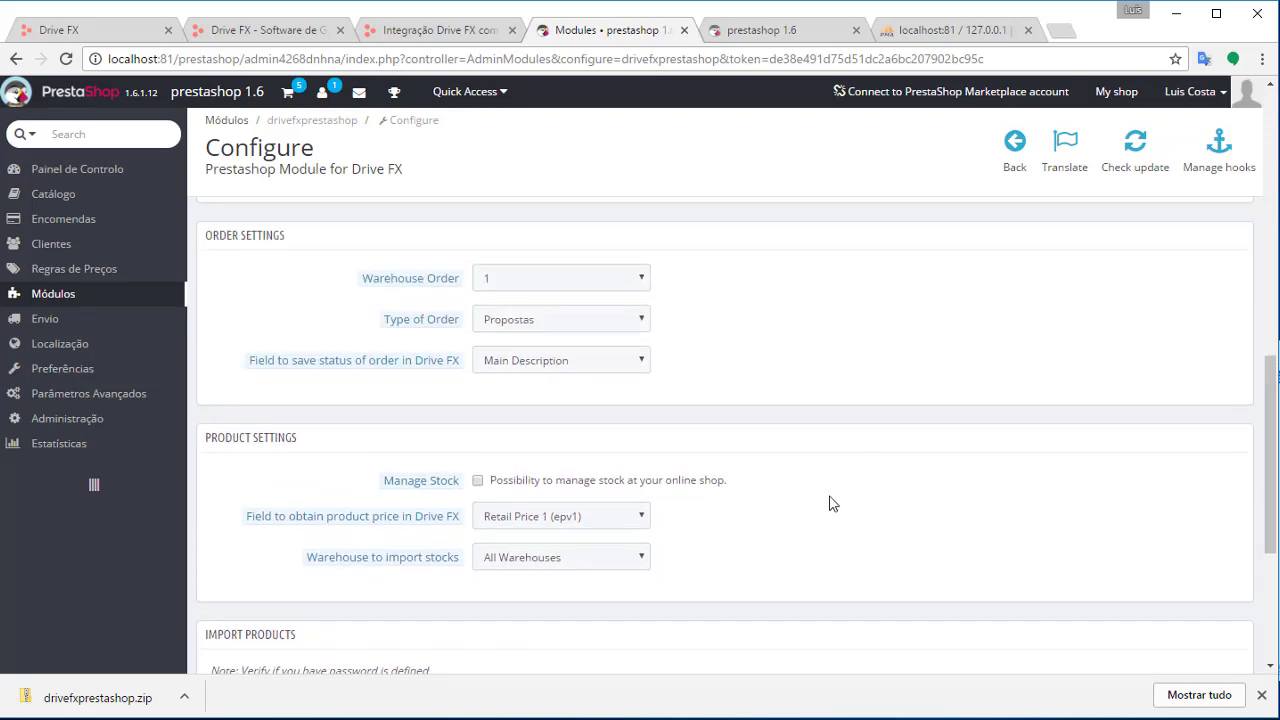
pyautogui.scroll(3, 820, 515)
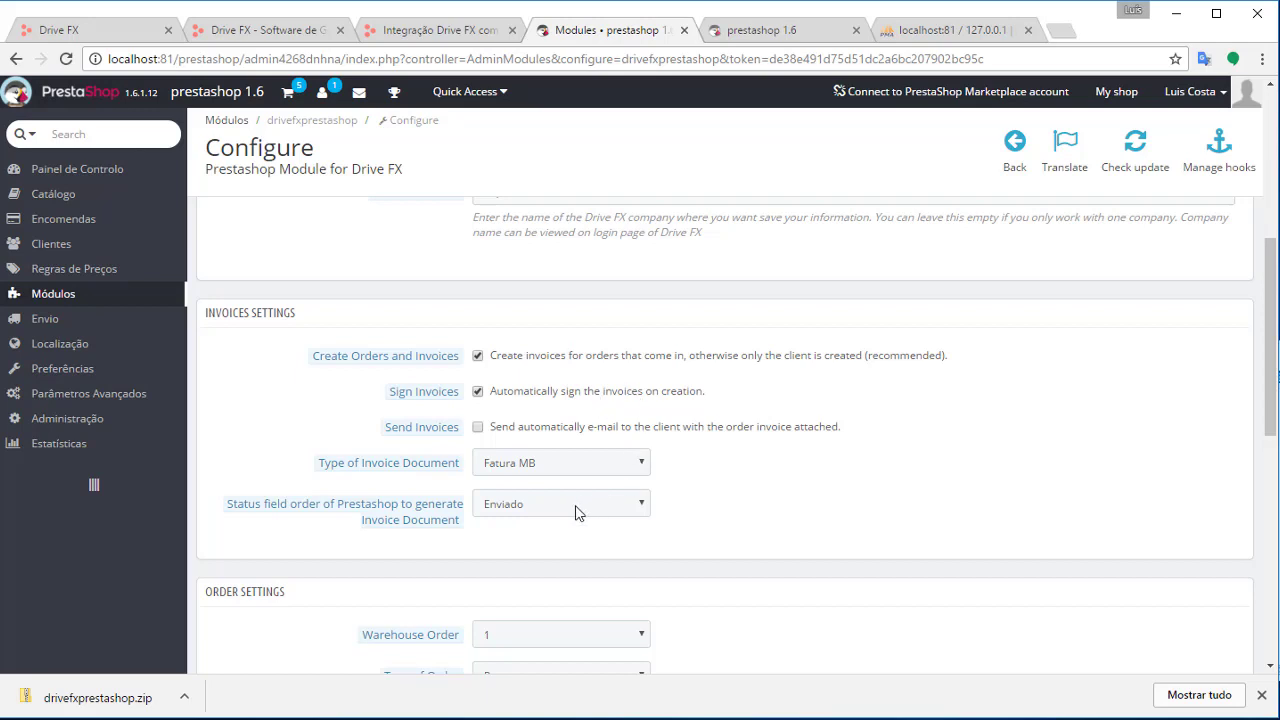
pyautogui.click(507, 503)
pyautogui.click(507, 504)
pyautogui.click(533, 438)
pyautogui.scroll(-5, 929, 517)
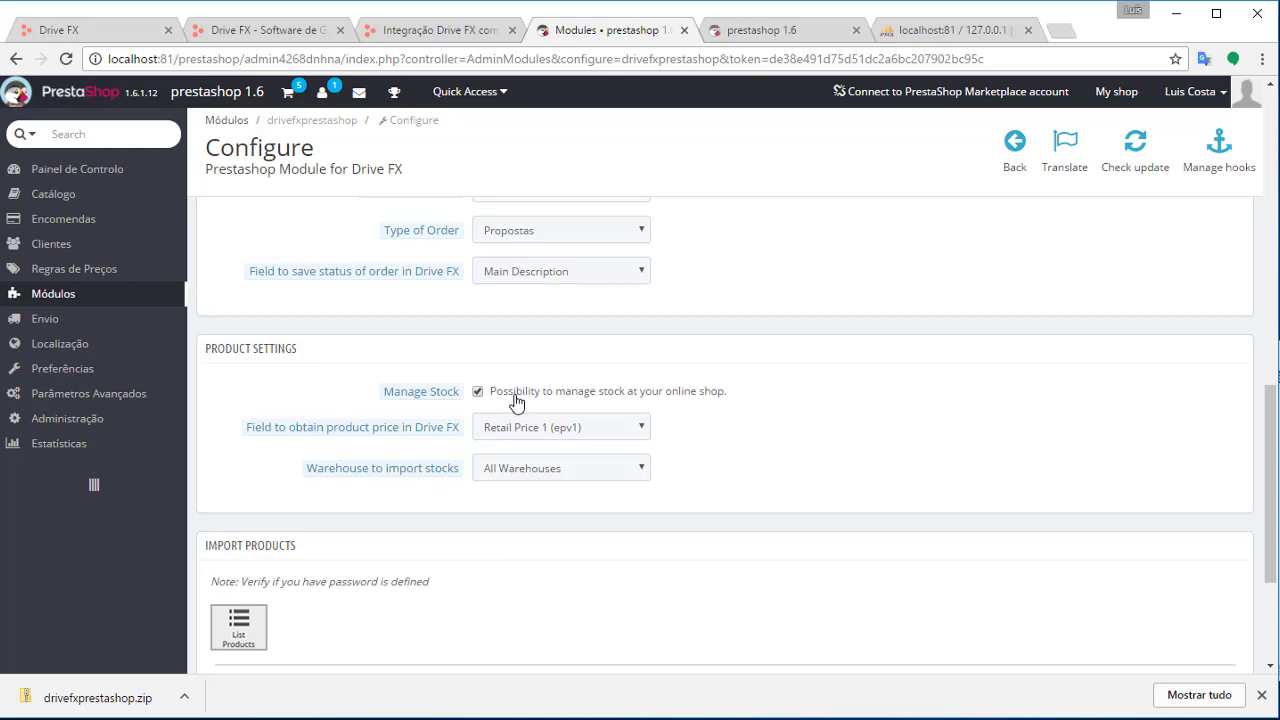
pyautogui.scroll(-3, 337, 646)
pyautogui.click(236, 580)
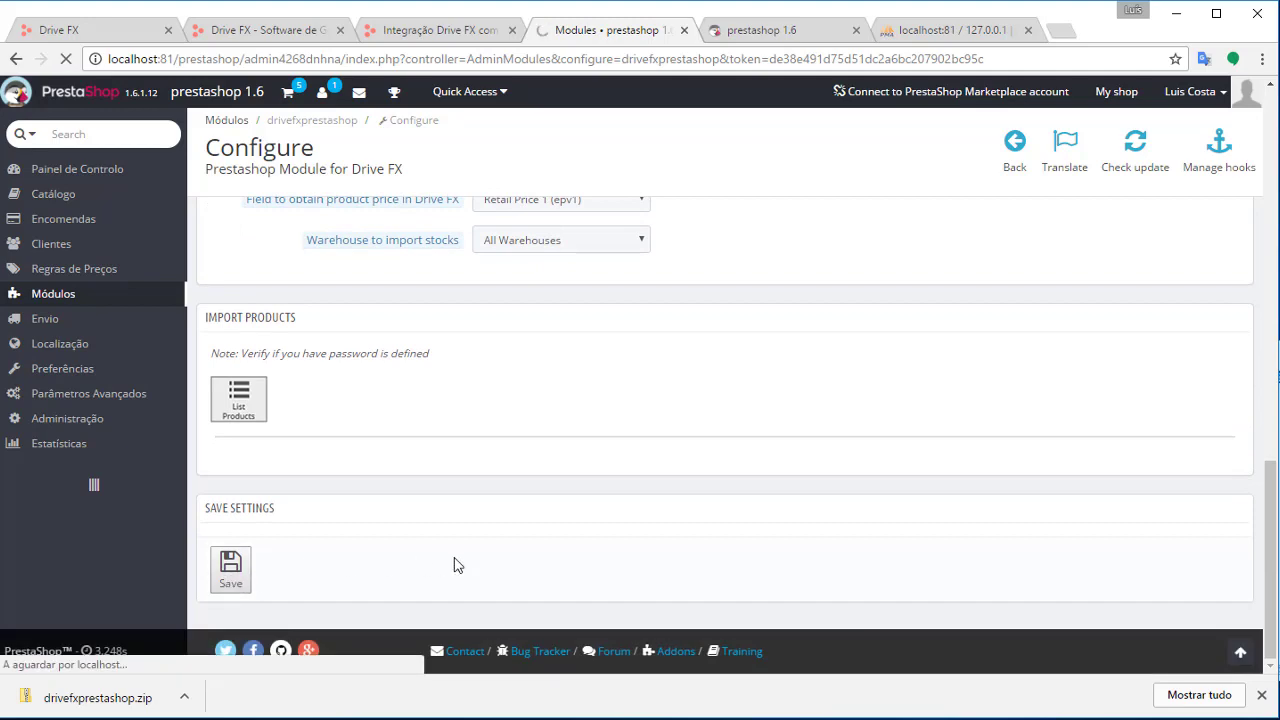
# Re-enter the Drive FX admin password, re-tick Send Invoices and Manage Stock, and save
pyautogui.scroll(-3, 590, 355)
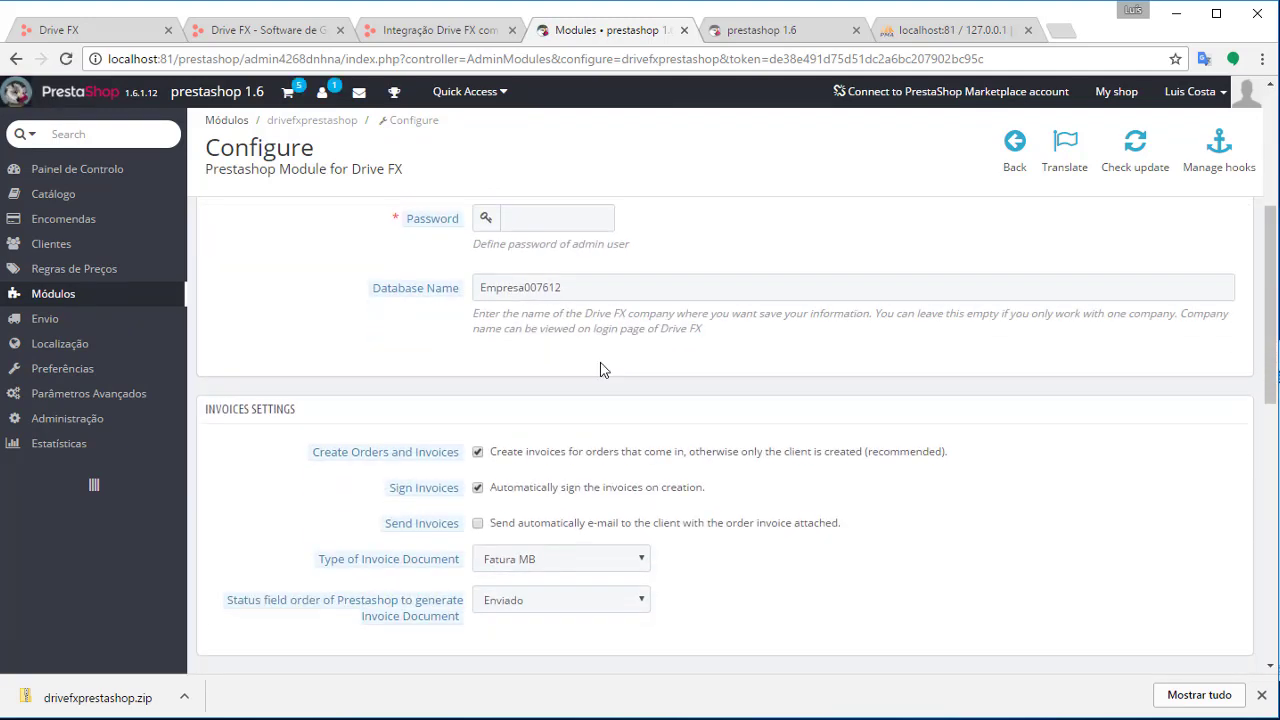
pyautogui.click(530, 215)
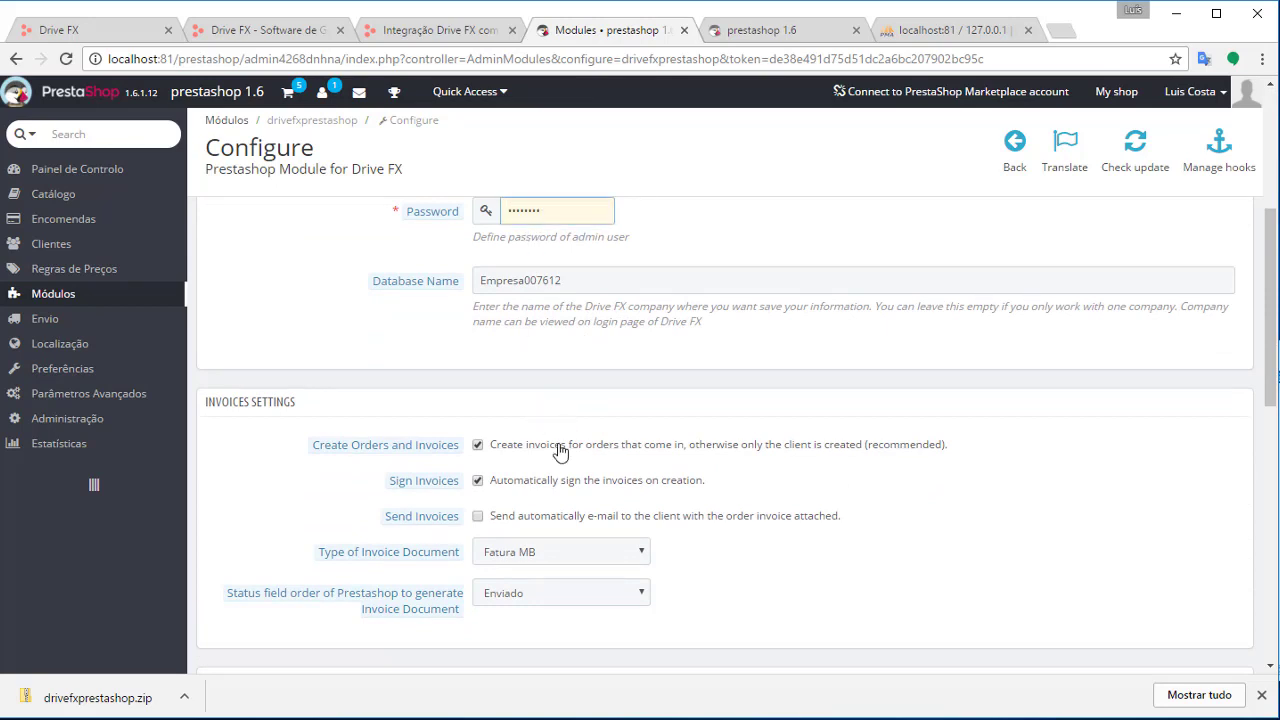
pyautogui.click(580, 516)
pyautogui.scroll(-5, 614, 280)
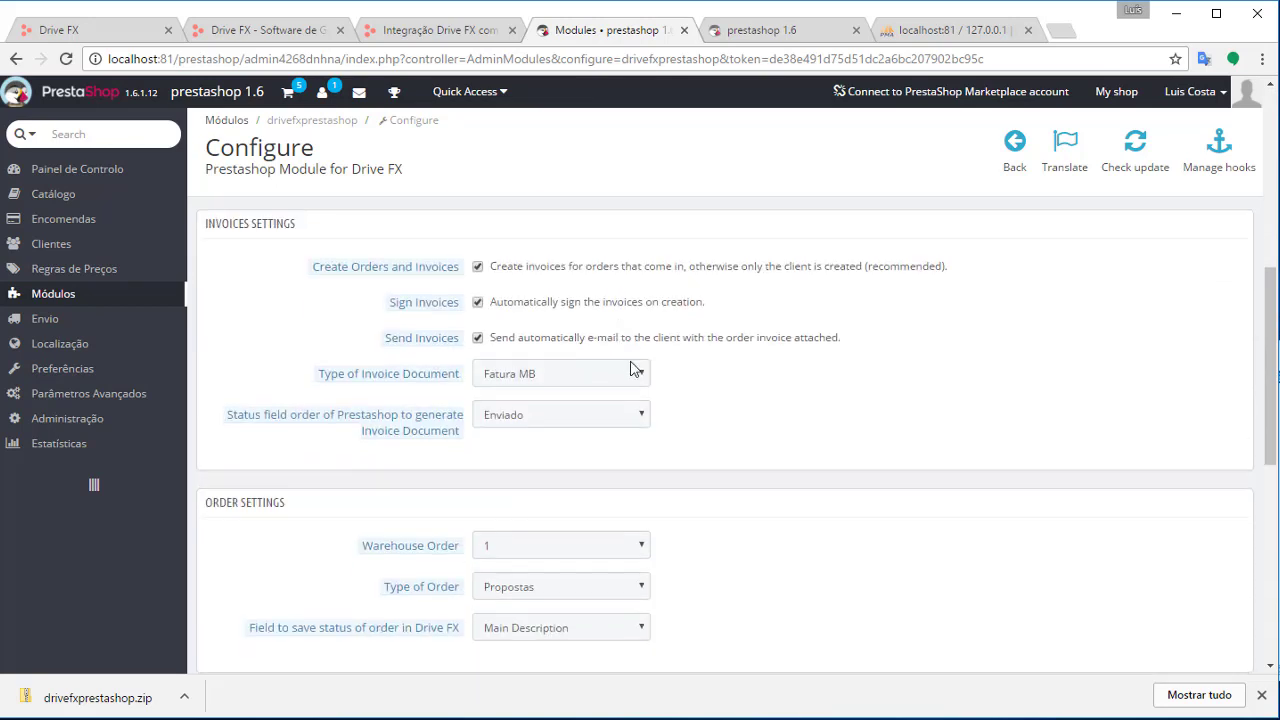
pyautogui.click(575, 488)
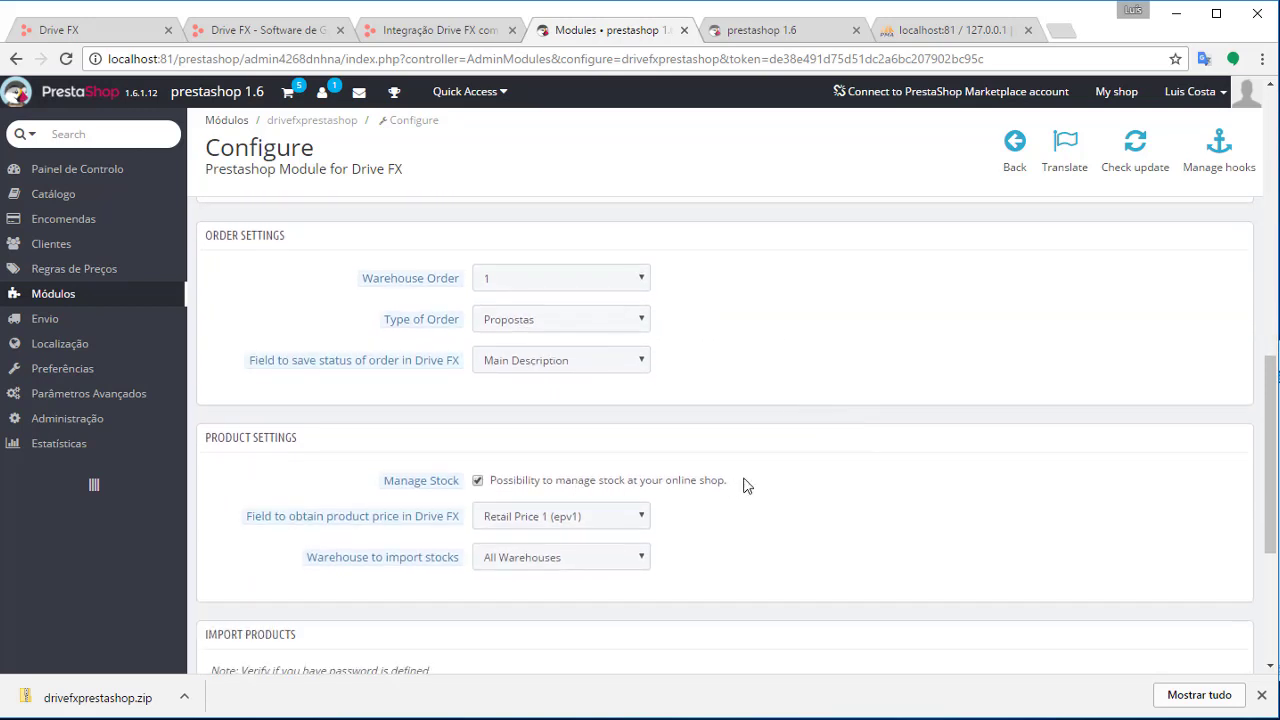
pyautogui.scroll(-4, 357, 563)
pyautogui.click(240, 563)
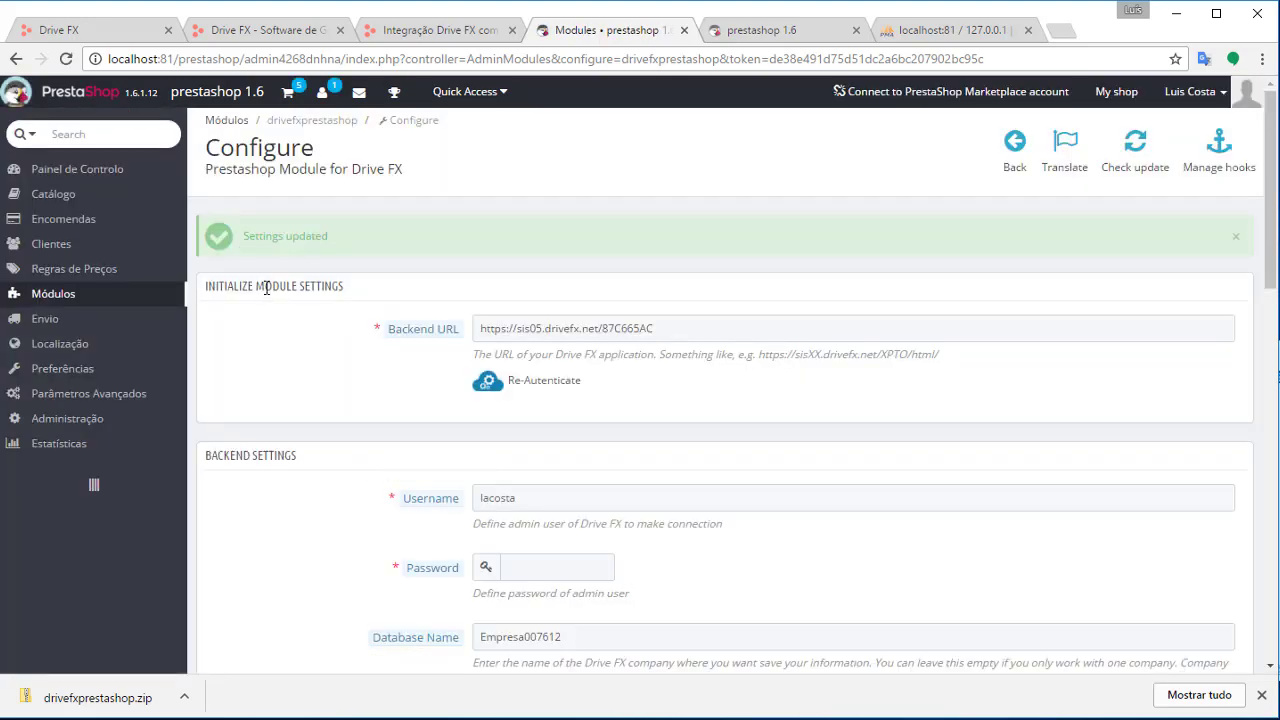
pyautogui.scroll(-15, 355, 288)
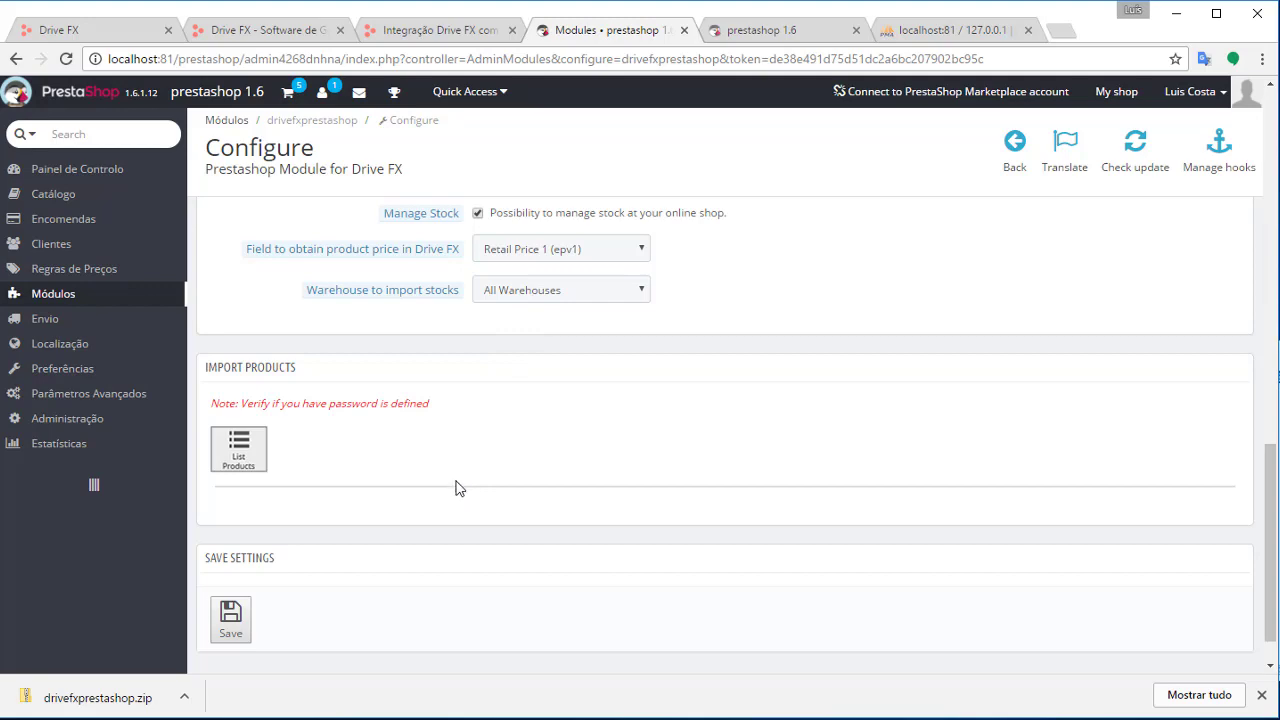
pyautogui.scroll(10, 786, 477)
# Enter the Drive FX admin password and list the Drive FX products available for import
pyautogui.click(549, 468)
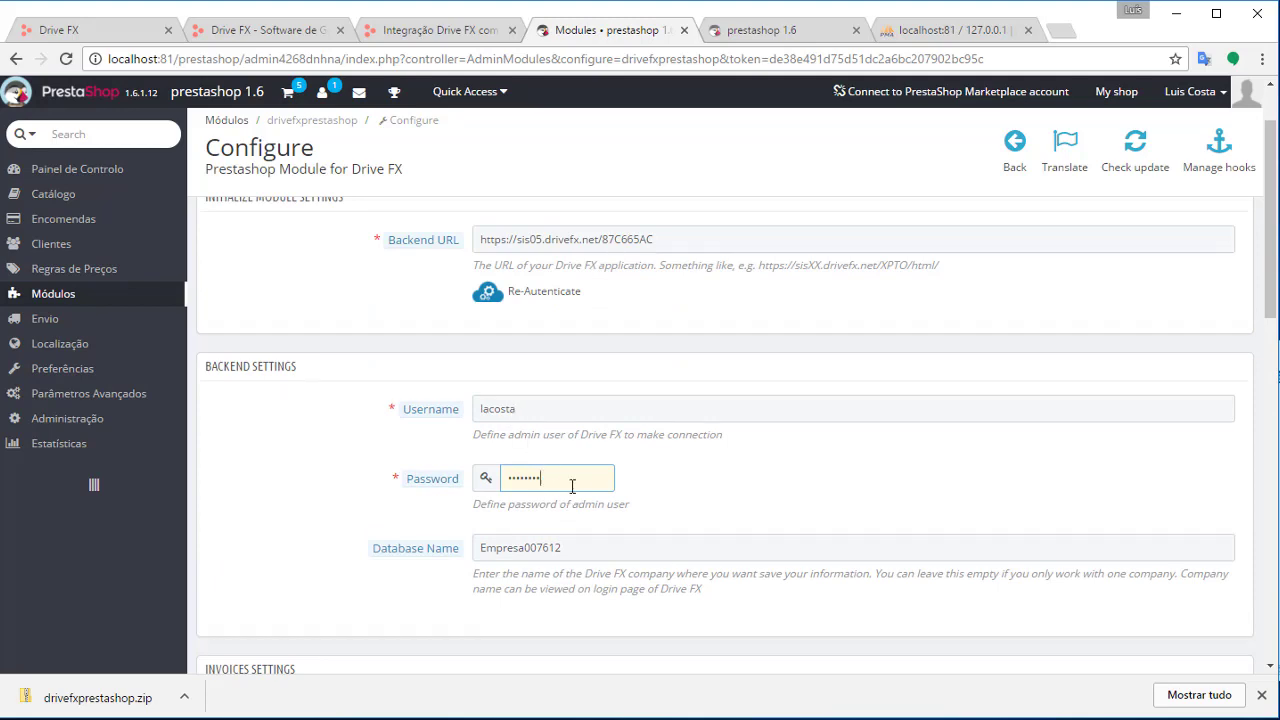
pyautogui.doubleClick(572, 486)
pyautogui.click(490, 413)
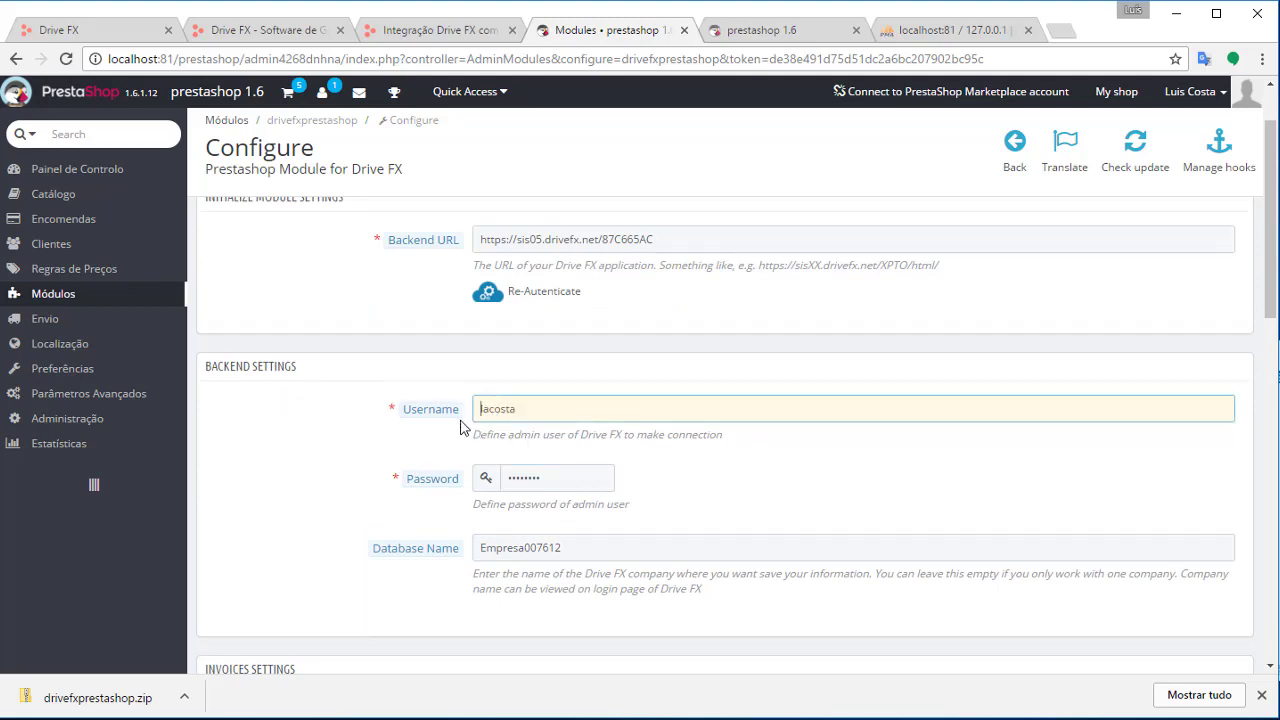
pyautogui.scroll(-7, 260, 457)
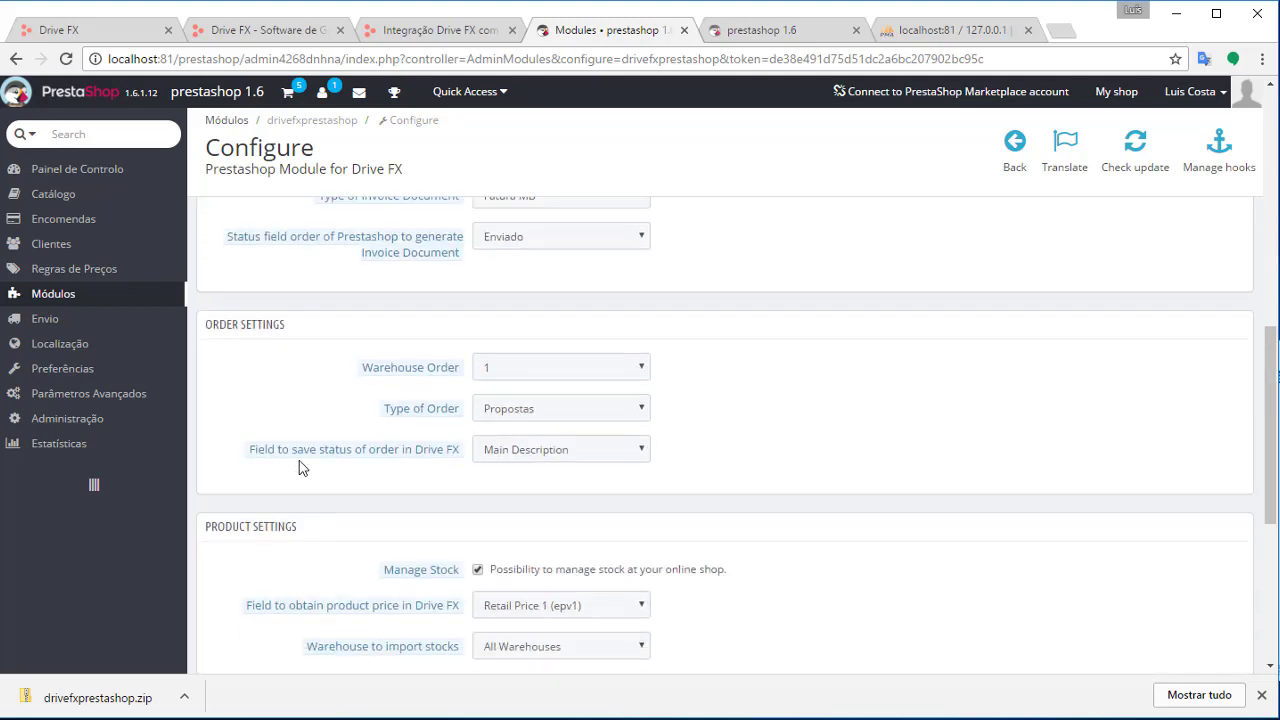
pyautogui.scroll(-4, 316, 509)
pyautogui.click(246, 410)
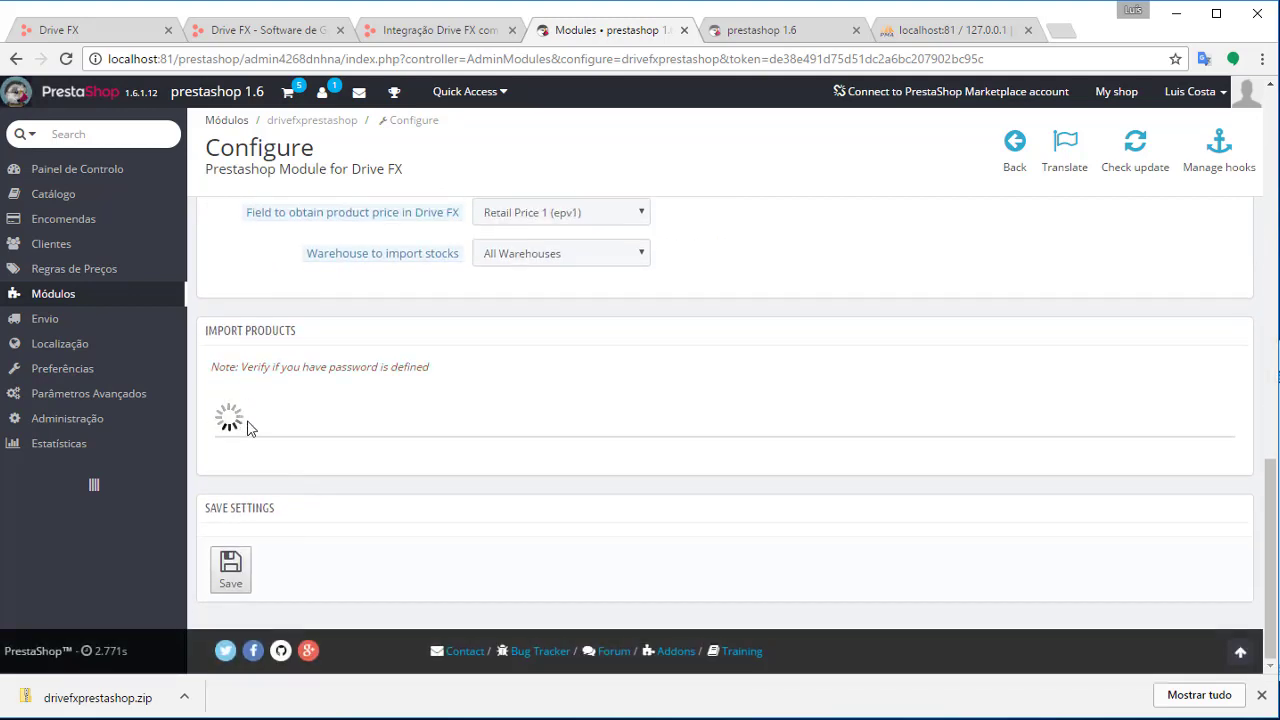
pyautogui.scroll(-3, 696, 450)
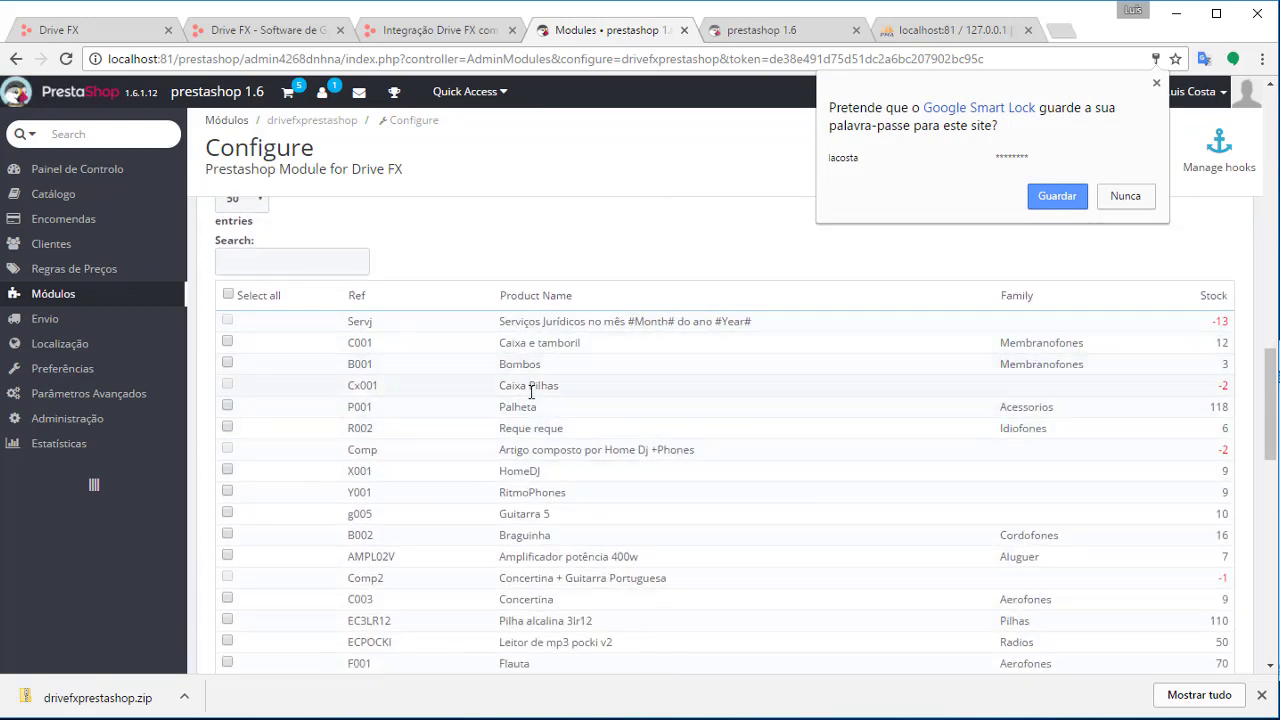
# Tick products C001 and B001, choose PT Standard Rate (23%) tax, and import them
pyautogui.click(227, 364)
pyautogui.click(227, 342)
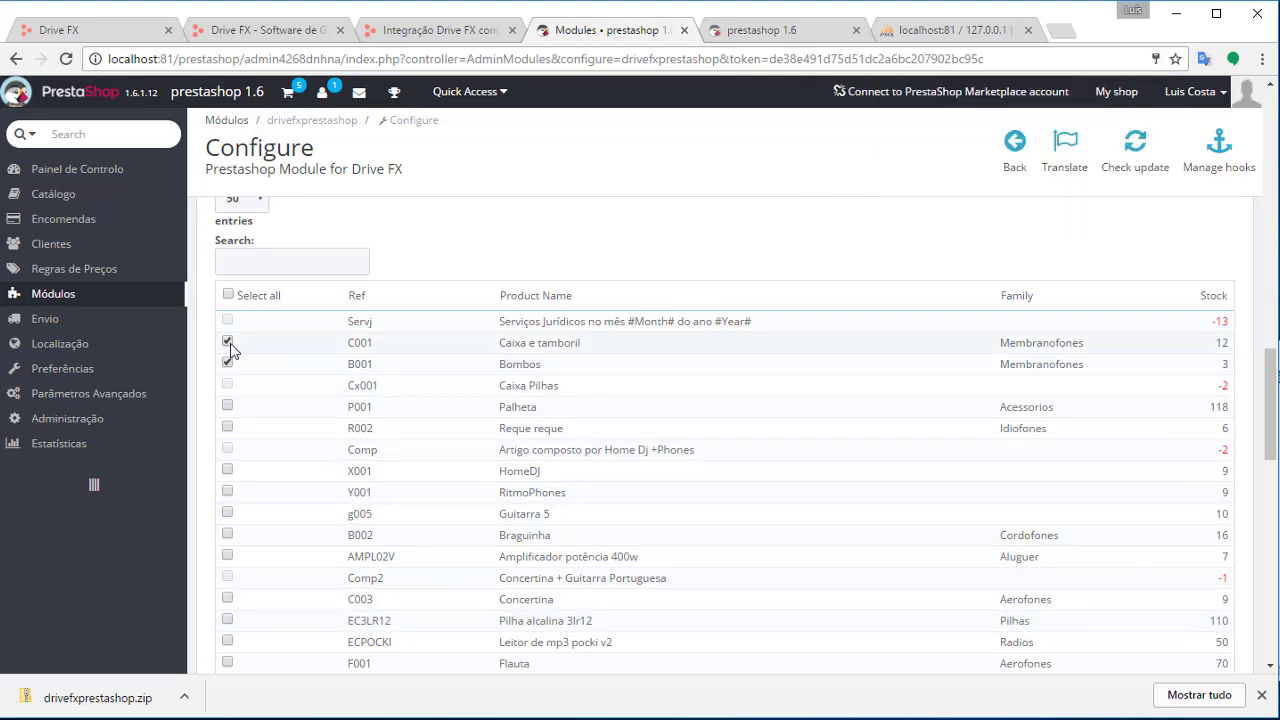
pyautogui.scroll(-10, 271, 434)
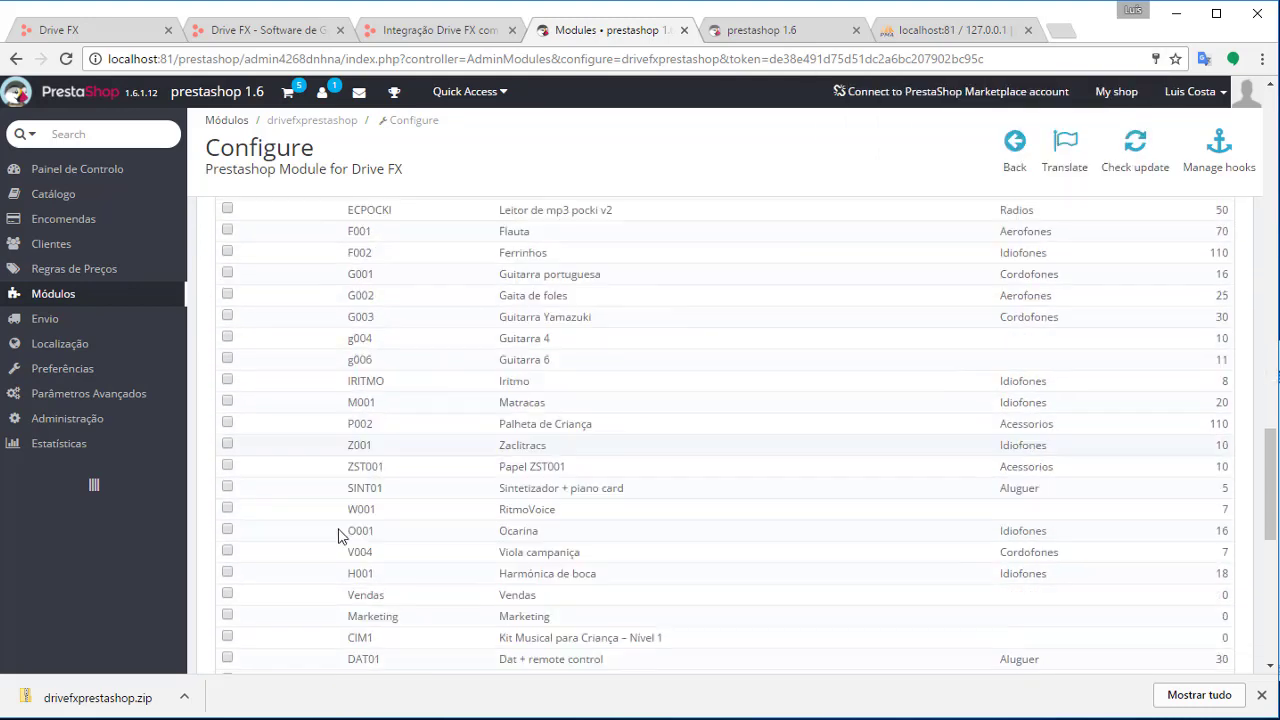
pyautogui.click(277, 455)
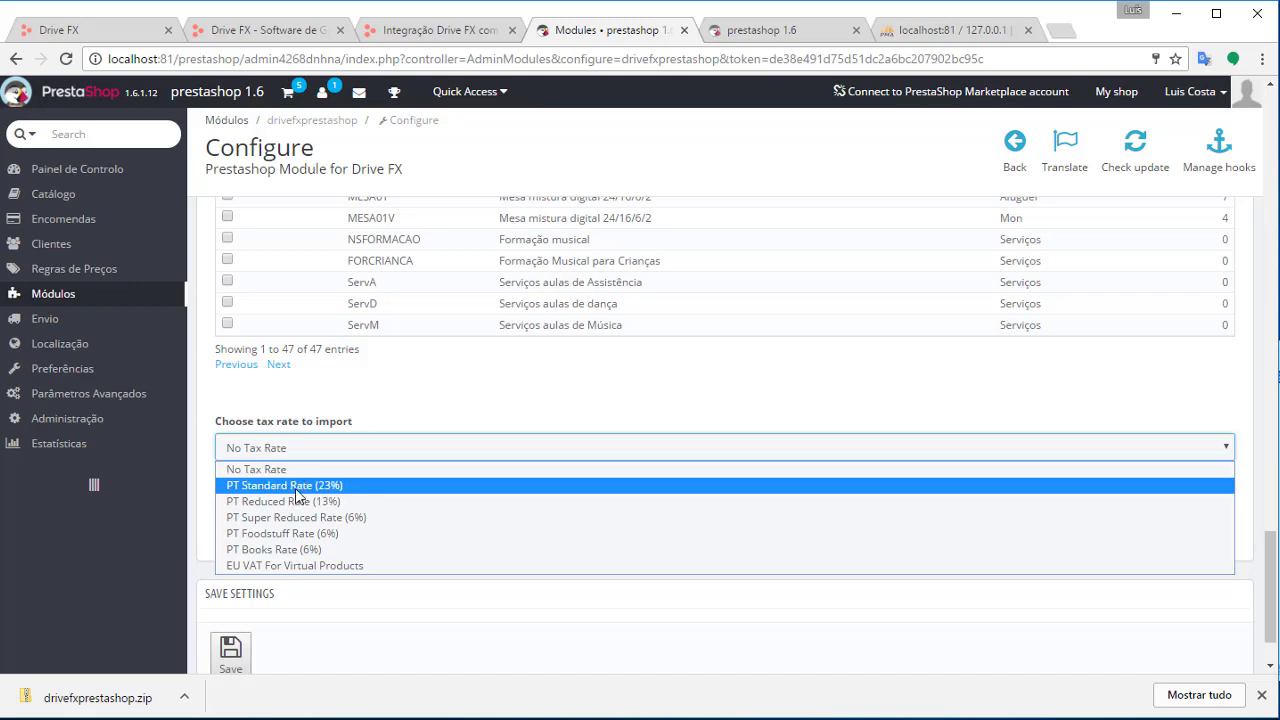
pyautogui.click(290, 486)
pyautogui.click(257, 517)
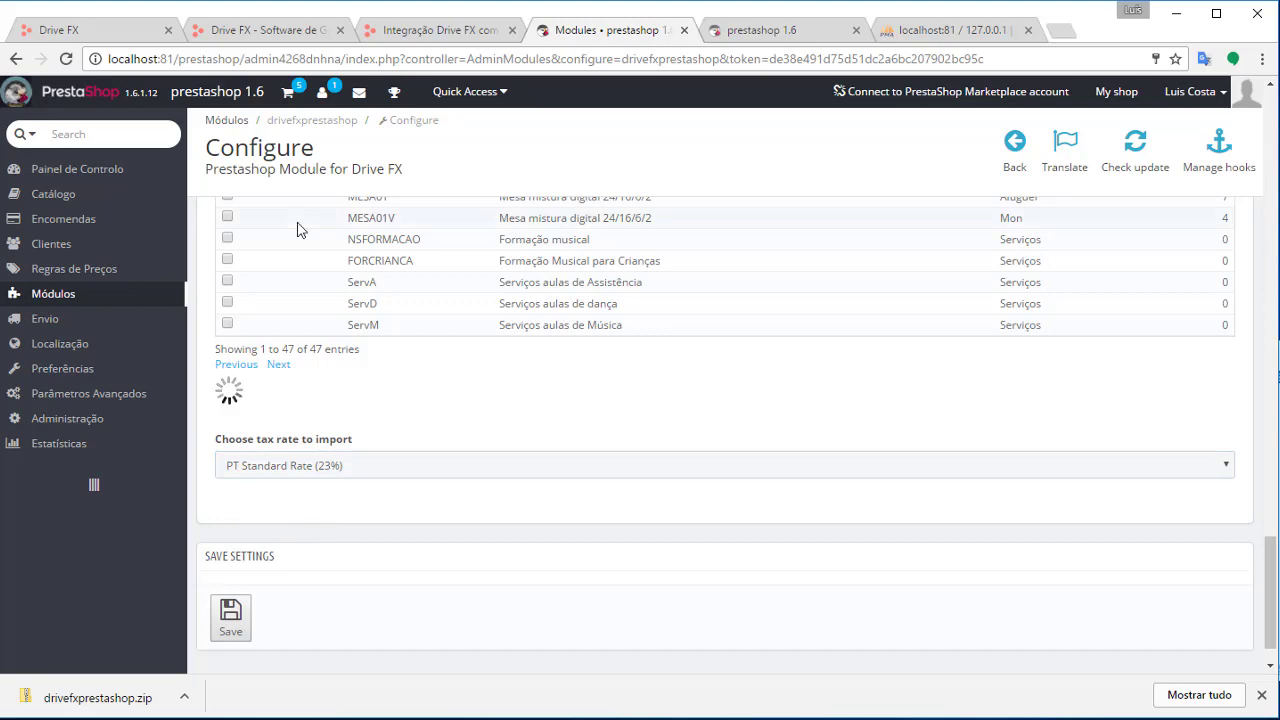
pyautogui.scroll(12, 527, 531)
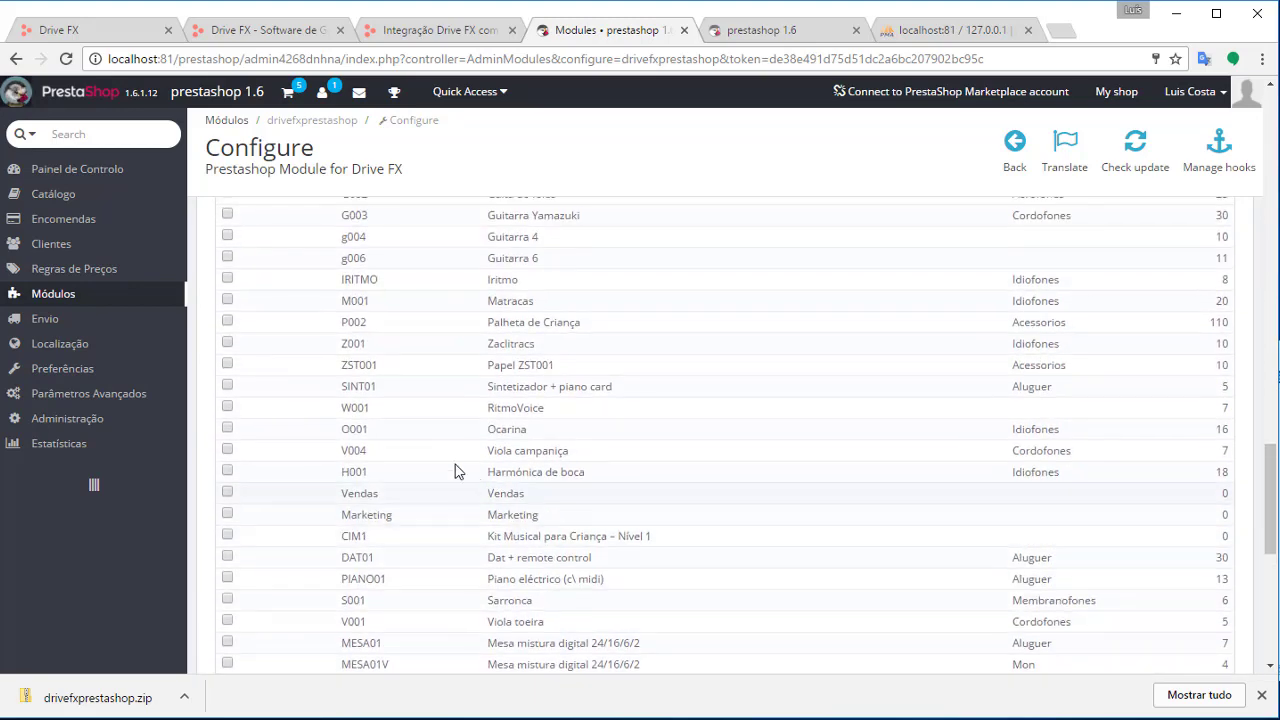
pyautogui.click(228, 521)
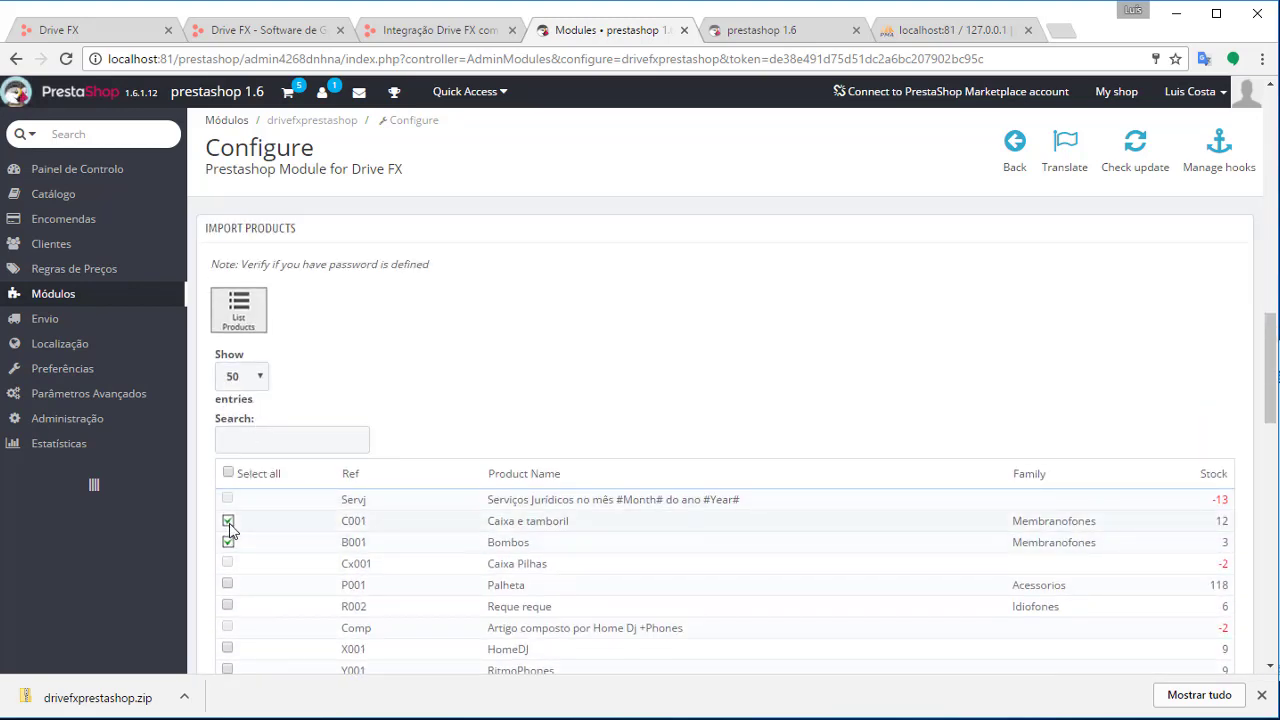
pyautogui.scroll(-3, 504, 485)
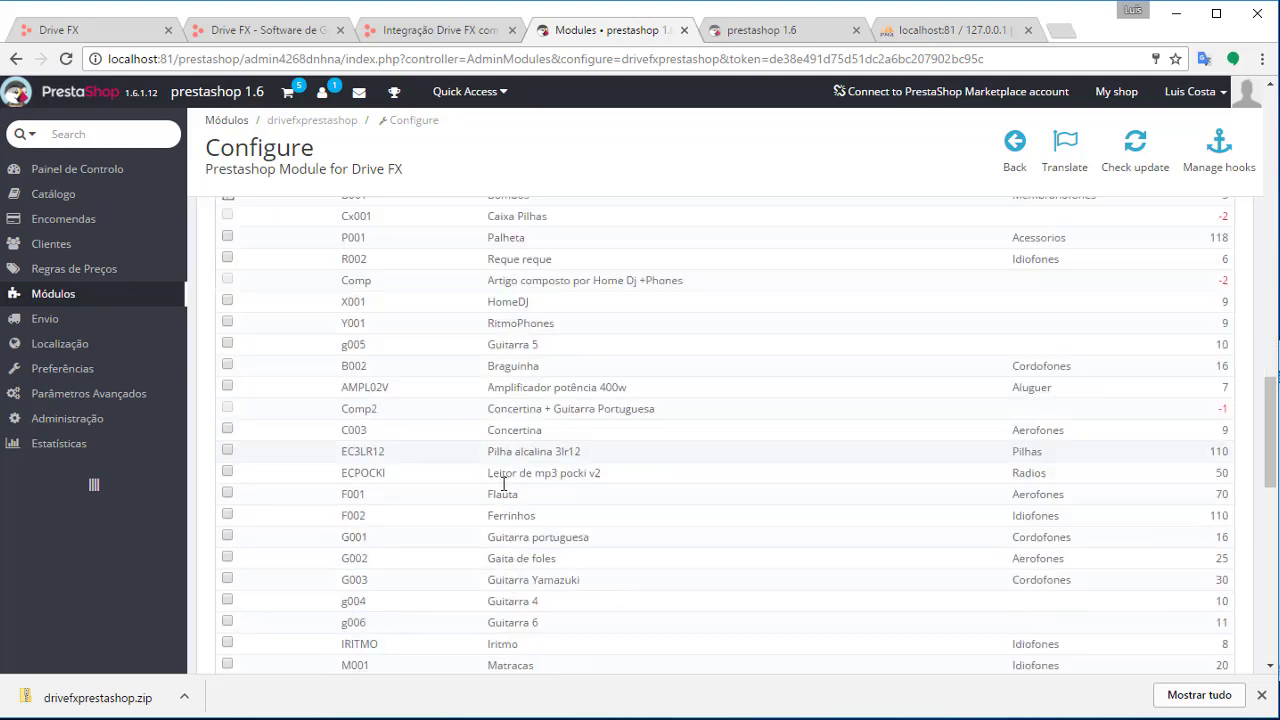
pyautogui.scroll(-8, 503, 484)
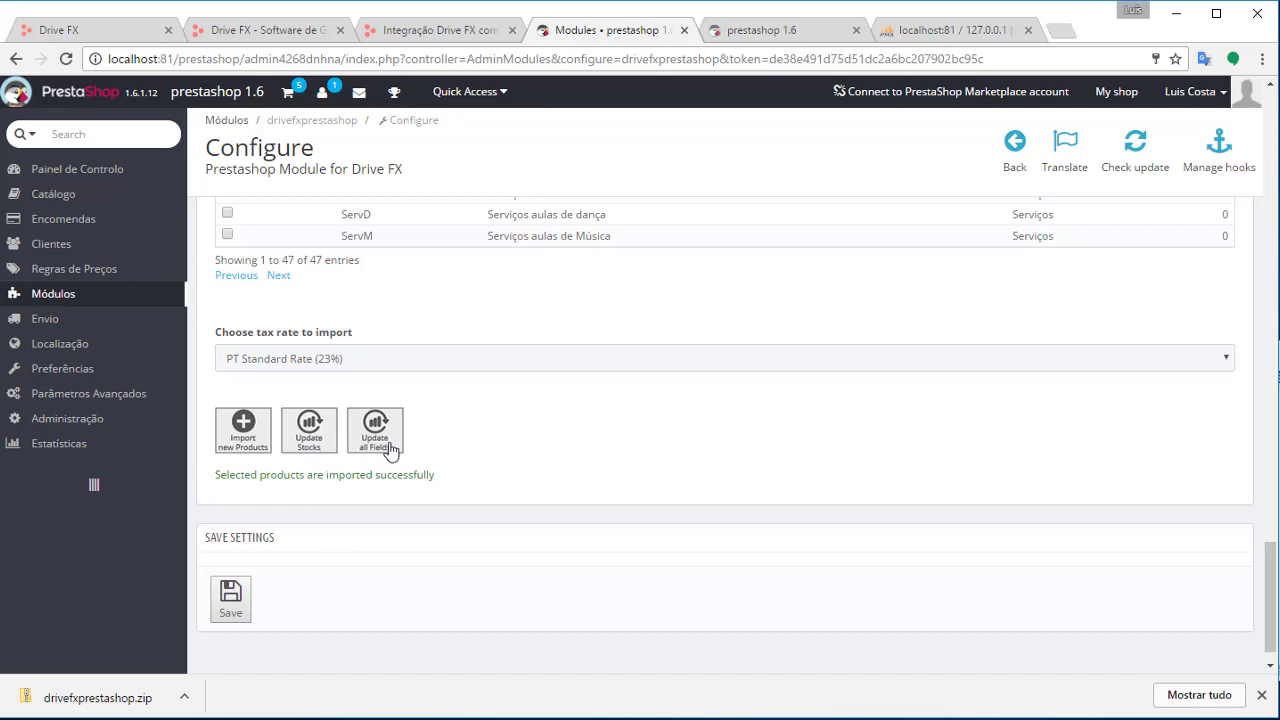
pyautogui.scroll(5, 551, 468)
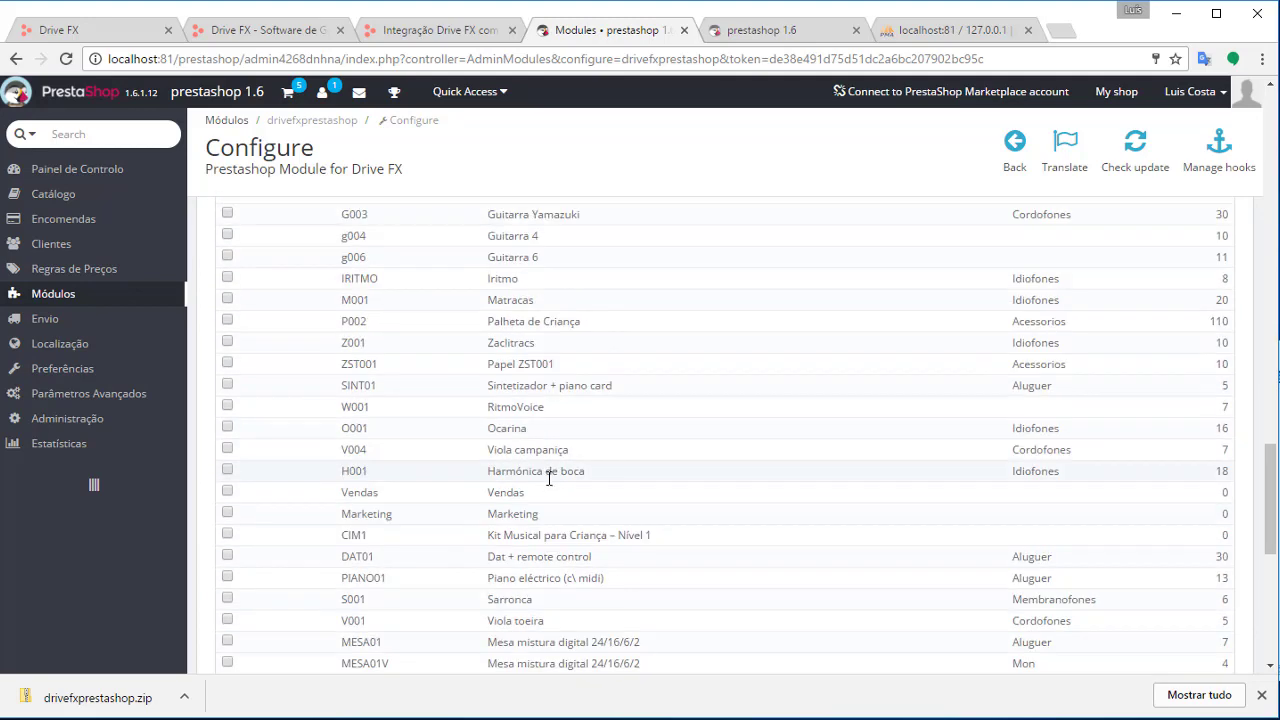
pyautogui.scroll(10, 1123, 423)
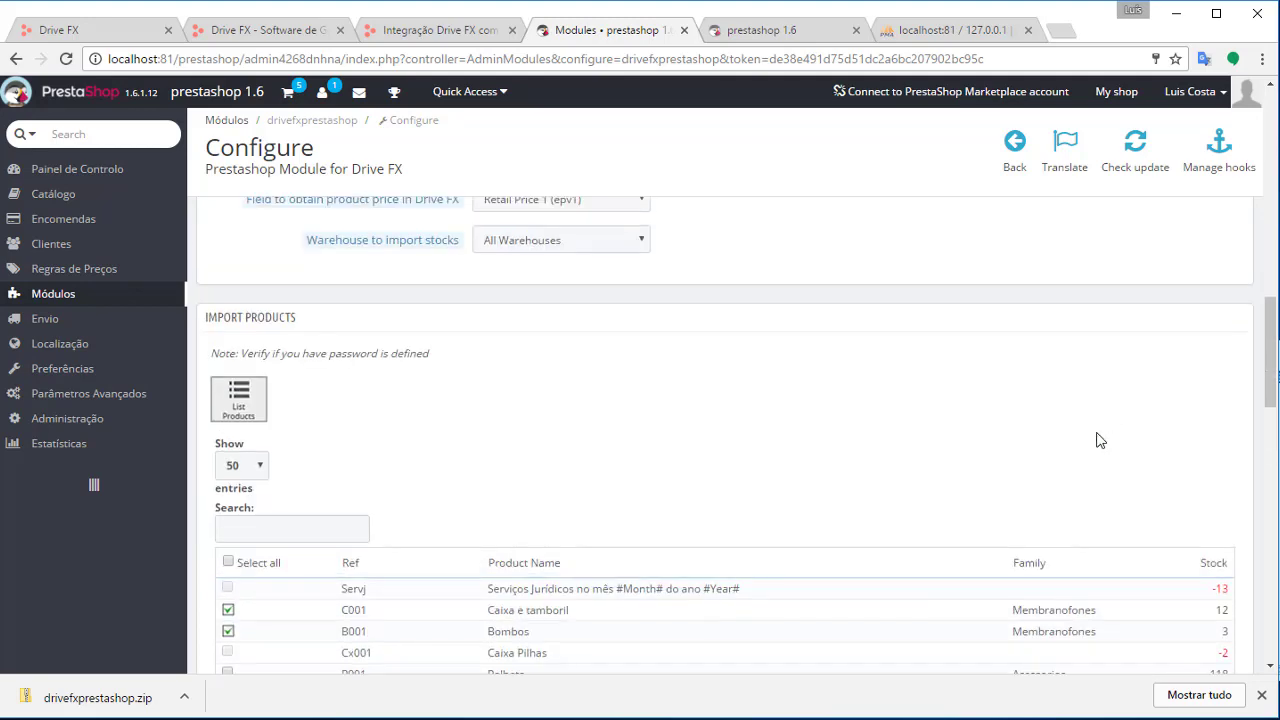
pyautogui.scroll(-15, 1154, 551)
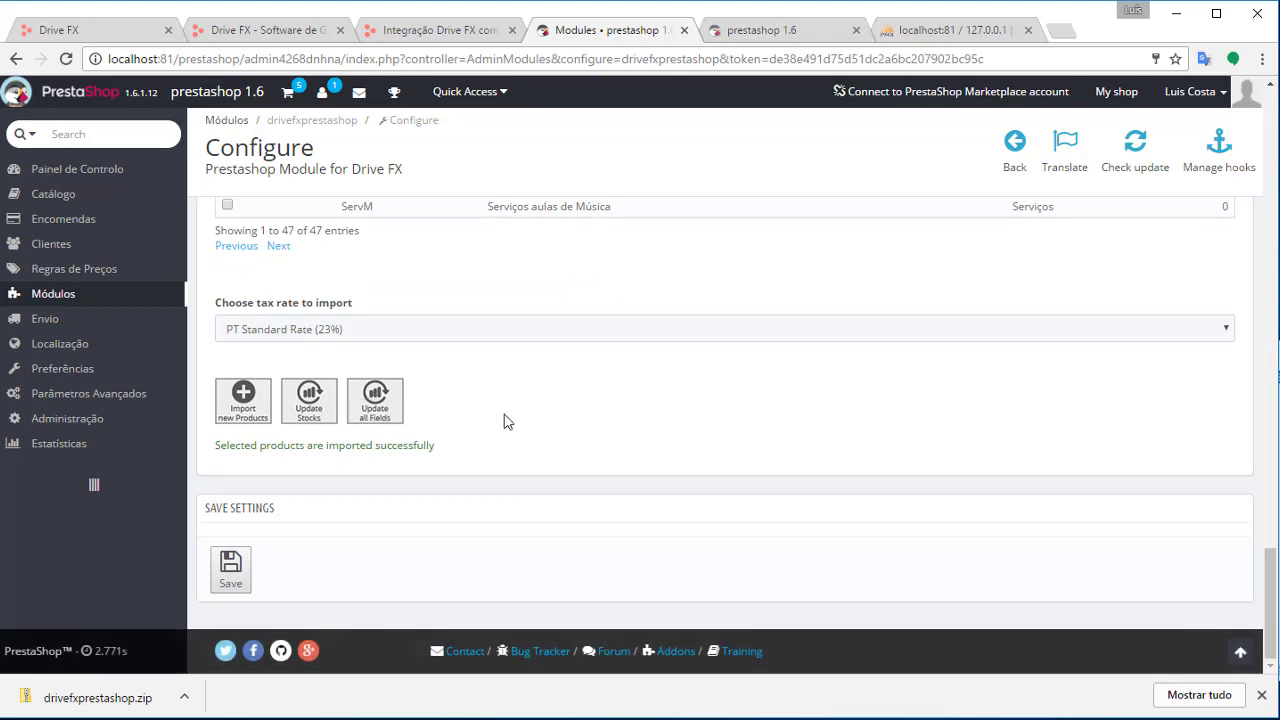
pyautogui.scroll(4, 397, 529)
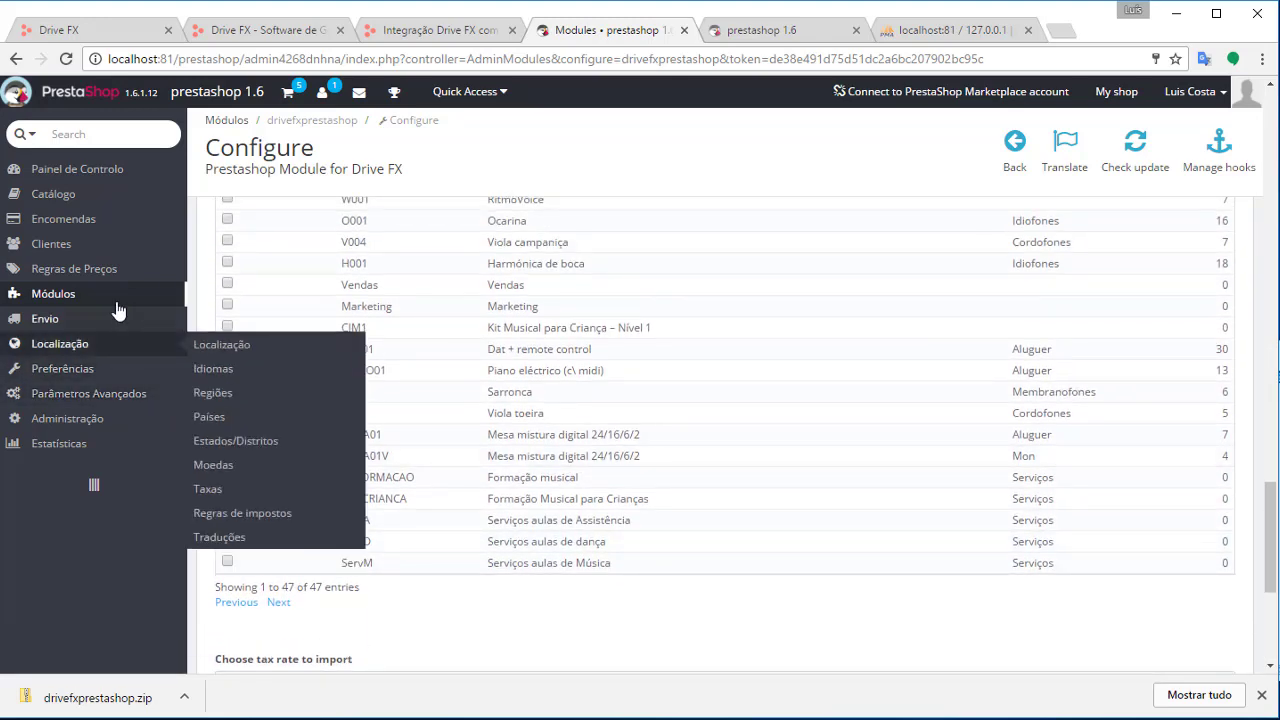
# Open Catálogo > Produtos and edit the imported Bombos (B001) product
pyautogui.moveTo(67, 243)
pyautogui.moveTo(65, 218)
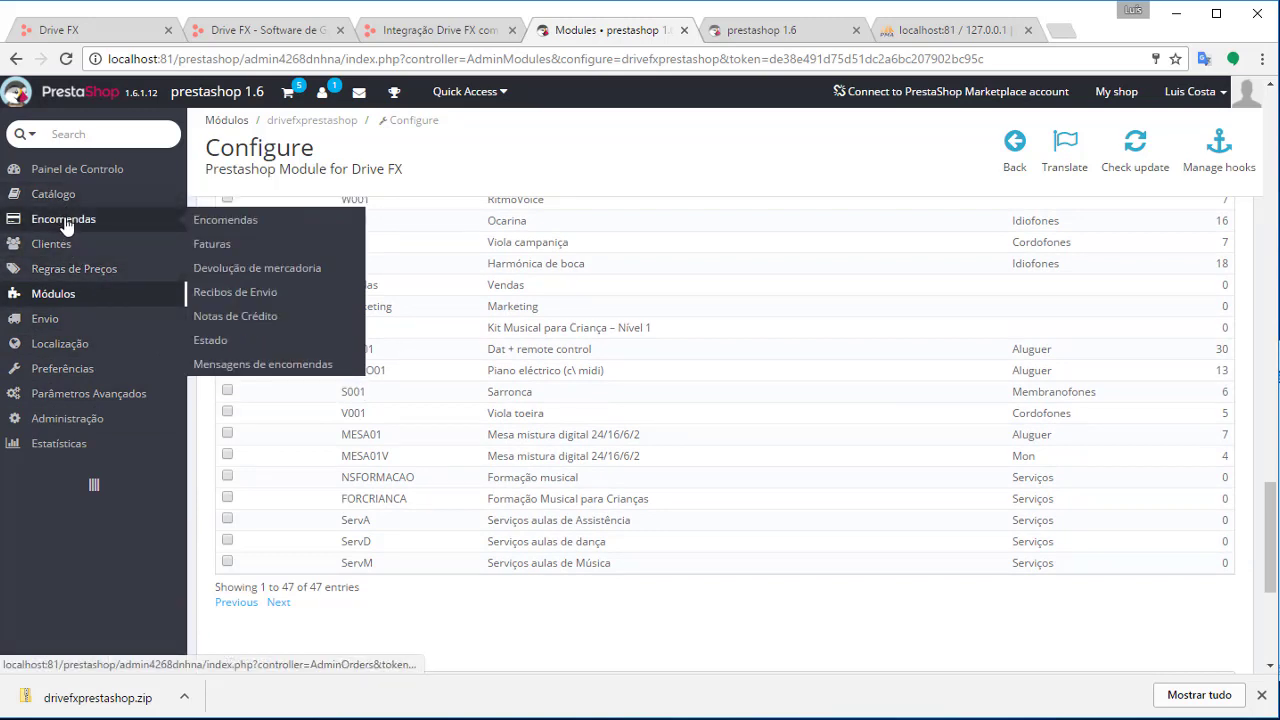
pyautogui.moveTo(68, 196)
pyautogui.click(216, 200)
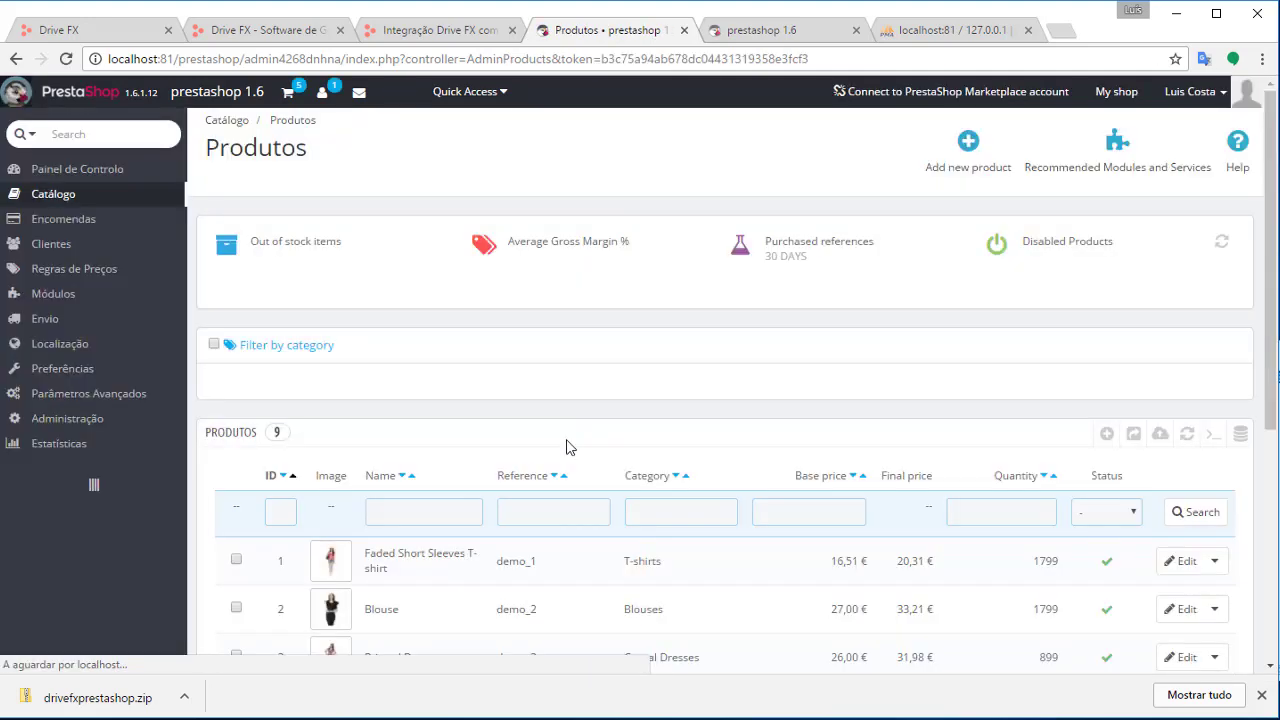
pyautogui.scroll(-5, 540, 445)
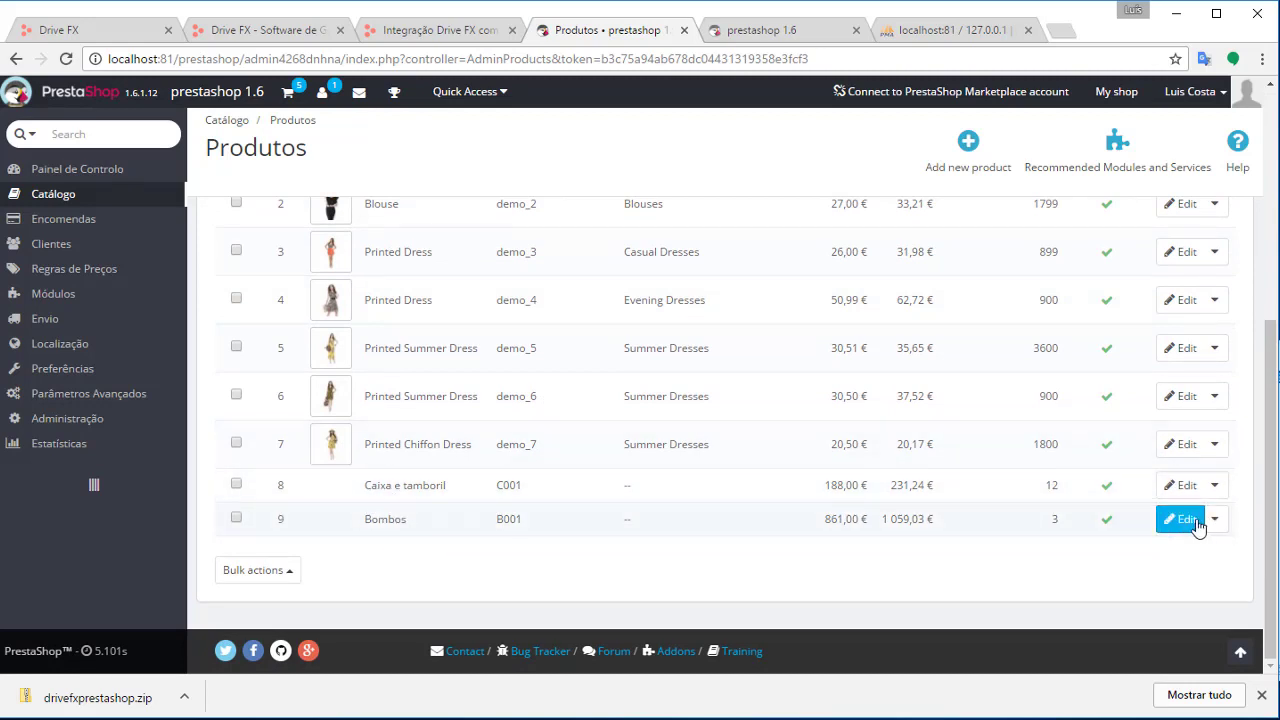
pyautogui.click(392, 537)
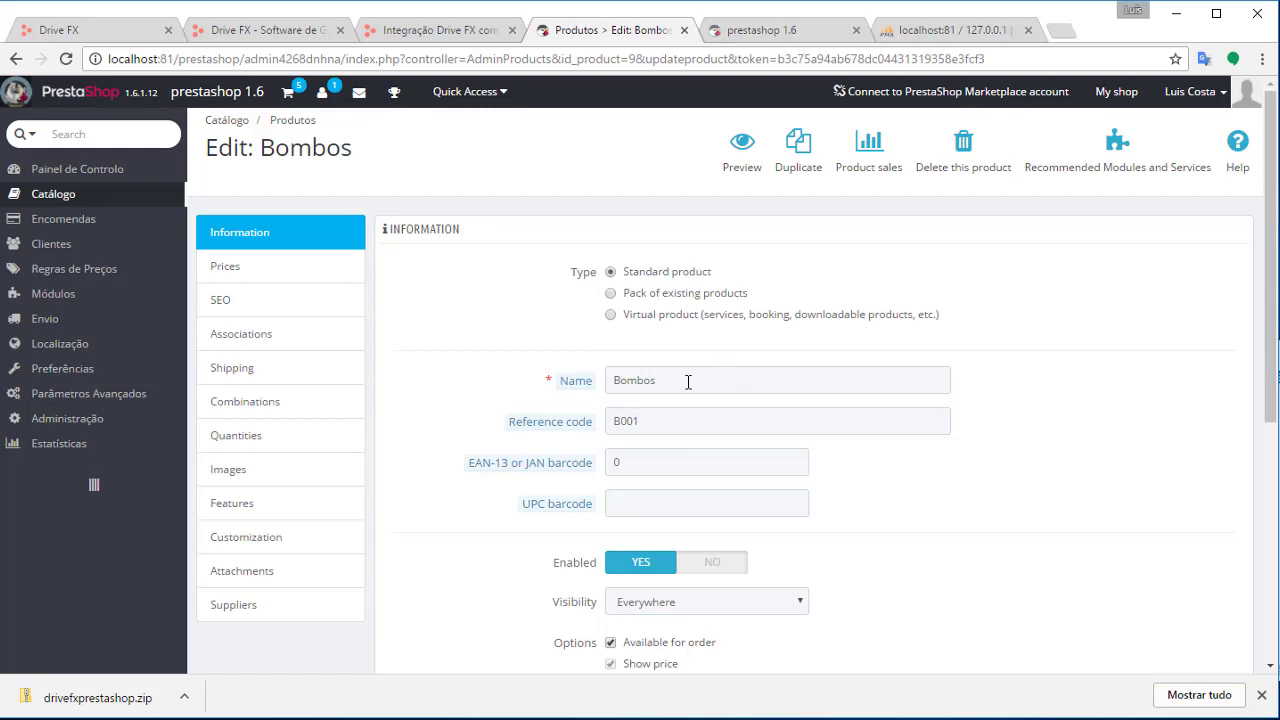
# Check the Bombos product name and its B001 reference code in the editor
pyautogui.moveTo(687, 381); pyautogui.dragTo(588, 388)
pyautogui.click(763, 393)
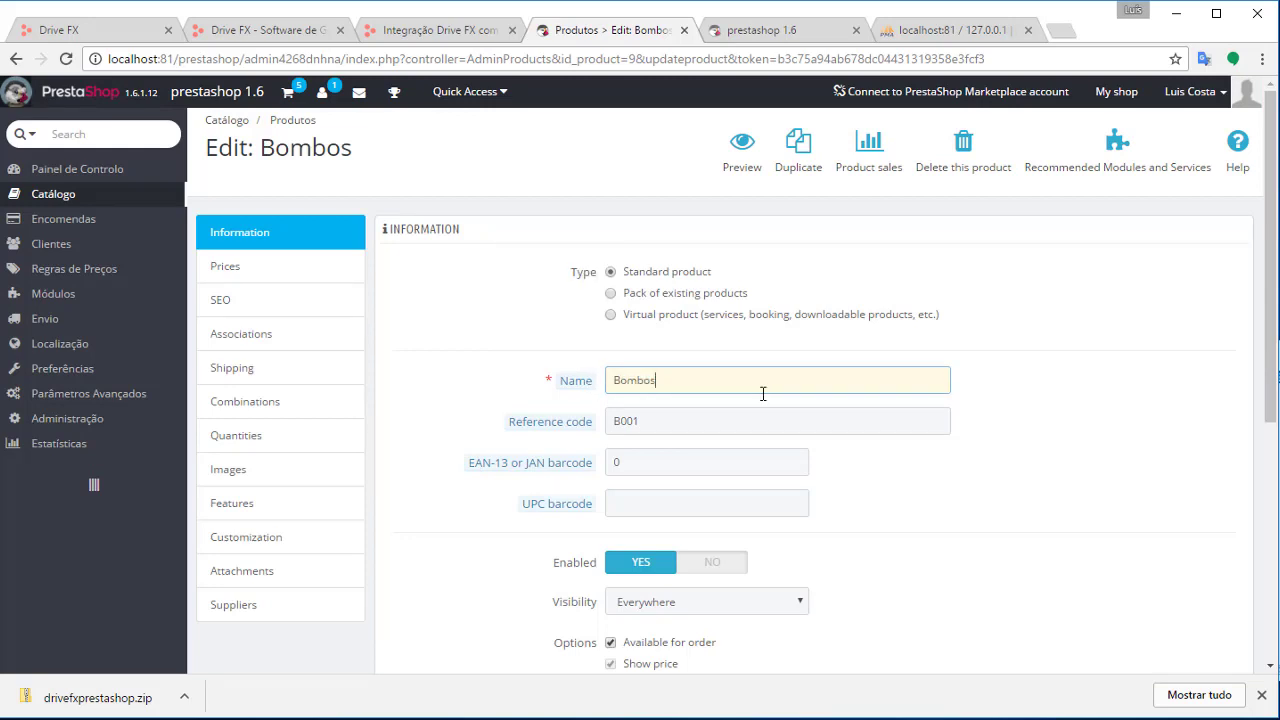
pyautogui.click(657, 422)
pyautogui.doubleClick(657, 422)
pyautogui.scroll(-3, 940, 503)
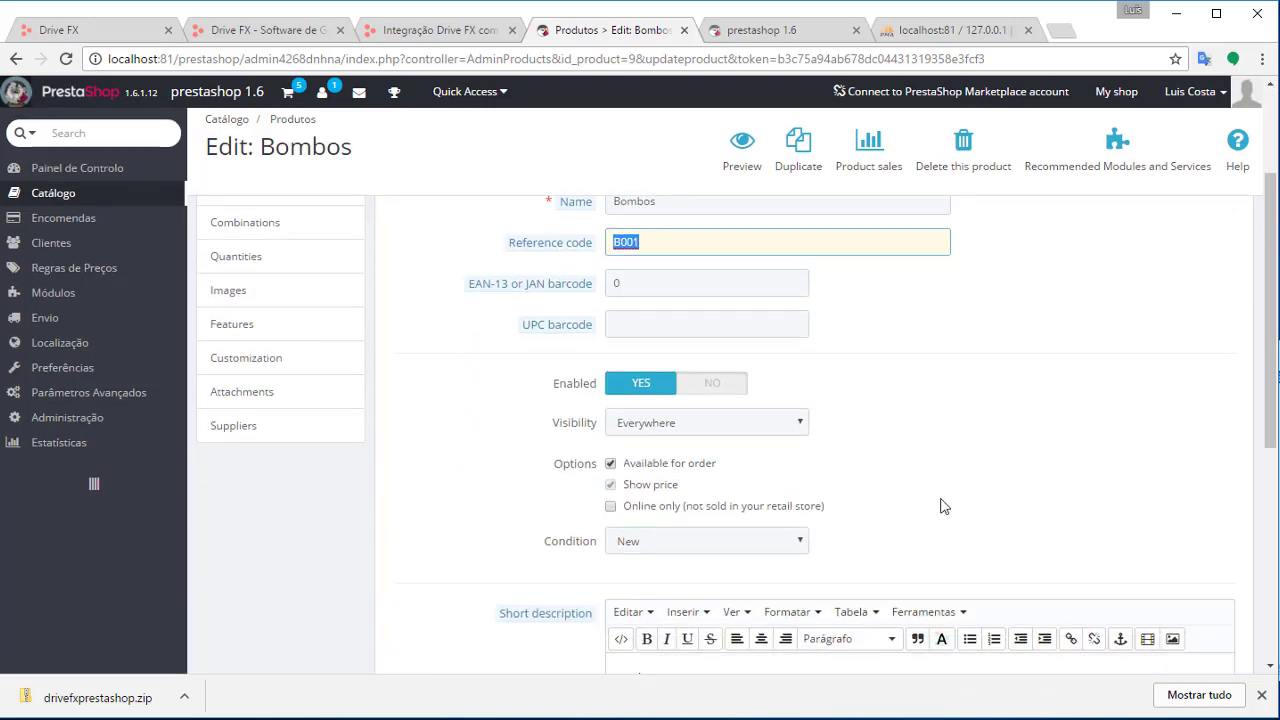
pyautogui.scroll(-1, 940, 503)
pyautogui.scroll(-2, 497, 500)
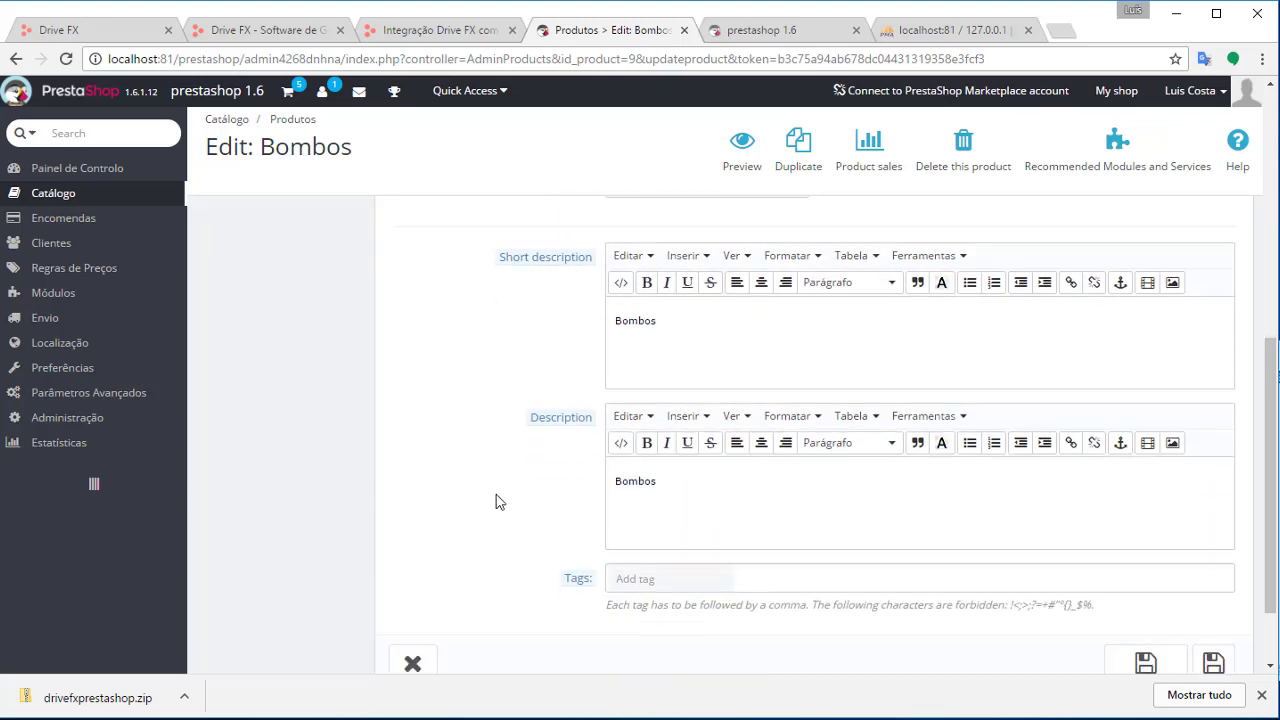
pyautogui.scroll(1, 606, 466)
pyautogui.scroll(-2, 654, 532)
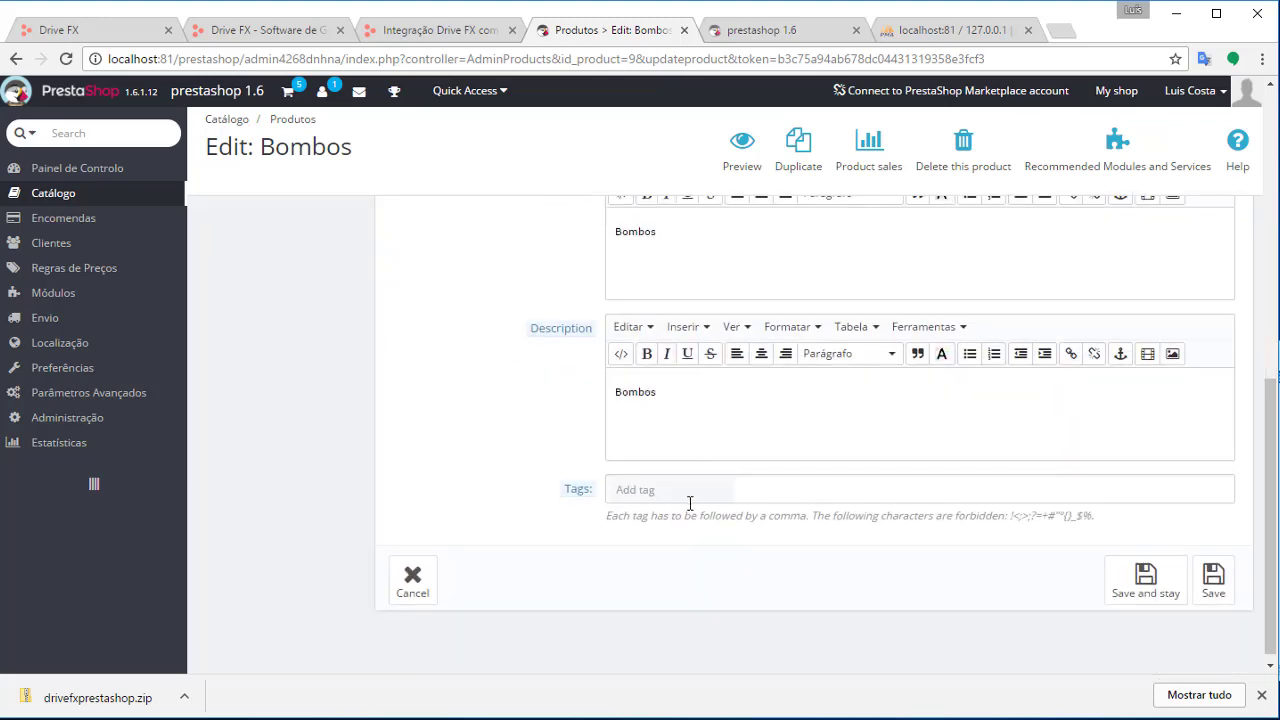
pyautogui.scroll(1, 575, 494)
pyautogui.scroll(6, 566, 494)
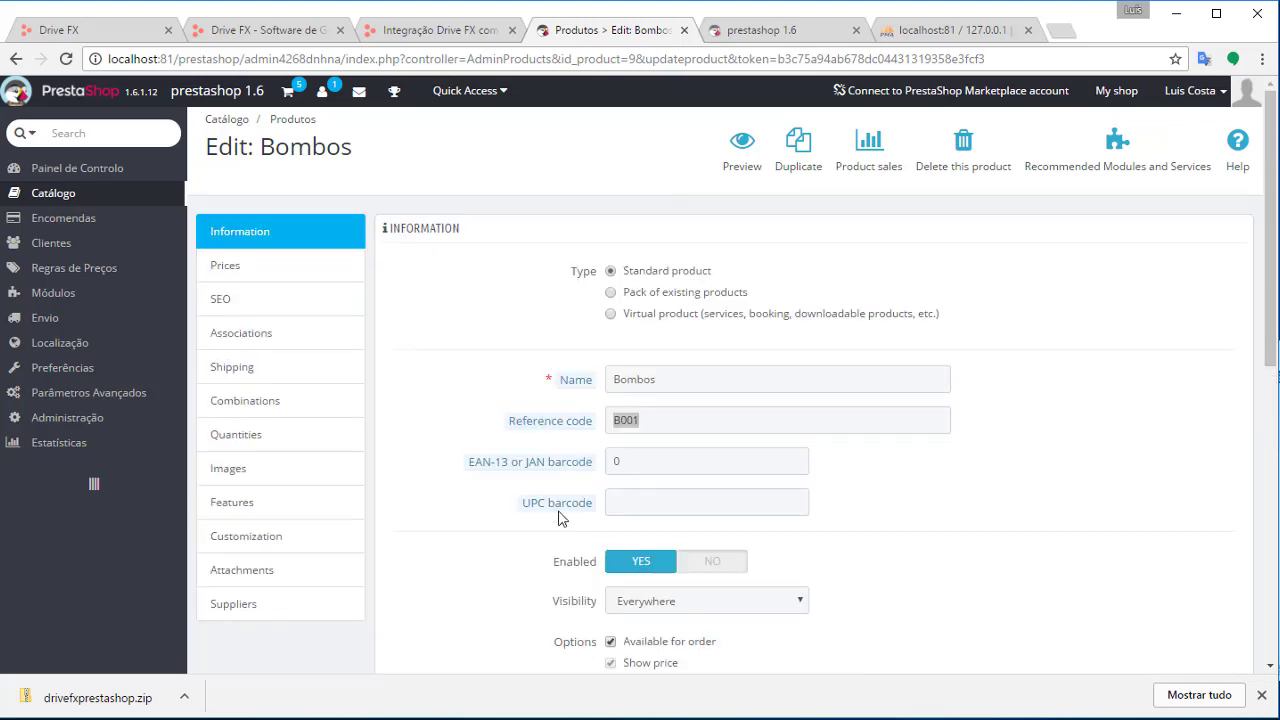
pyautogui.click(391, 391)
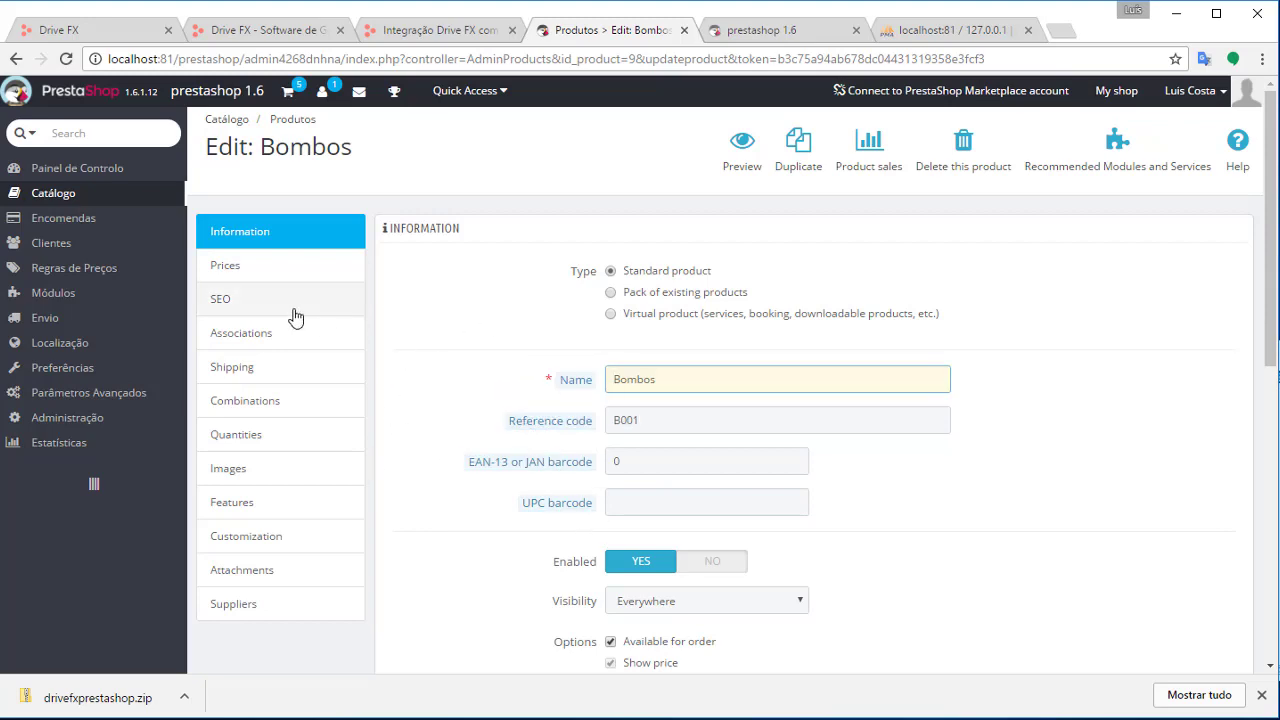
# Show the Bombos Quantities settings, with 3 units available set manually
pyautogui.click(289, 434)
pyautogui.scroll(-2, 658, 412)
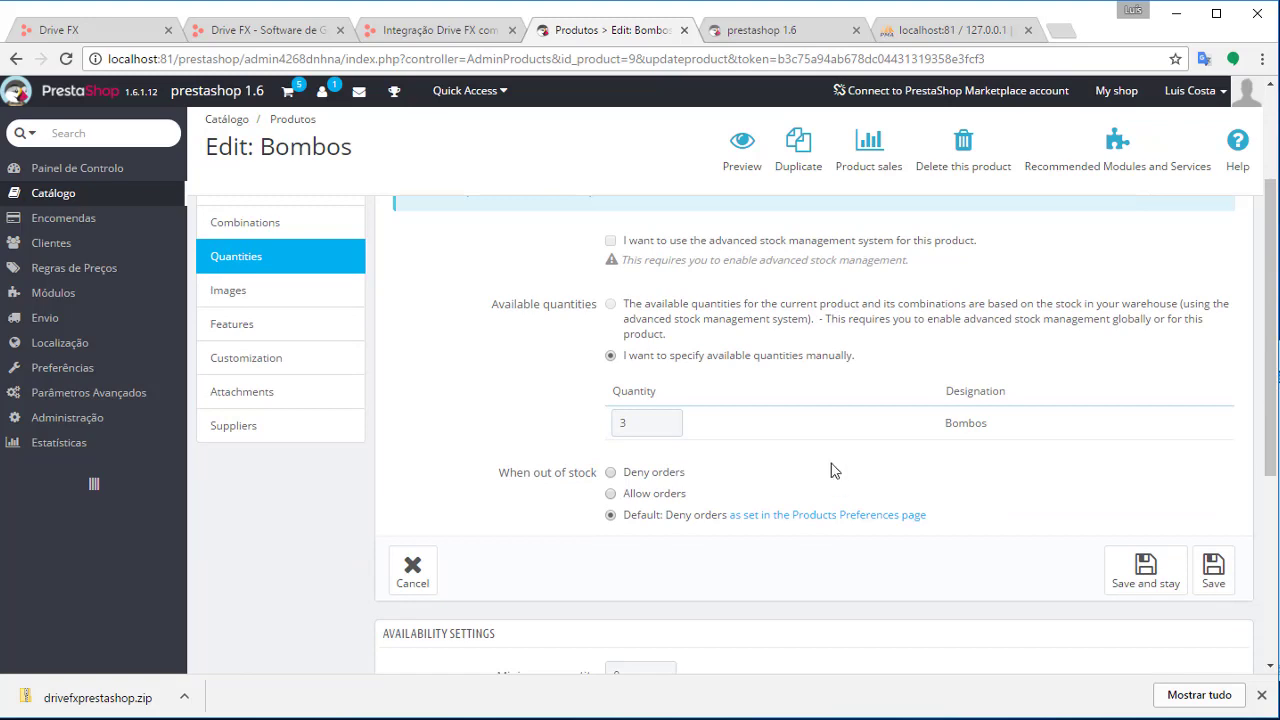
pyautogui.scroll(-1, 820, 466)
pyautogui.scroll(2, 770, 380)
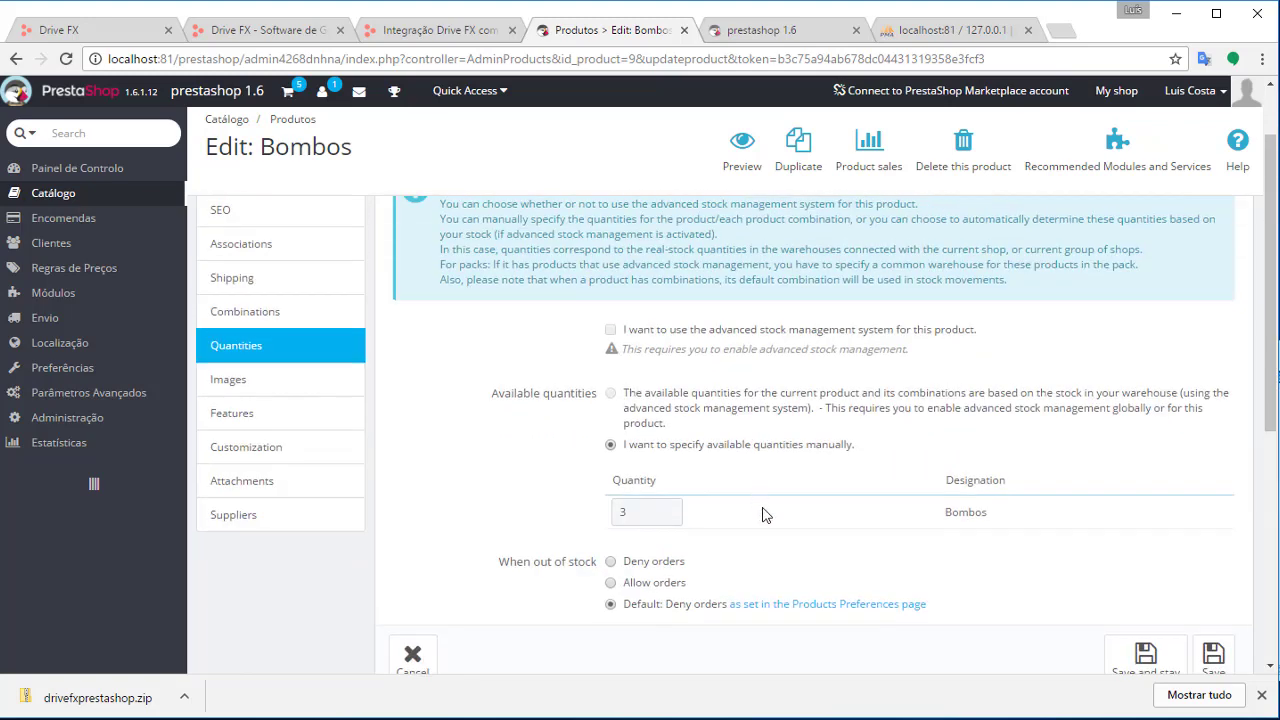
pyautogui.scroll(1, 677, 517)
pyautogui.scroll(-2, 678, 470)
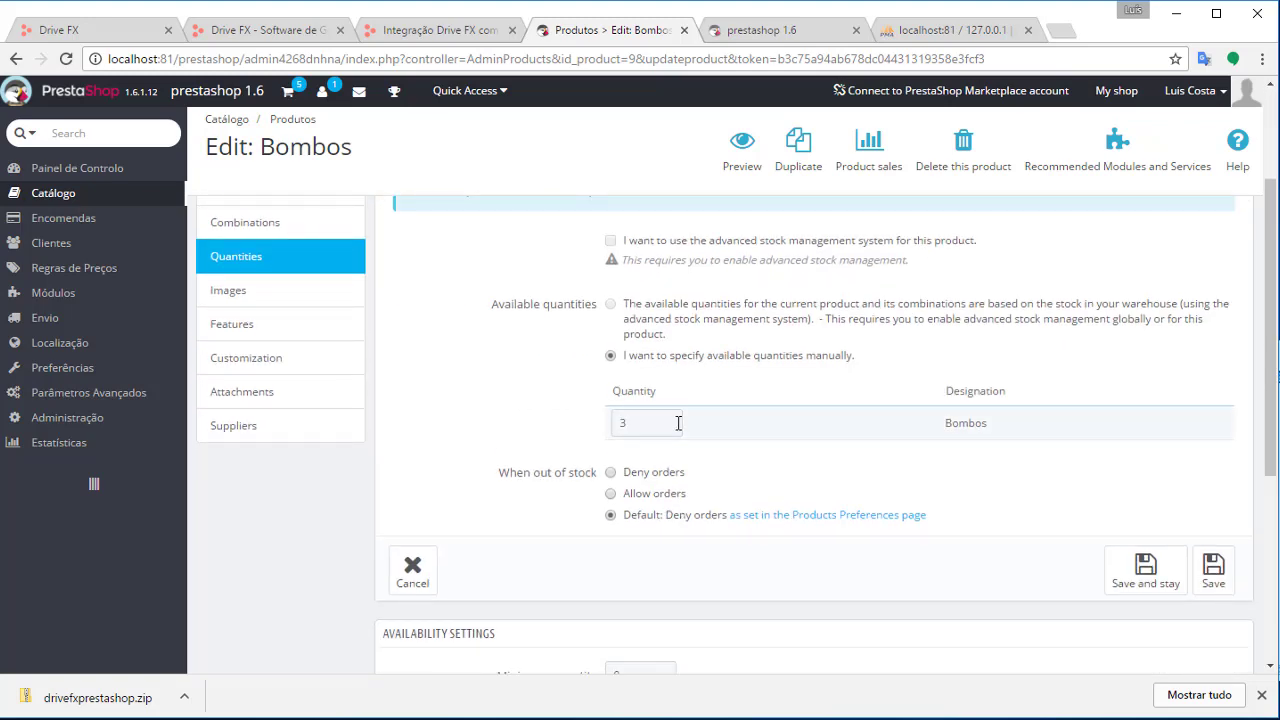
pyautogui.scroll(-2, 820, 437)
pyautogui.scroll(2, 777, 420)
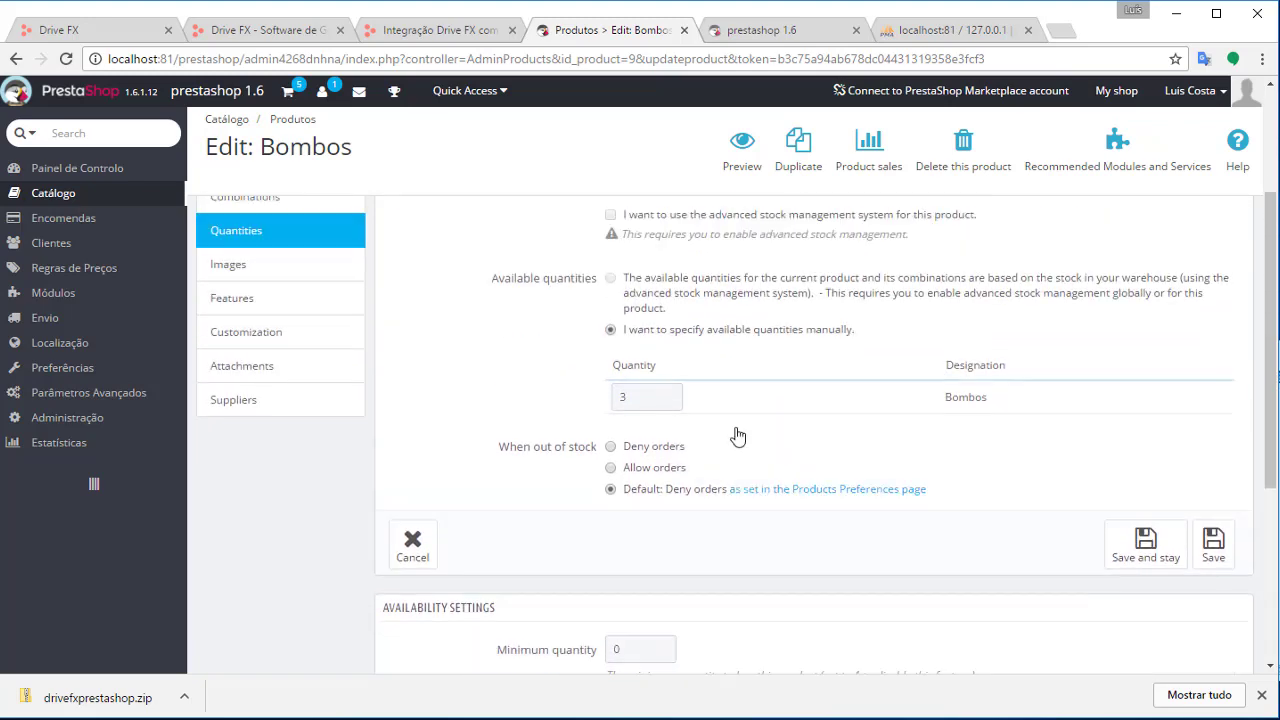
pyautogui.scroll(-4, 737, 434)
pyautogui.scroll(7, 750, 460)
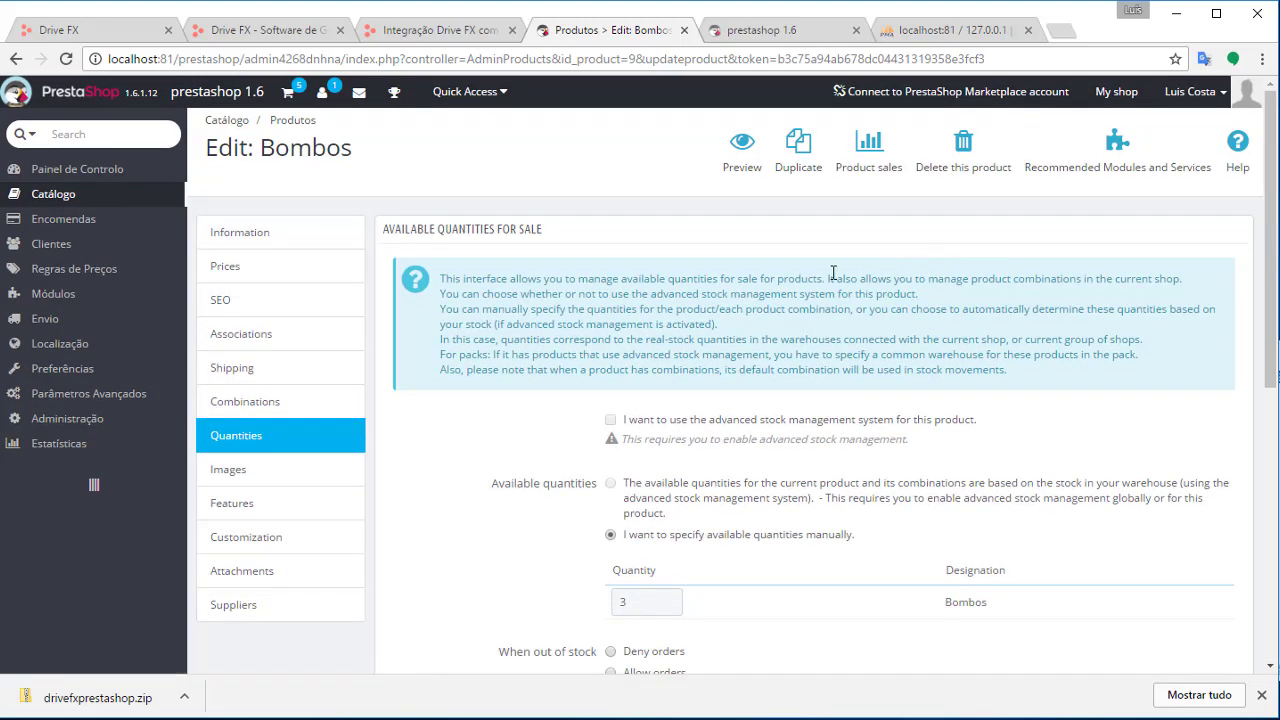
# Switch to the shop front and reload it
pyautogui.click(770, 30)
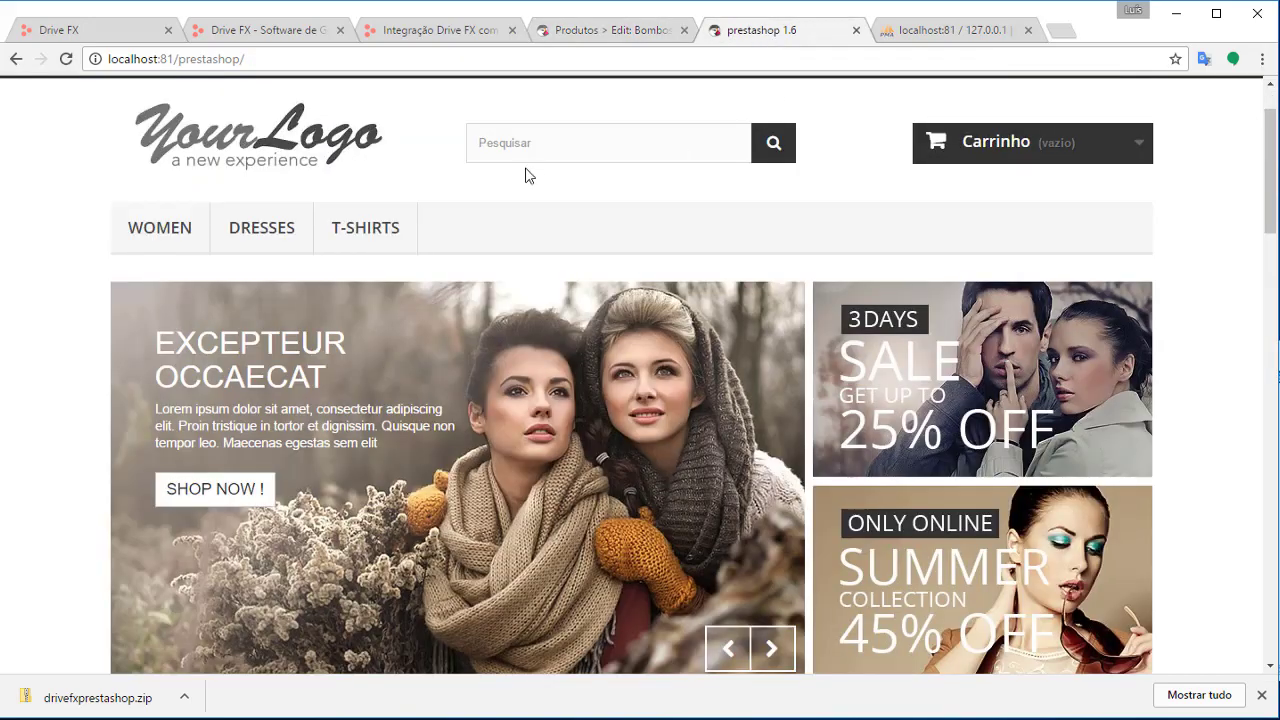
pyautogui.click(66, 60)
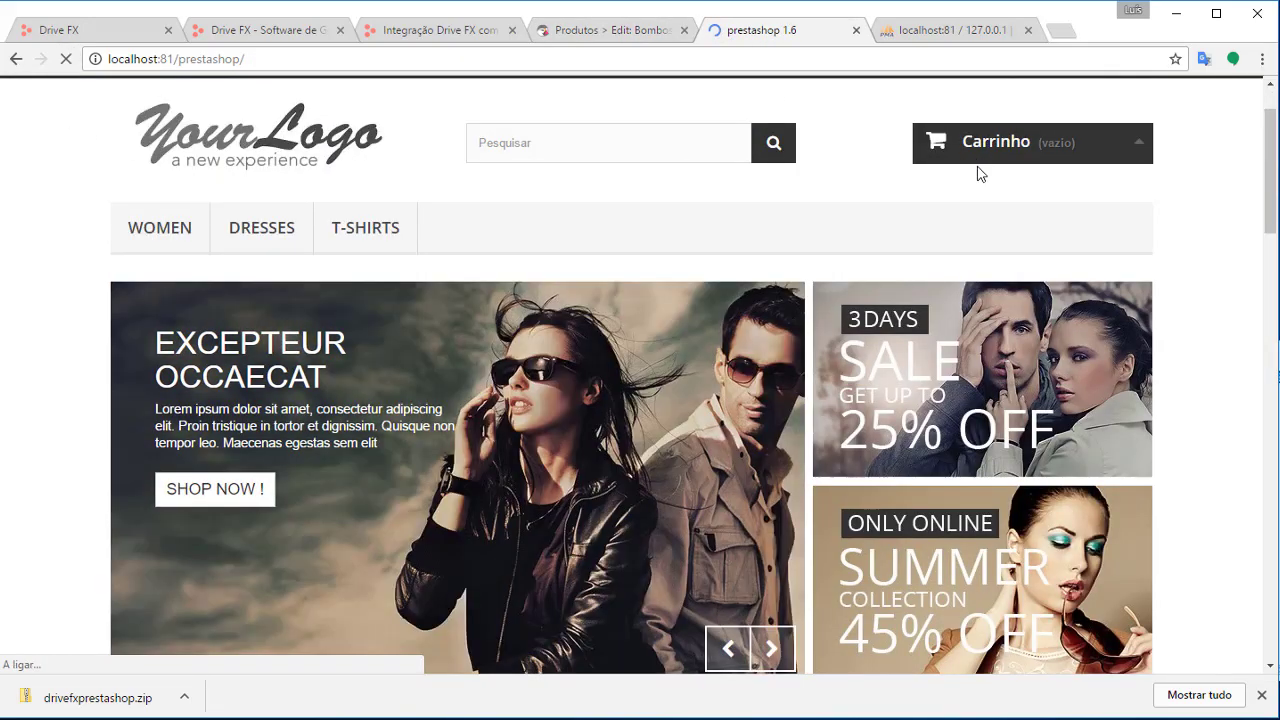
pyautogui.scroll(-5, 950, 230)
pyautogui.scroll(-7, 918, 280)
pyautogui.scroll(6, 920, 274)
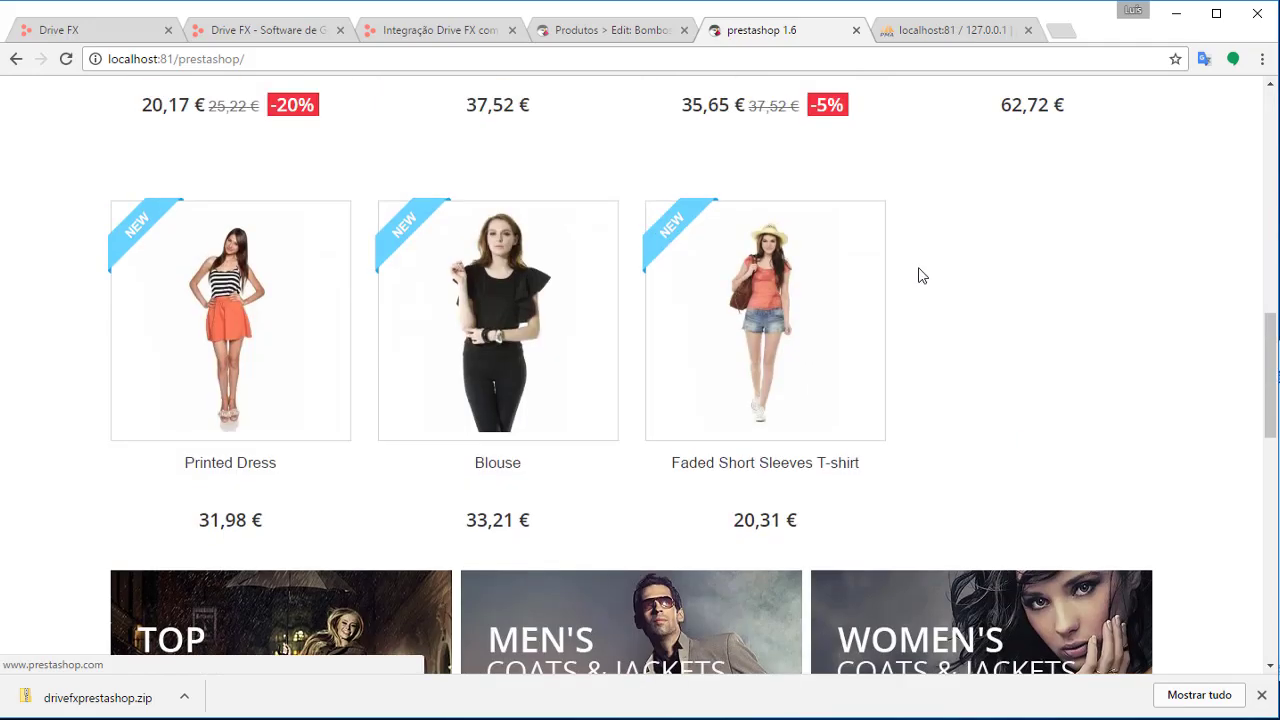
pyautogui.scroll(4, 927, 279)
pyautogui.scroll(-3, 800, 349)
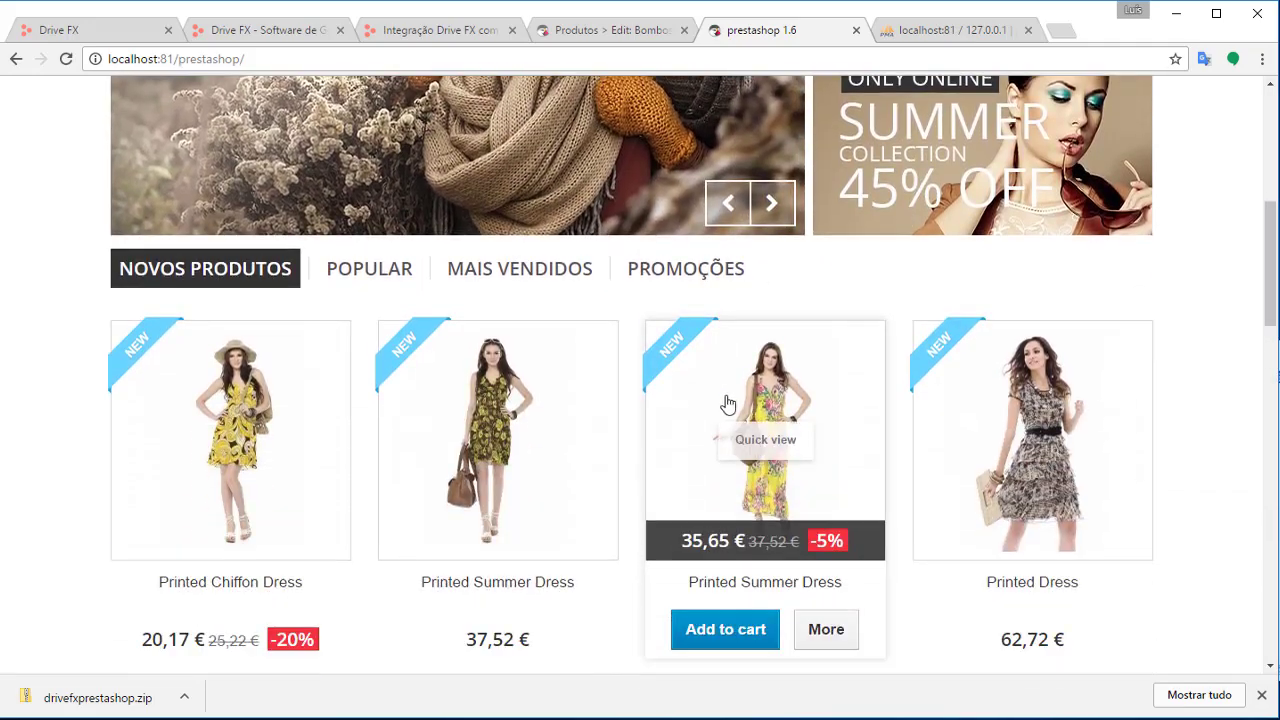
pyautogui.scroll(4, 640, 398)
pyautogui.scroll(2, 612, 397)
# Search the shop for 'b001', see no results, and return to the Bombos editor
pyautogui.click(589, 220)
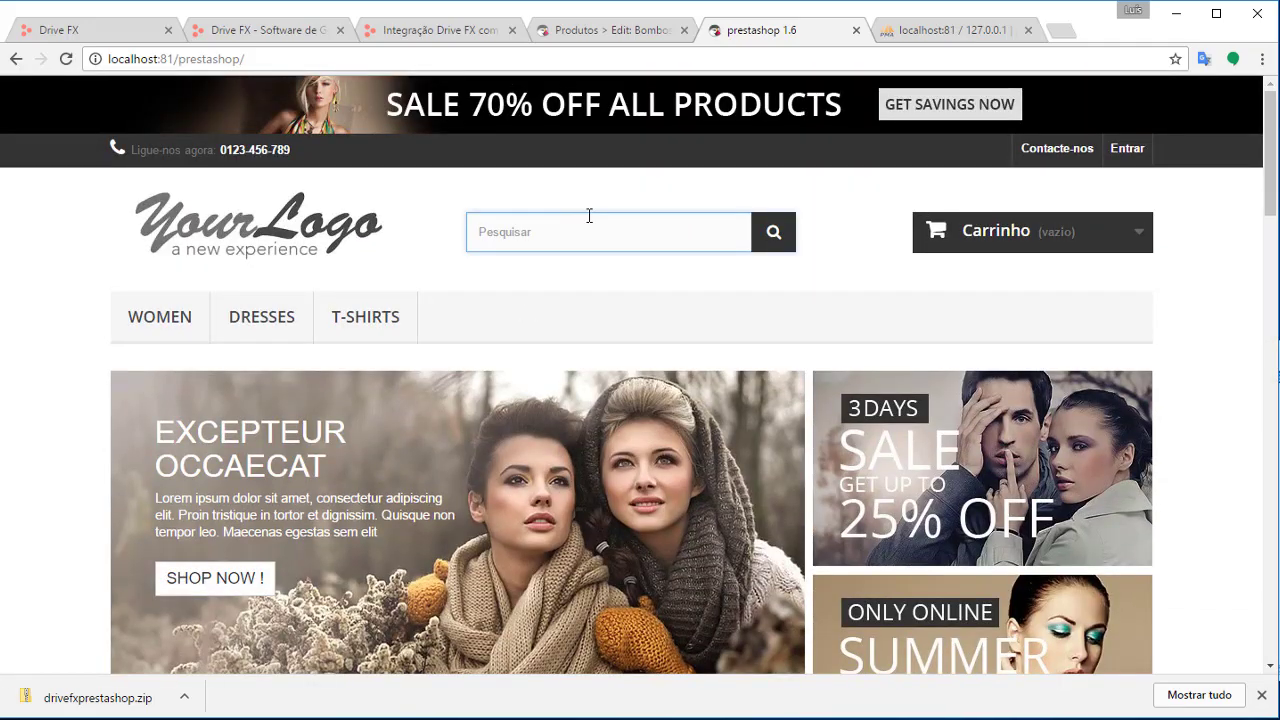
pyautogui.write('b001')
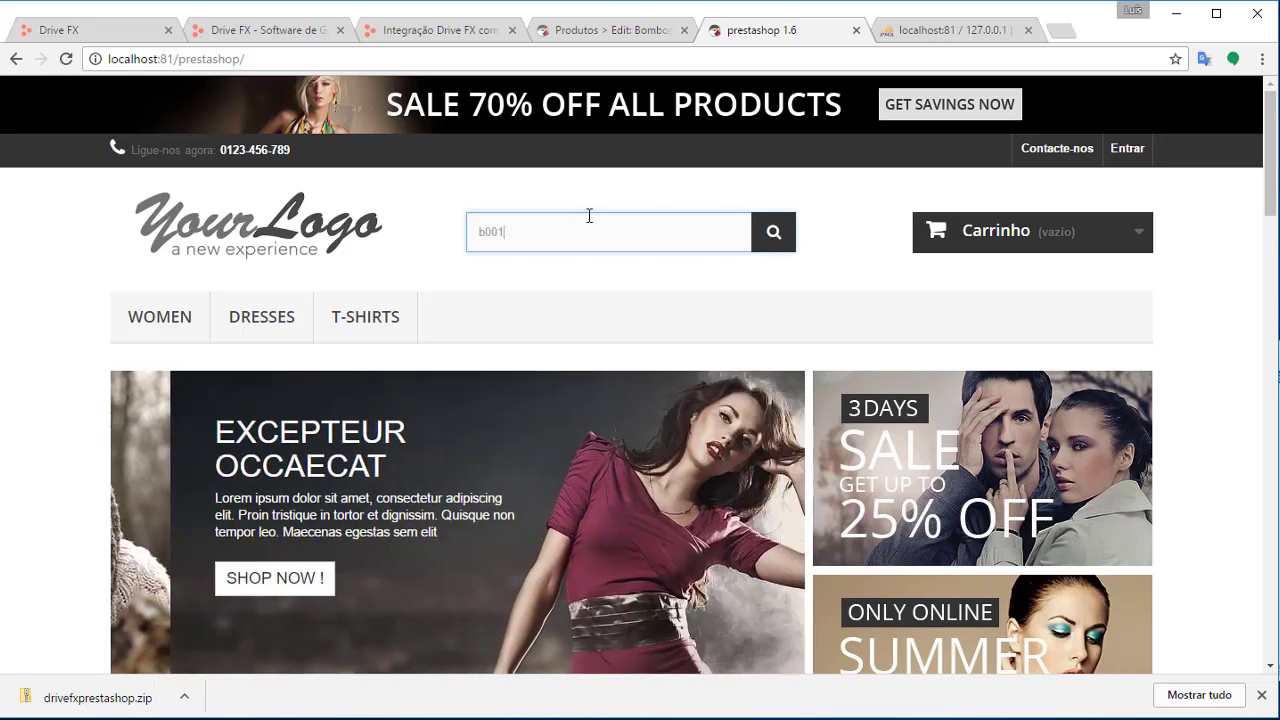
pyautogui.press('Return')
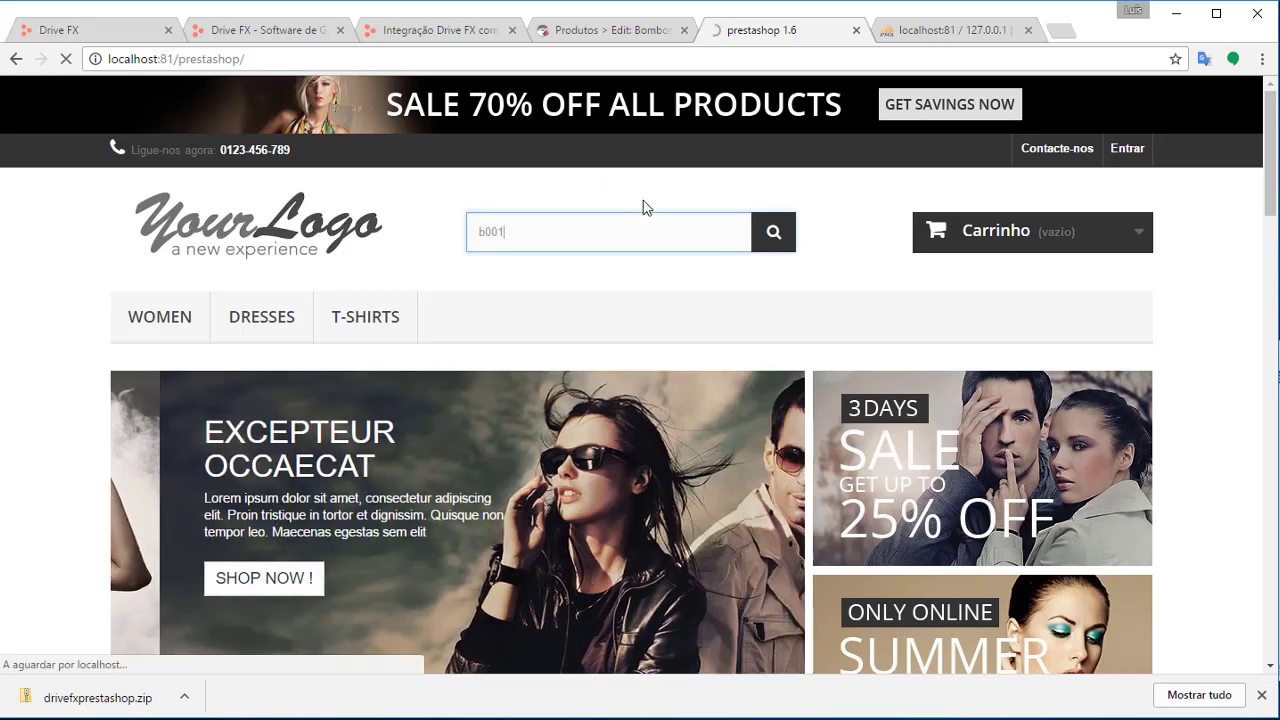
pyautogui.scroll(-2, 692, 342)
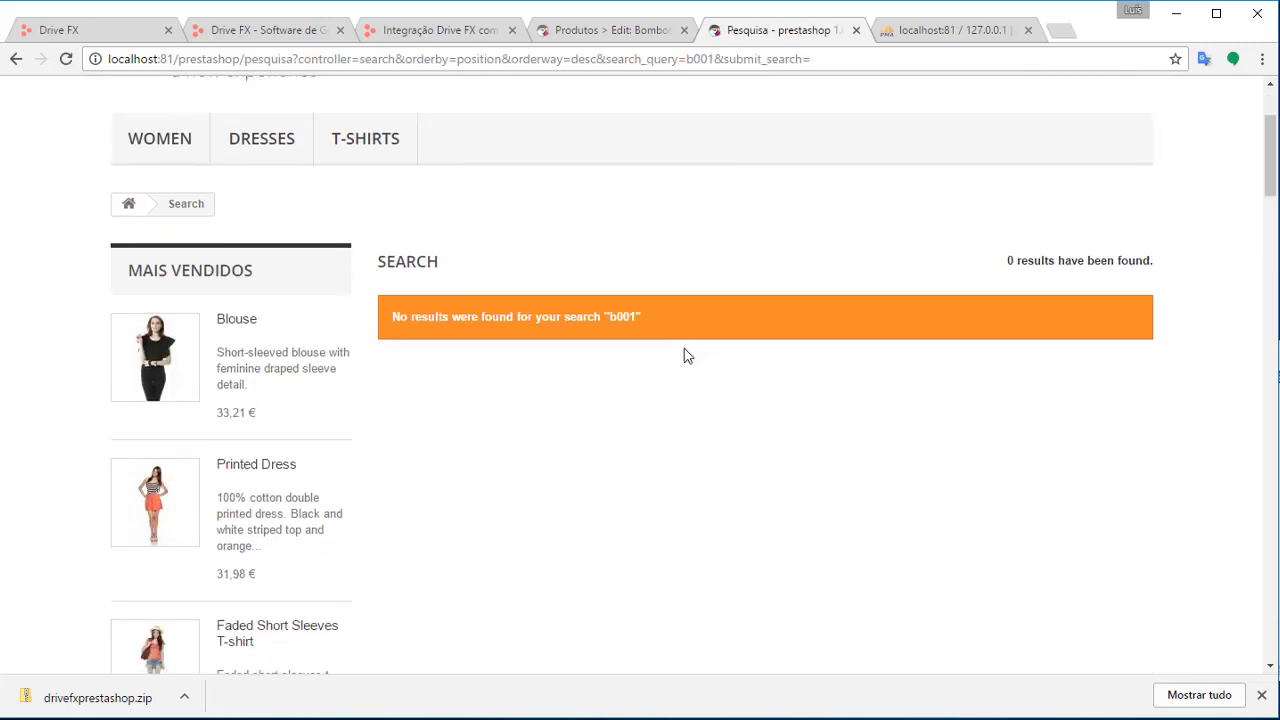
pyautogui.click(628, 31)
pyautogui.scroll(-3, 510, 553)
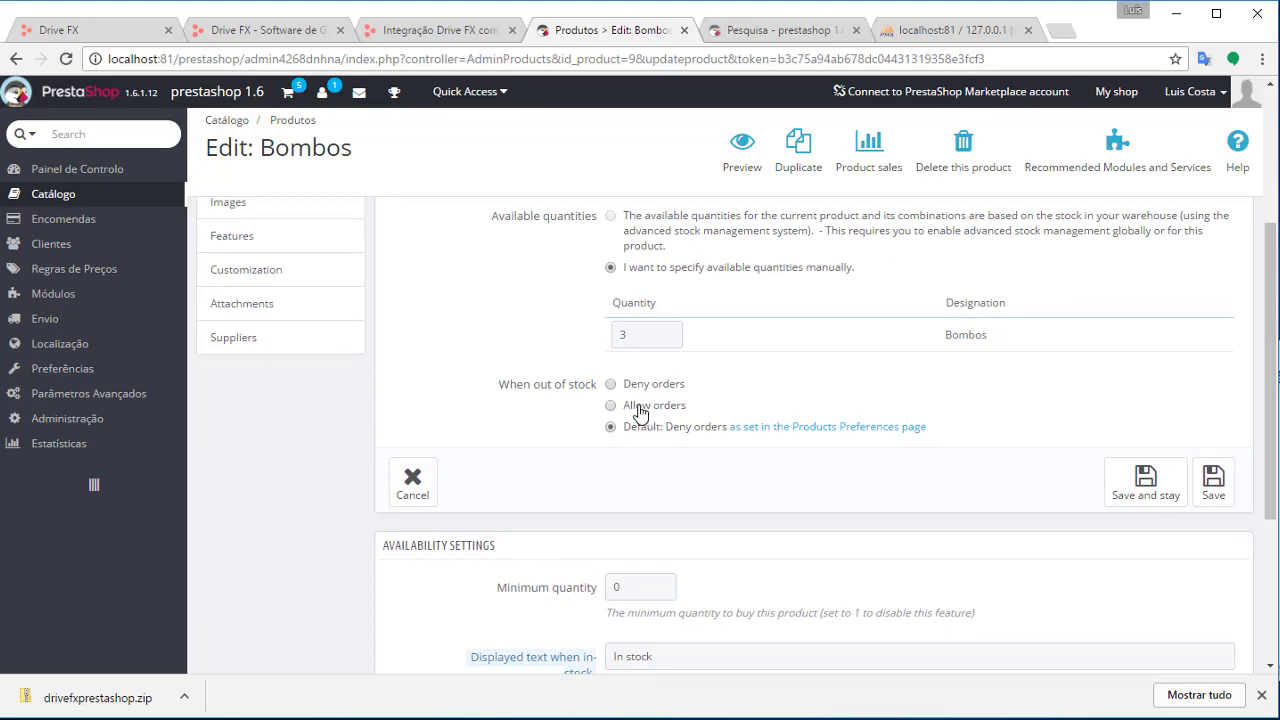
# Review the Bombos prices: 861.00 wholesale and 1059.03 retail with tax
pyautogui.scroll(3, 596, 449)
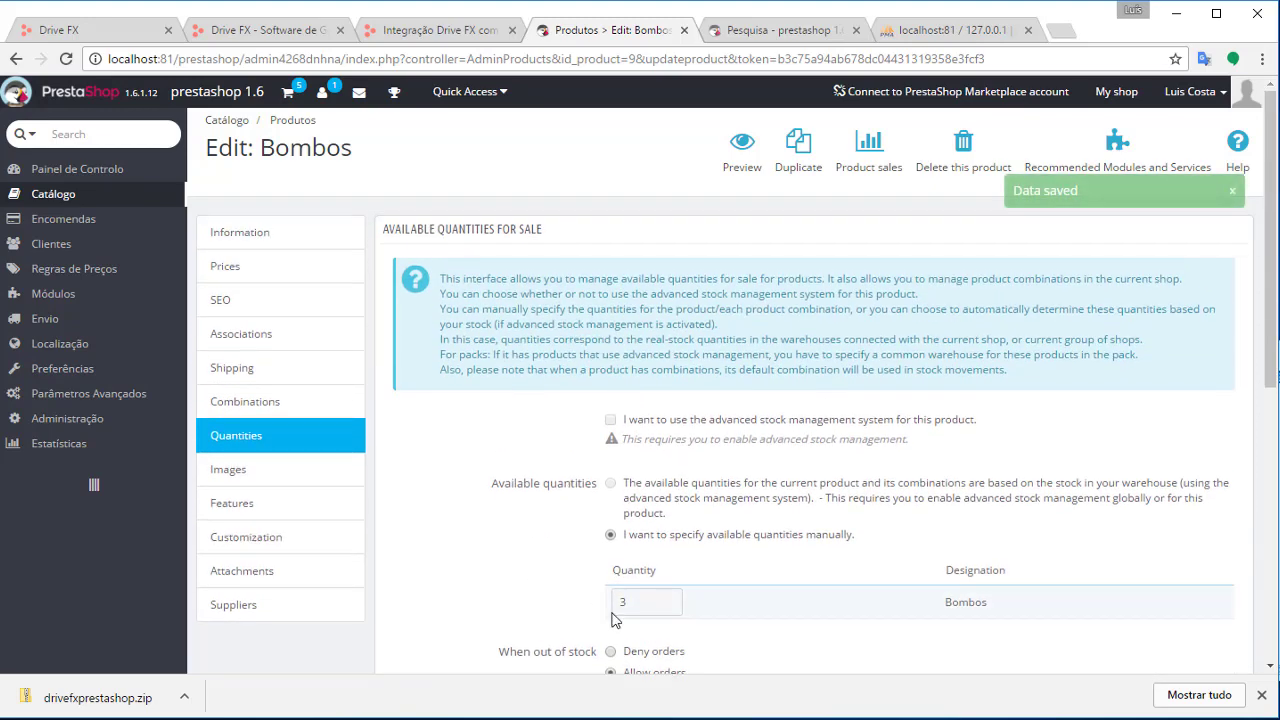
pyautogui.click(286, 249)
pyautogui.scroll(-4, 686, 551)
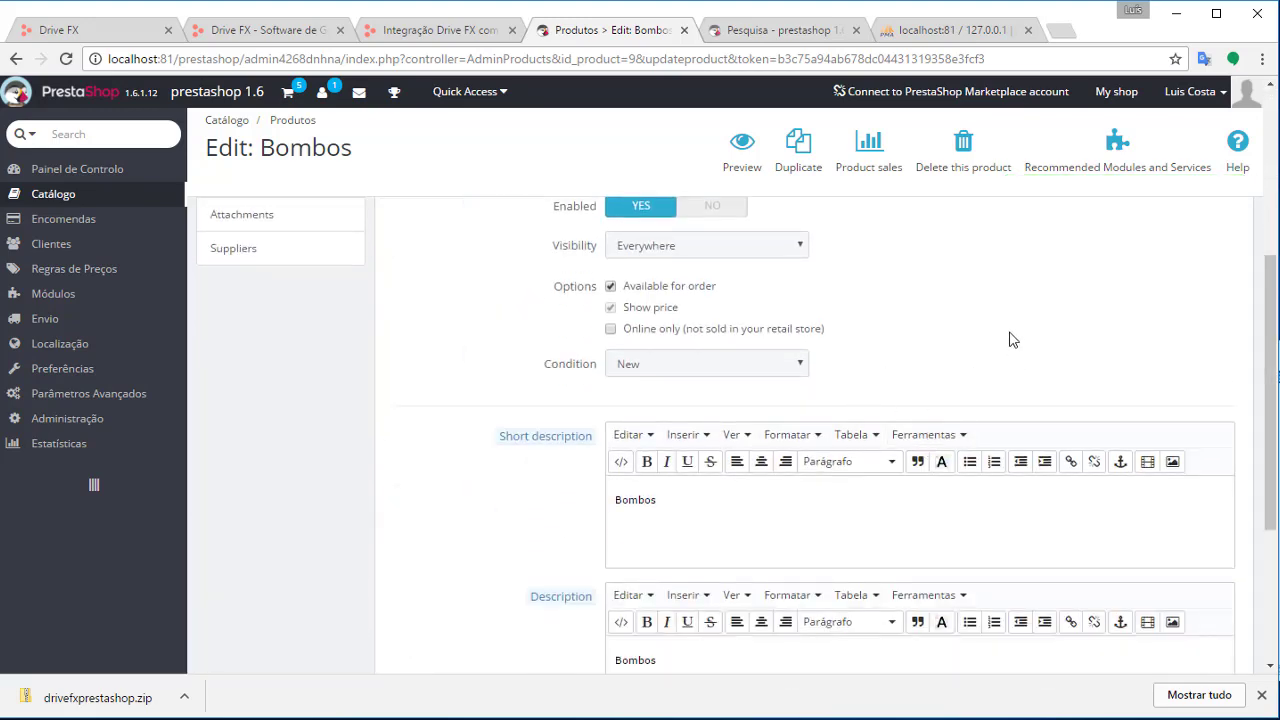
pyautogui.scroll(-3, 1010, 340)
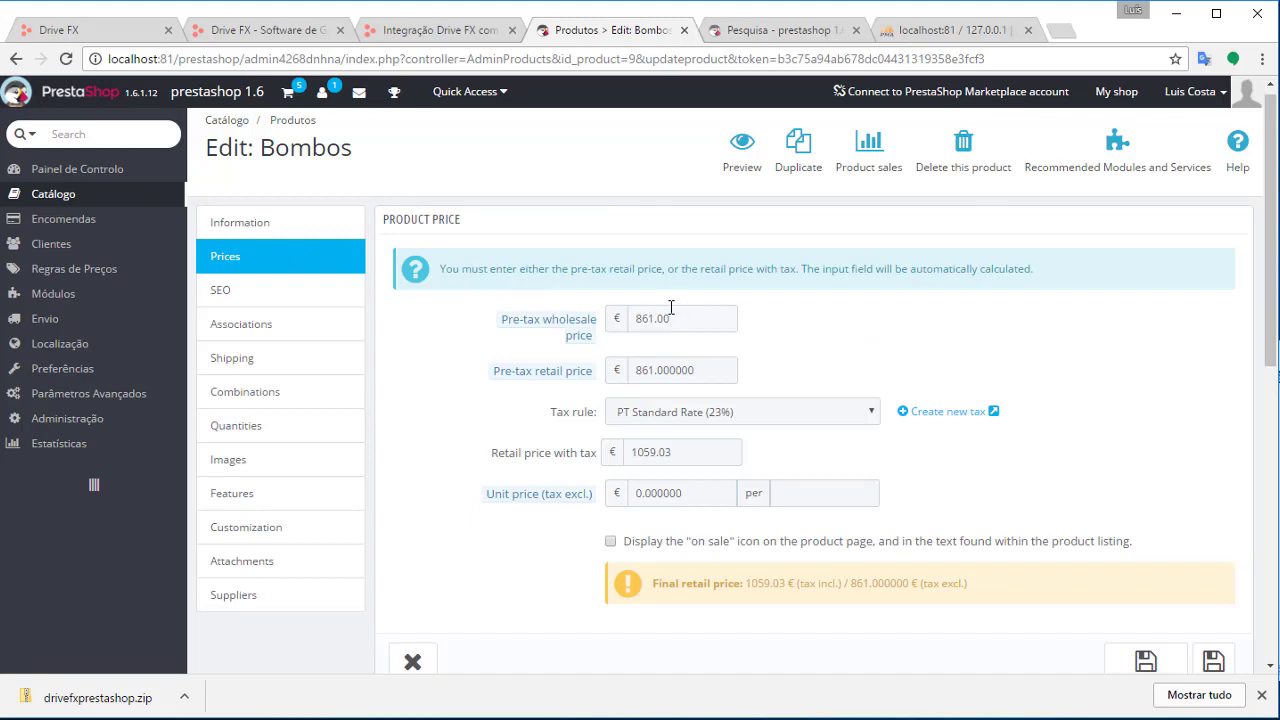
pyautogui.moveTo(671, 307); pyautogui.dragTo(633, 310)
pyautogui.click(676, 331)
pyautogui.moveTo(641, 321); pyautogui.dragTo(678, 322)
pyautogui.moveTo(698, 450); pyautogui.dragTo(632, 452)
pyautogui.scroll(-3, 693, 458)
pyautogui.scroll(-4, 697, 466)
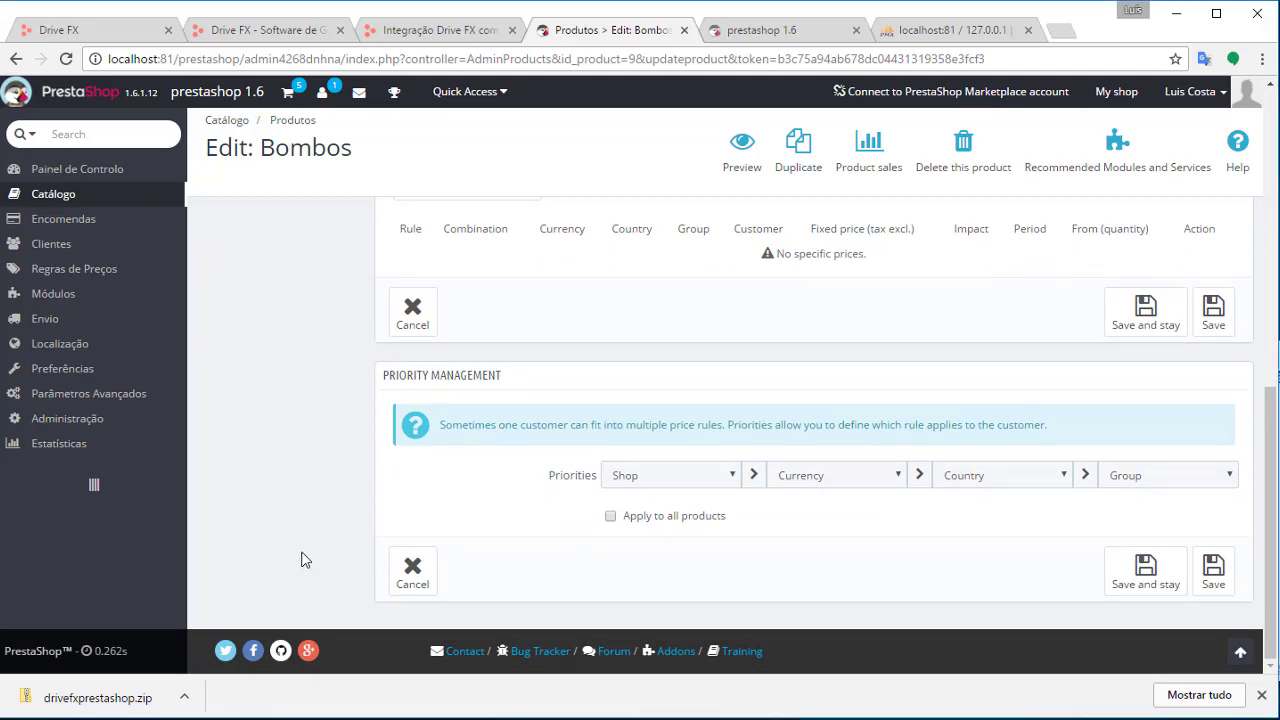
pyautogui.scroll(10, 330, 580)
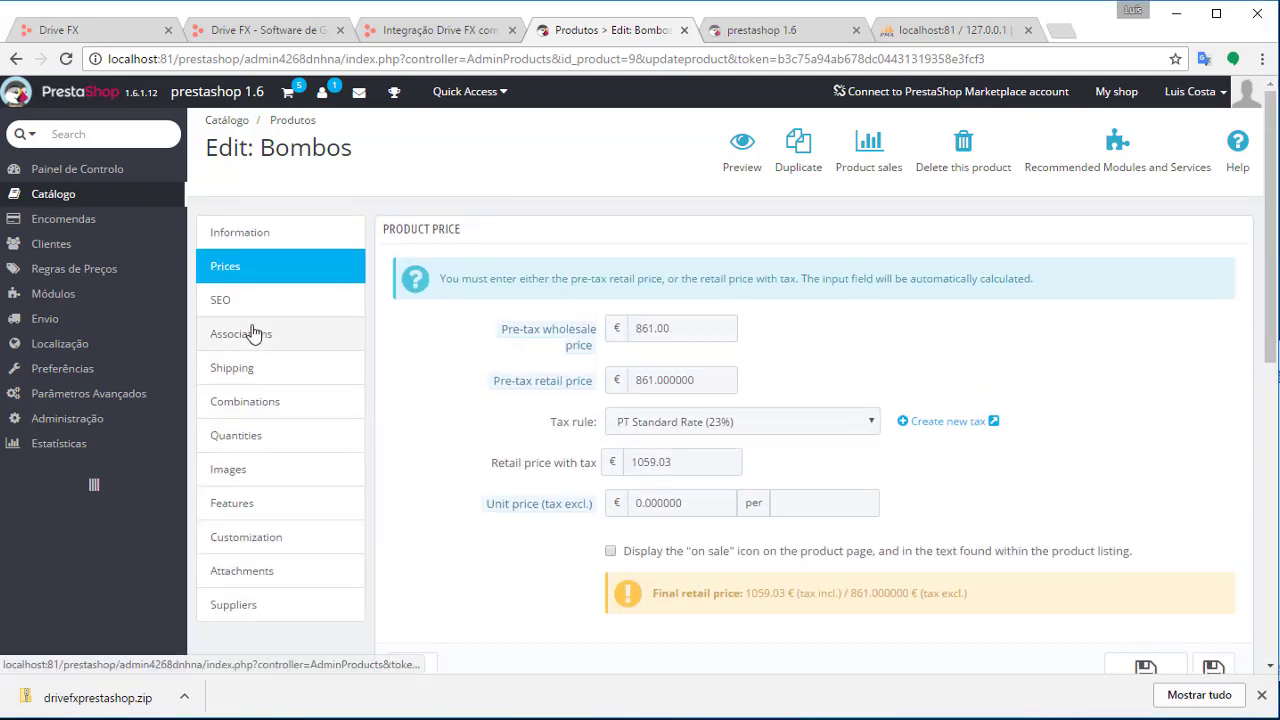
# Associate Bombos with the Inicio category and save the product
pyautogui.click(253, 336)
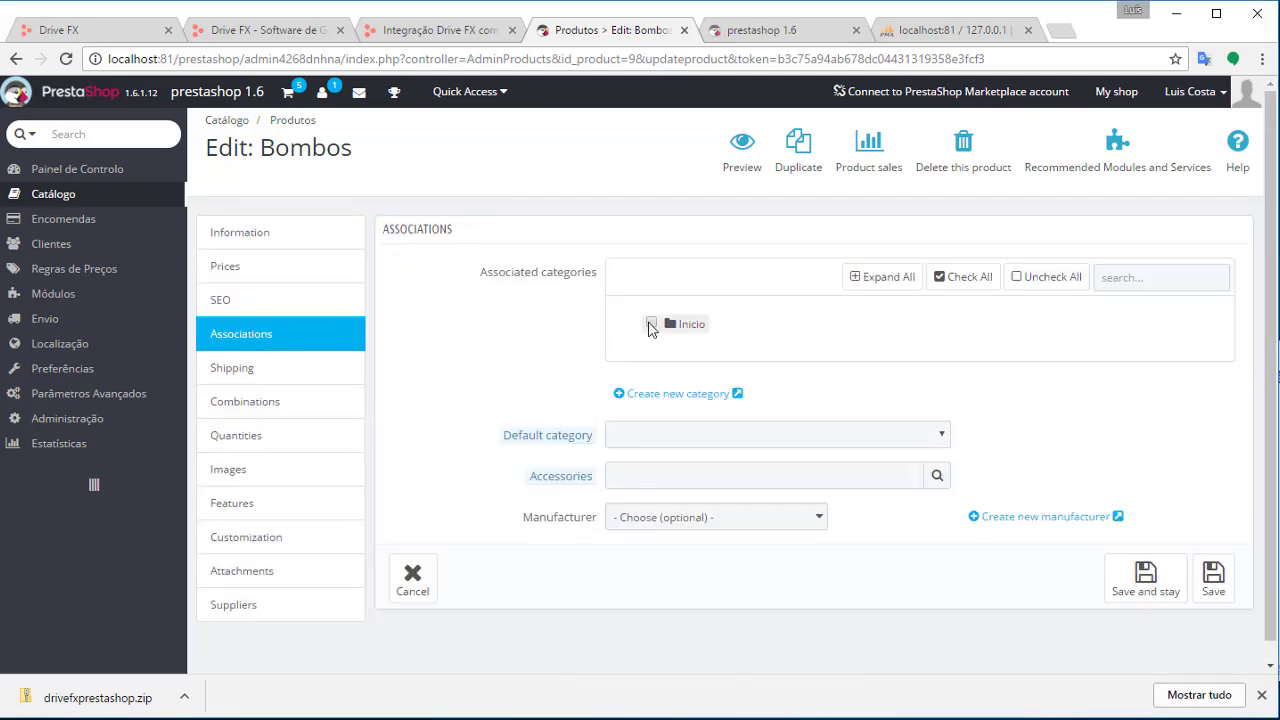
pyautogui.click(651, 322)
pyautogui.click(1213, 580)
pyautogui.rightClick(1200, 598)
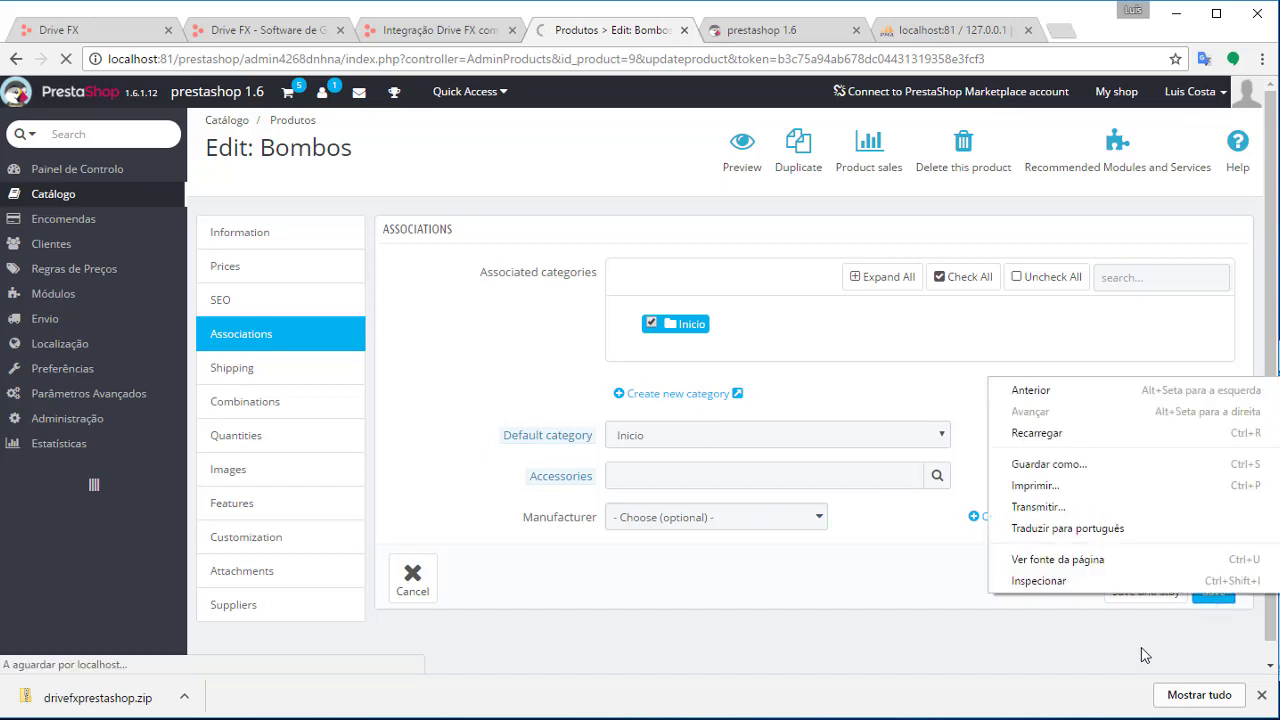
pyautogui.click(1180, 614)
pyautogui.click(1214, 576)
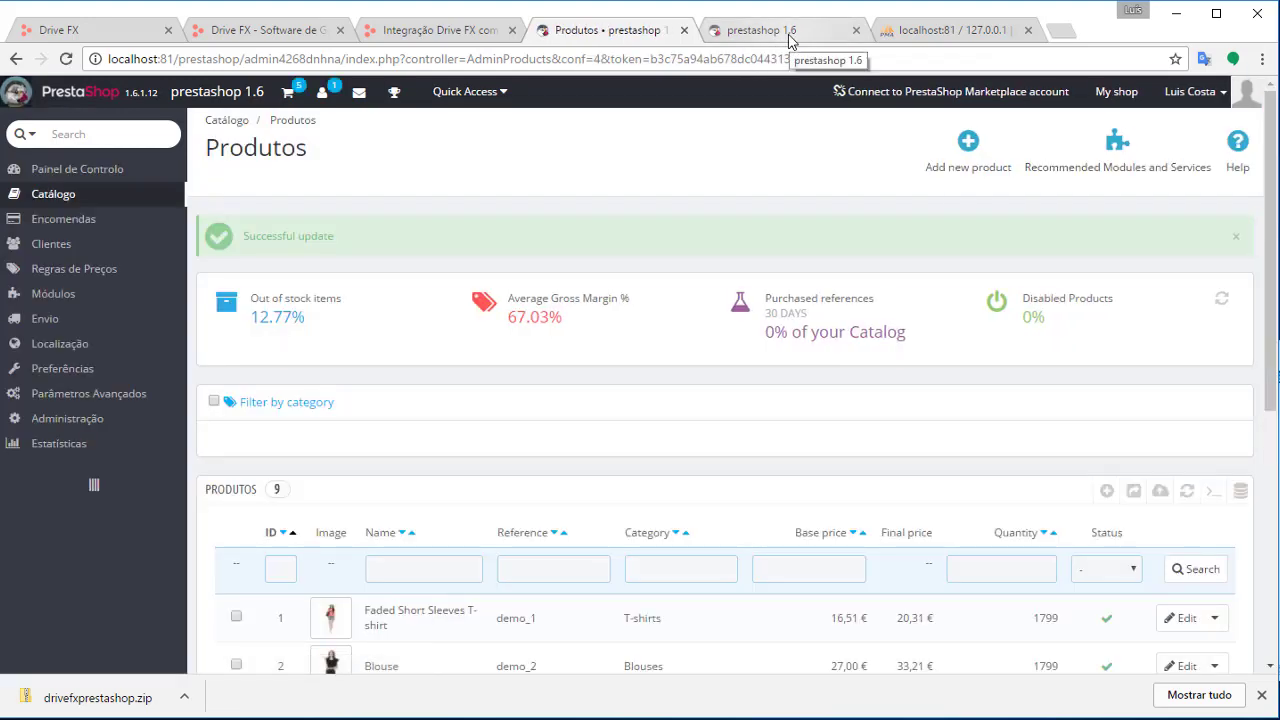
# Reload the storefront, add one Bombos to the cart, and open the cart summary at 1 059,03 €
pyautogui.click(790, 36)
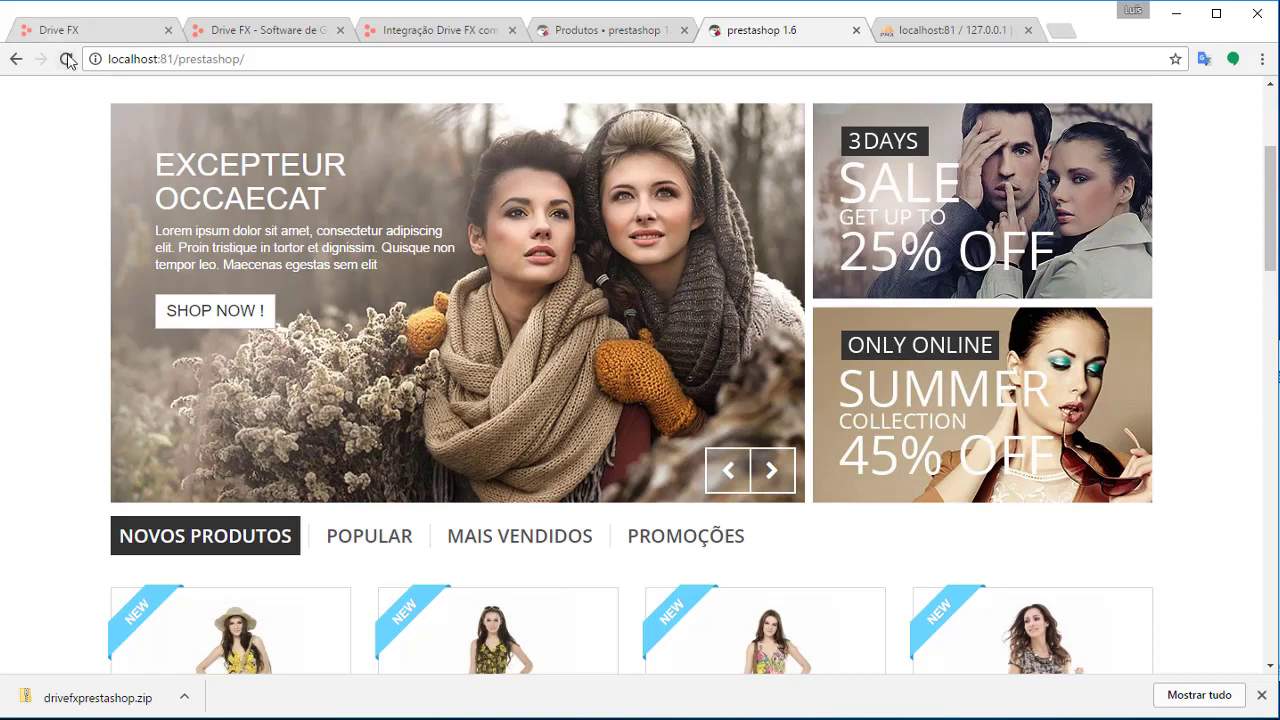
pyautogui.click(70, 62)
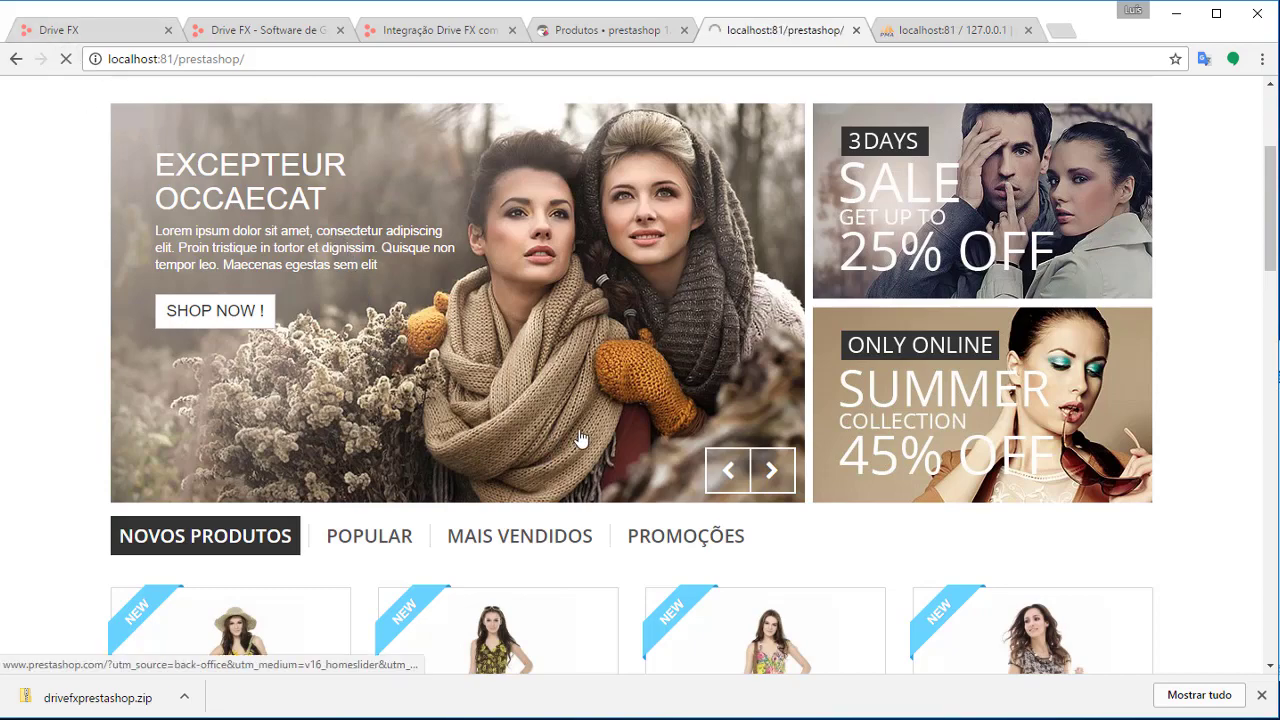
pyautogui.scroll(-11, 709, 417)
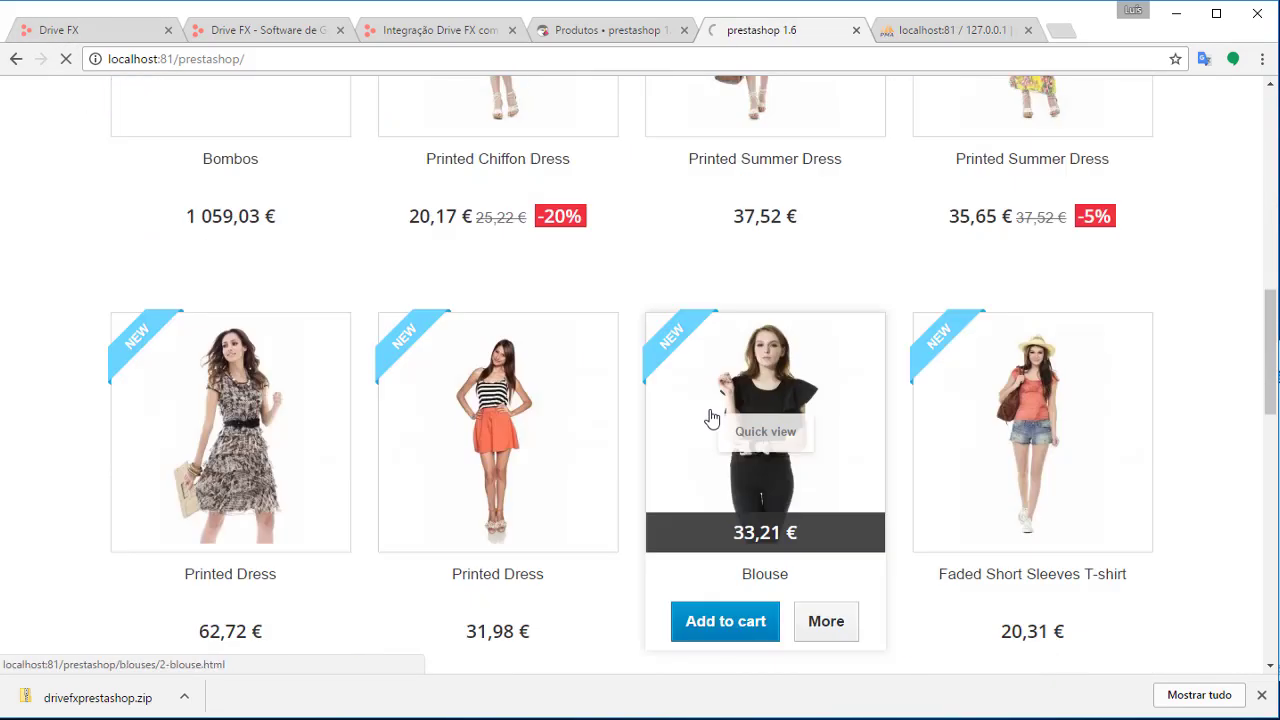
pyautogui.scroll(6, 715, 420)
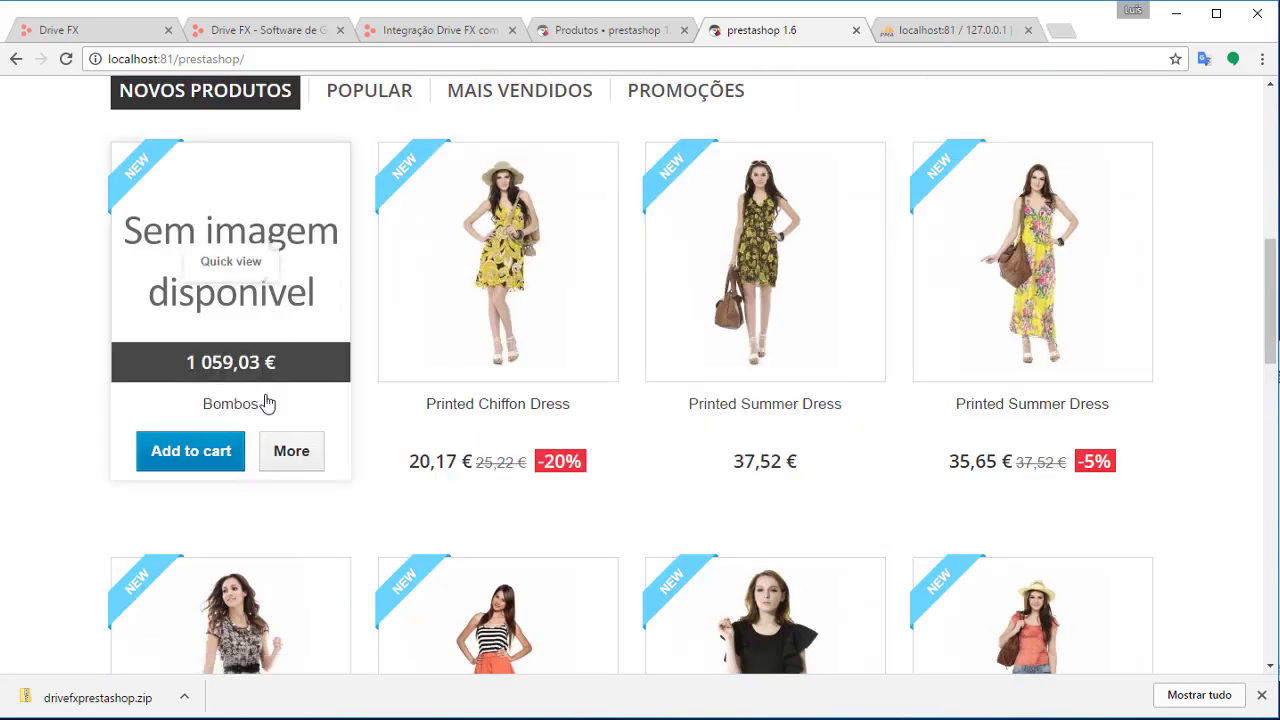
pyautogui.click(205, 460)
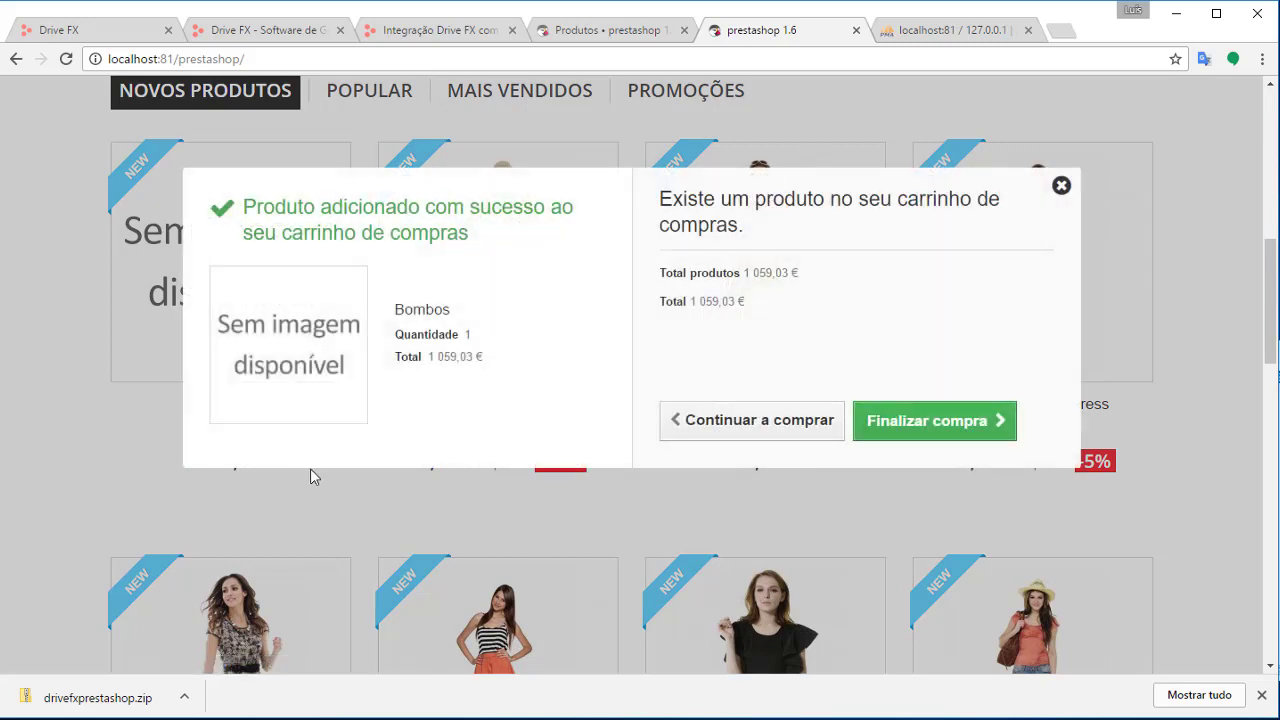
pyautogui.click(956, 438)
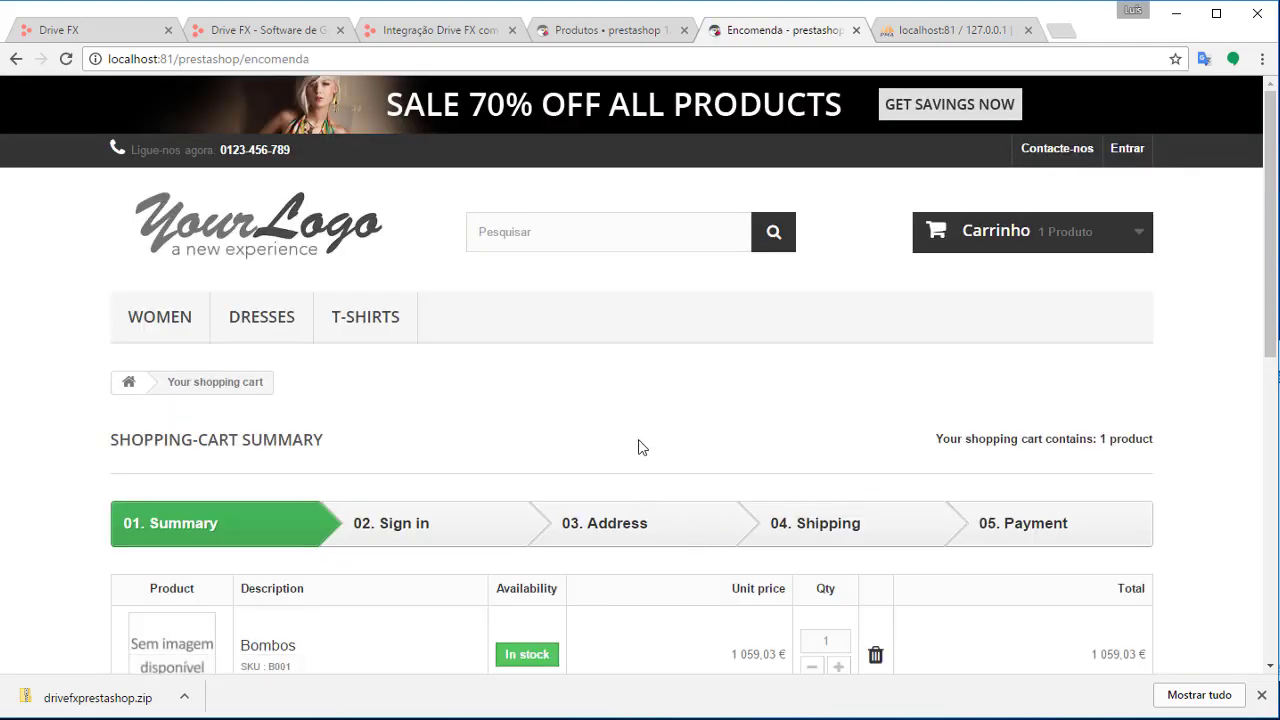
# Proceed to checkout, enter the customer's e-mail, and start creating an account
pyautogui.scroll(-3, 798, 476)
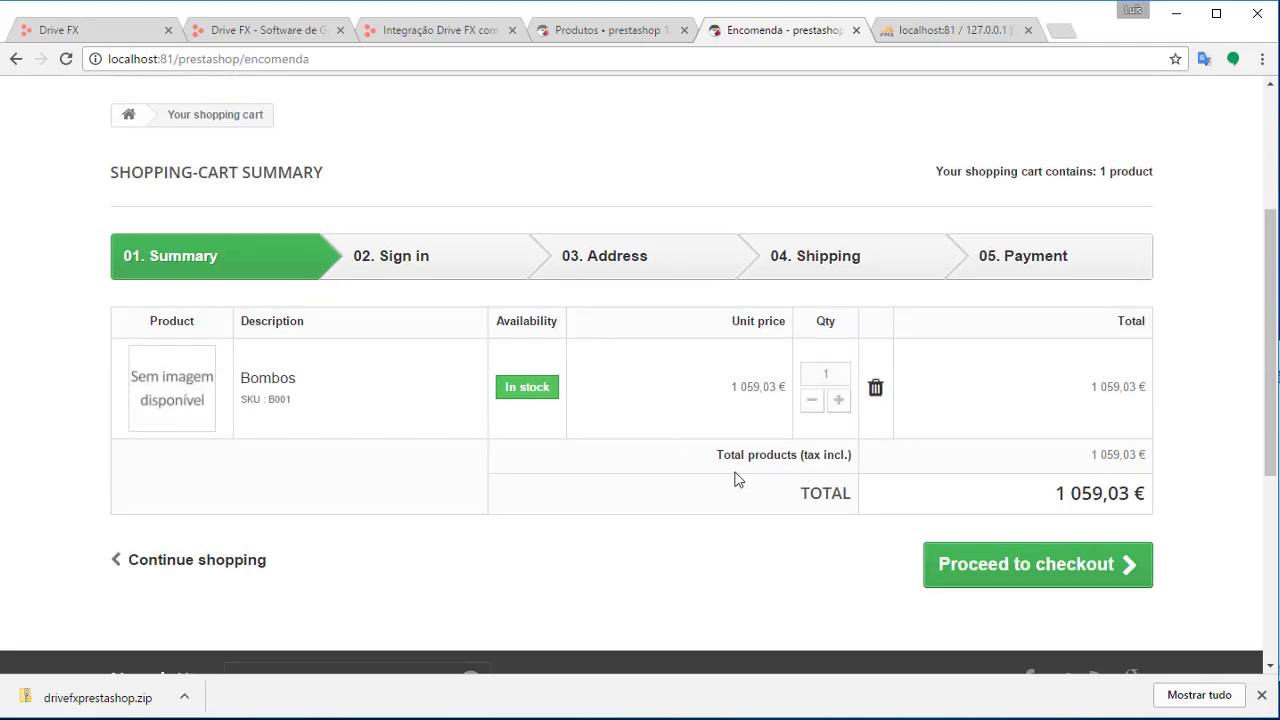
pyautogui.click(1002, 578)
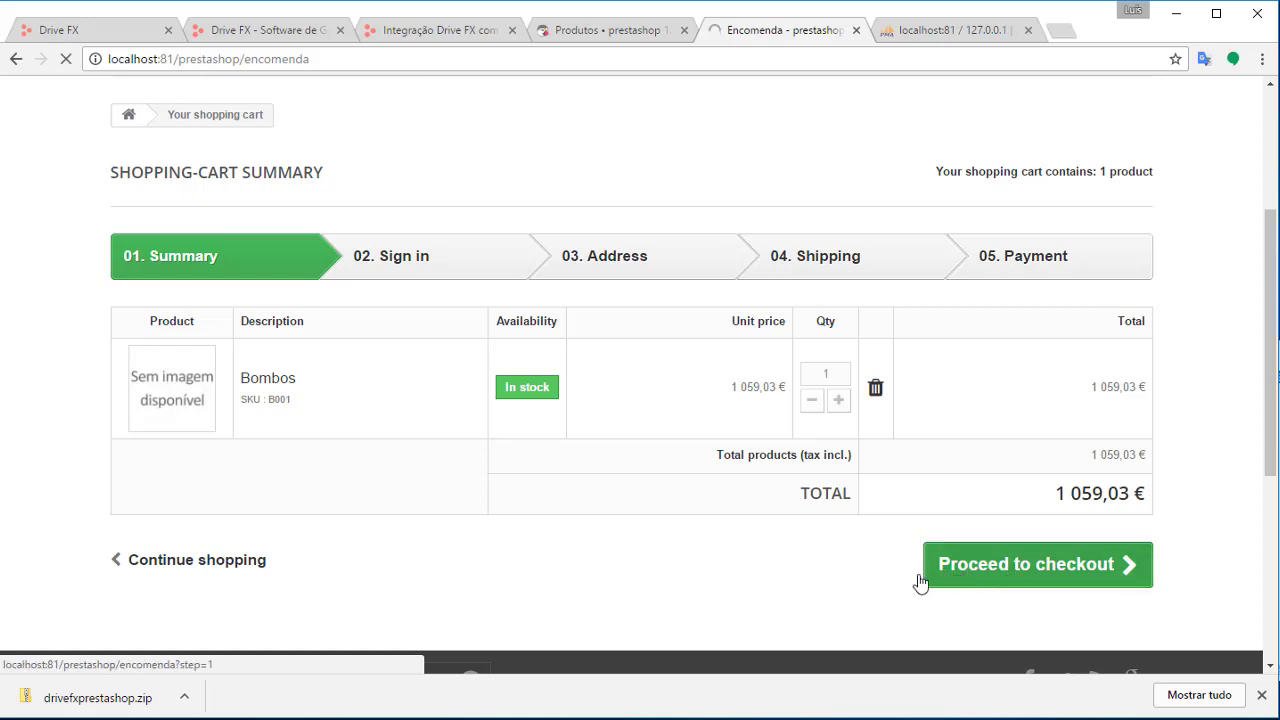
pyautogui.scroll(-2, 813, 430)
pyautogui.scroll(-1, 700, 430)
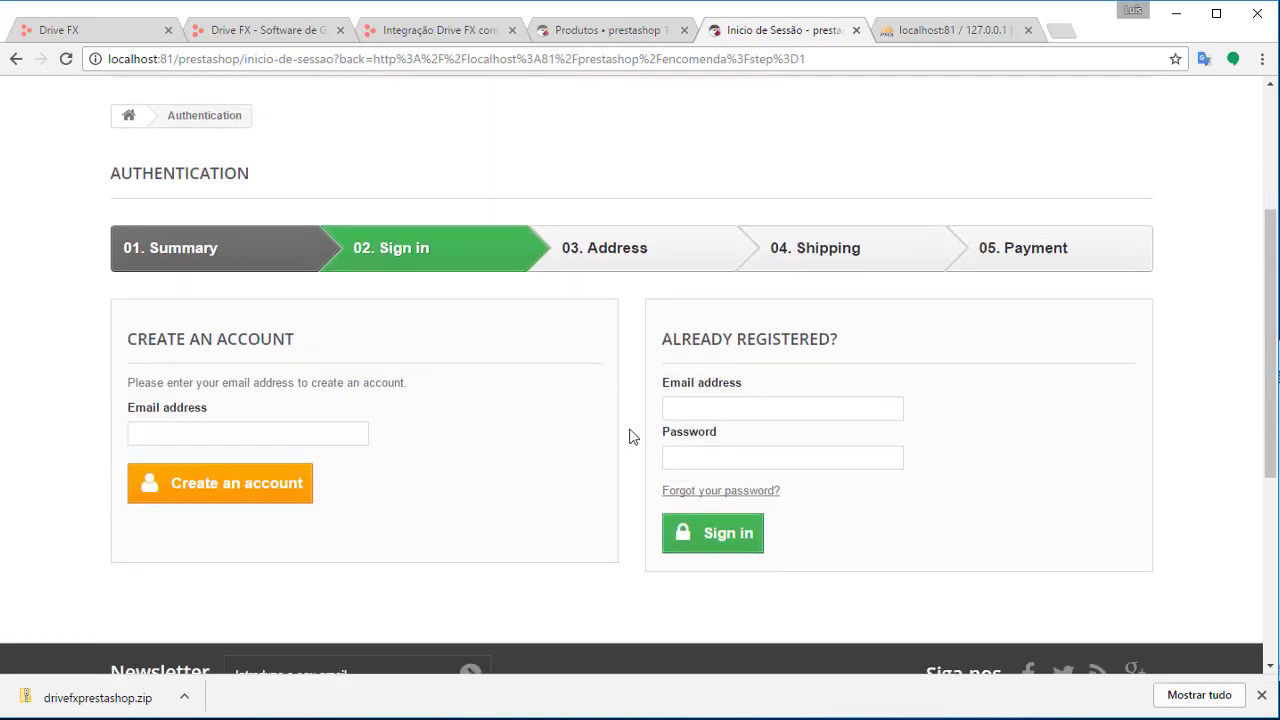
pyautogui.click(274, 429)
pyautogui.scroll(-1, 368, 432)
pyautogui.click(297, 344)
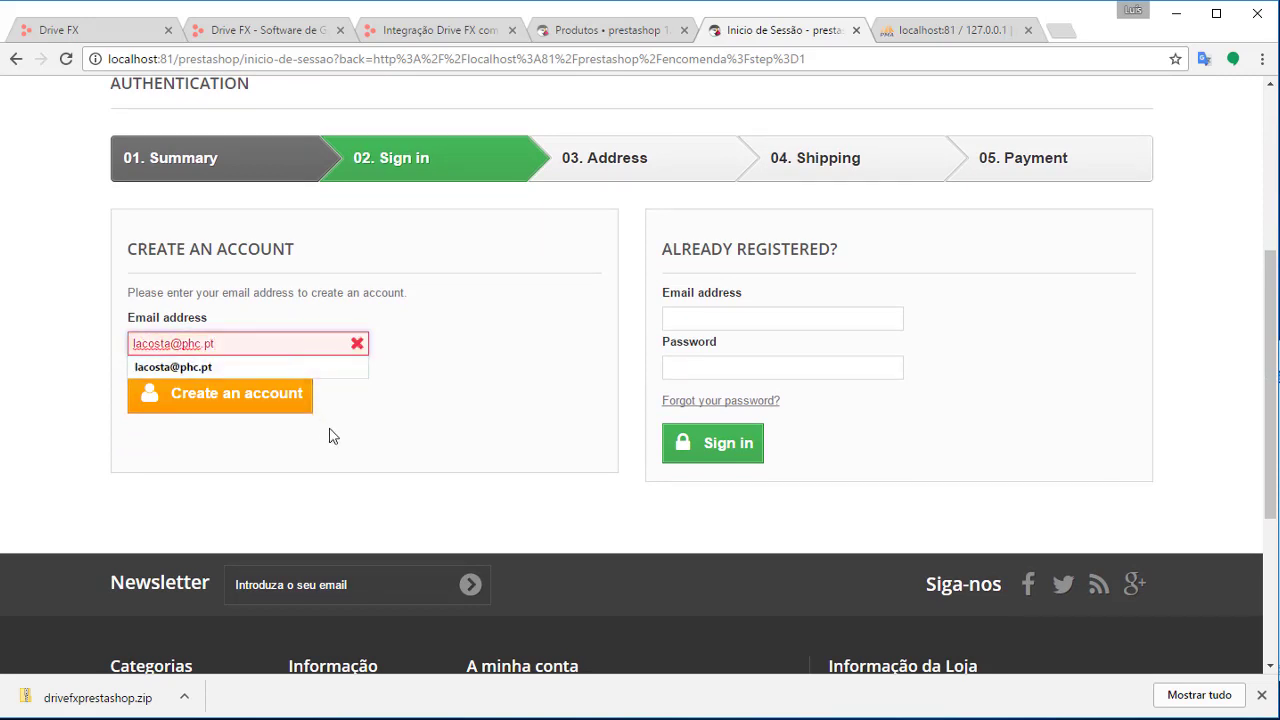
pyautogui.click(329, 430)
pyautogui.click(283, 405)
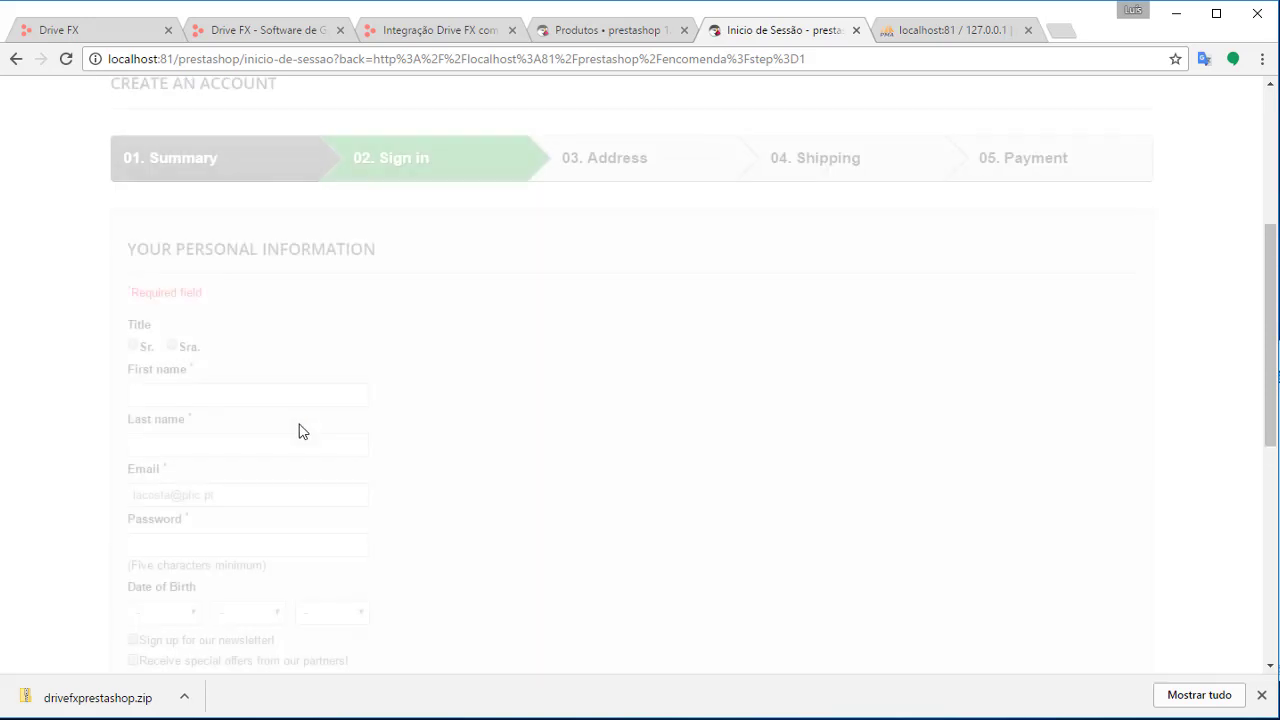
# Fill in the customer's first name, last name and account password
pyautogui.click(195, 392)
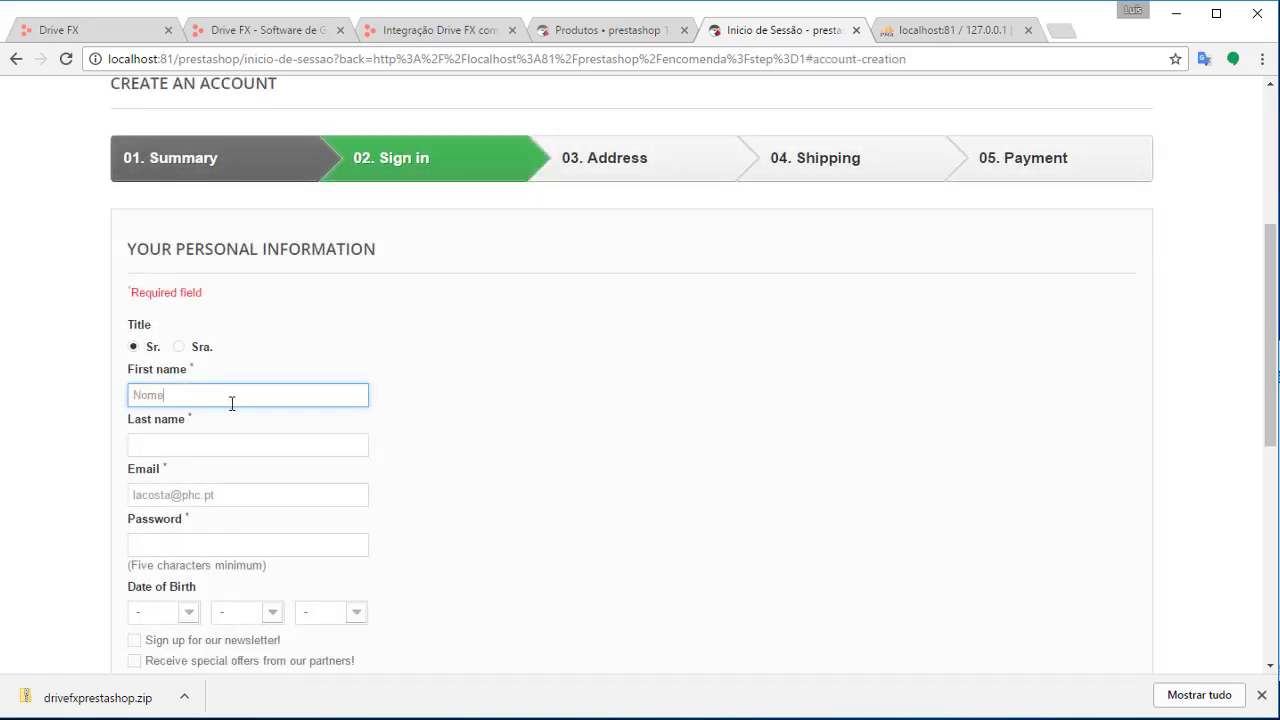
pyautogui.write('Nome')
pyautogui.click(317, 441)
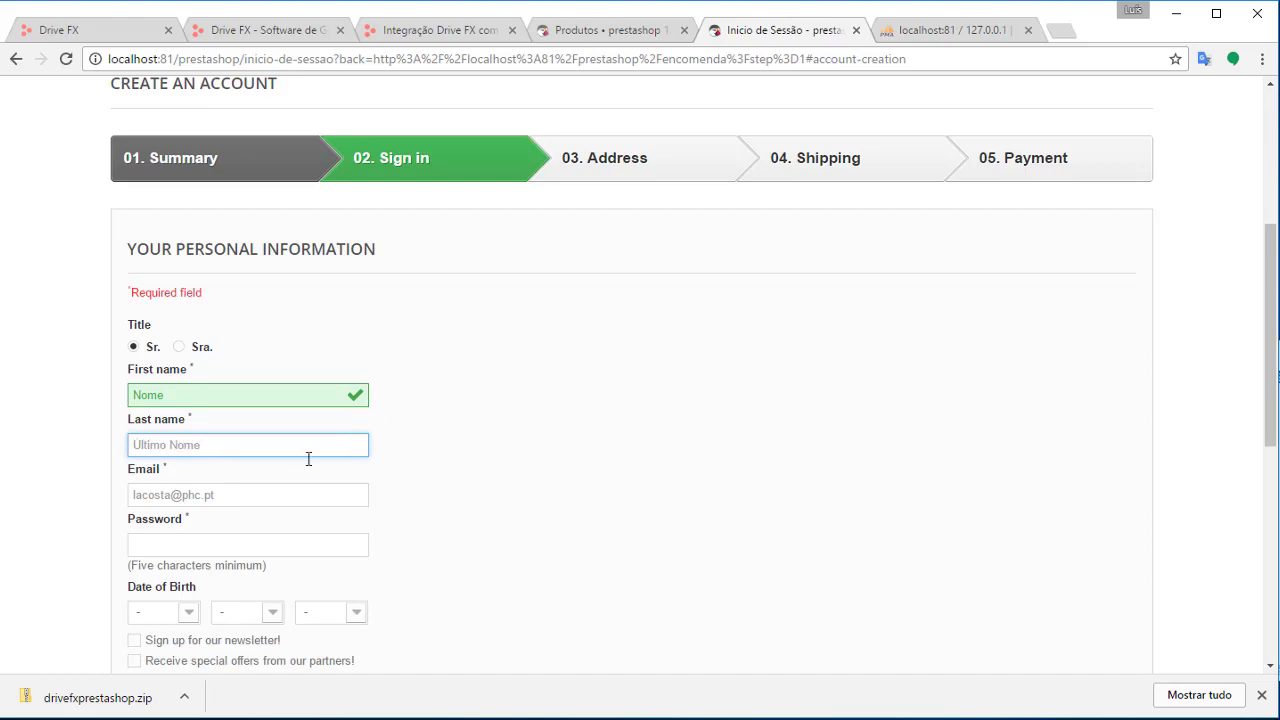
pyautogui.click(266, 549)
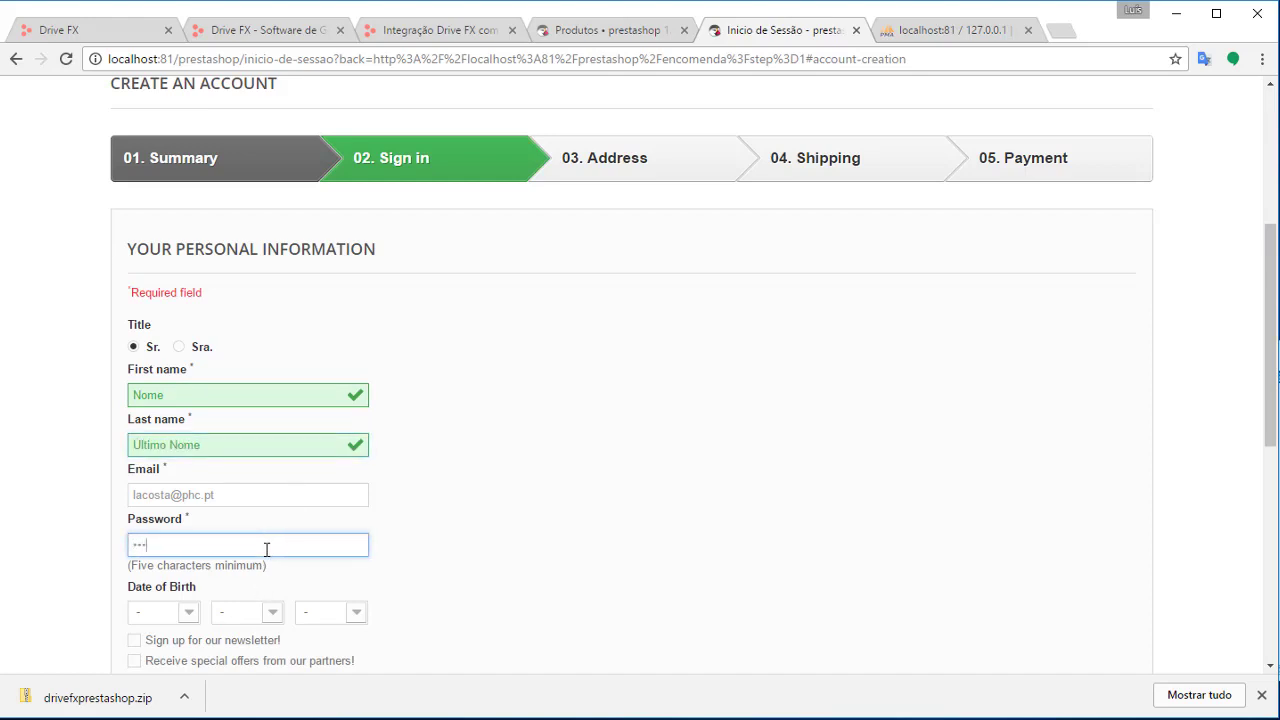
pyautogui.click(569, 534)
pyautogui.scroll(-2, 400, 550)
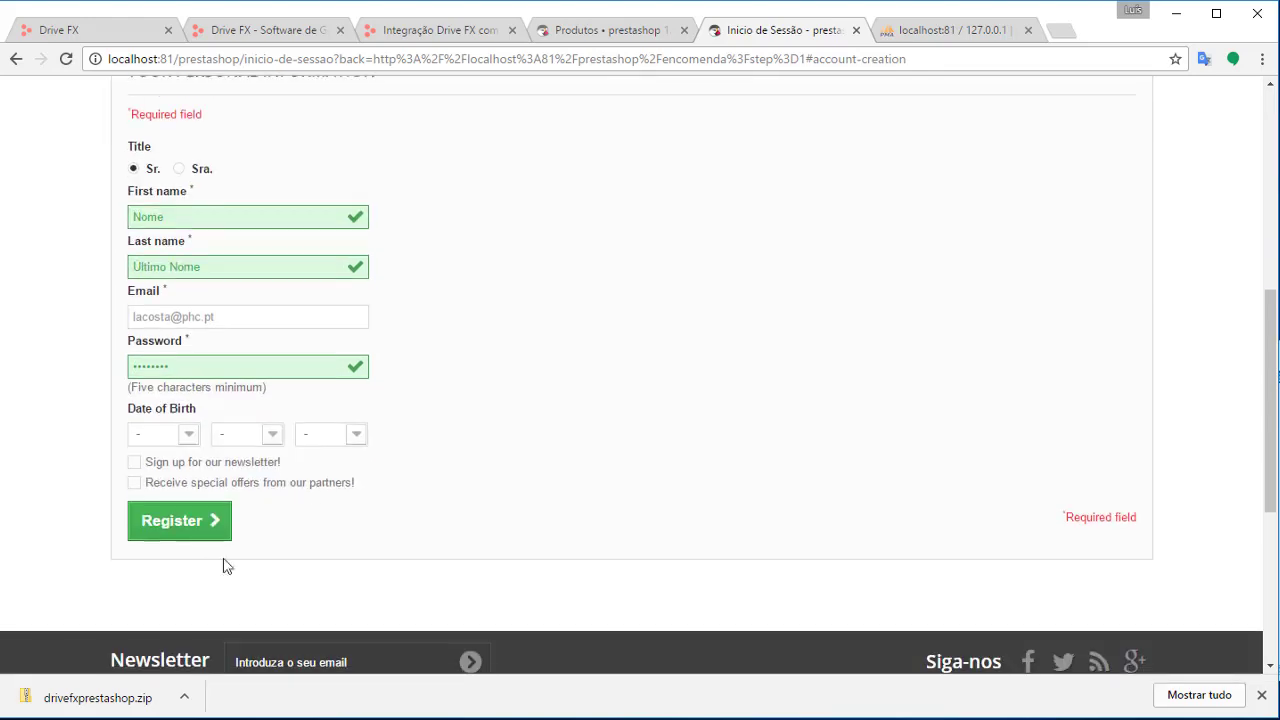
# Set the birth date to 2 January 1974 and register the account
pyautogui.click(175, 434)
pyautogui.click(160, 490)
pyautogui.click(240, 434)
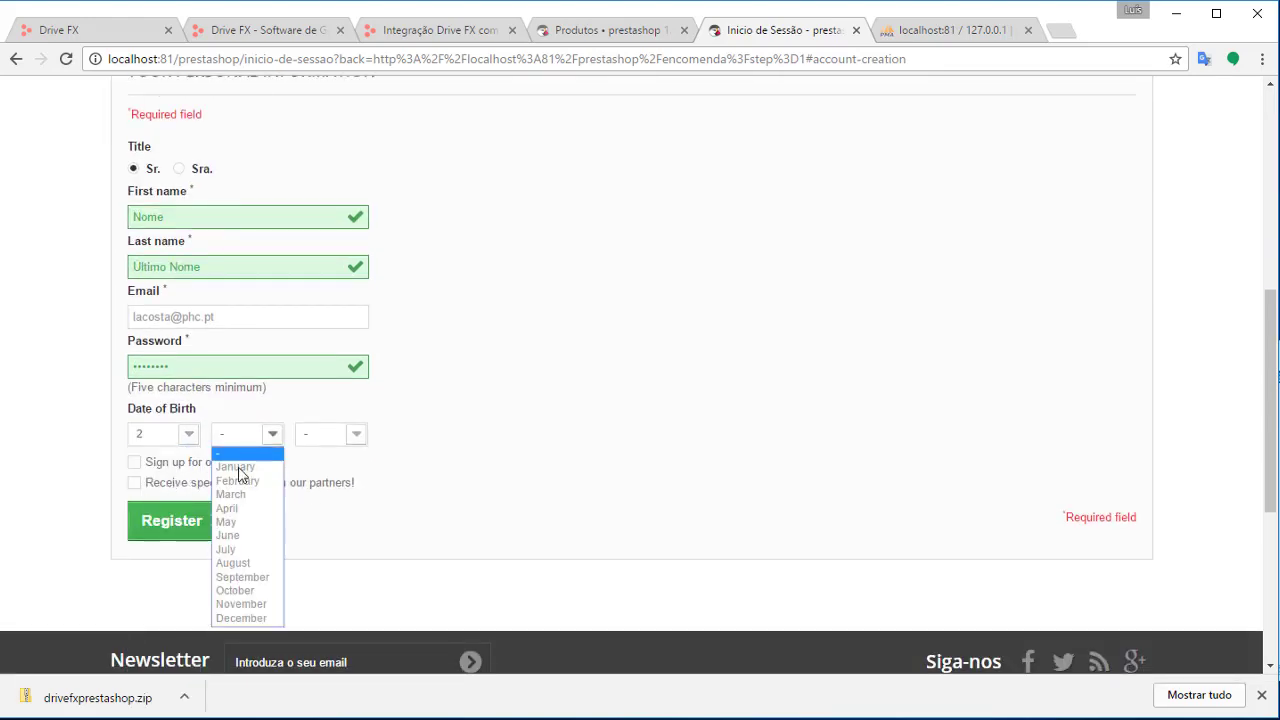
pyautogui.click(243, 469)
pyautogui.click(315, 437)
pyautogui.moveTo(359, 484); pyautogui.dragTo(346, 583)
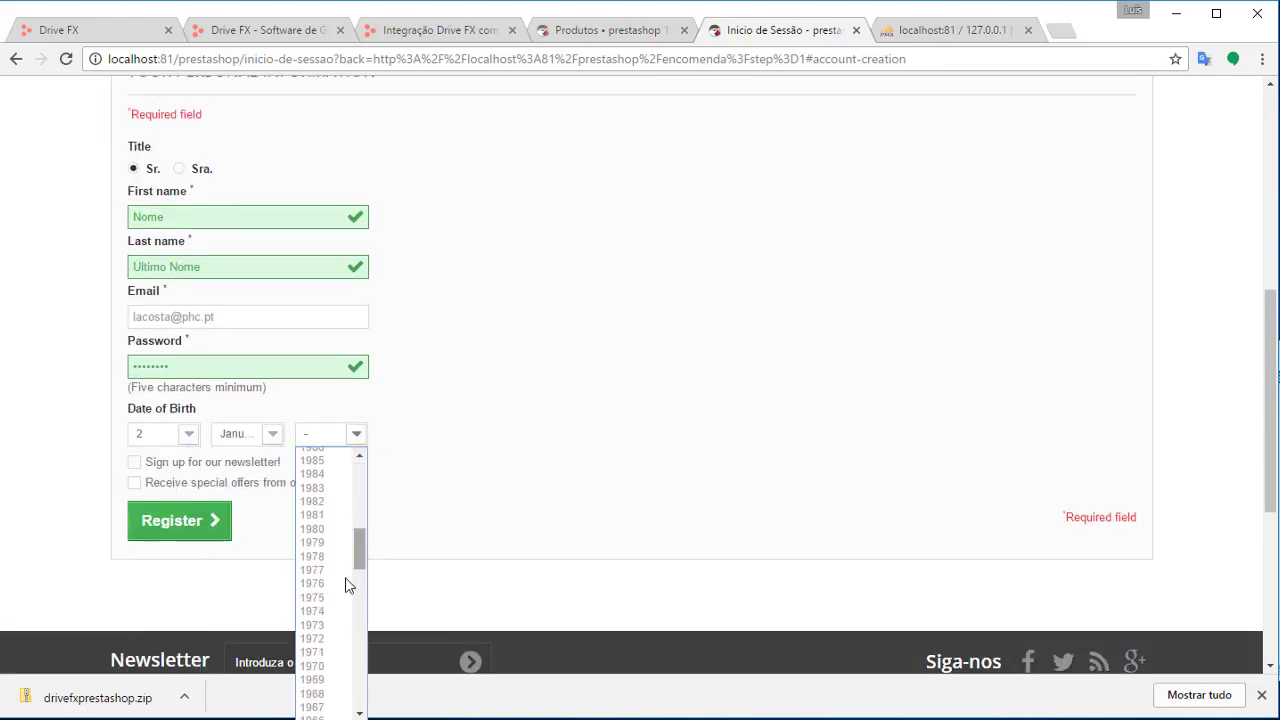
pyautogui.click(335, 612)
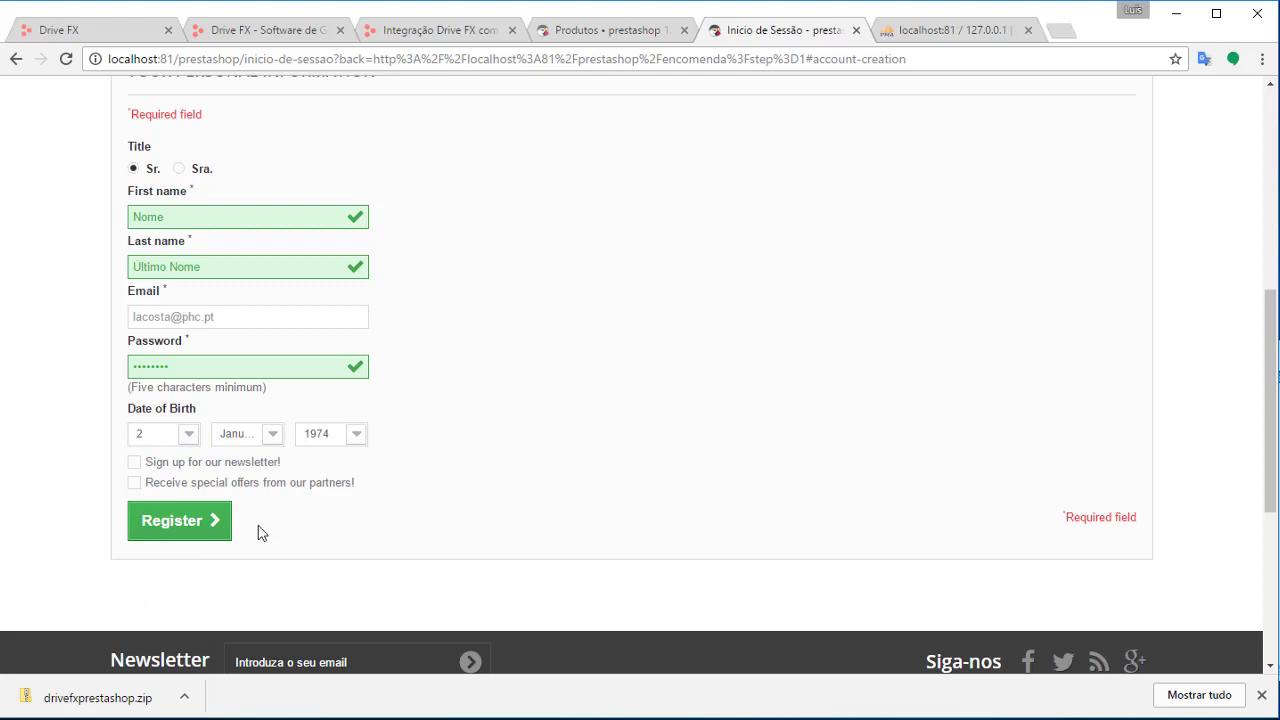
pyautogui.click(183, 520)
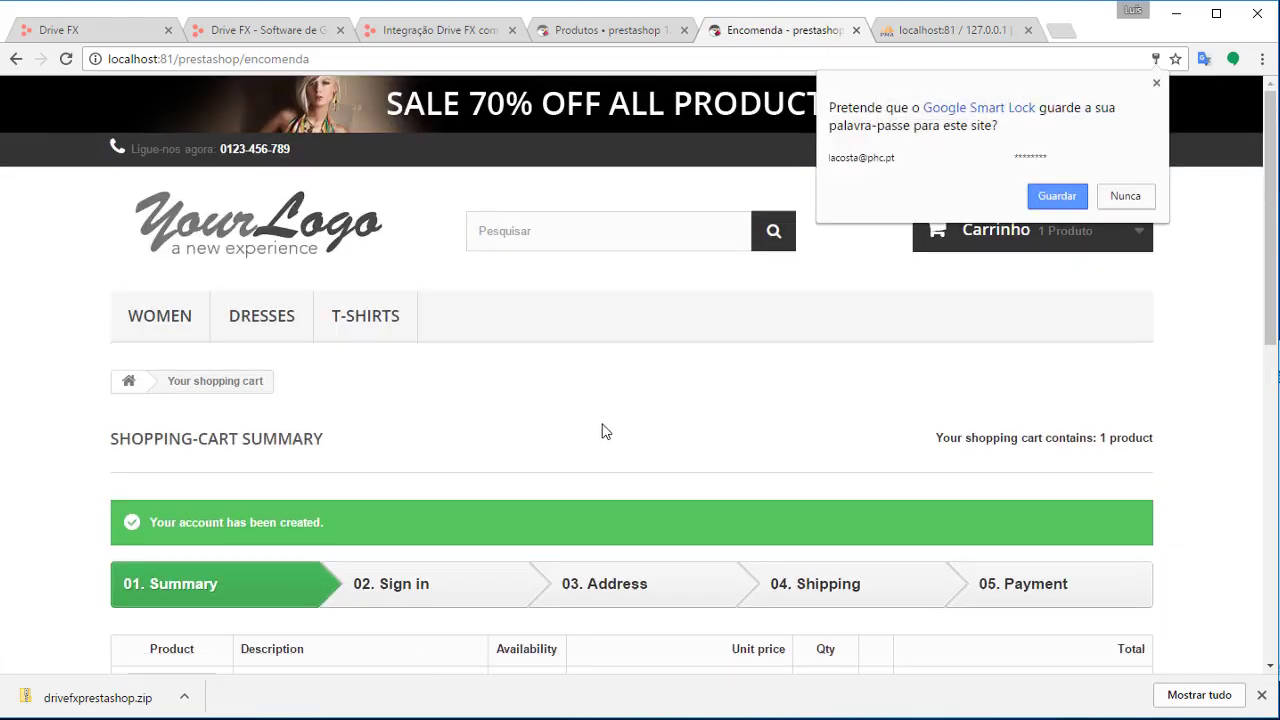
# Proceed to checkout and enter the street address in the address form
pyautogui.scroll(-5, 600, 431)
pyautogui.click(1022, 476)
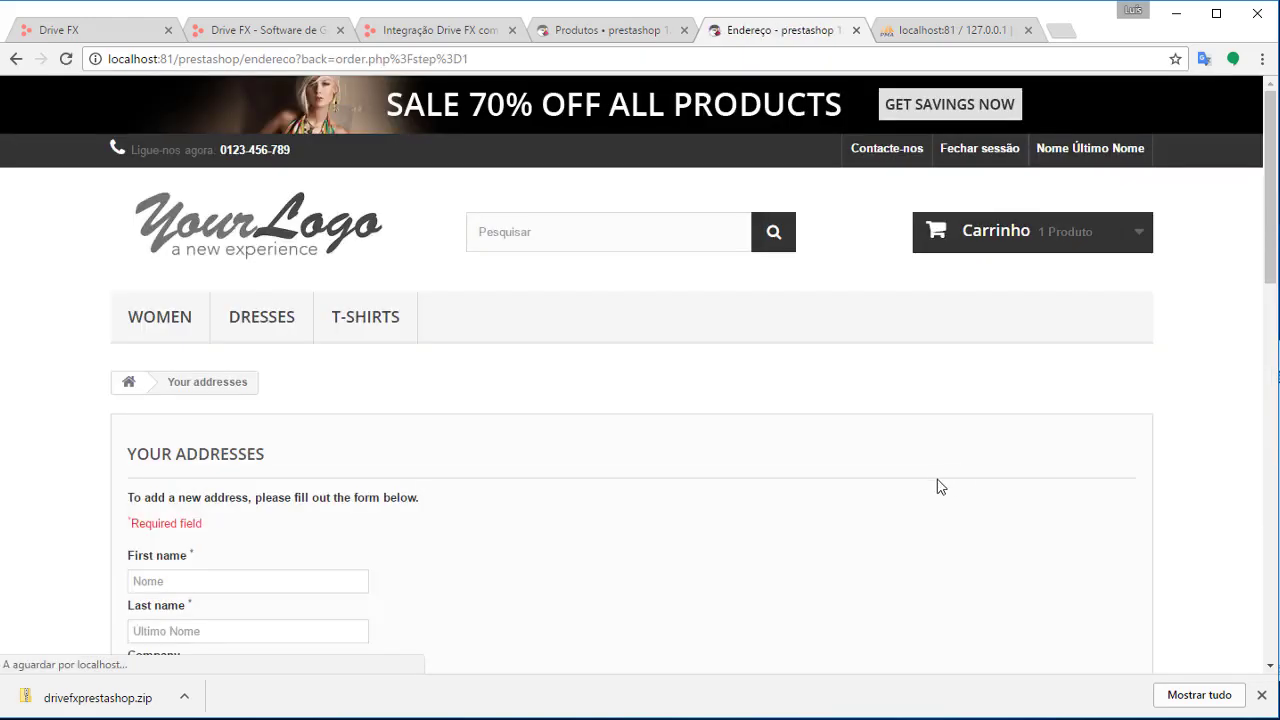
pyautogui.scroll(-1, 322, 486)
pyautogui.scroll(-5, 334, 443)
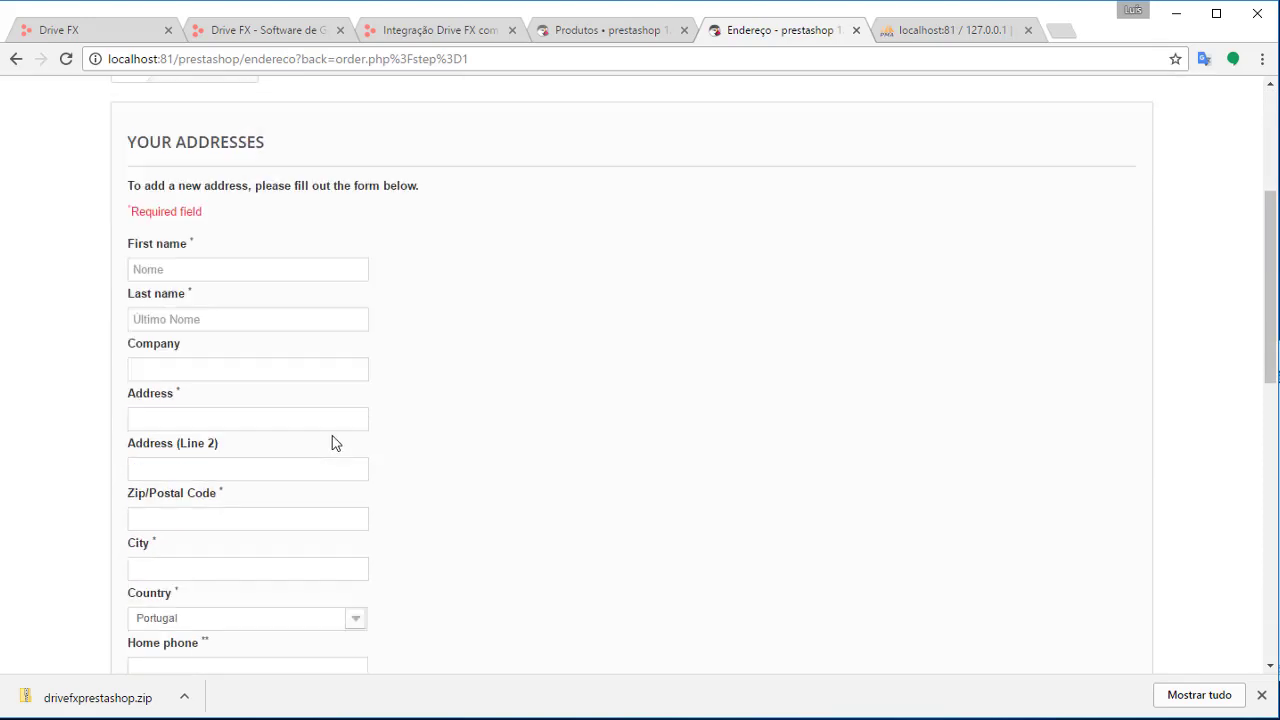
pyautogui.scroll(4, 424, 449)
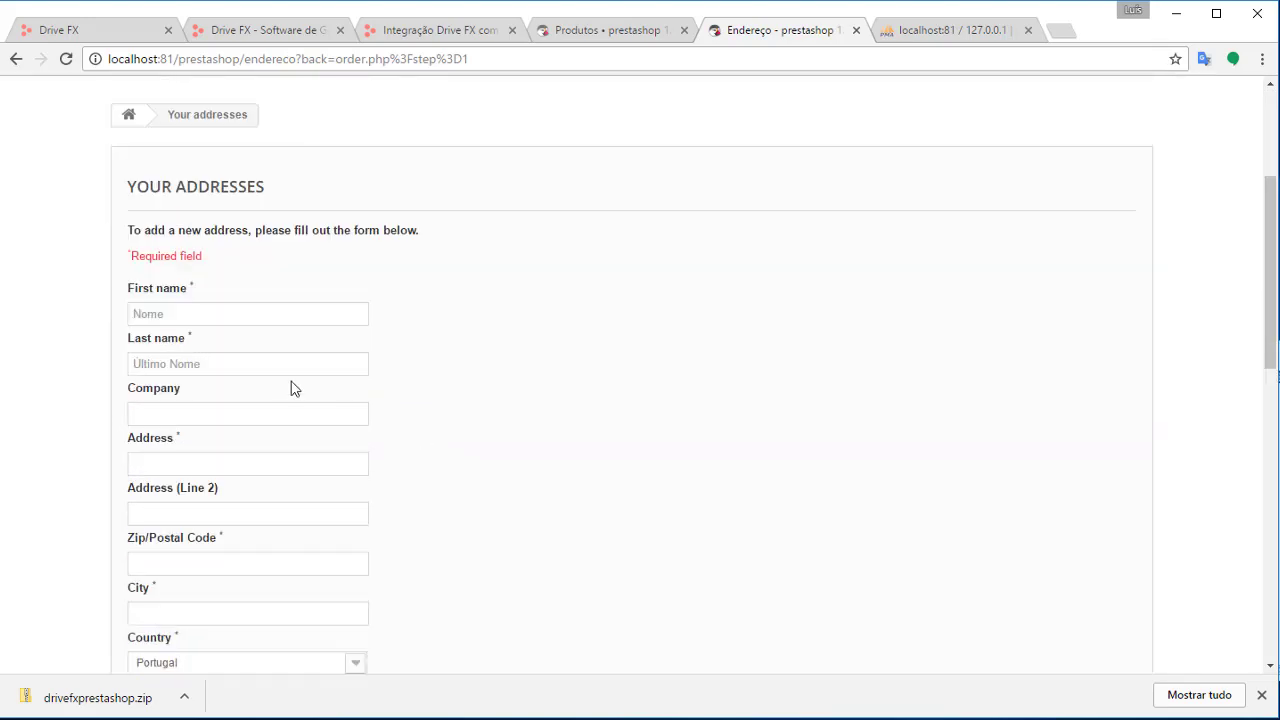
pyautogui.click(289, 460)
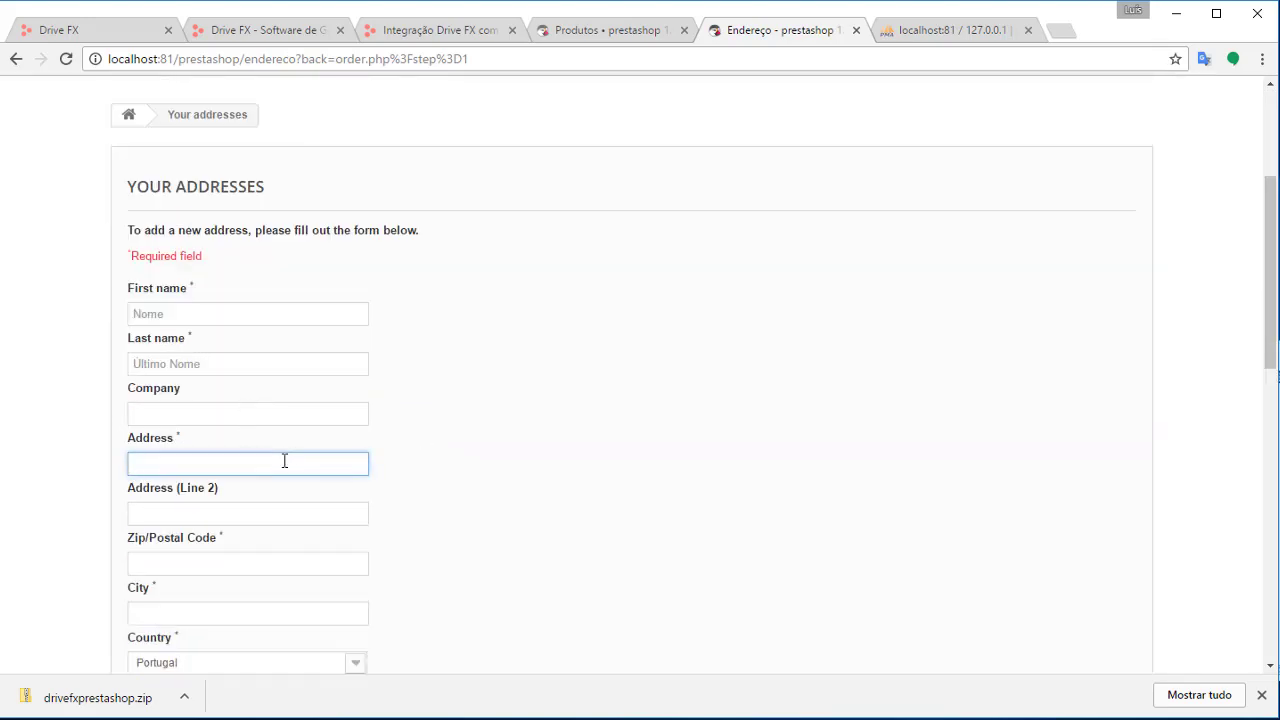
pyautogui.write('R')
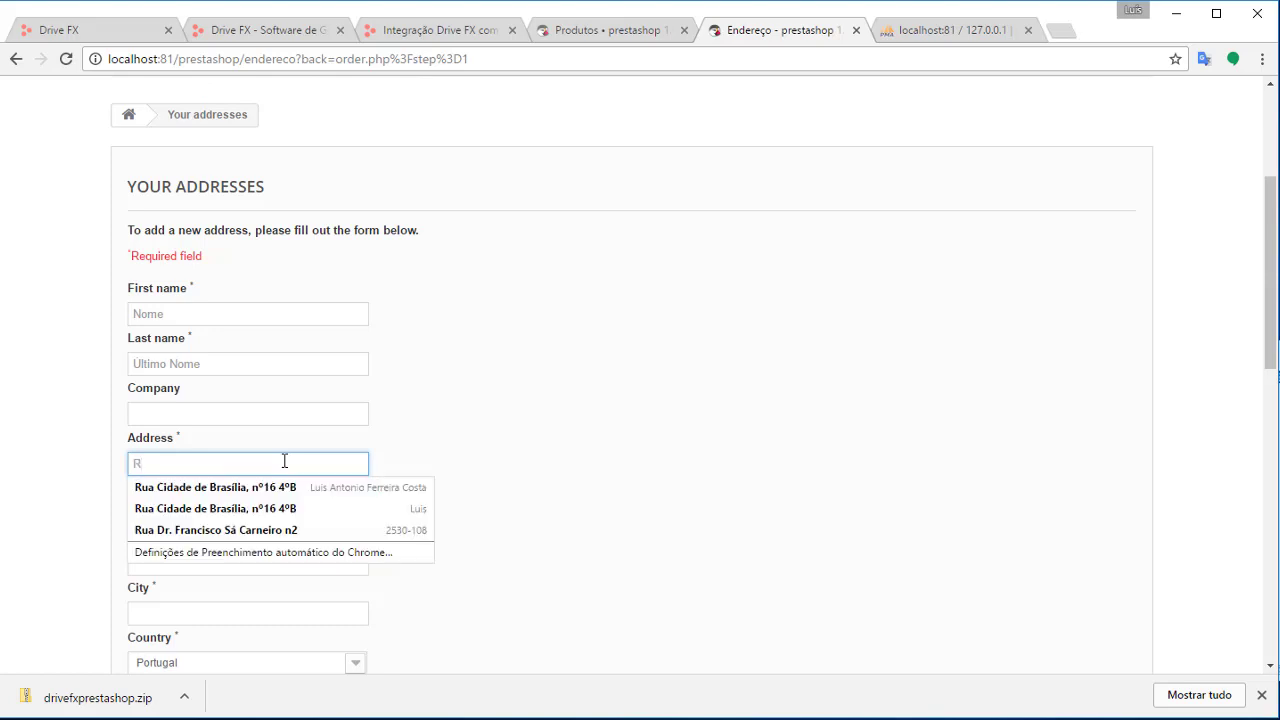
pyautogui.press('BackSpace')
pyautogui.scroll(-1, 500, 374)
pyautogui.press('BackSpace')
pyautogui.press('BackSpace')
pyautogui.write('ima')
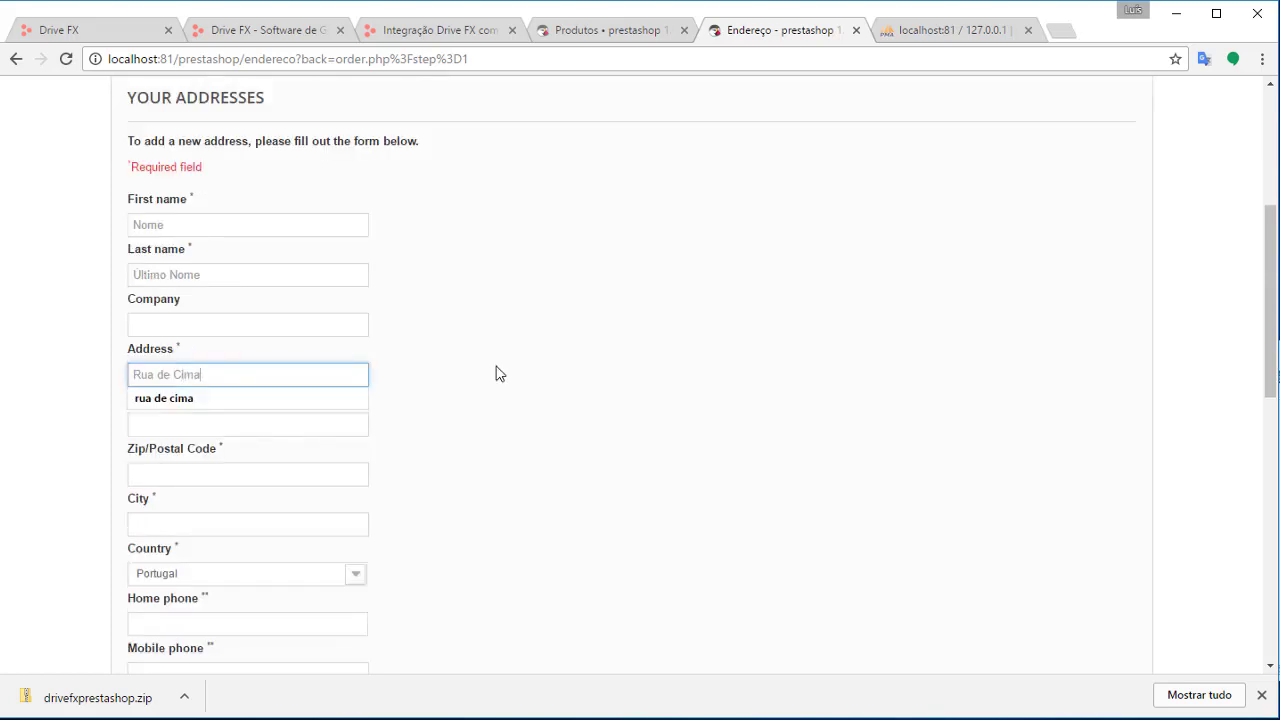
pyautogui.click(310, 431)
pyautogui.click(648, 435)
pyautogui.scroll(-2, 646, 436)
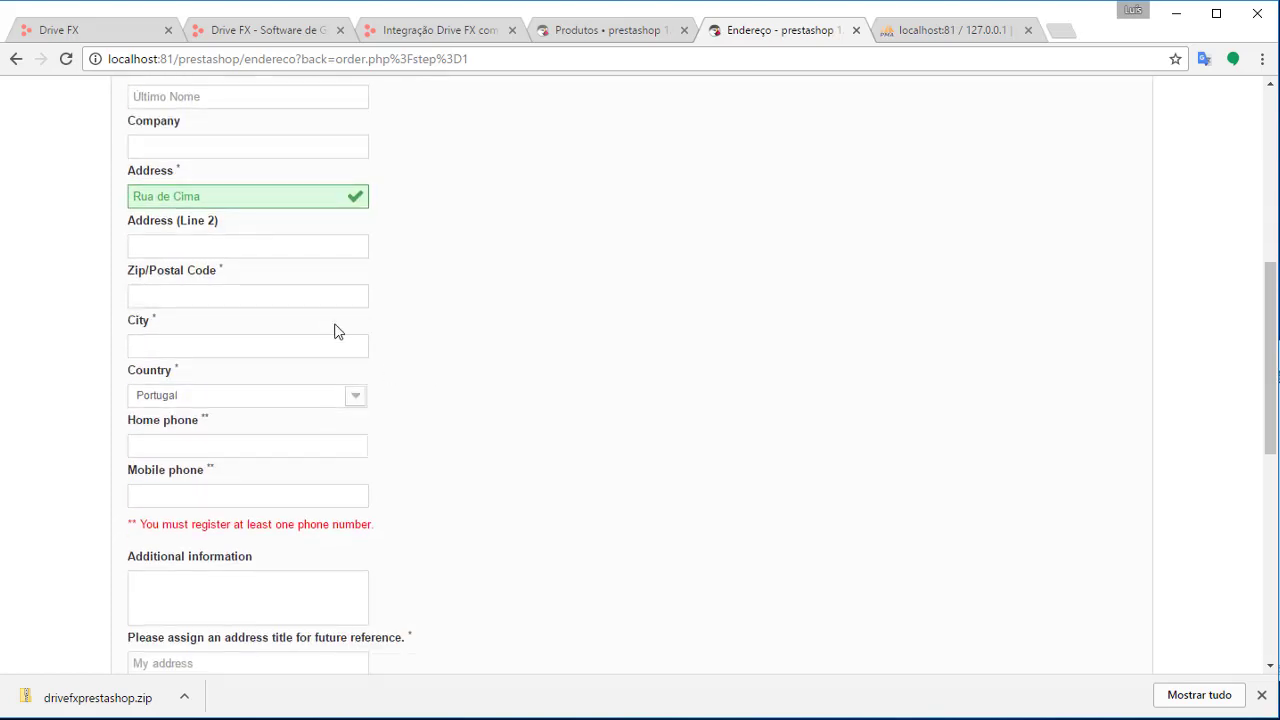
# Fill in the postal code, city and home phone, then save the address
pyautogui.click(314, 300)
pyautogui.write('1234-123')
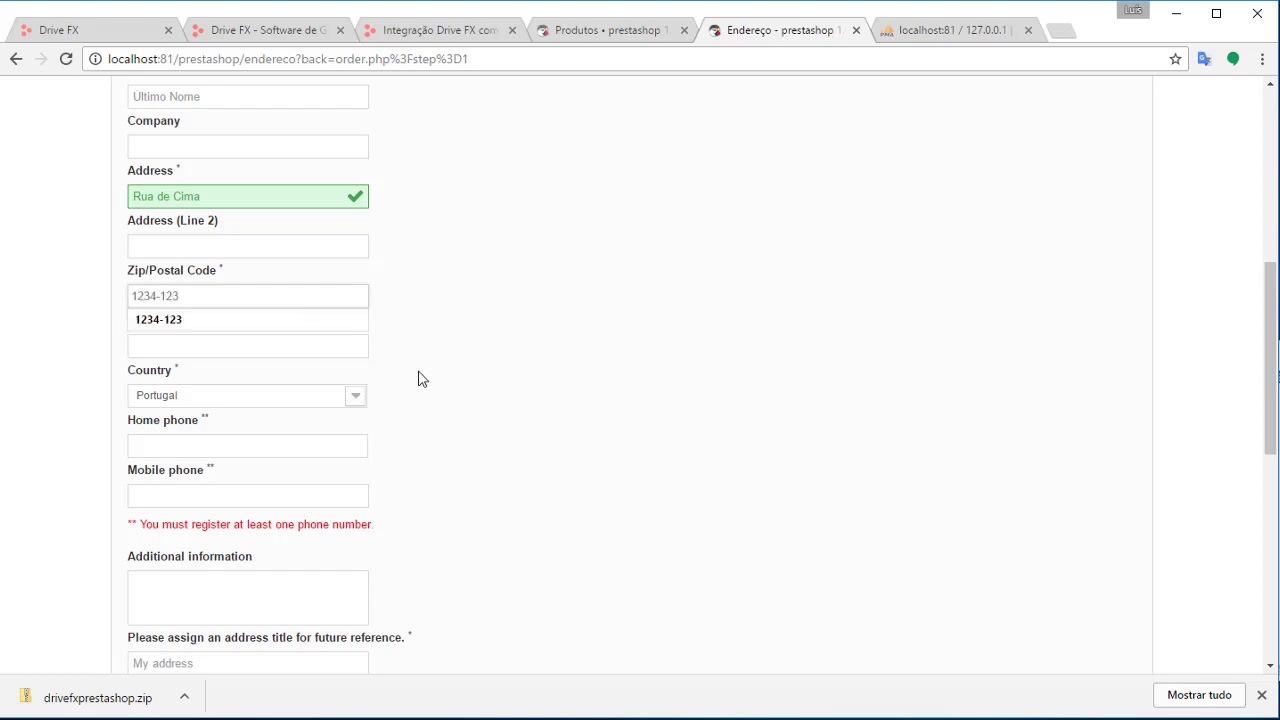
pyautogui.click(297, 349)
pyautogui.write('Lisboa')
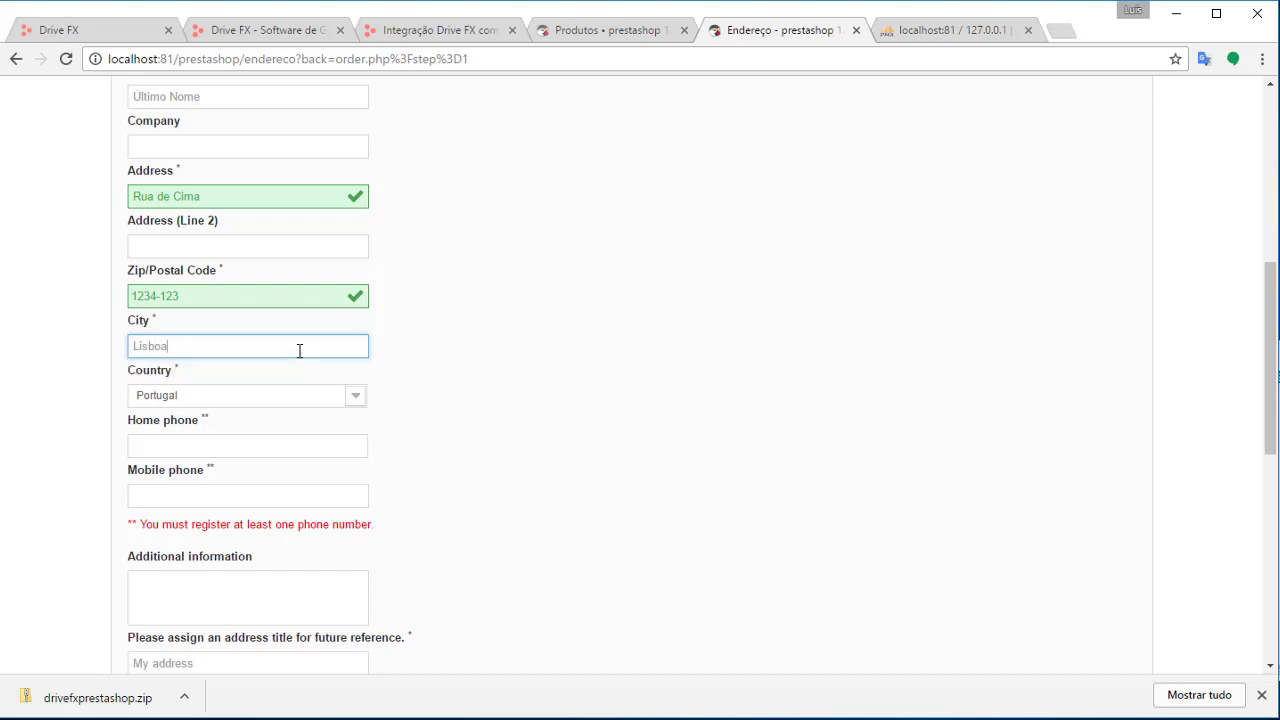
pyautogui.press('Tab')
pyautogui.scroll(-1, 323, 434)
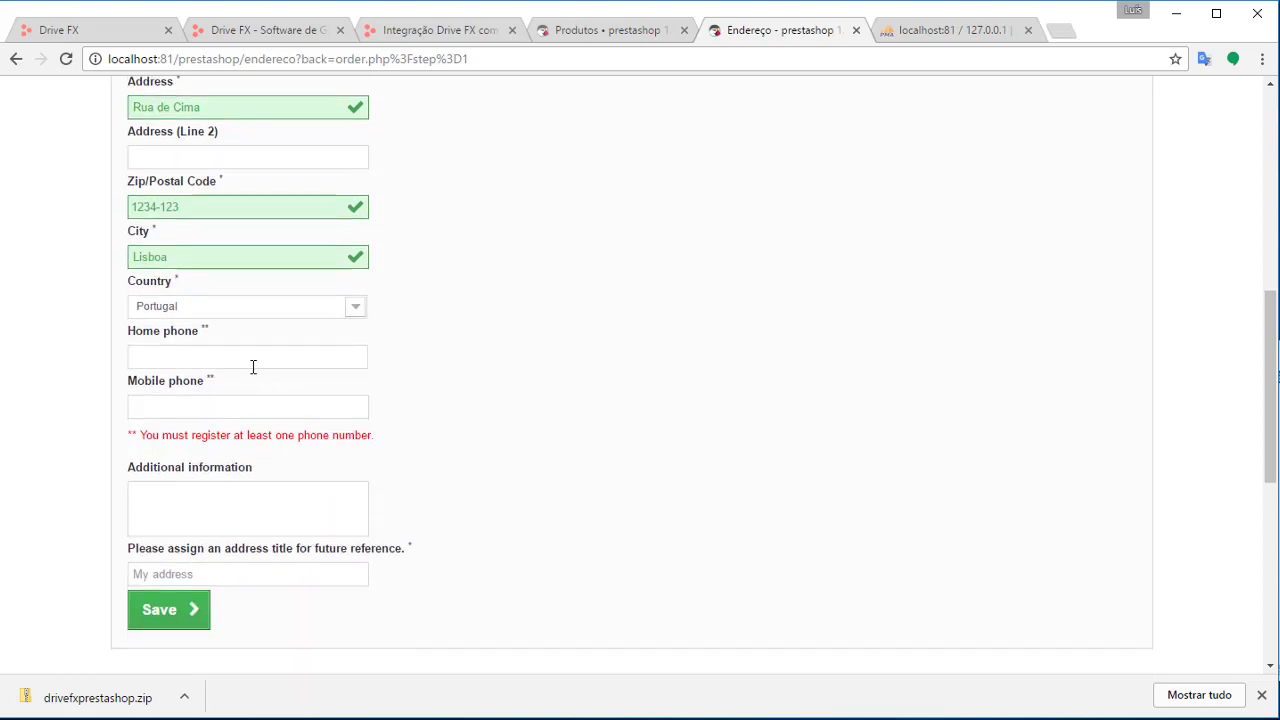
pyautogui.click(260, 359)
pyautogui.write('911711')
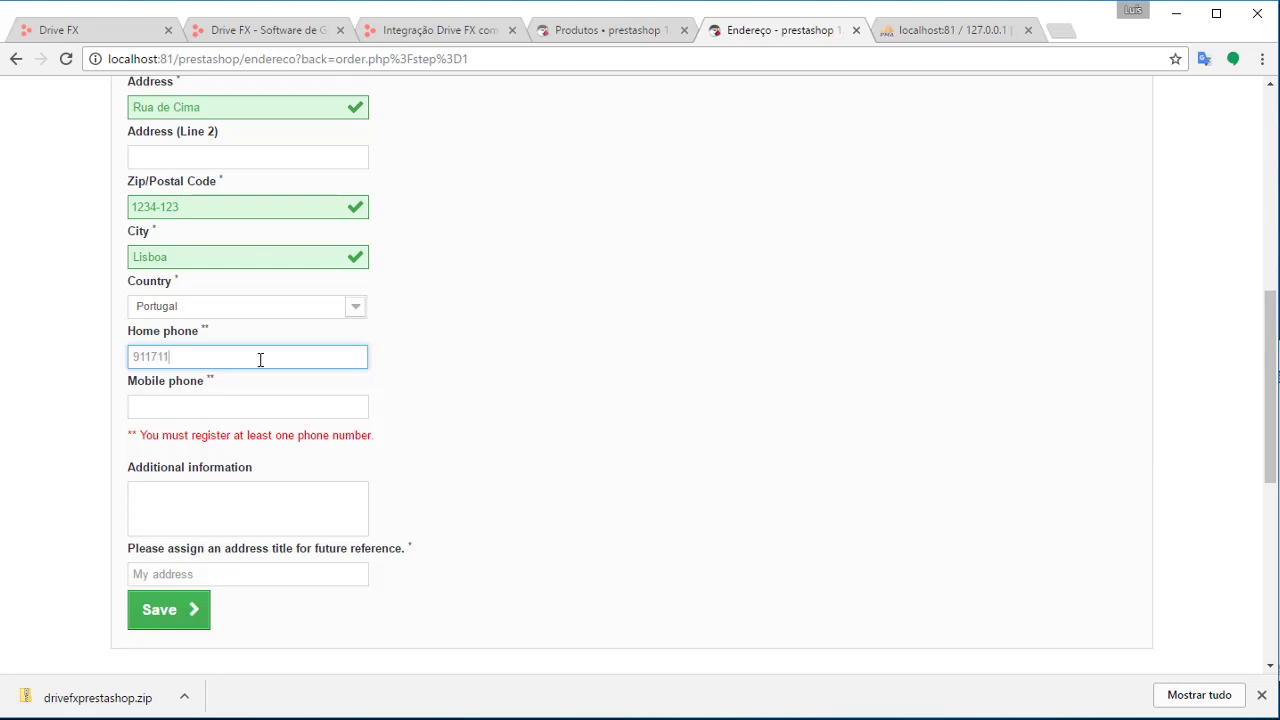
pyautogui.click(503, 434)
pyautogui.scroll(-2, 490, 428)
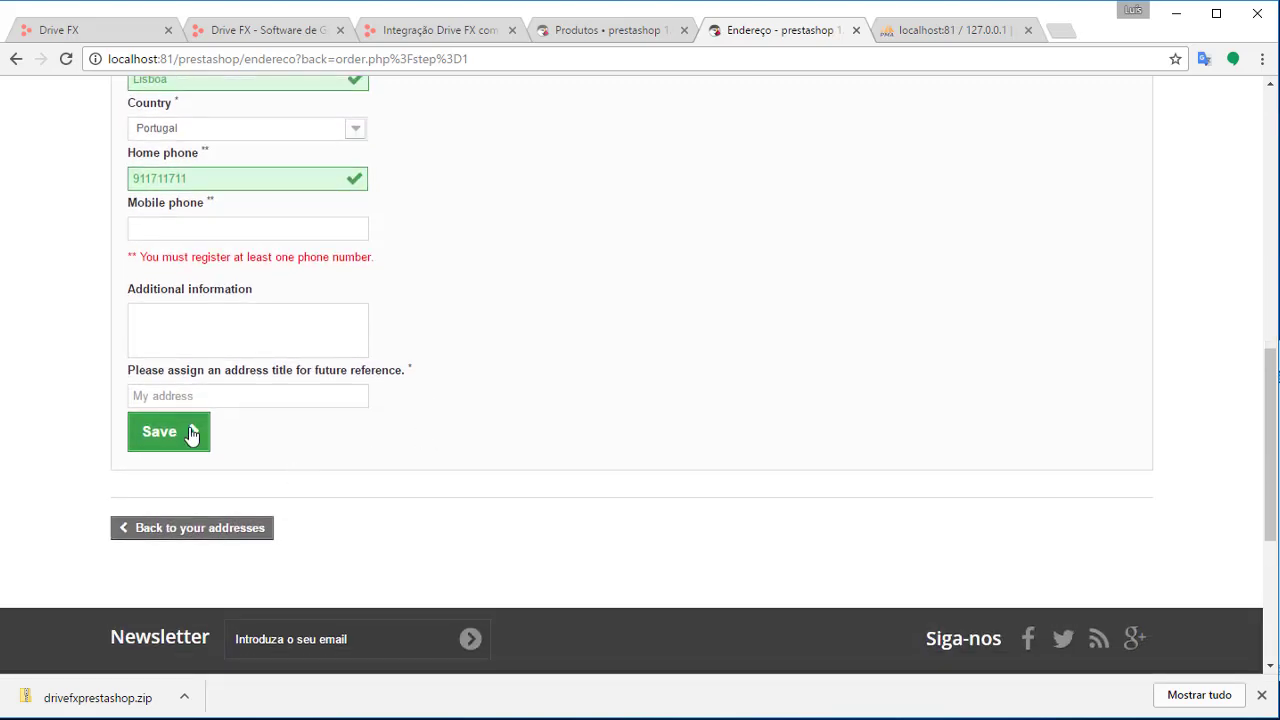
pyautogui.click(192, 433)
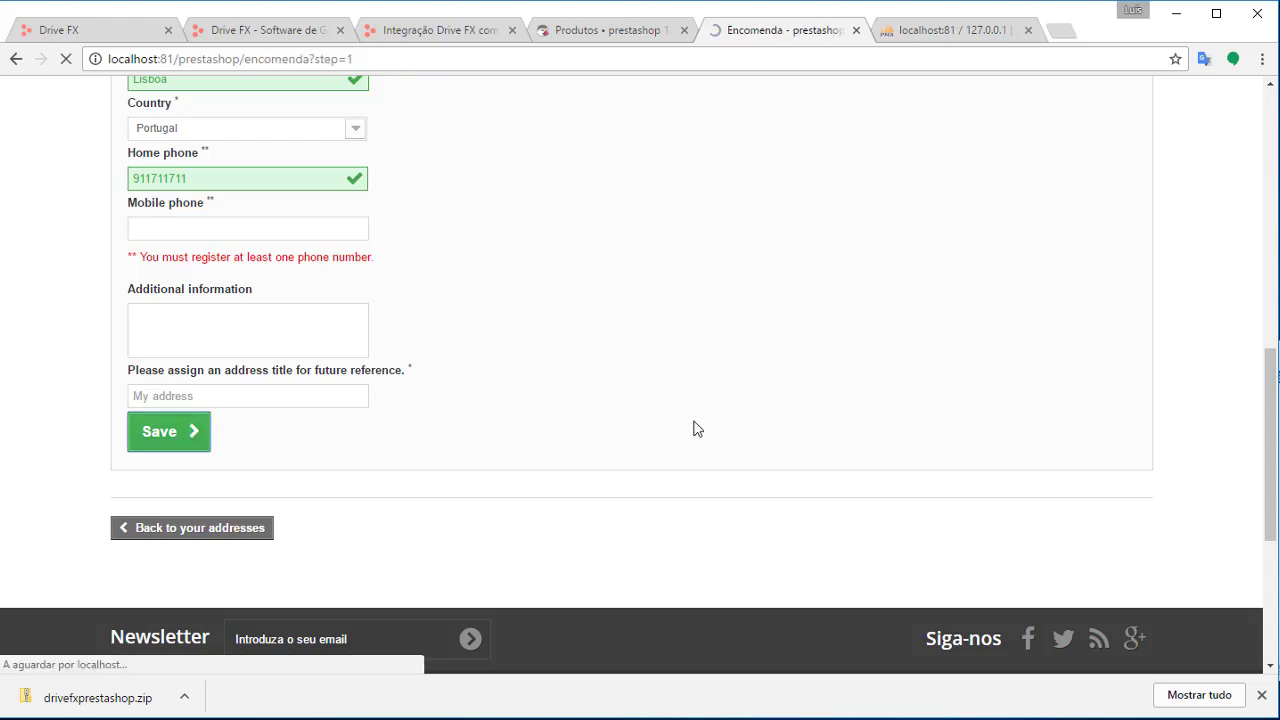
# Choose My carrier shipping at 8,61 €, accept the terms, and continue to payment
pyautogui.scroll(-3, 691, 428)
pyautogui.scroll(-1, 650, 432)
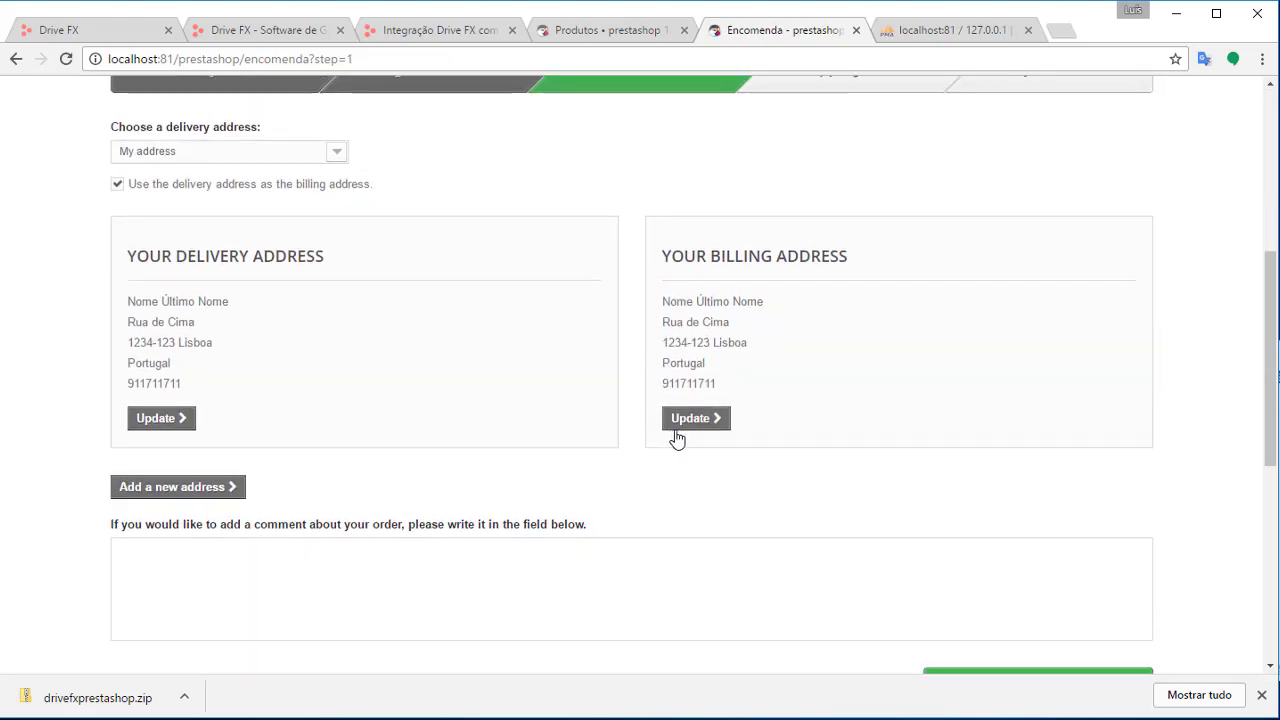
pyautogui.scroll(-1, 726, 480)
pyautogui.scroll(1, 726, 480)
pyautogui.scroll(-2, 726, 480)
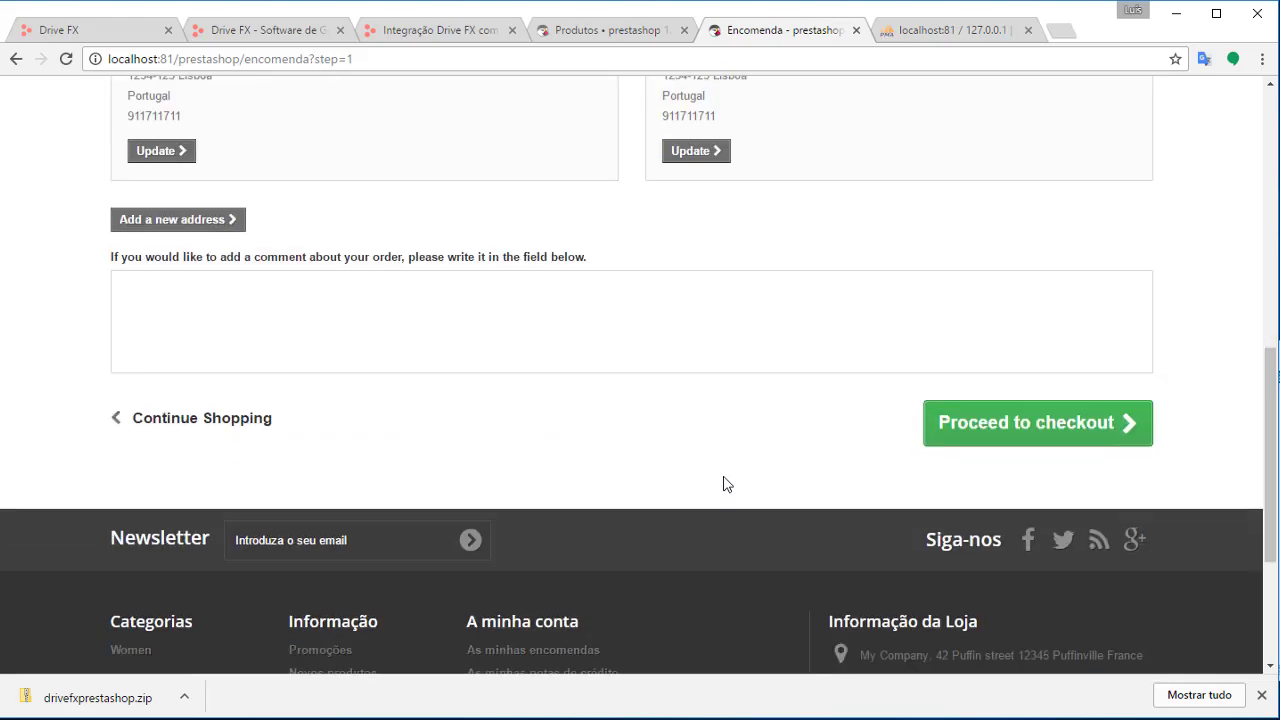
pyautogui.click(1012, 416)
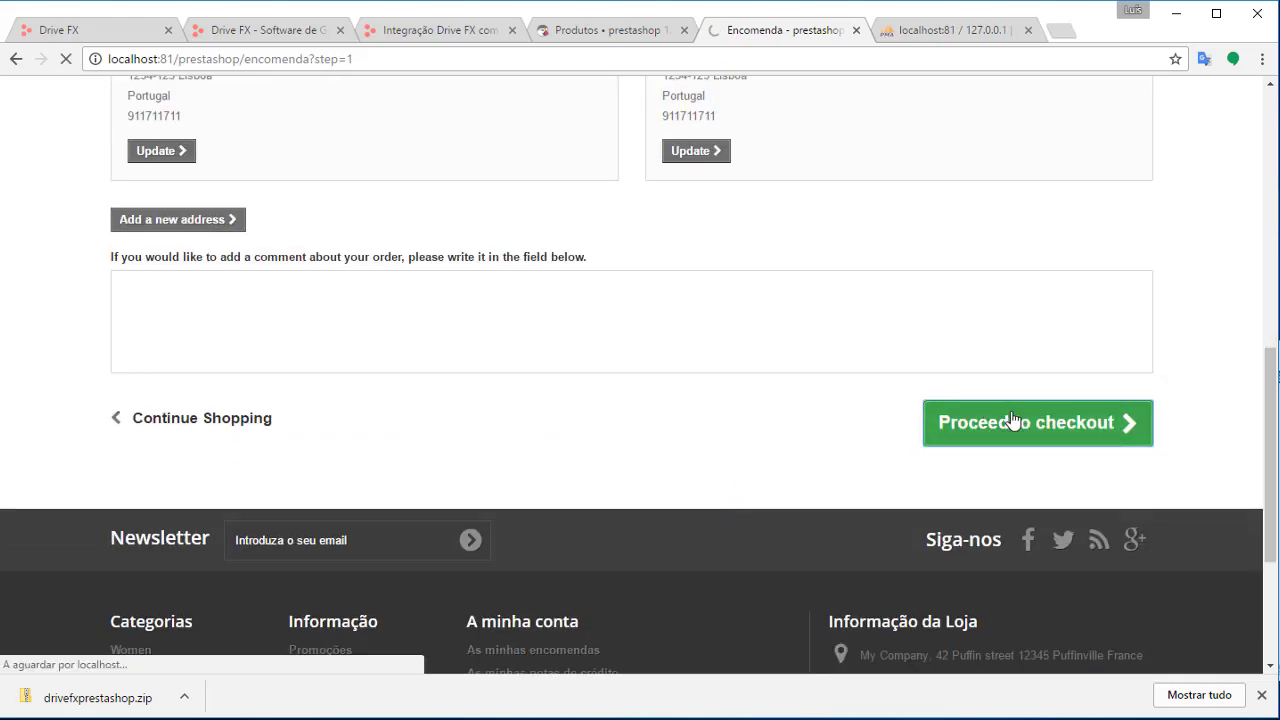
pyautogui.scroll(-3, 440, 375)
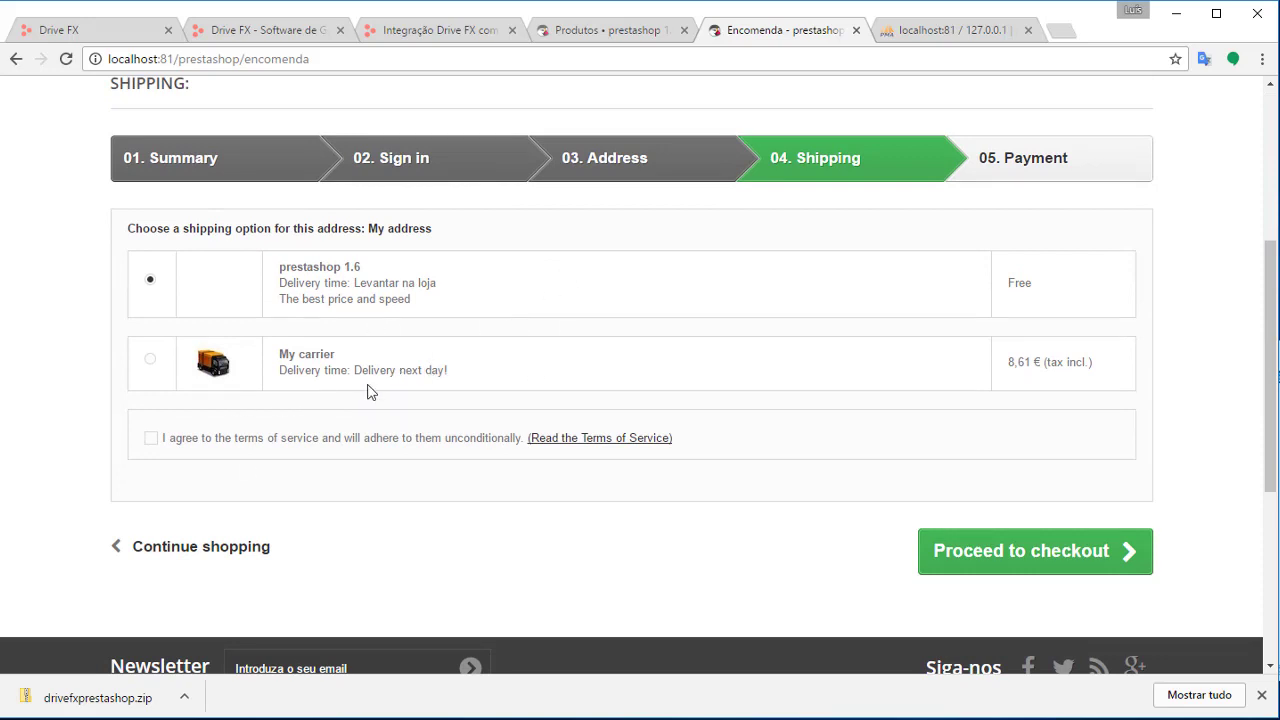
pyautogui.moveTo(1010, 365); pyautogui.dragTo(1100, 370)
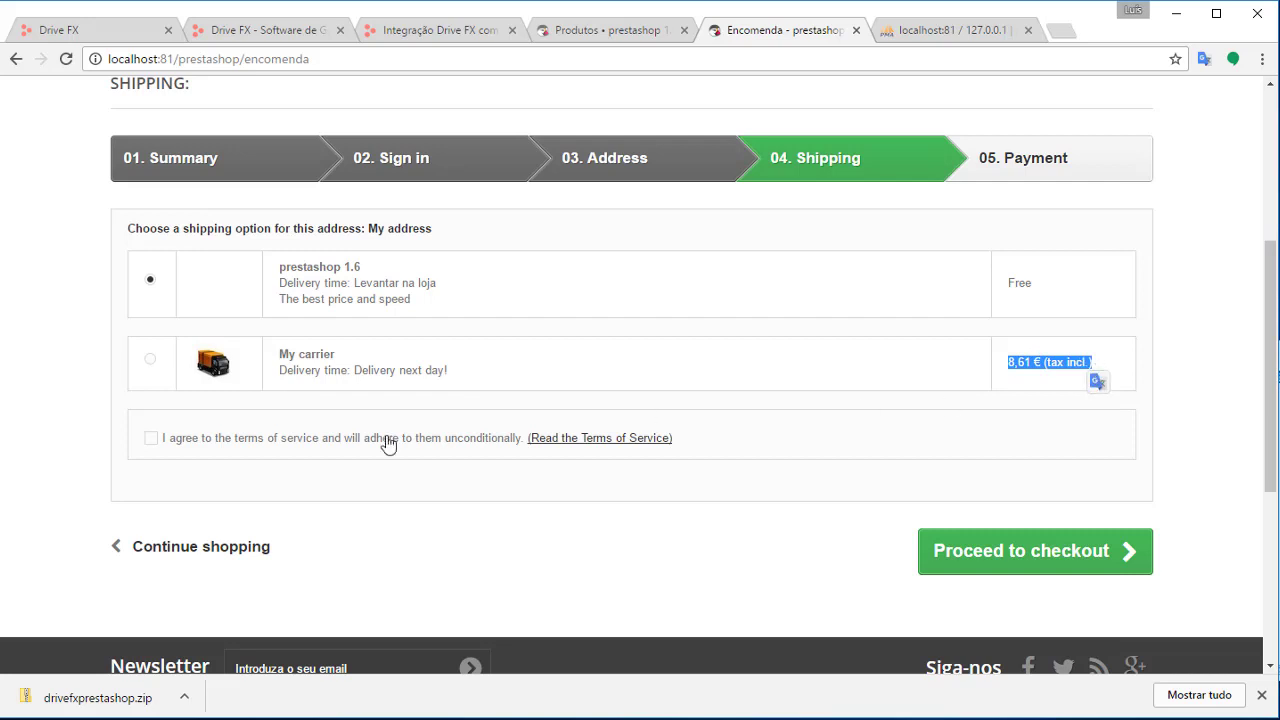
pyautogui.click(151, 363)
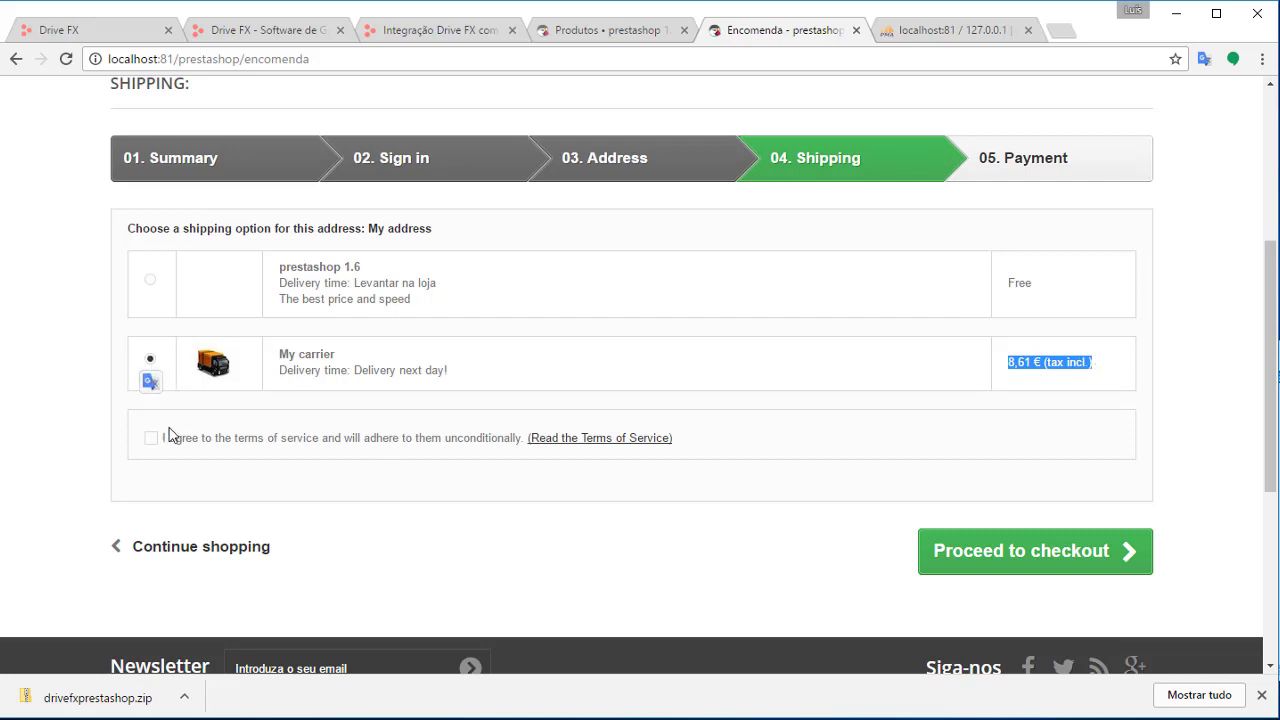
pyautogui.moveTo(285, 358); pyautogui.dragTo(389, 360)
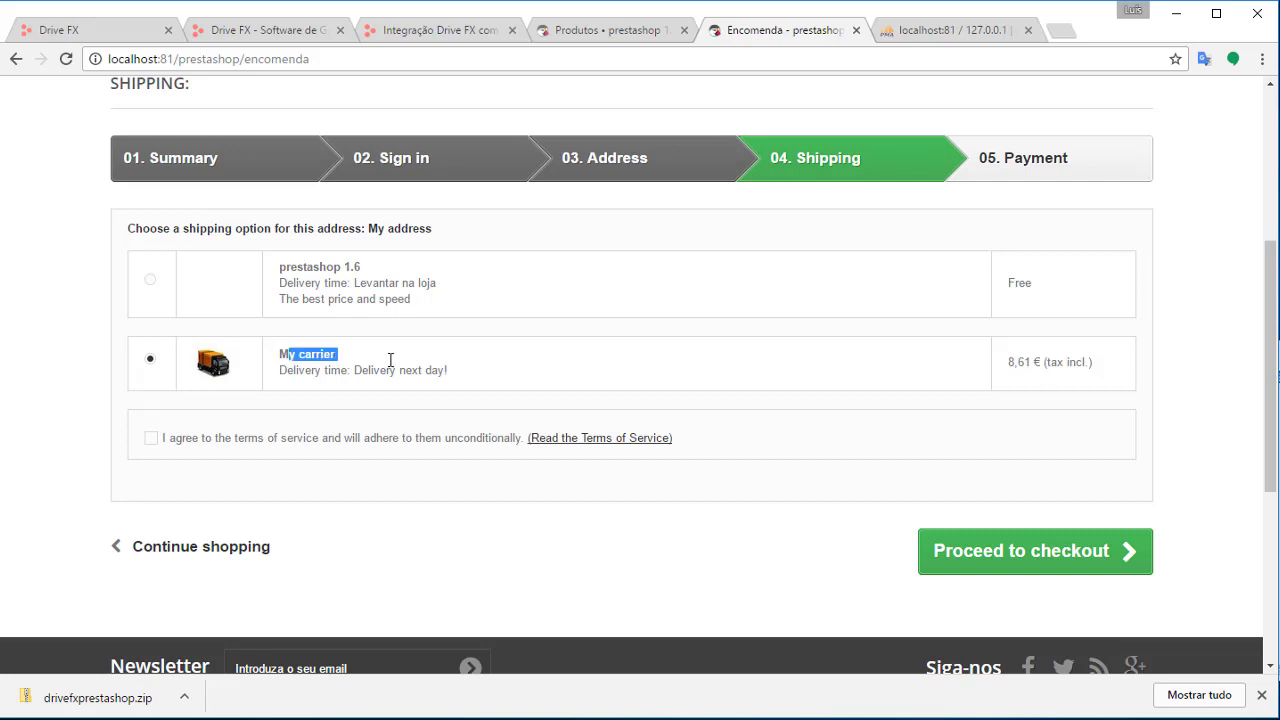
pyautogui.click(1029, 570)
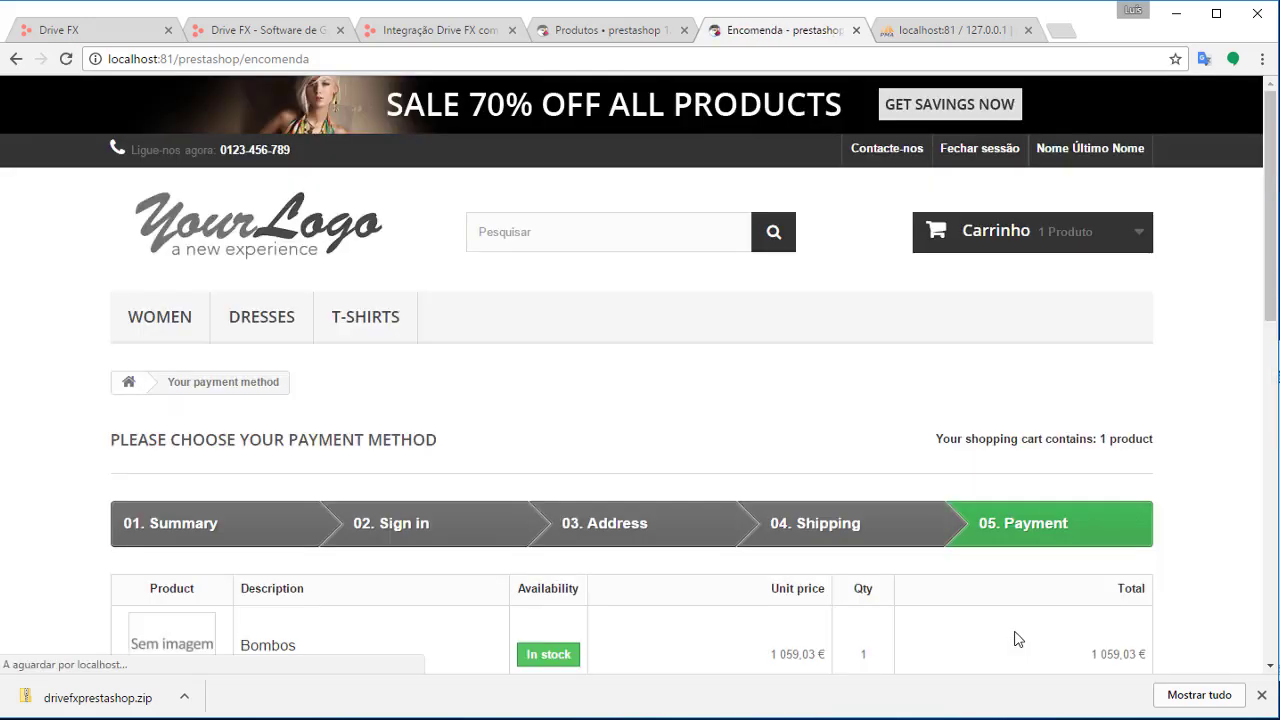
# Pay by bank transfer, confirm the 1 067,64 € order, and switch to Drive FX
pyautogui.scroll(-5, 800, 569)
pyautogui.scroll(-1, 790, 587)
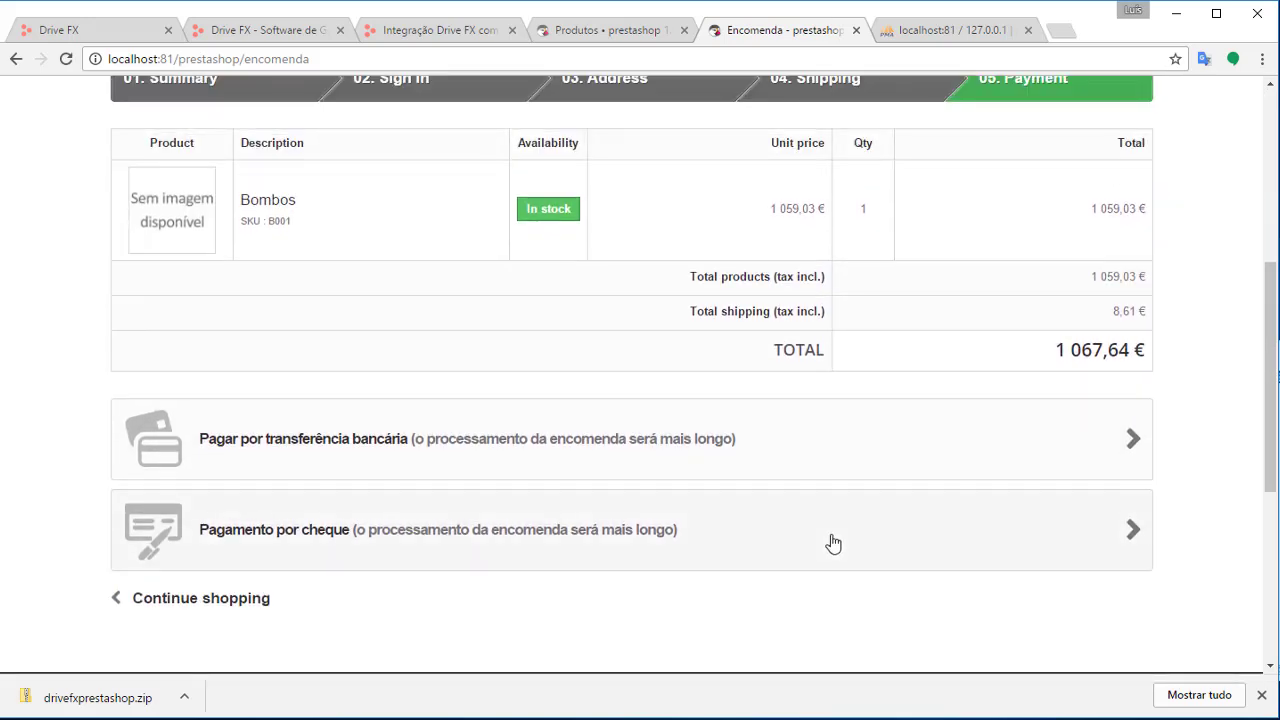
pyautogui.click(702, 450)
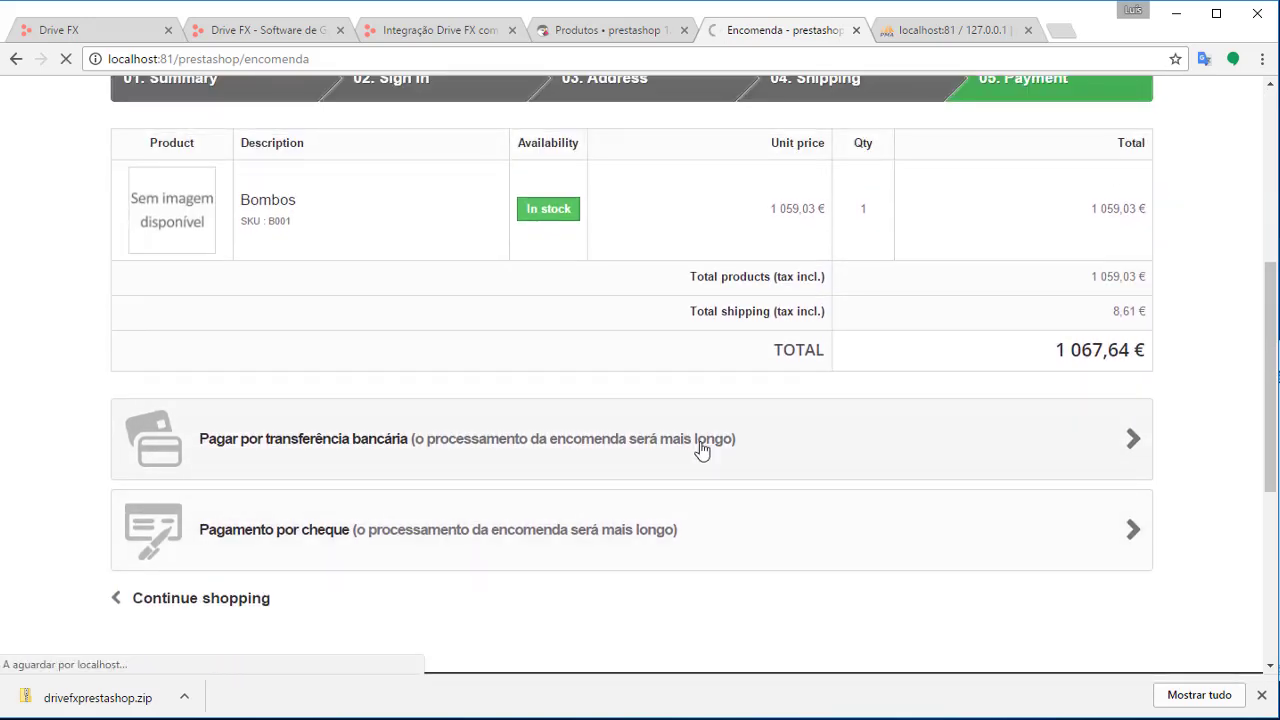
pyautogui.scroll(-4, 746, 371)
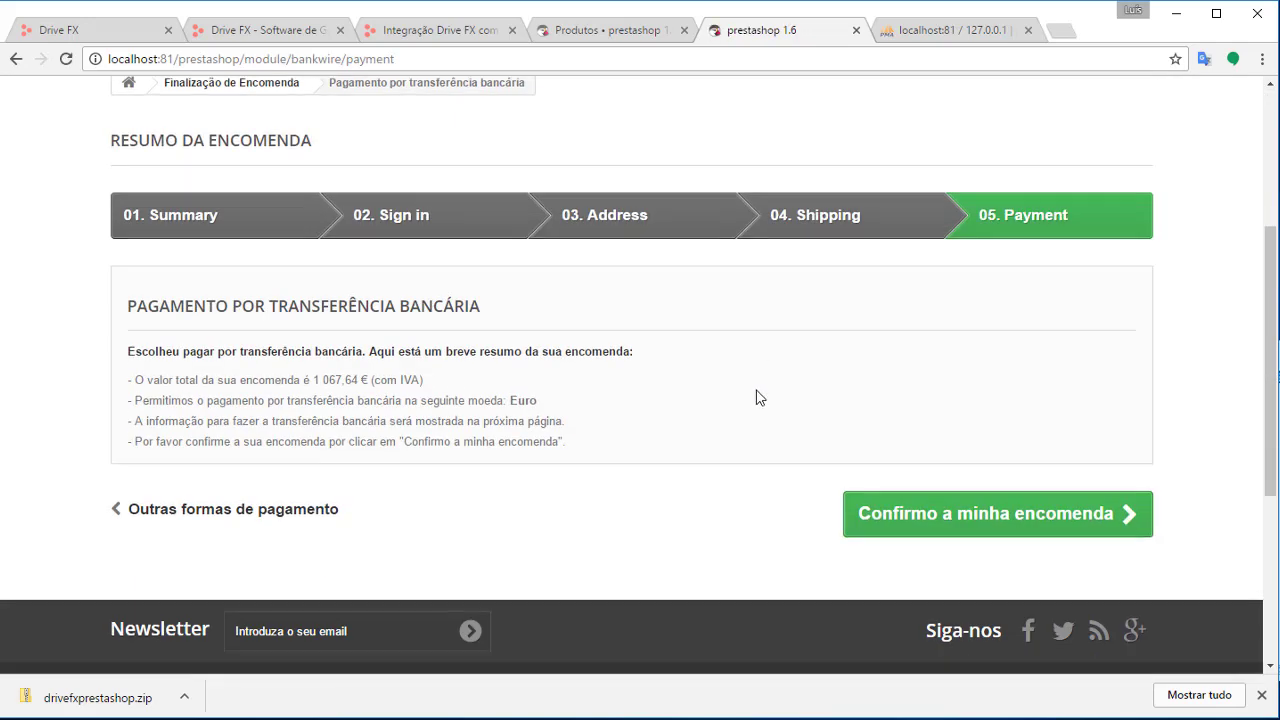
pyautogui.click(968, 470)
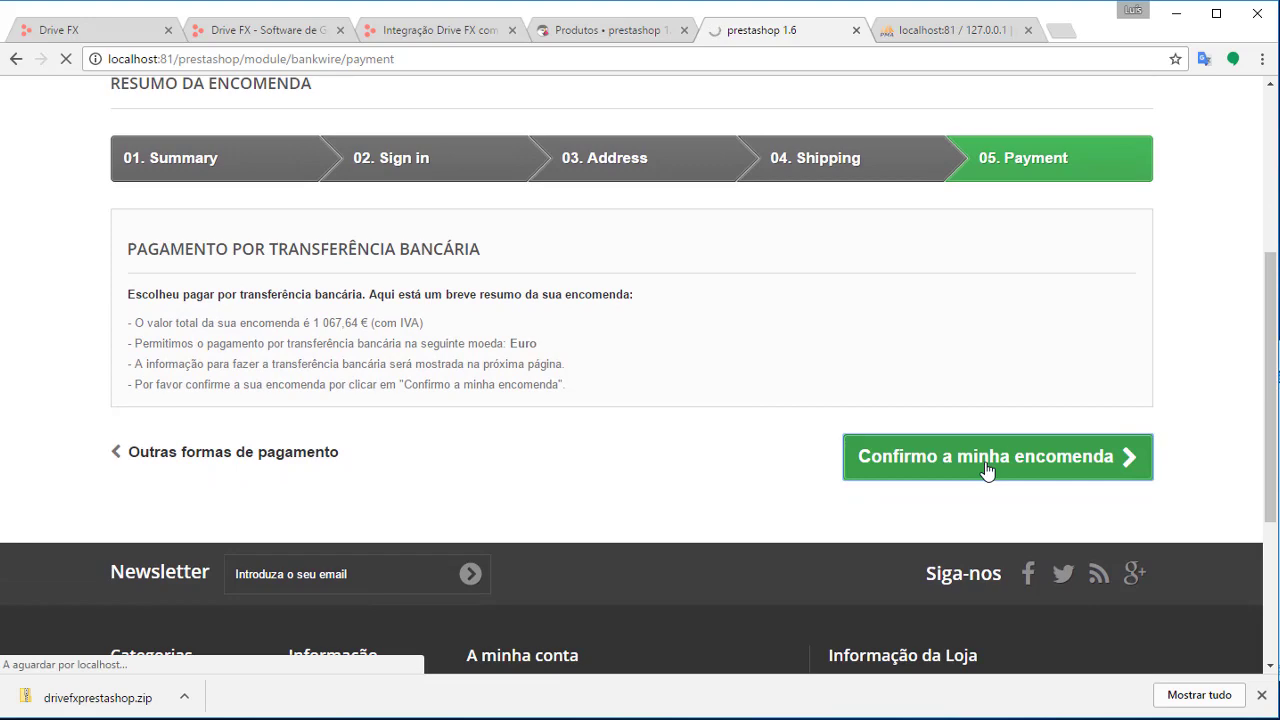
pyautogui.scroll(-4, 629, 357)
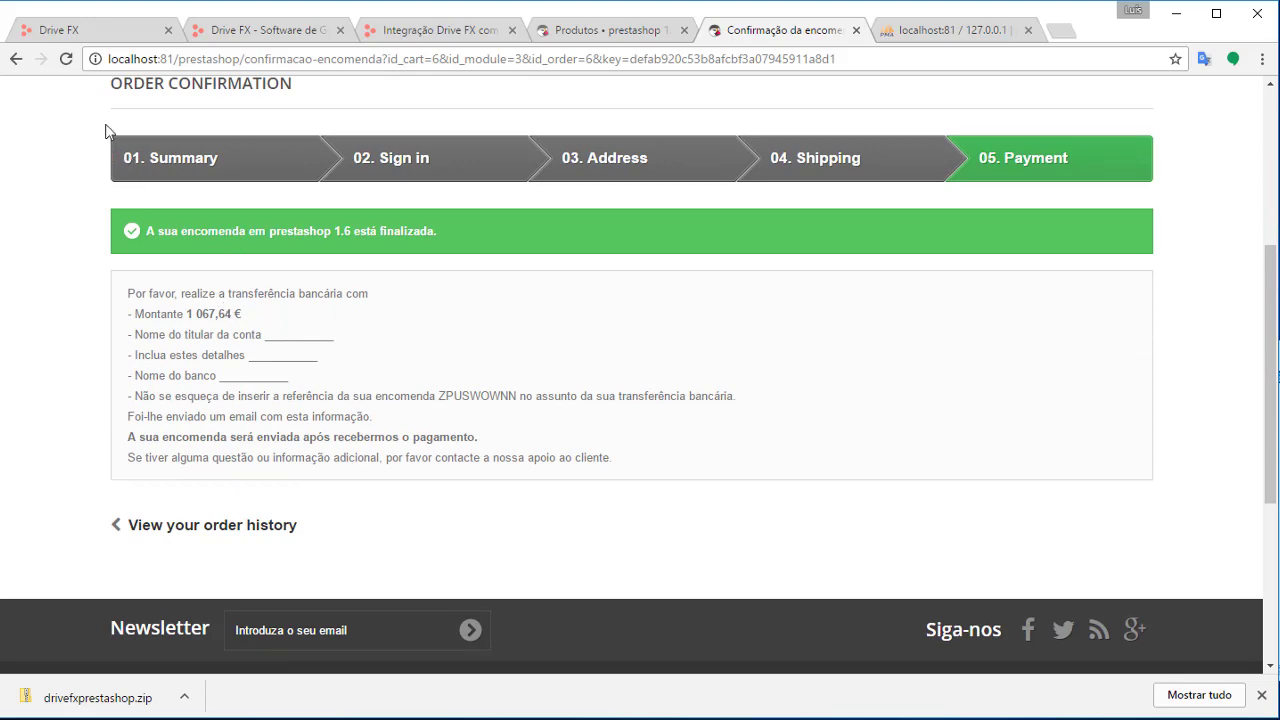
pyautogui.click(82, 30)
pyautogui.scroll(3, 724, 258)
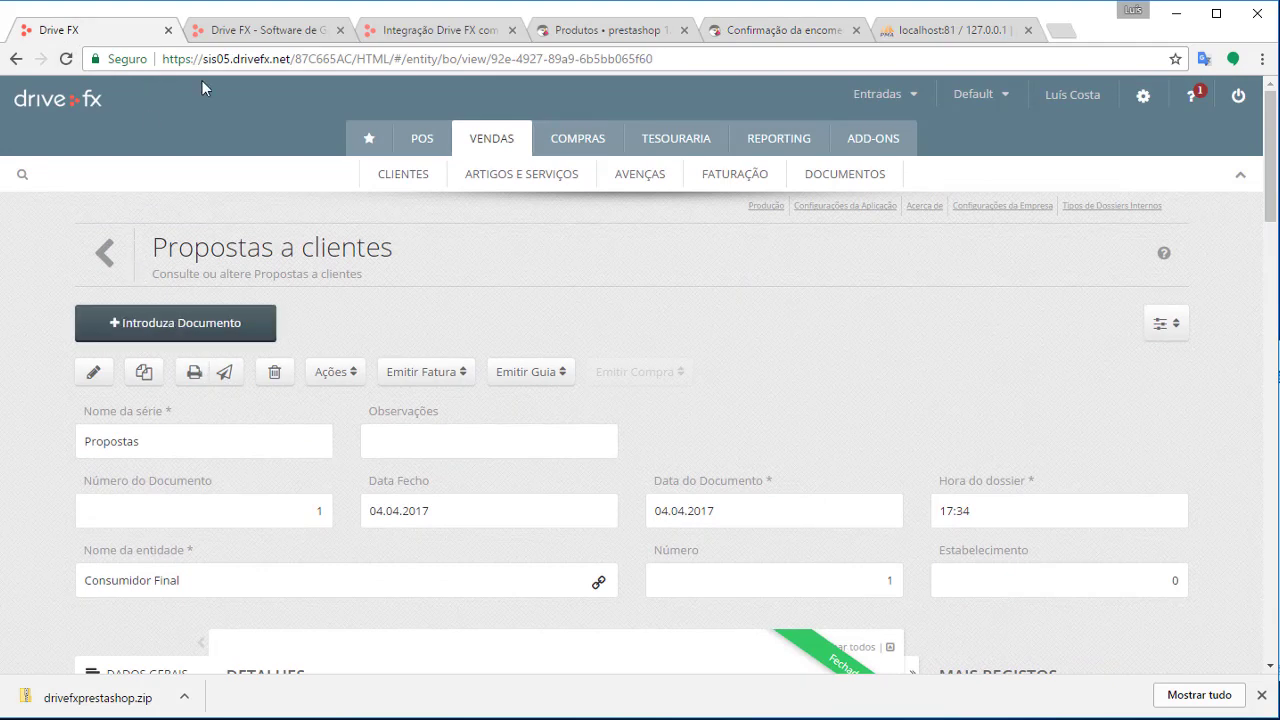
# Open the newest customer proposal, for 1.067,64 EUR, from the Propostas a clientes list
pyautogui.click(840, 174)
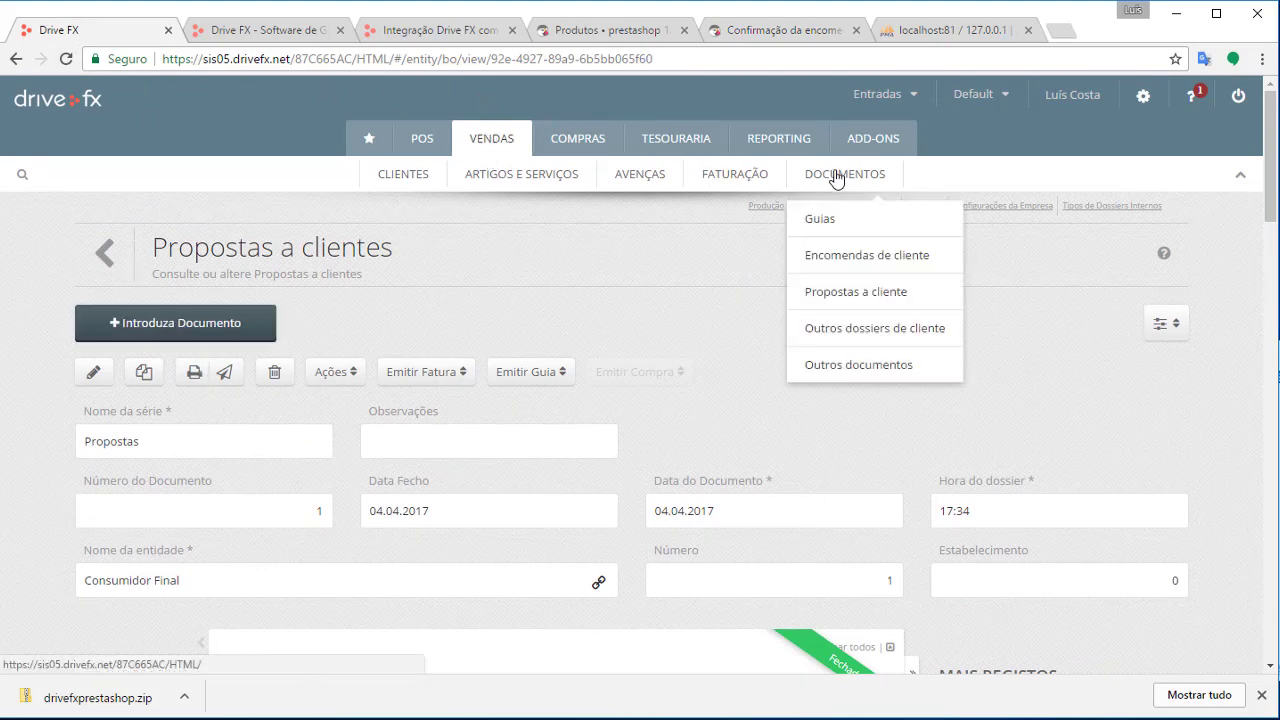
pyautogui.click(848, 285)
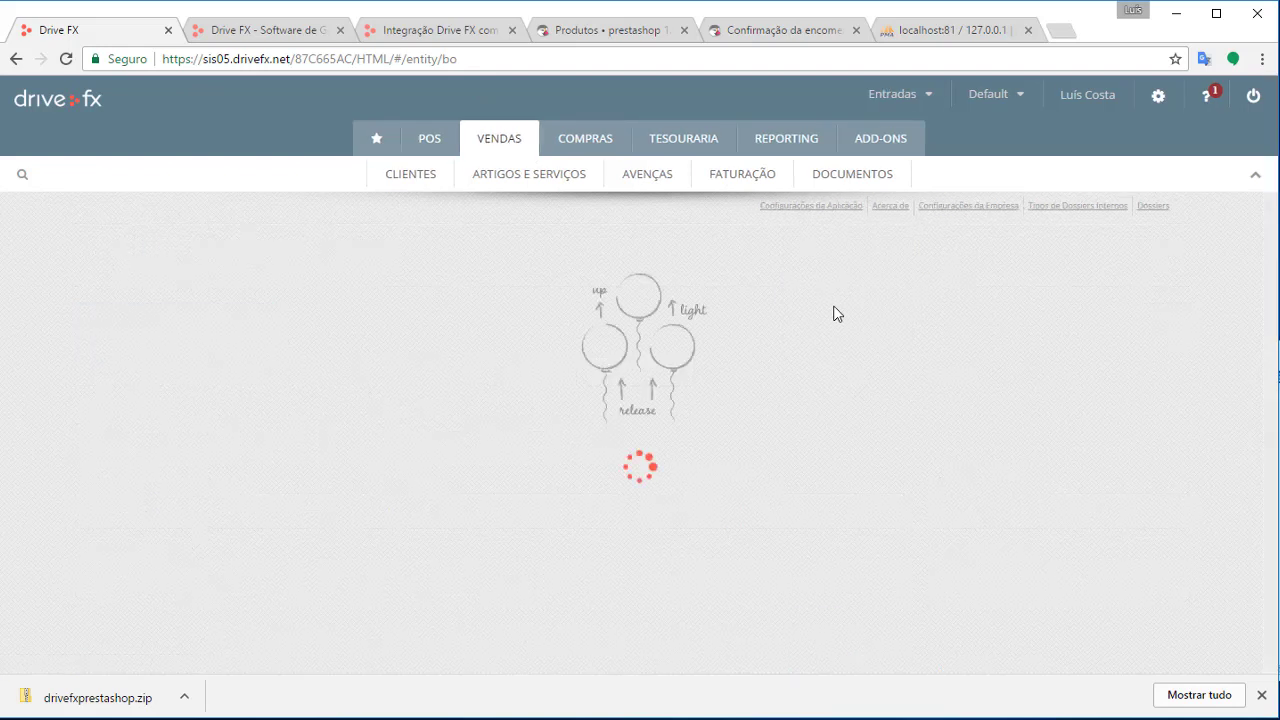
pyautogui.scroll(-4, 792, 305)
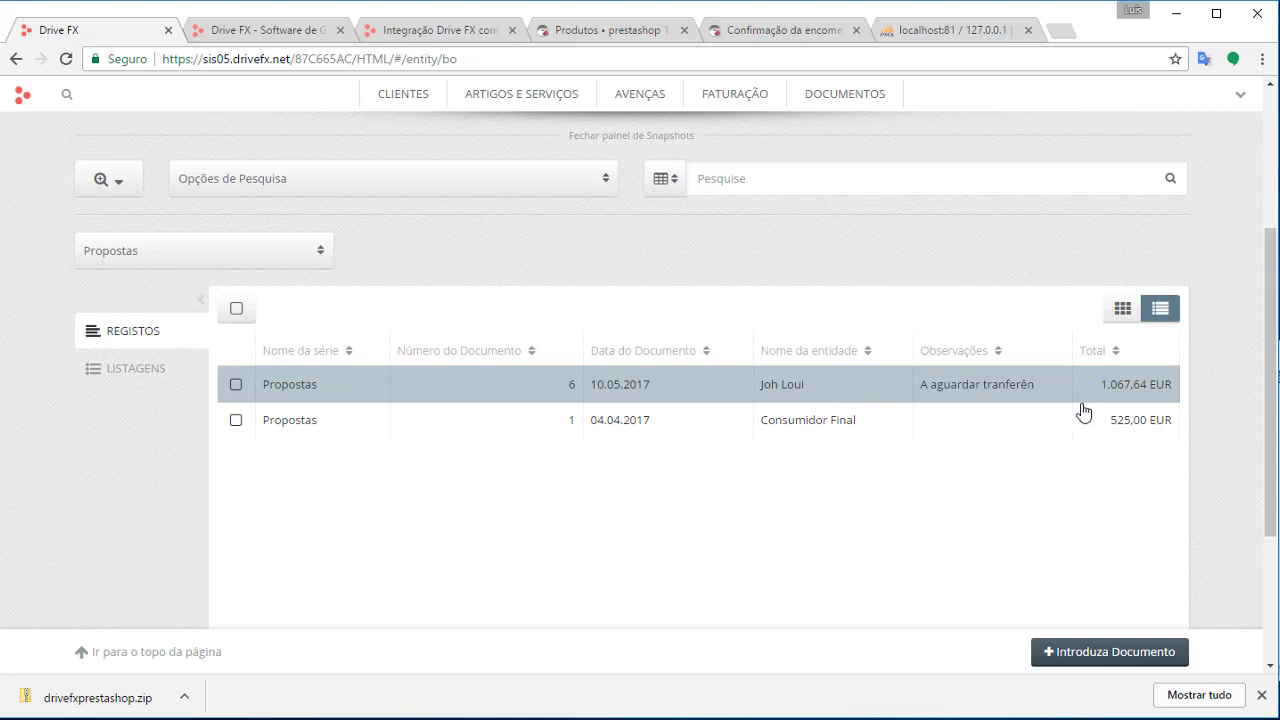
pyautogui.click(626, 387)
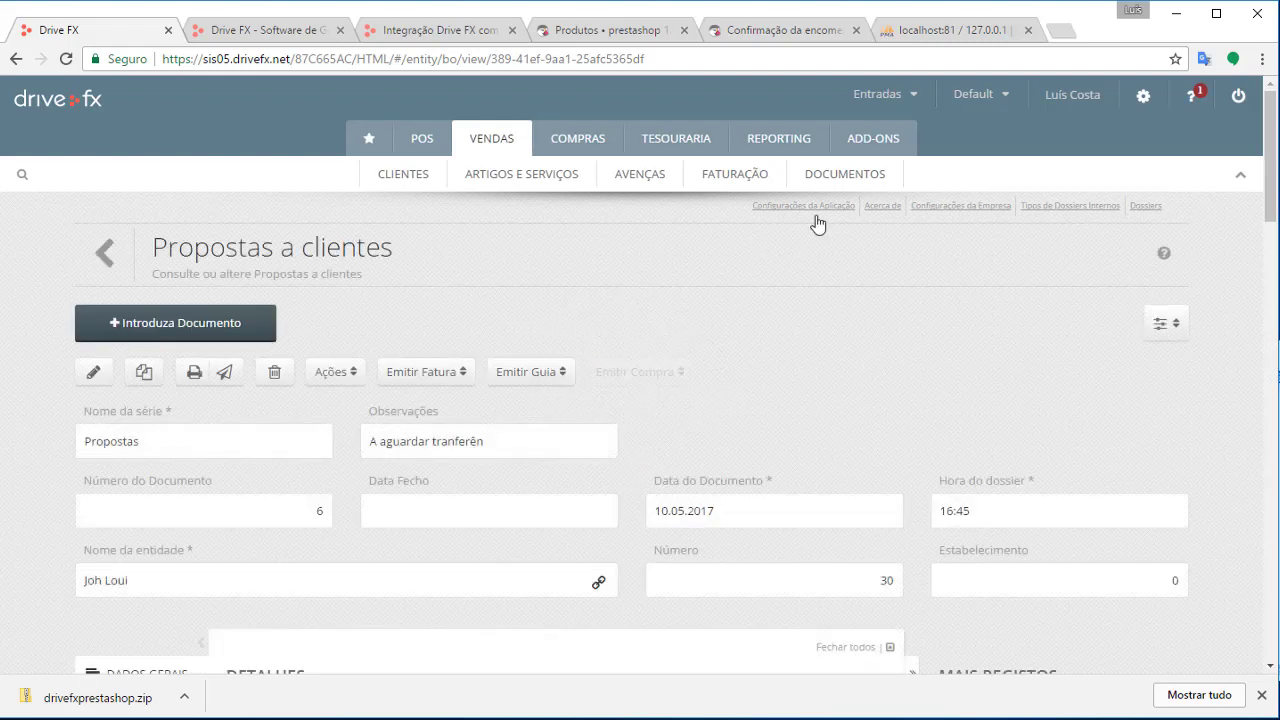
# Review the proposal's awaiting-transfer note and its My carrier line
pyautogui.scroll(-2, 840, 240)
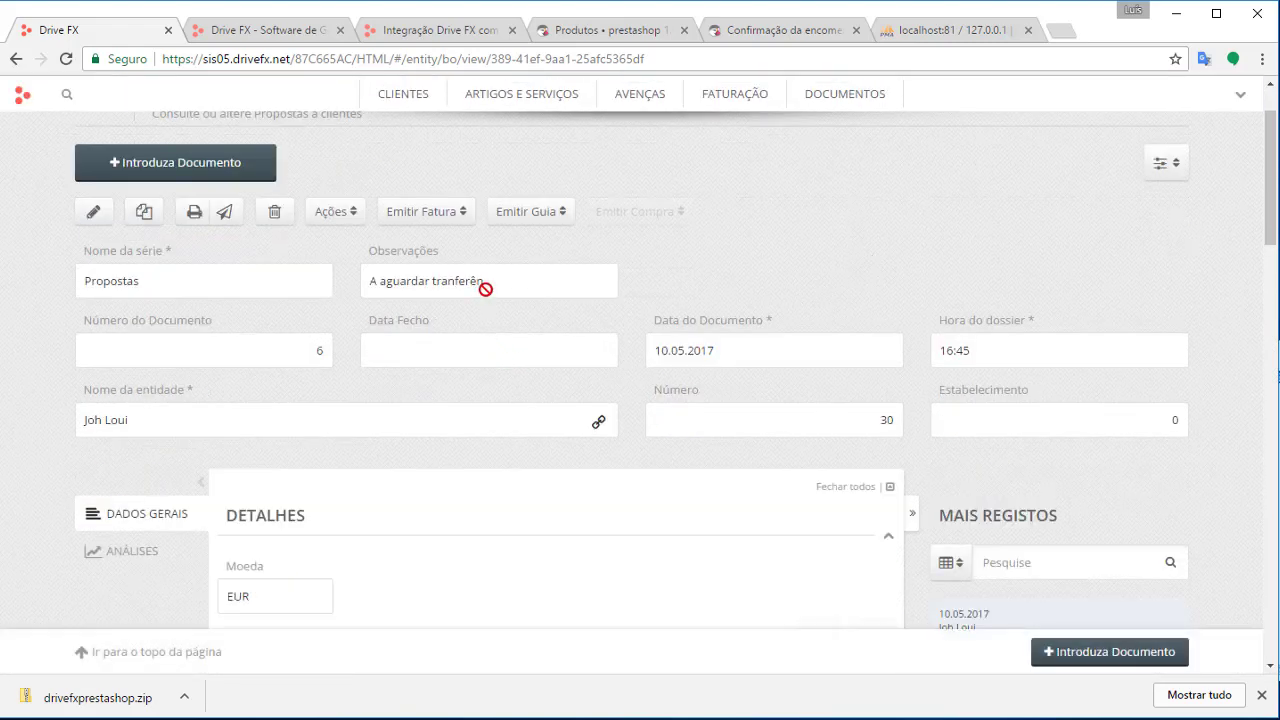
pyautogui.moveTo(485, 283)
pyautogui.mouseDown()
pyautogui.moveTo(369, 287)
pyautogui.moveTo(474, 277)
pyautogui.mouseUp()
pyautogui.click(682, 275)
pyautogui.scroll(-4, 760, 266)
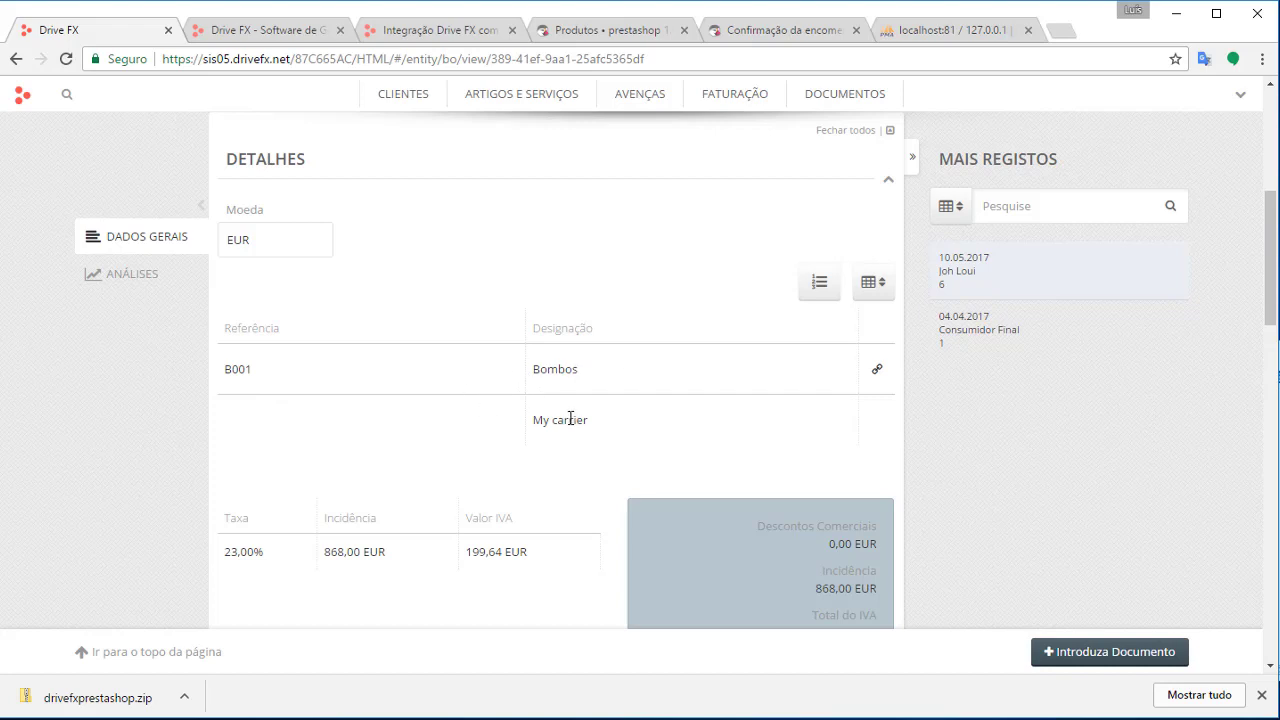
pyautogui.moveTo(570, 418); pyautogui.dragTo(541, 419)
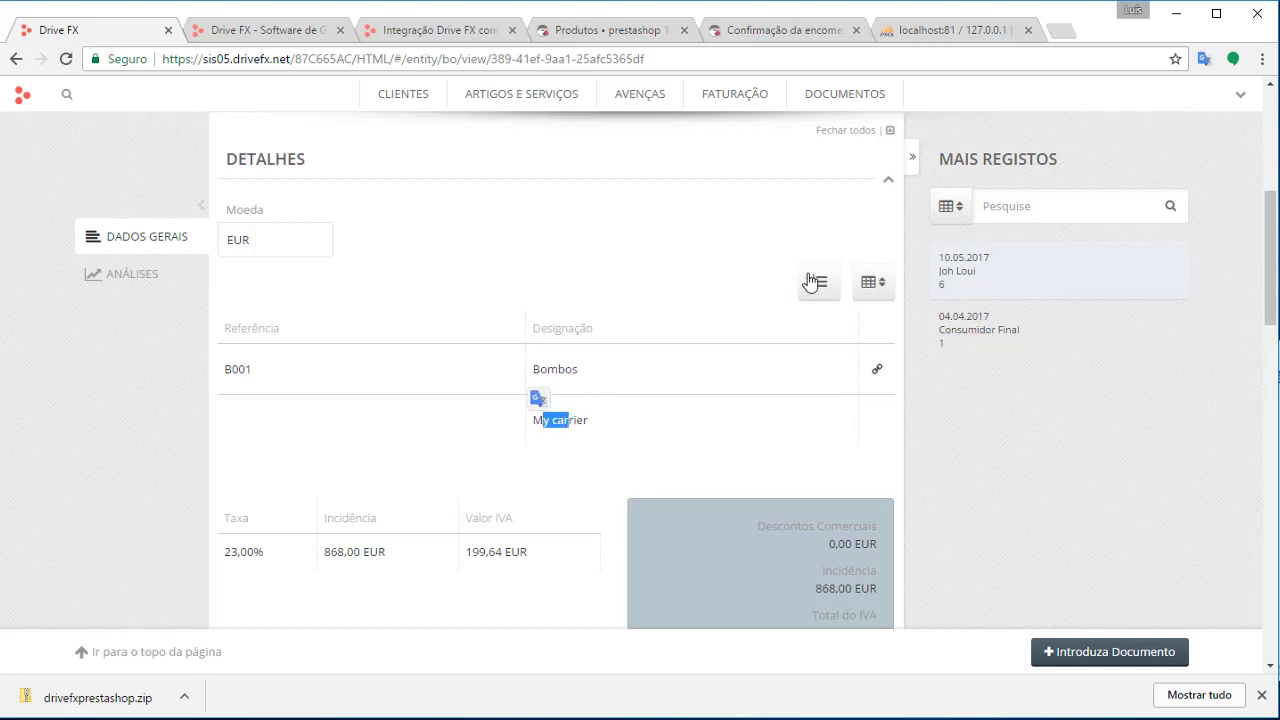
# Add the unit cost and gross weight columns to the proposal lines
pyautogui.click(870, 282)
pyautogui.scroll(-2, 946, 480)
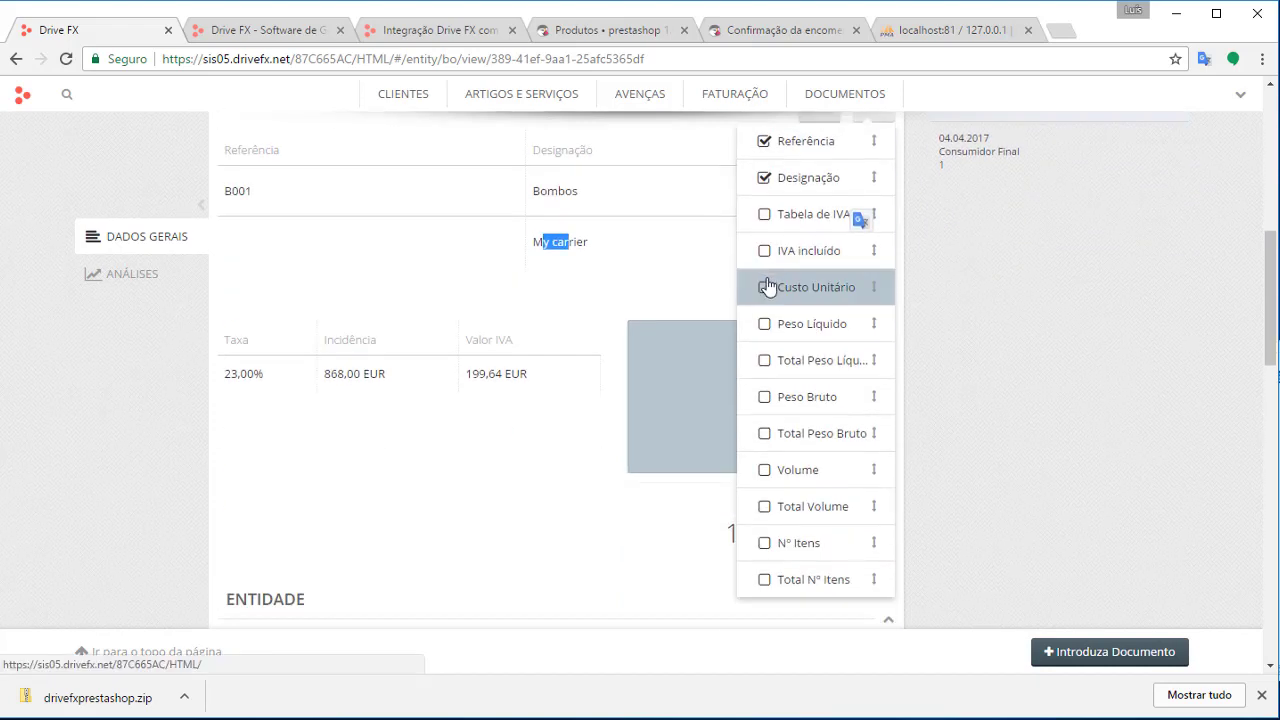
pyautogui.click(764, 291)
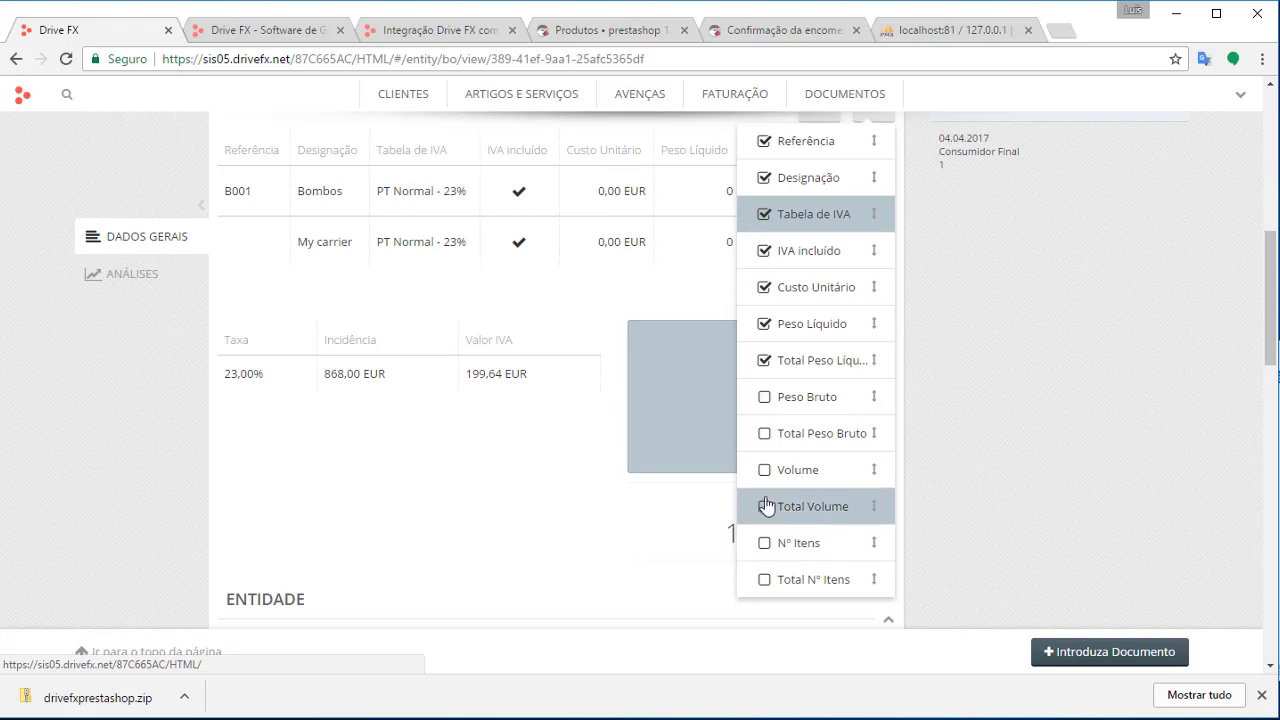
pyautogui.click(765, 405)
pyautogui.click(996, 346)
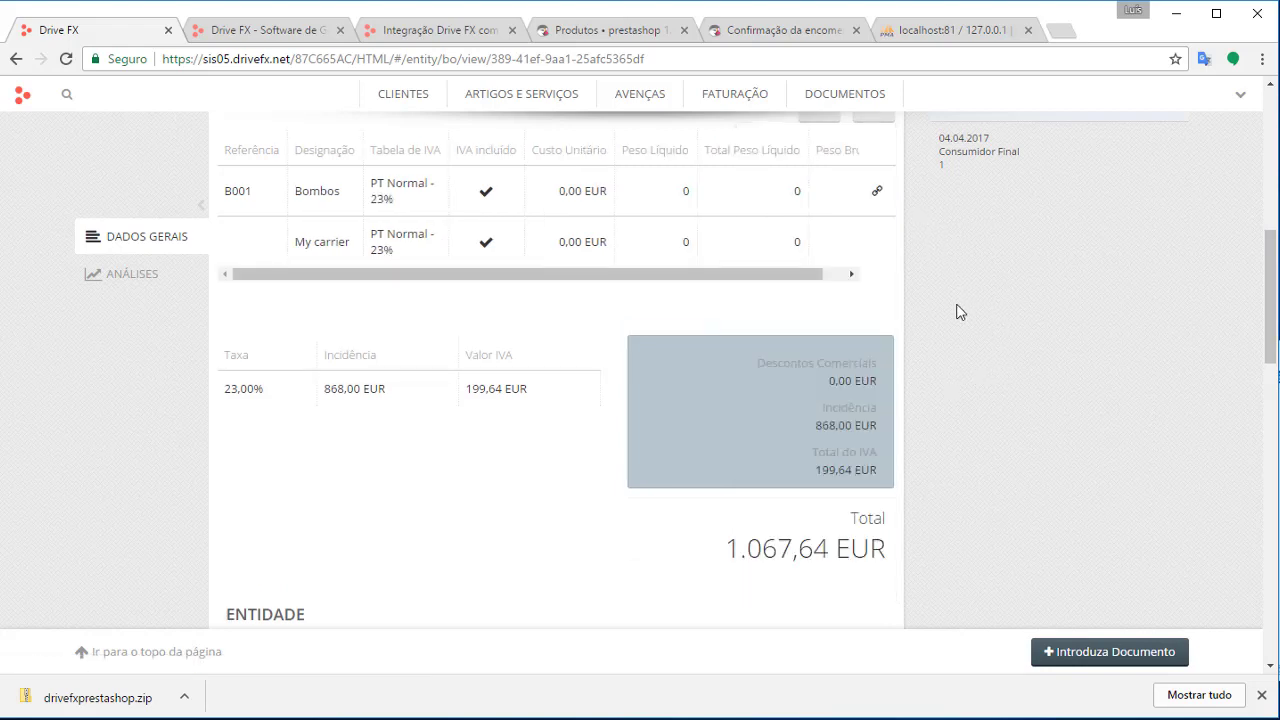
# Check the proposal total of 1.067,64 EUR
pyautogui.scroll(-1, 957, 316)
pyautogui.scroll(-3, 957, 320)
pyautogui.scroll(1, 949, 320)
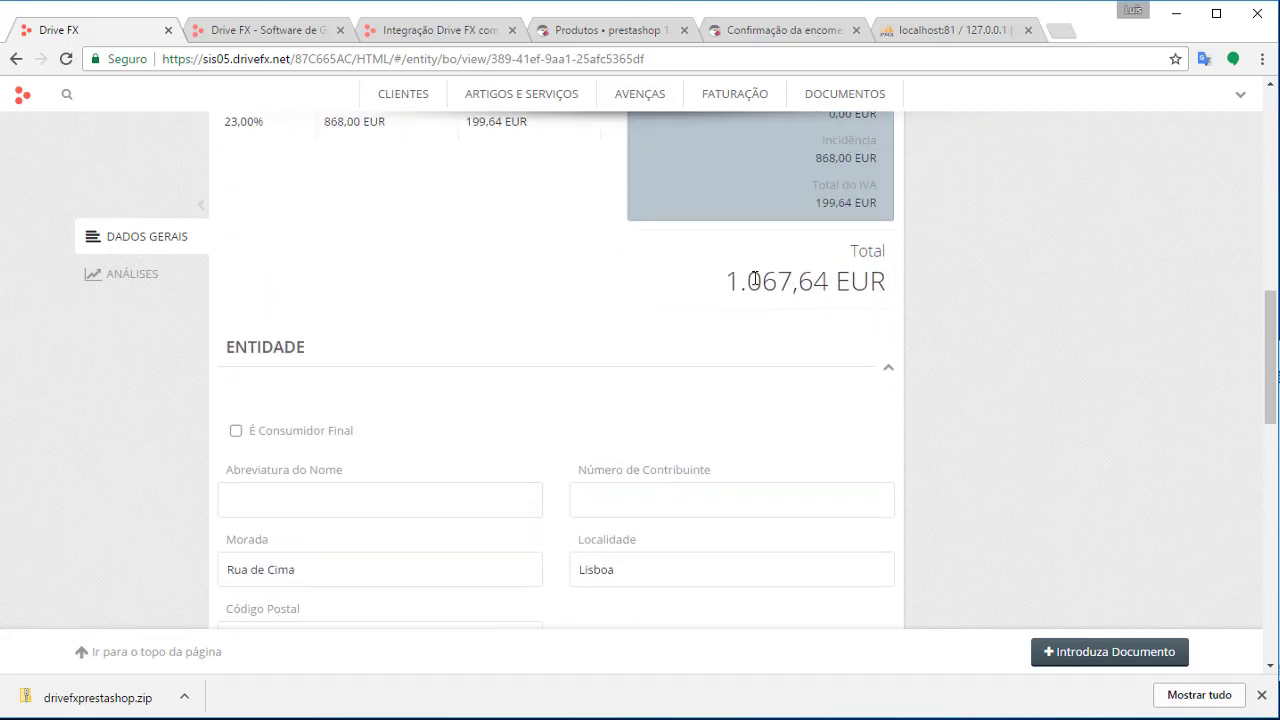
pyautogui.moveTo(732, 281); pyautogui.dragTo(914, 286)
pyautogui.click(996, 316)
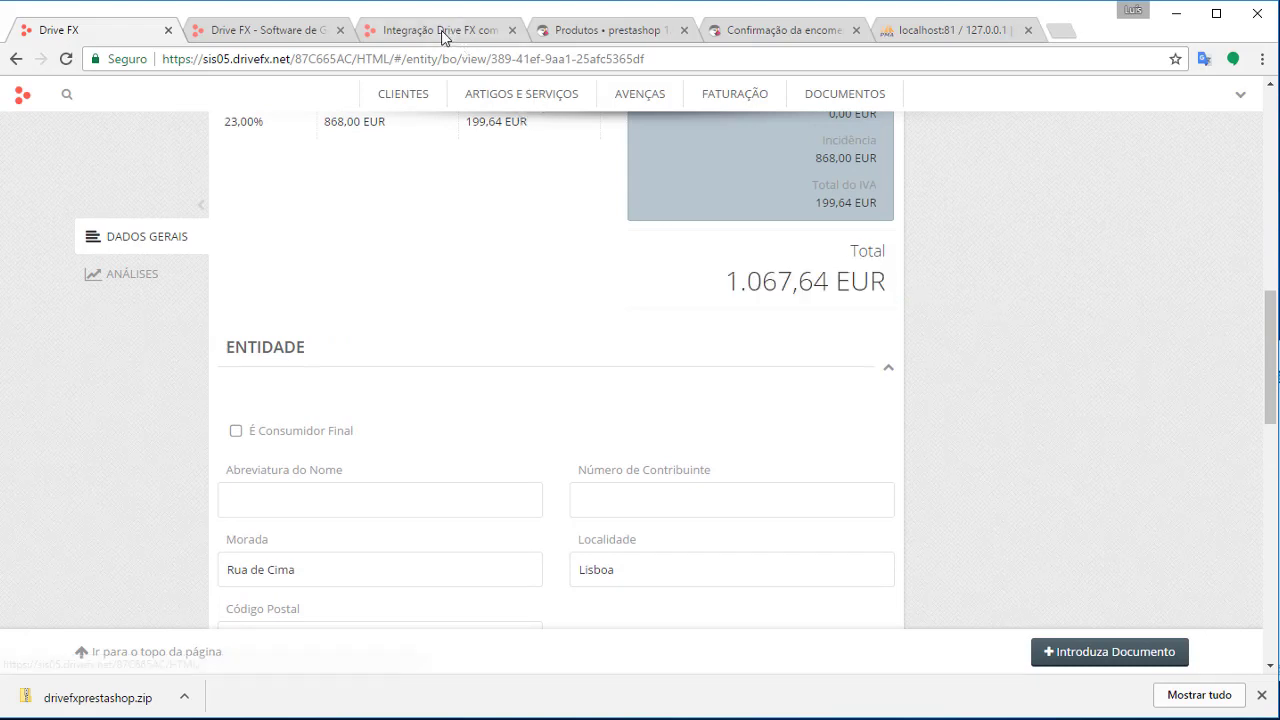
# In the PrestaShop admin Encomendas list, open order ZPUSWOWNN
pyautogui.click(630, 26)
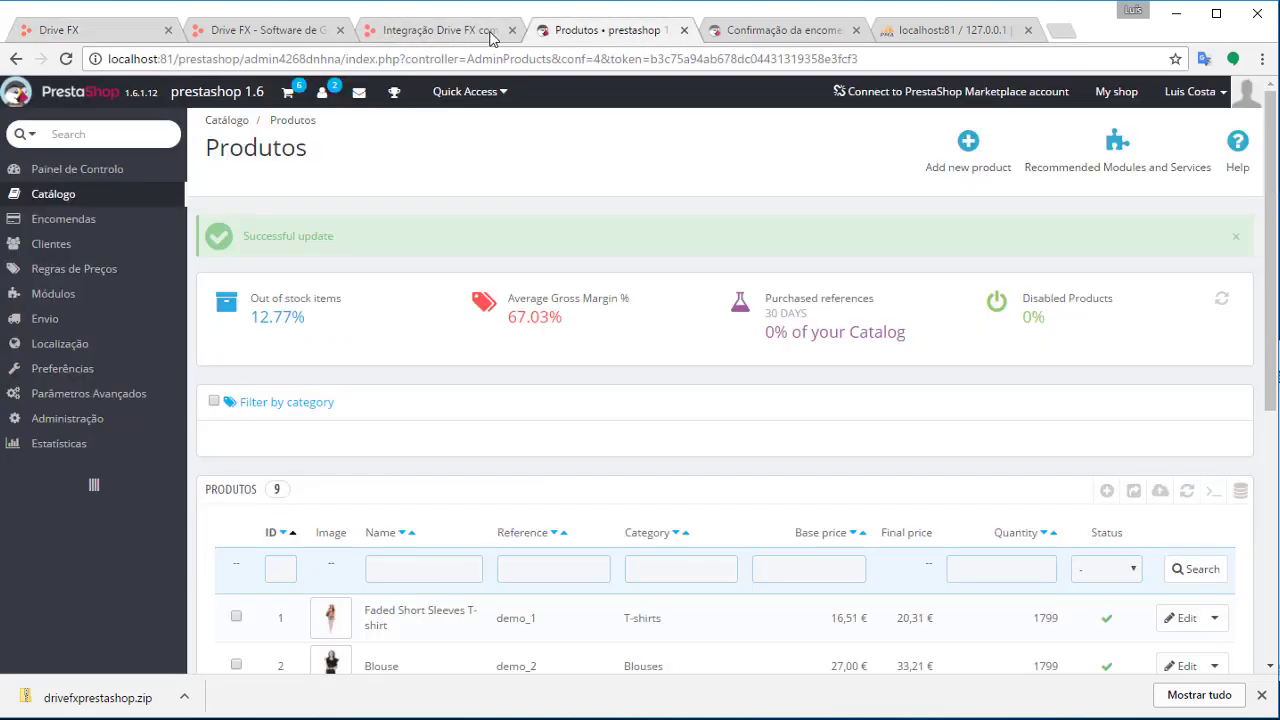
pyautogui.scroll(-2, 629, 240)
pyautogui.moveTo(88, 297)
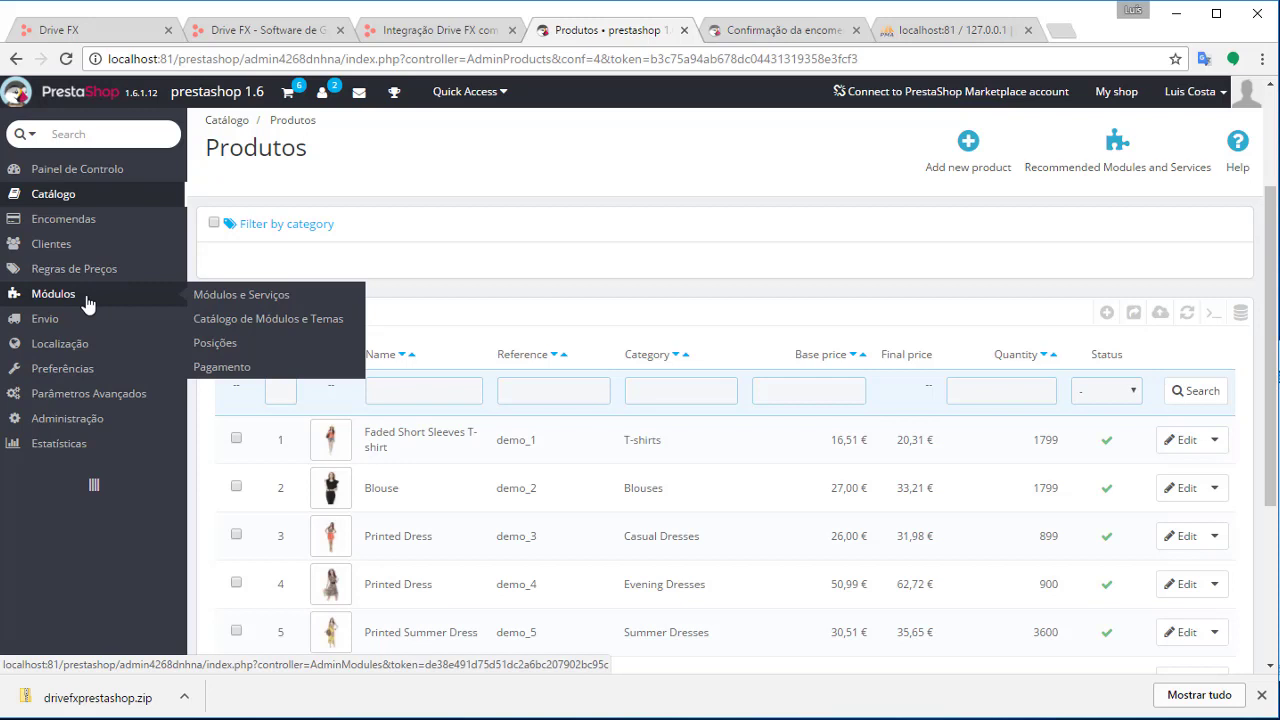
pyautogui.moveTo(98, 252)
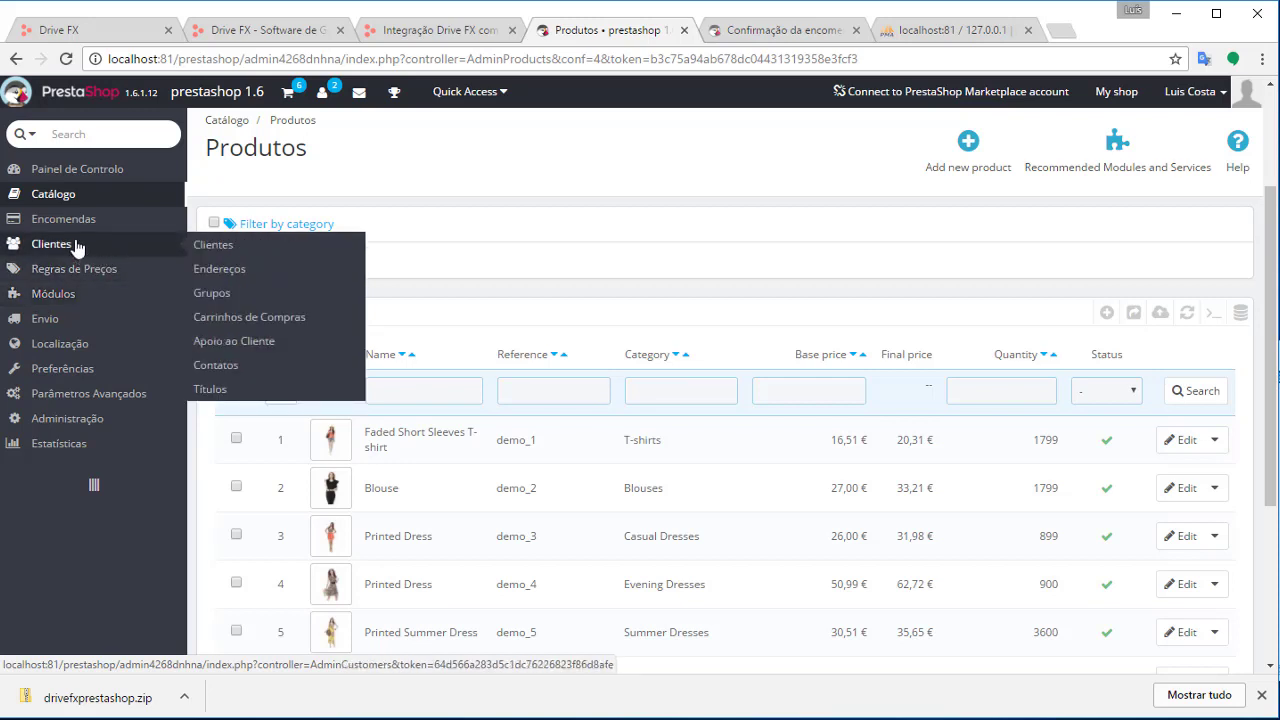
pyautogui.moveTo(60, 220)
pyautogui.click(245, 221)
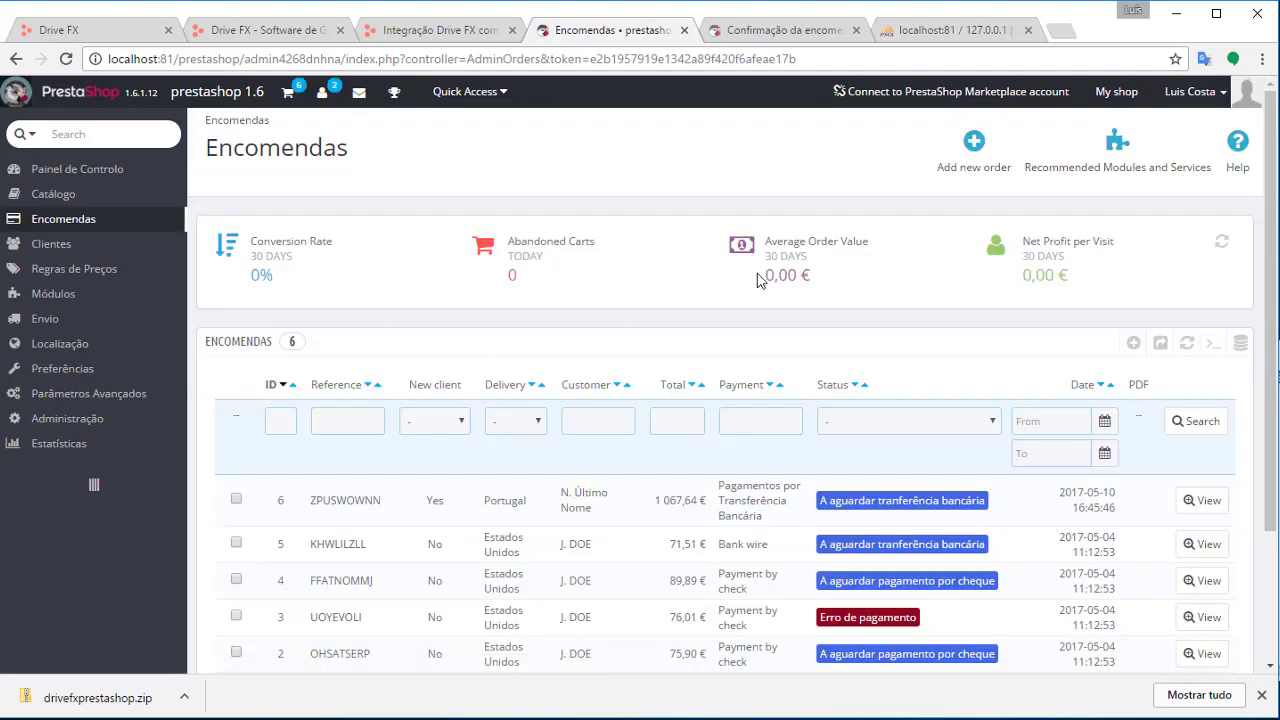
pyautogui.scroll(-3, 757, 280)
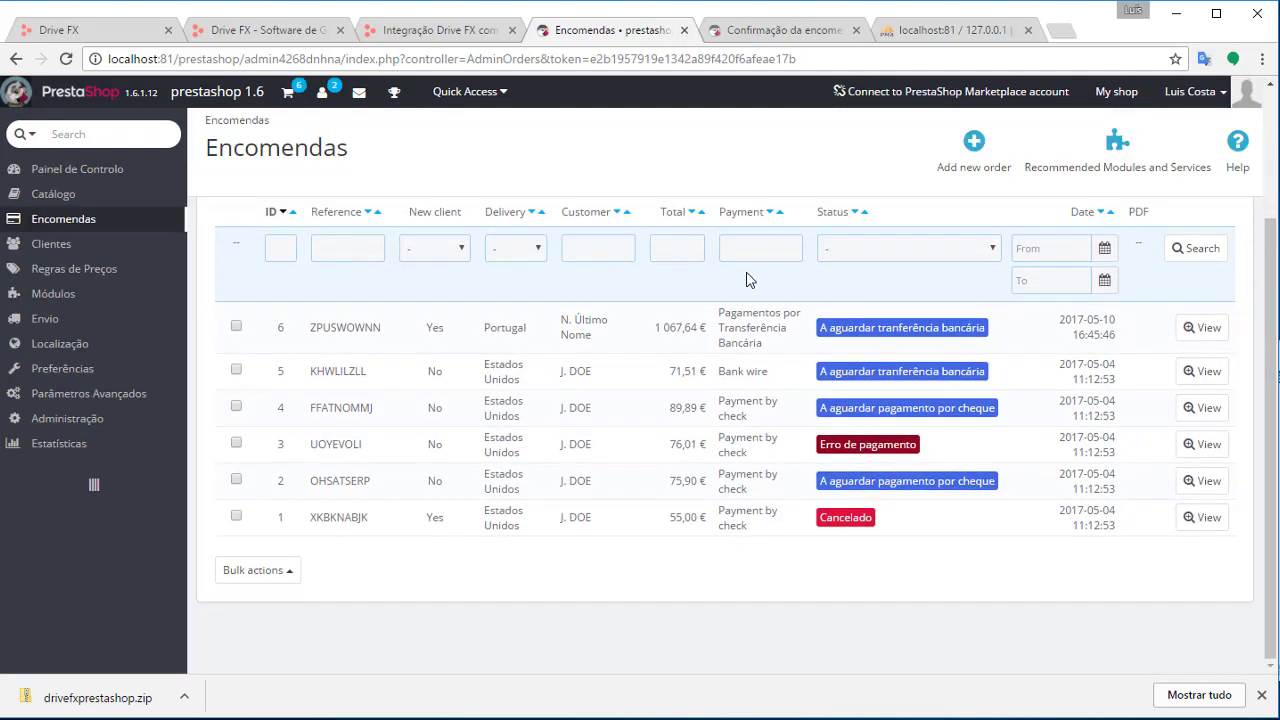
pyautogui.click(345, 330)
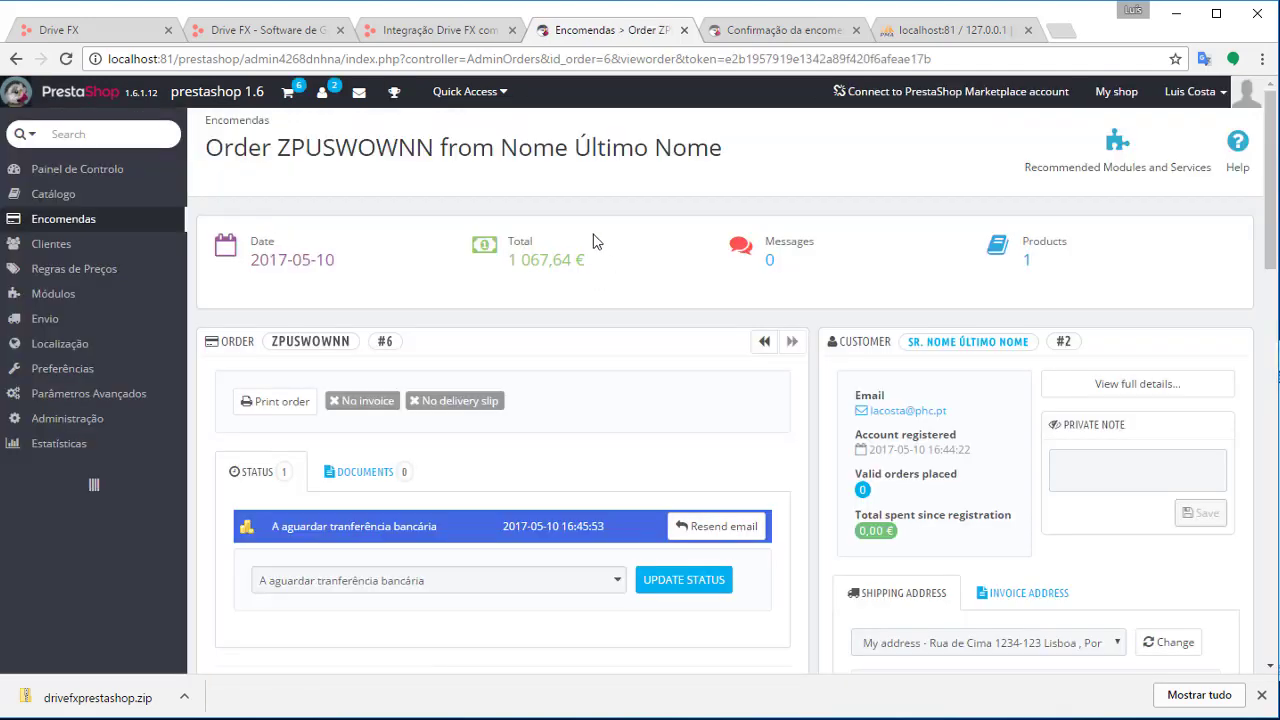
# Change the order status to Enviado and apply it
pyautogui.scroll(-3, 593, 241)
pyautogui.scroll(-2, 745, 257)
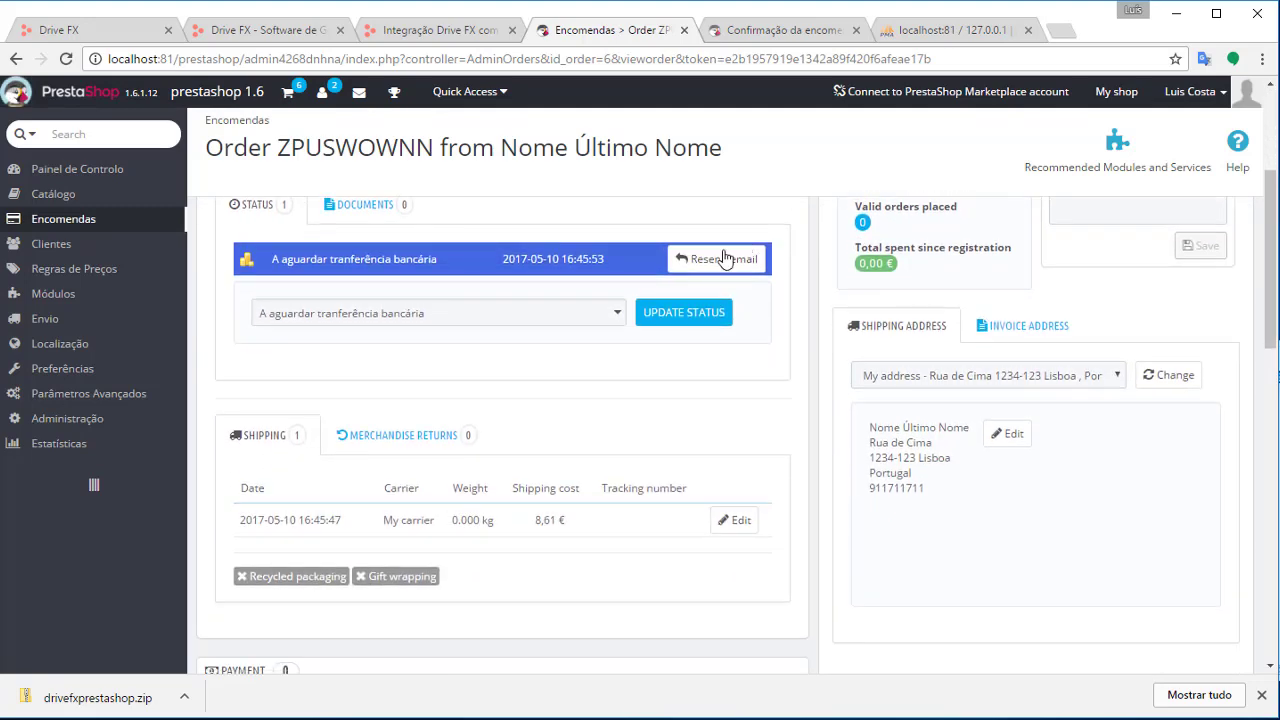
pyautogui.scroll(3, 749, 306)
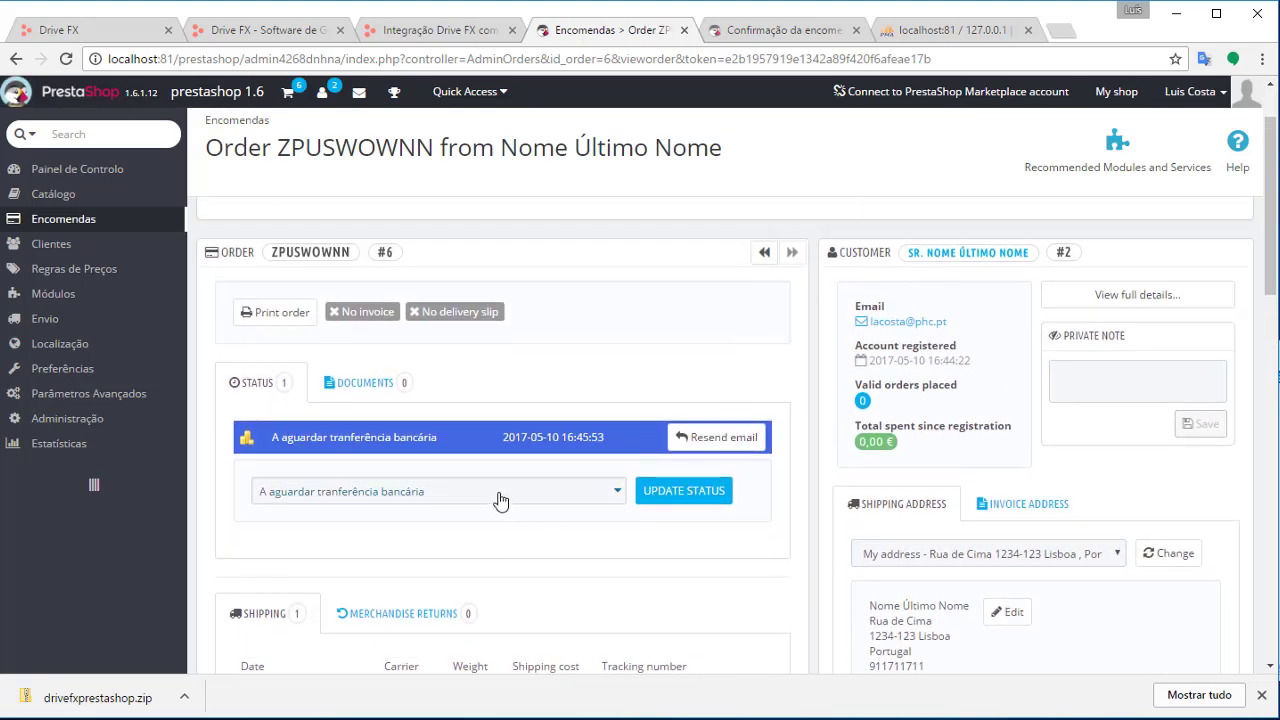
pyautogui.click(500, 491)
pyautogui.scroll(-3, 593, 494)
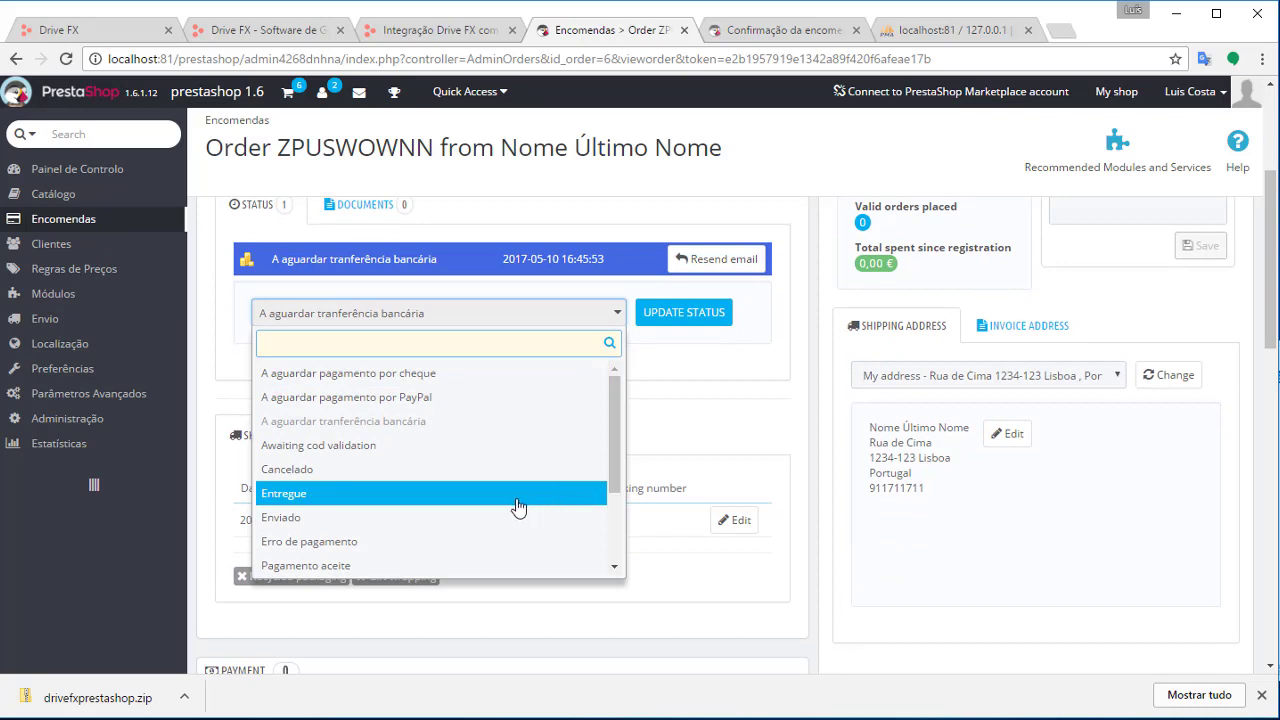
pyautogui.click(305, 527)
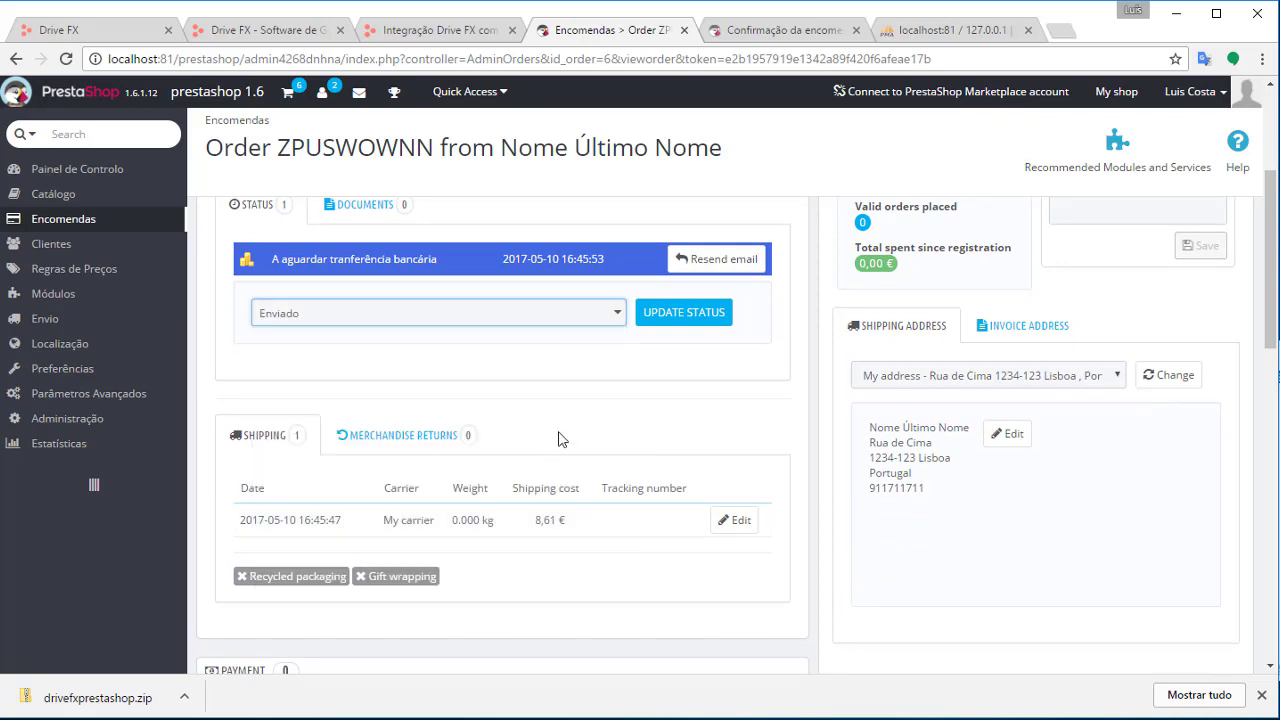
pyautogui.click(686, 318)
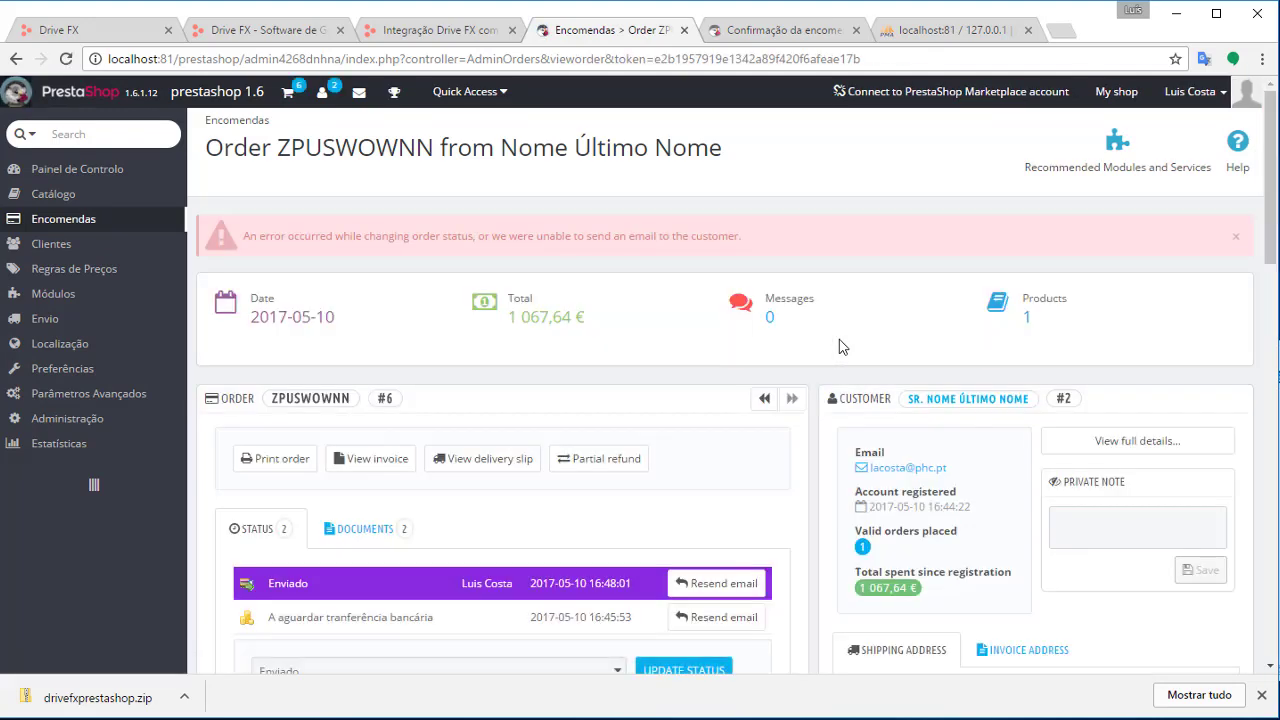
pyautogui.scroll(-5, 652, 421)
pyautogui.scroll(3, 780, 254)
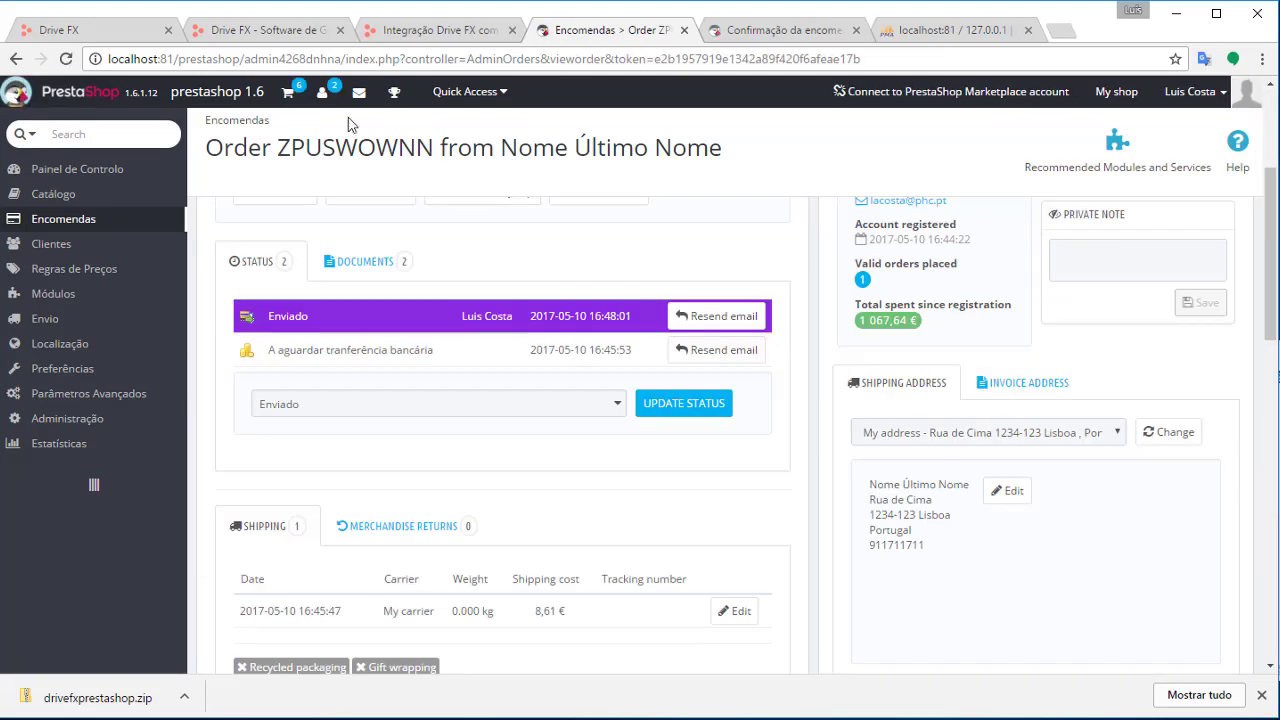
# In Drive FX, open the newest invoice, Fatura MB 20, from Faturação > Faturas
pyautogui.click(115, 32)
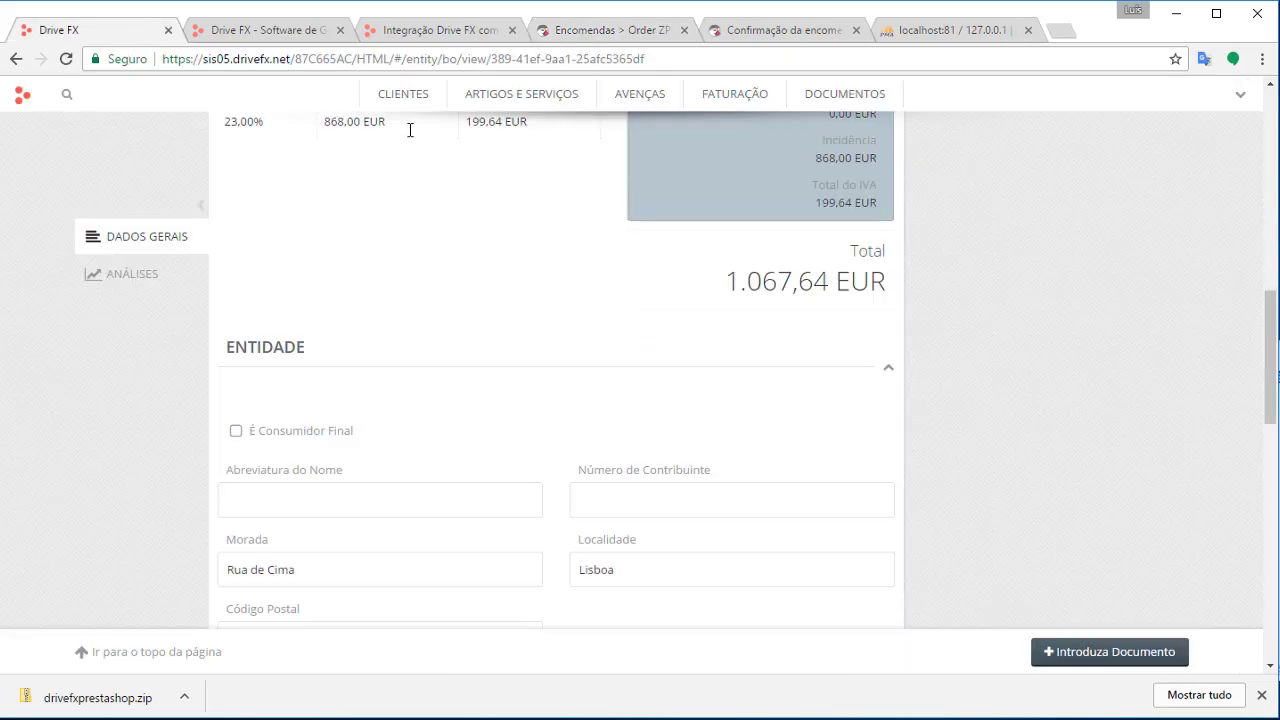
pyautogui.scroll(4, 1066, 346)
pyautogui.scroll(5, 1150, 390)
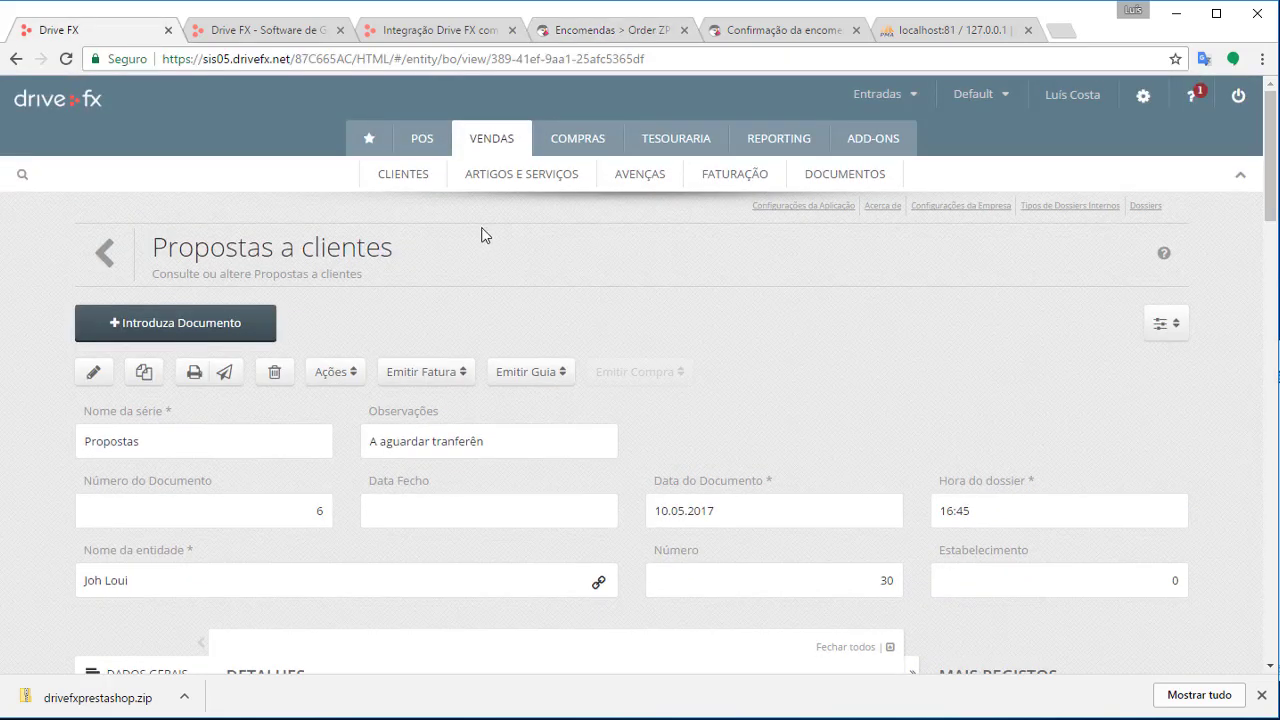
pyautogui.moveTo(736, 188)
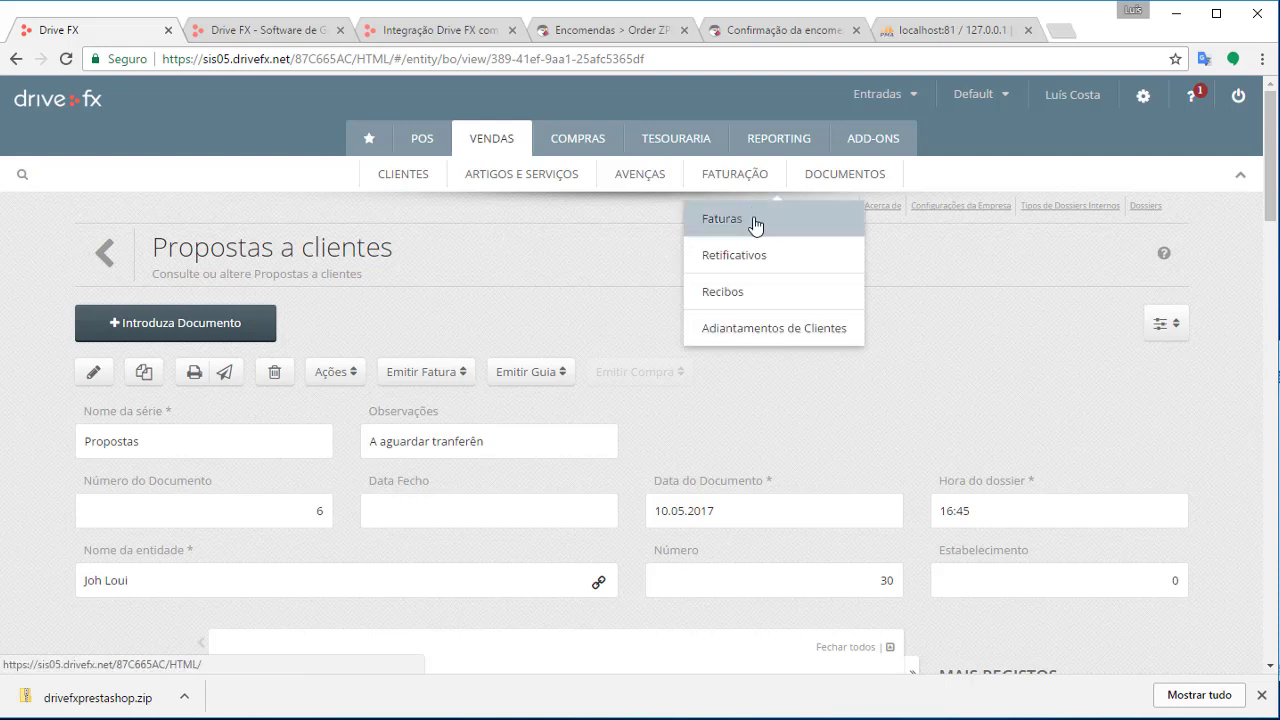
pyautogui.click(755, 221)
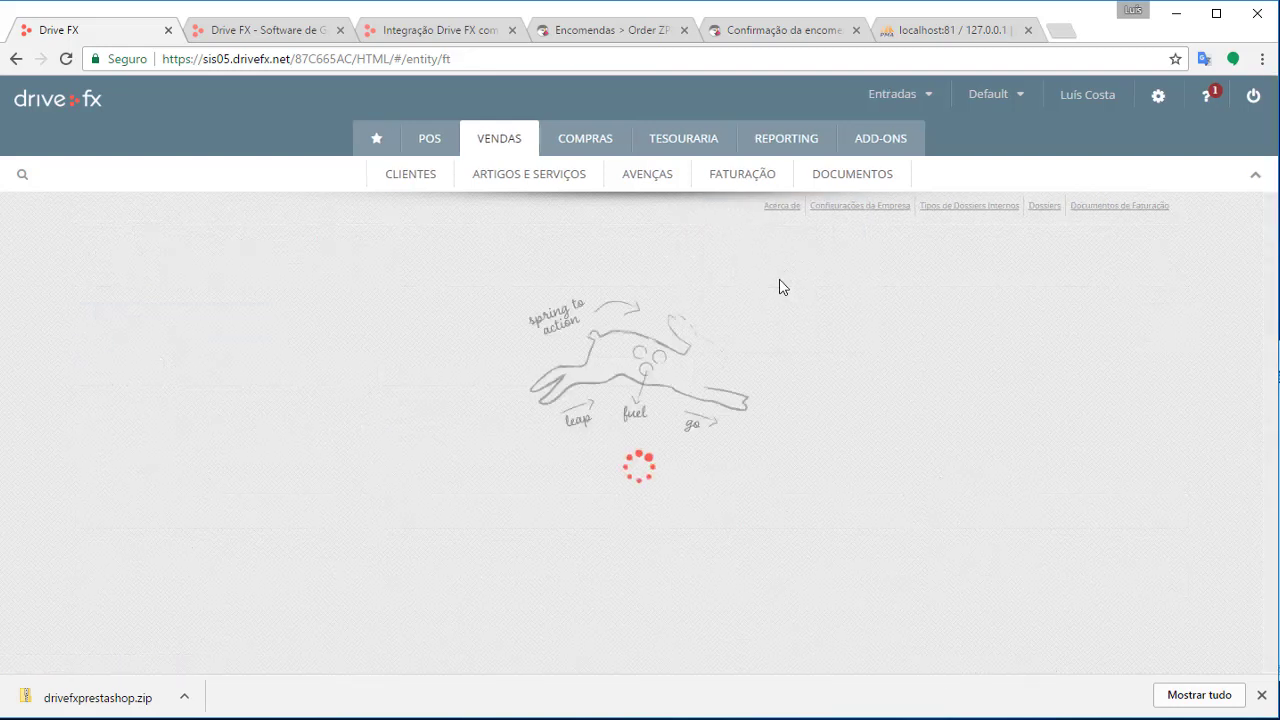
pyautogui.scroll(-3, 806, 389)
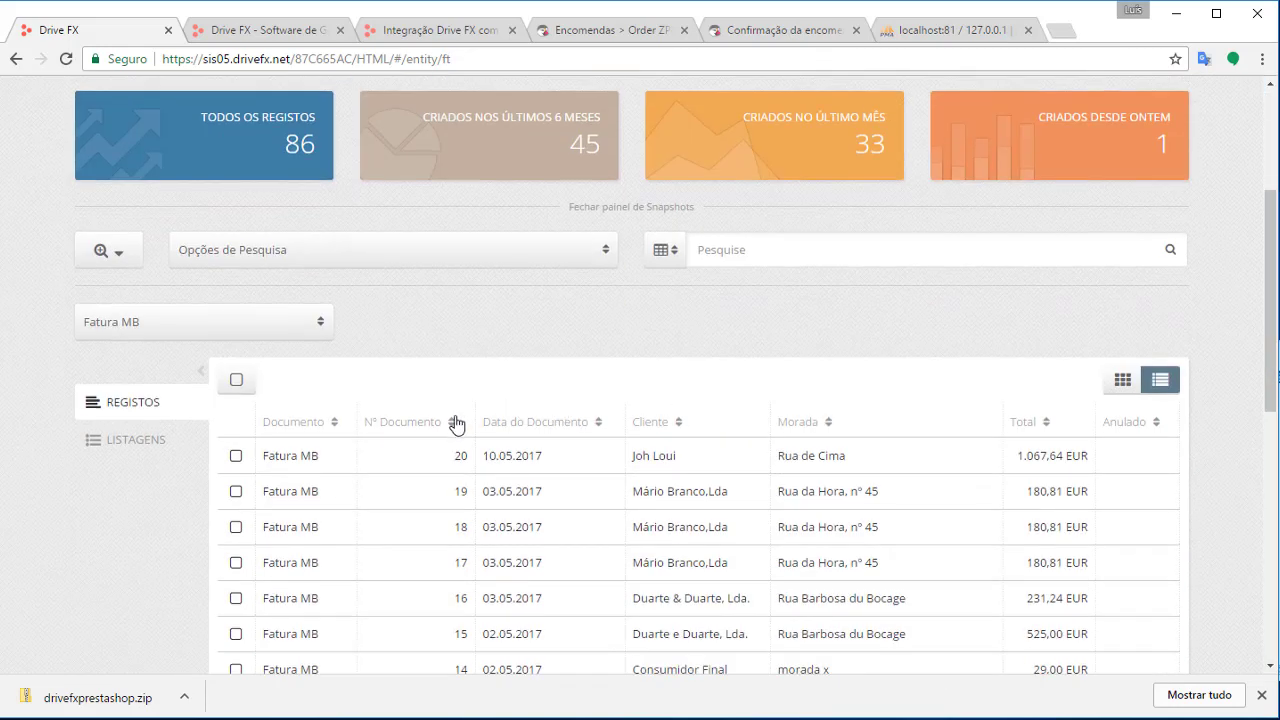
pyautogui.scroll(-1, 620, 448)
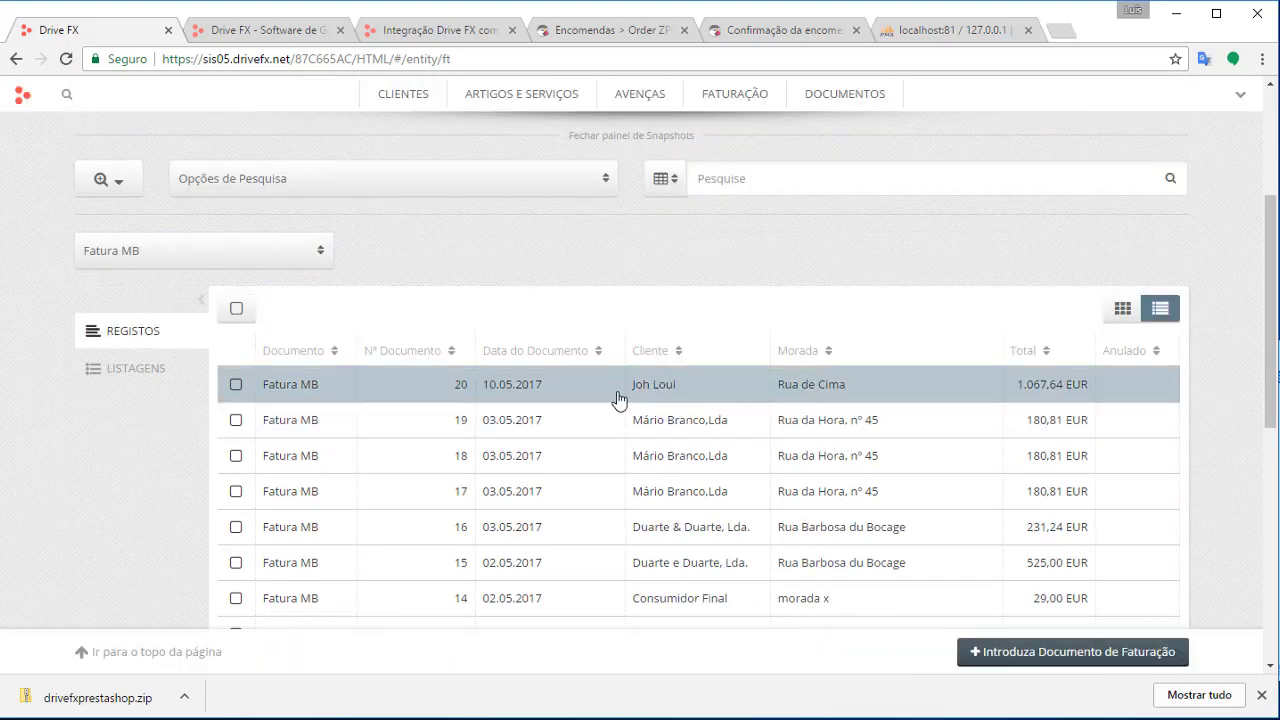
pyautogui.click(618, 399)
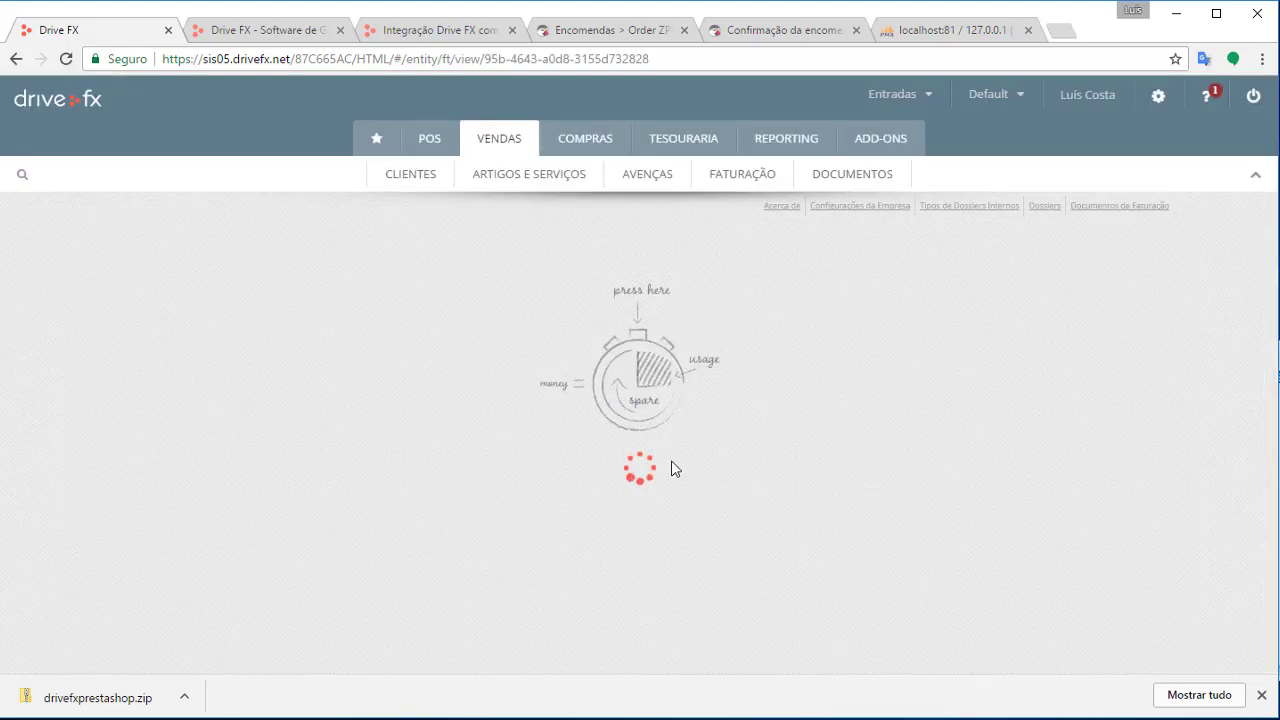
# Inspect the invoice's Propostas - 6 - 2017-05-10 reference line
pyautogui.scroll(-5, 635, 598)
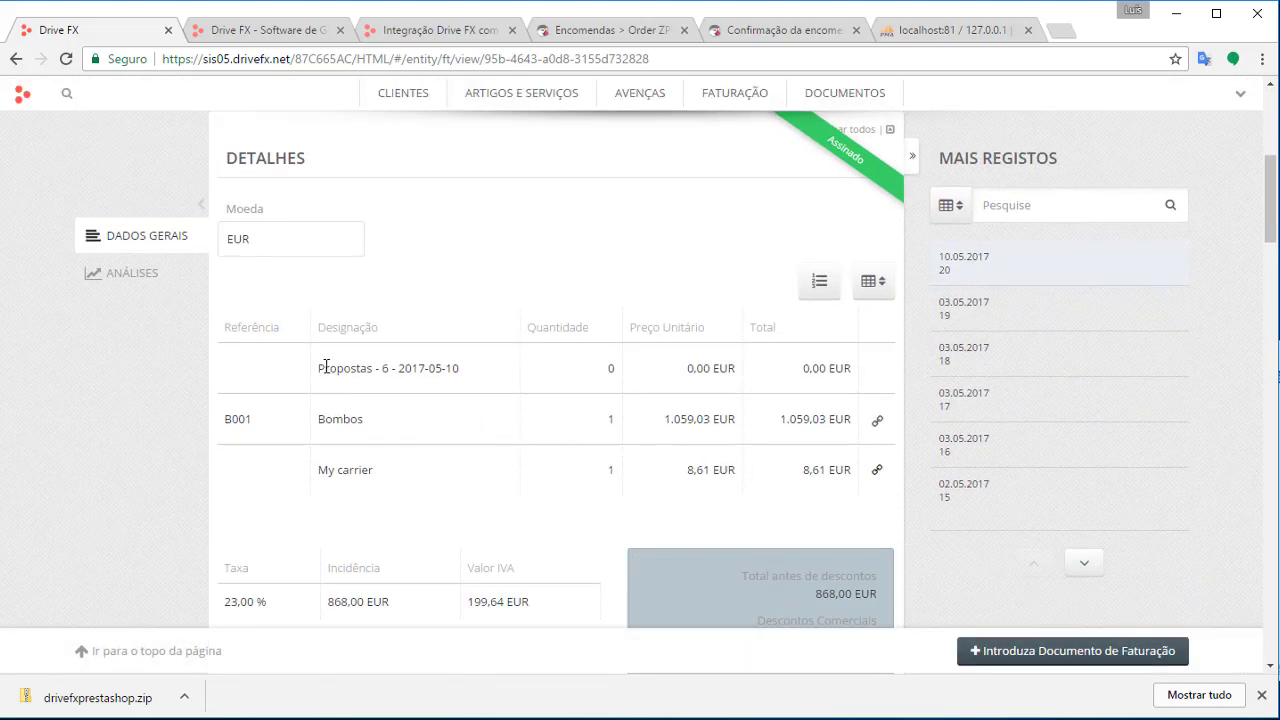
pyautogui.tripleClick(432, 368)
pyautogui.click(374, 371)
pyautogui.moveTo(308, 374); pyautogui.dragTo(458, 368)
pyautogui.doubleClick(352, 374)
pyautogui.doubleClick(340, 370)
pyautogui.tripleClick(348, 370)
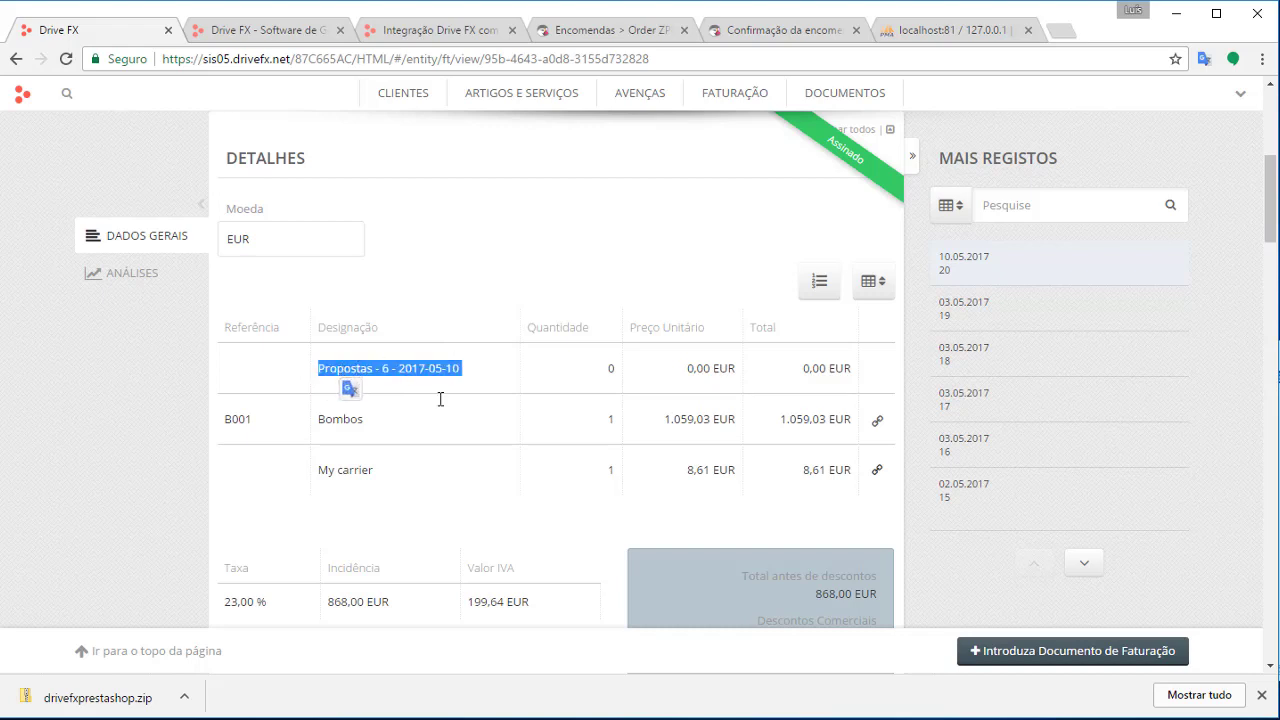
pyautogui.click(371, 445)
# Review the Bombos line values and the invoice totals
pyautogui.doubleClick(346, 421)
pyautogui.moveTo(824, 418); pyautogui.dragTo(205, 426)
pyautogui.click(392, 460)
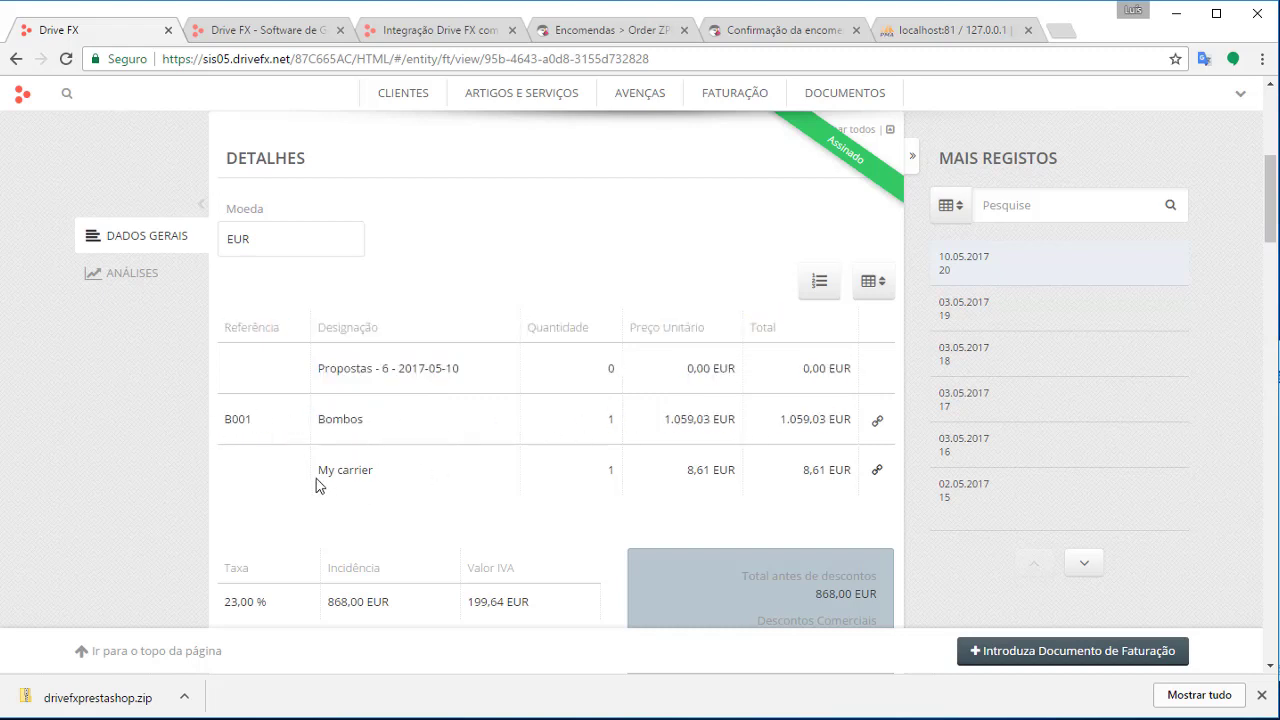
pyautogui.moveTo(318, 485); pyautogui.dragTo(846, 480)
pyautogui.scroll(3, 851, 485)
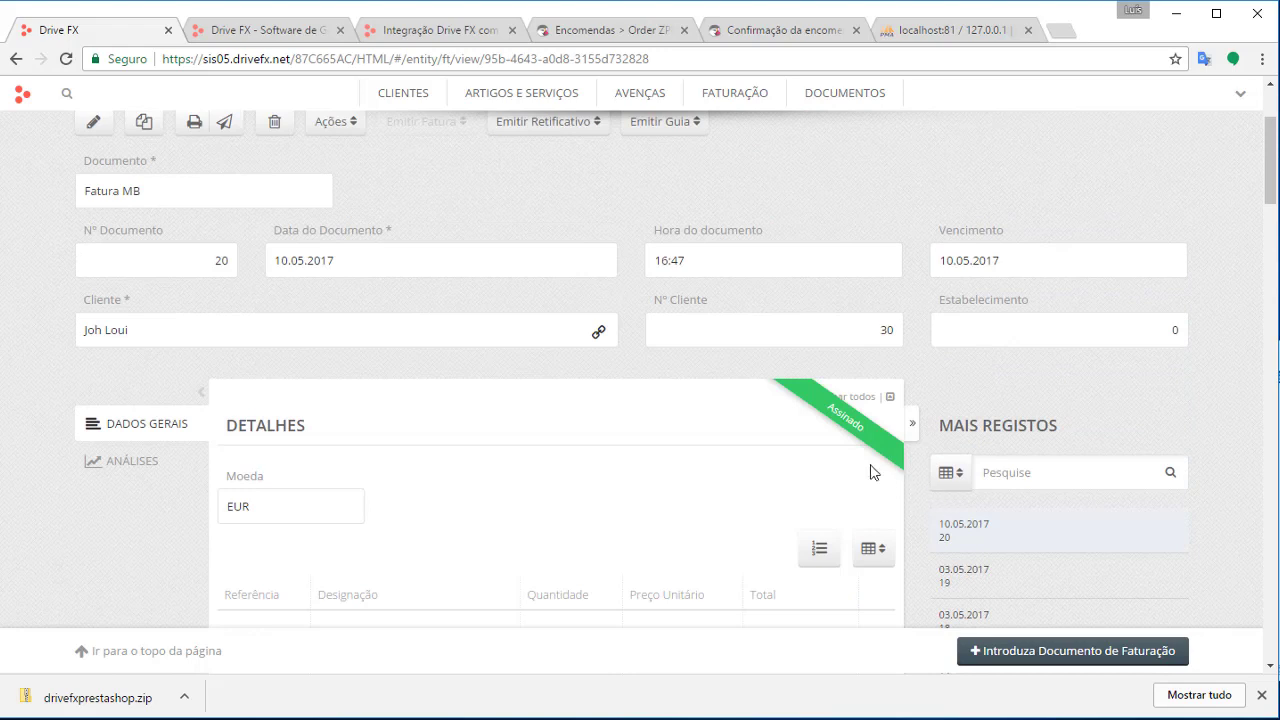